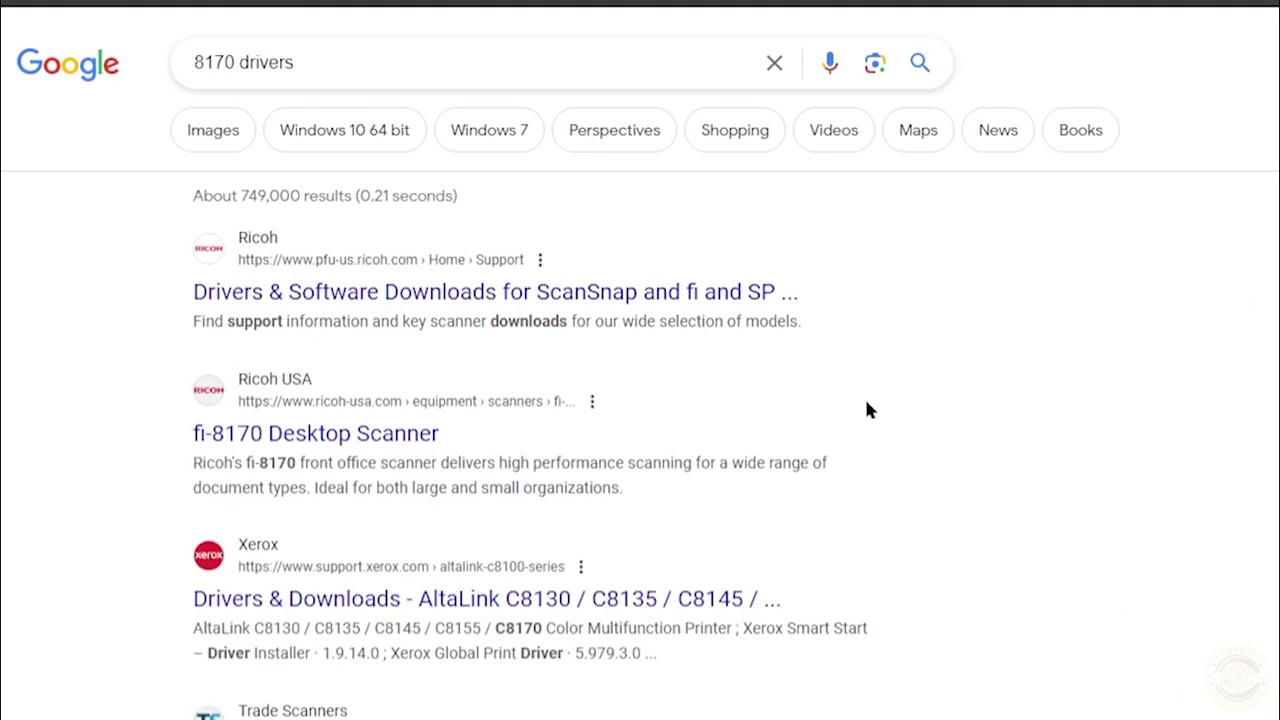
Open Ricoh's fi Series software downloads and display the software list for fi-8000 Series, fi-8170 / fi-8270, Windows 10.
left_click(383, 294)
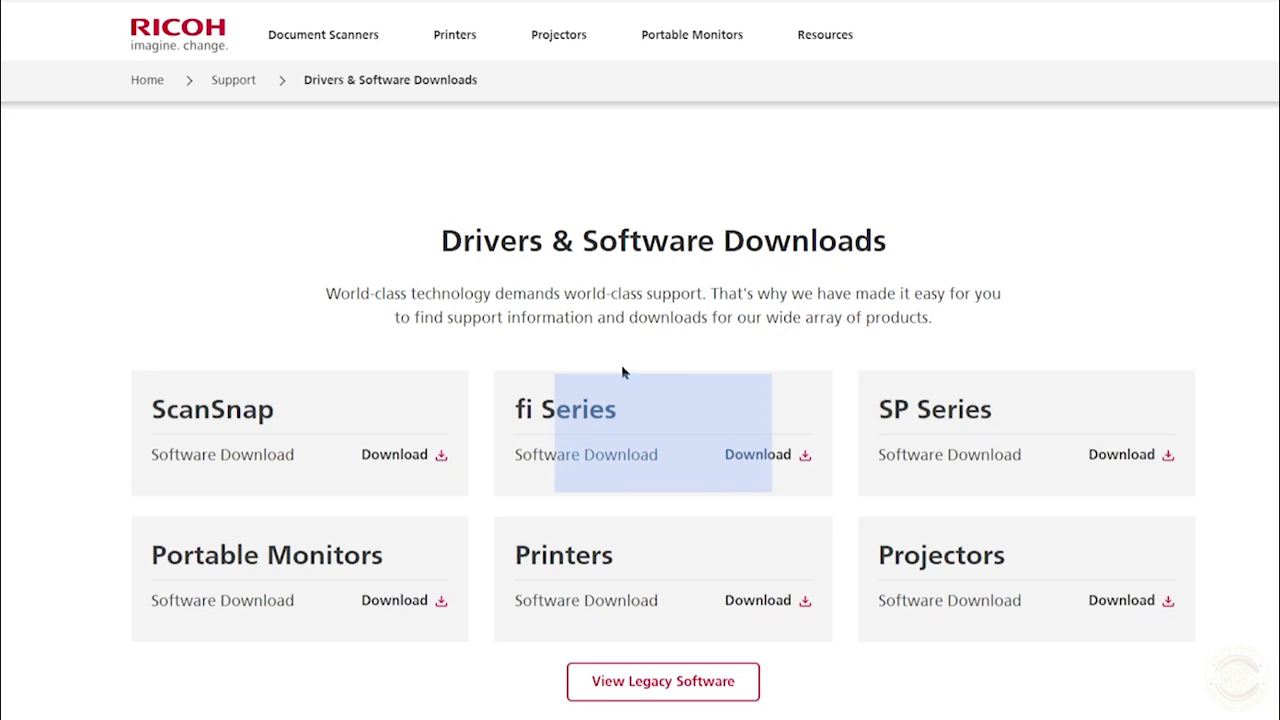
left_click(766, 456)
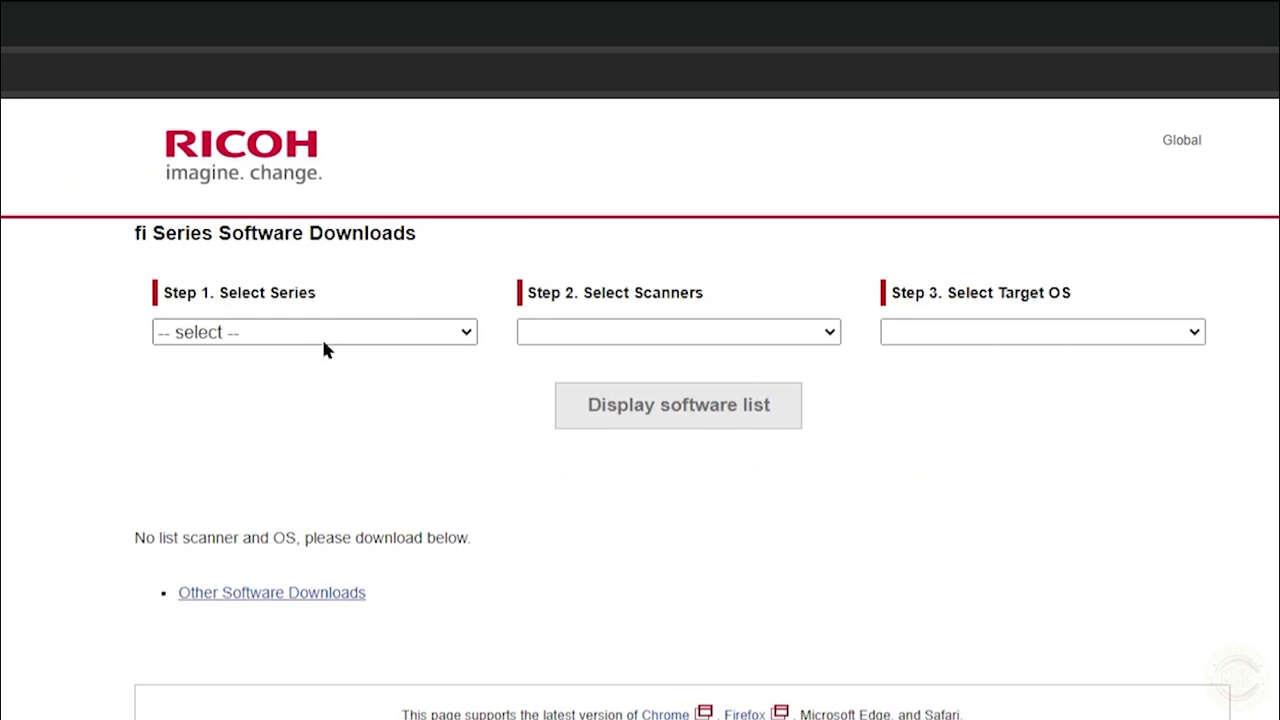
left_click(459, 334)
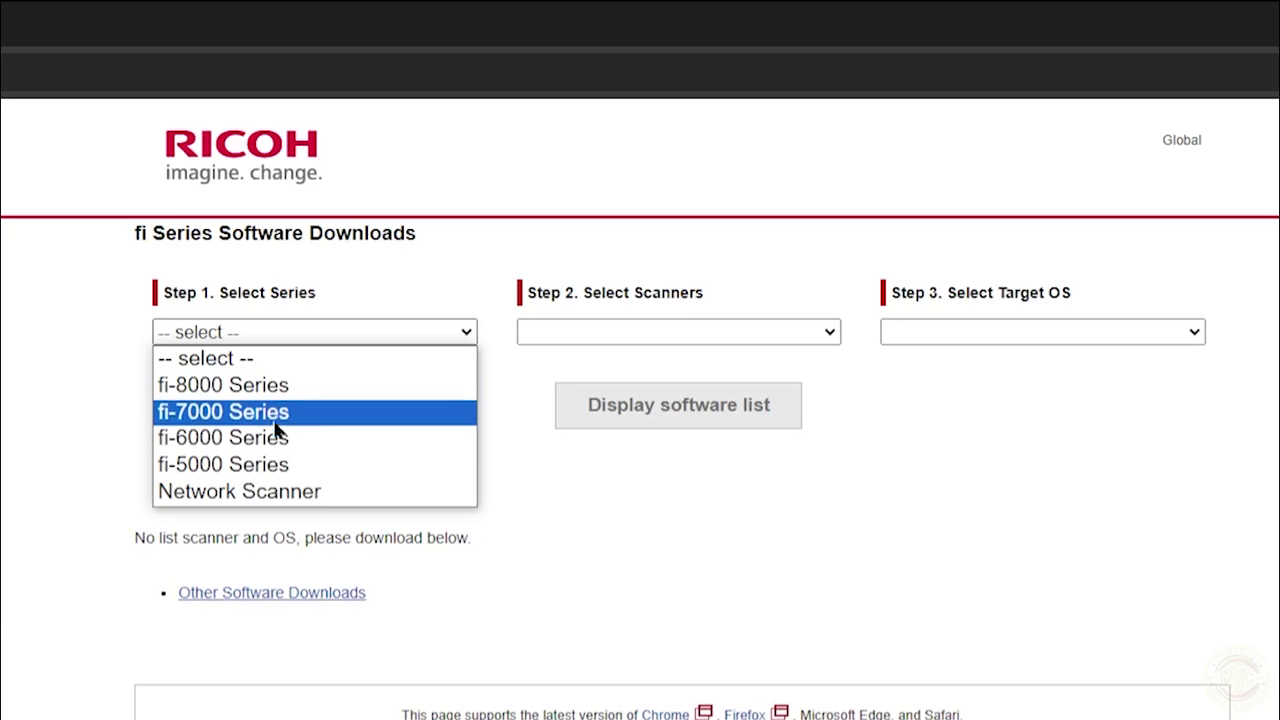
left_click(232, 387)
left_click(783, 331)
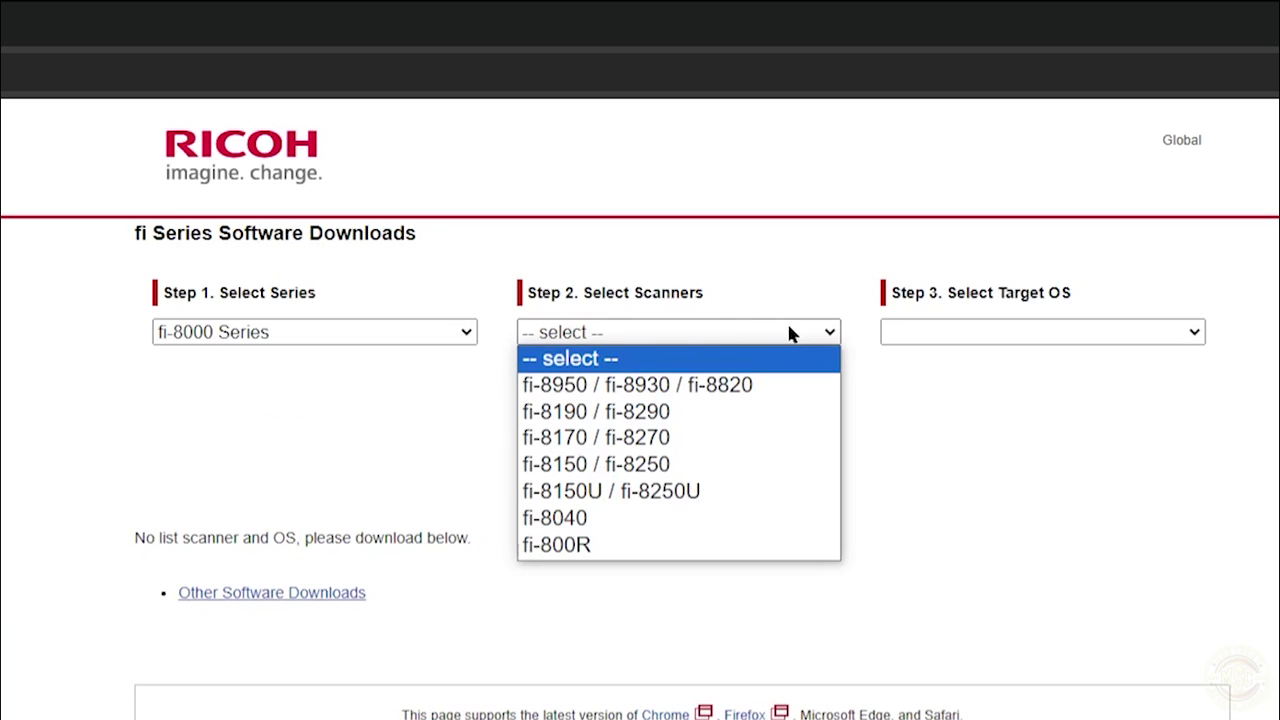
left_click(632, 443)
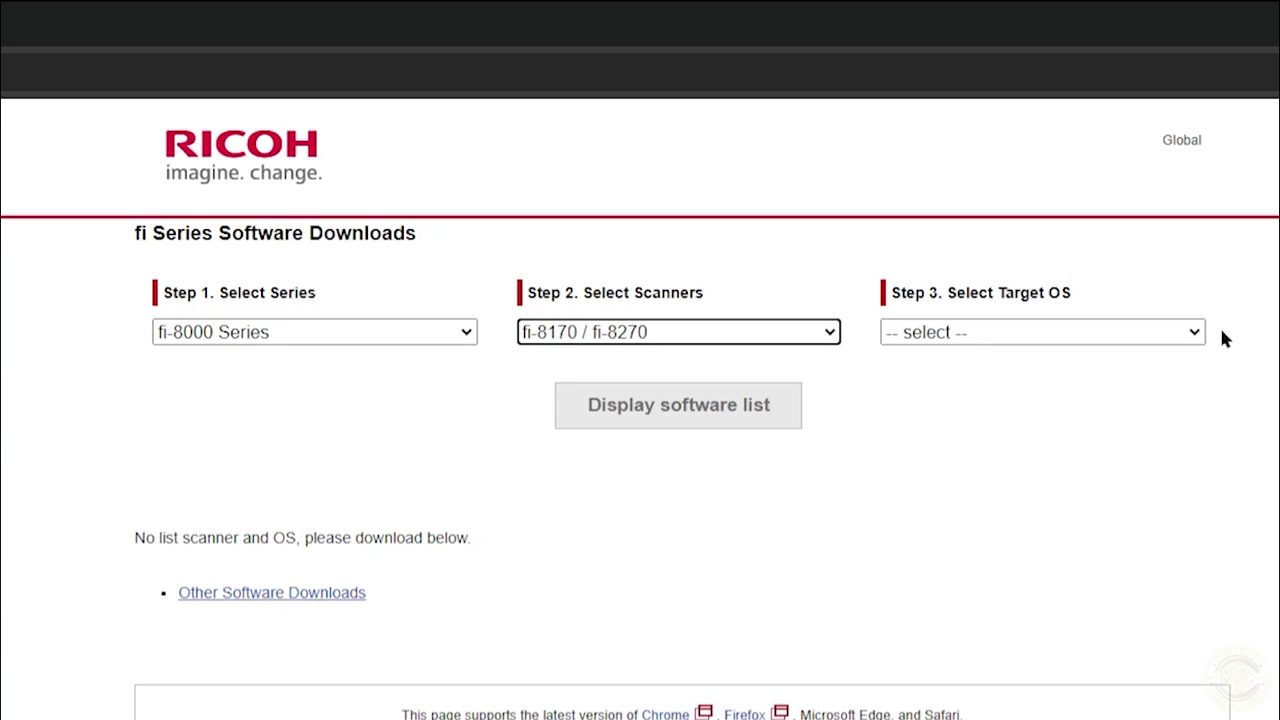
left_click(1191, 332)
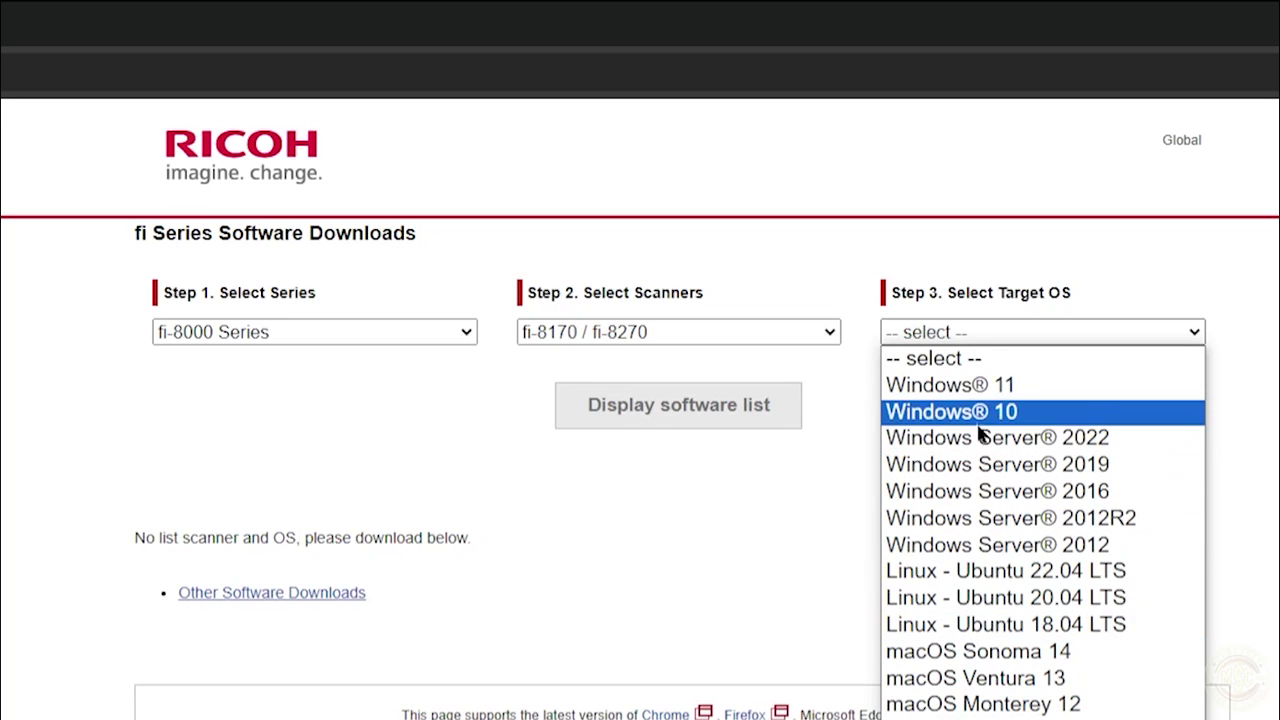
left_click(1076, 411)
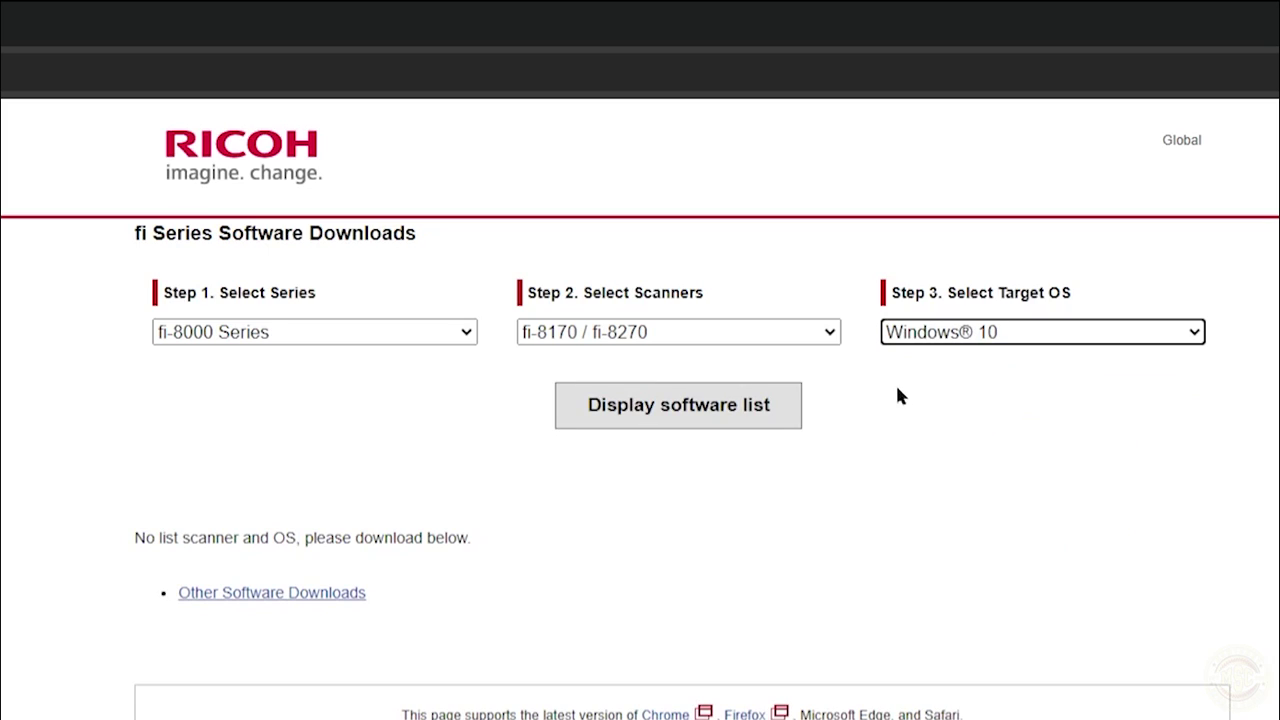
left_click(684, 420)
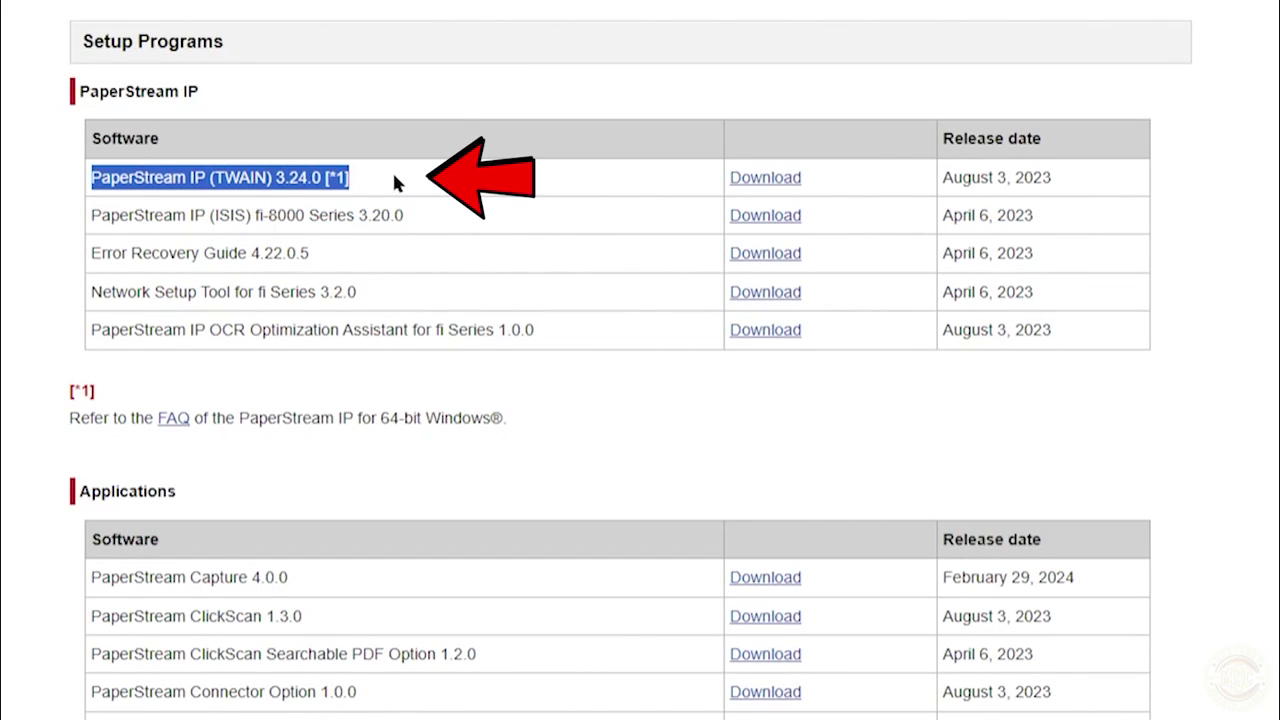
Download the PaperStream IP (TWAIN) 3.24.0 driver's exe installer and save it in the Downloads folder.
left_click(397, 180)
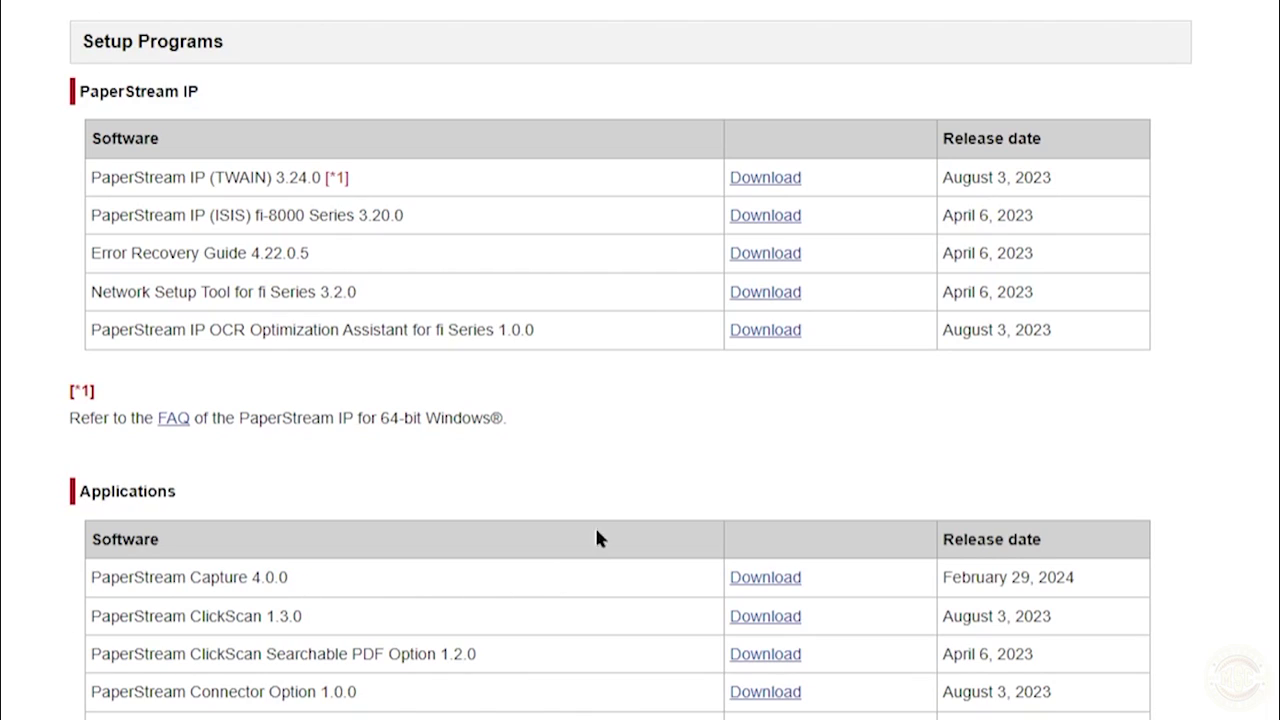
left_click(767, 177)
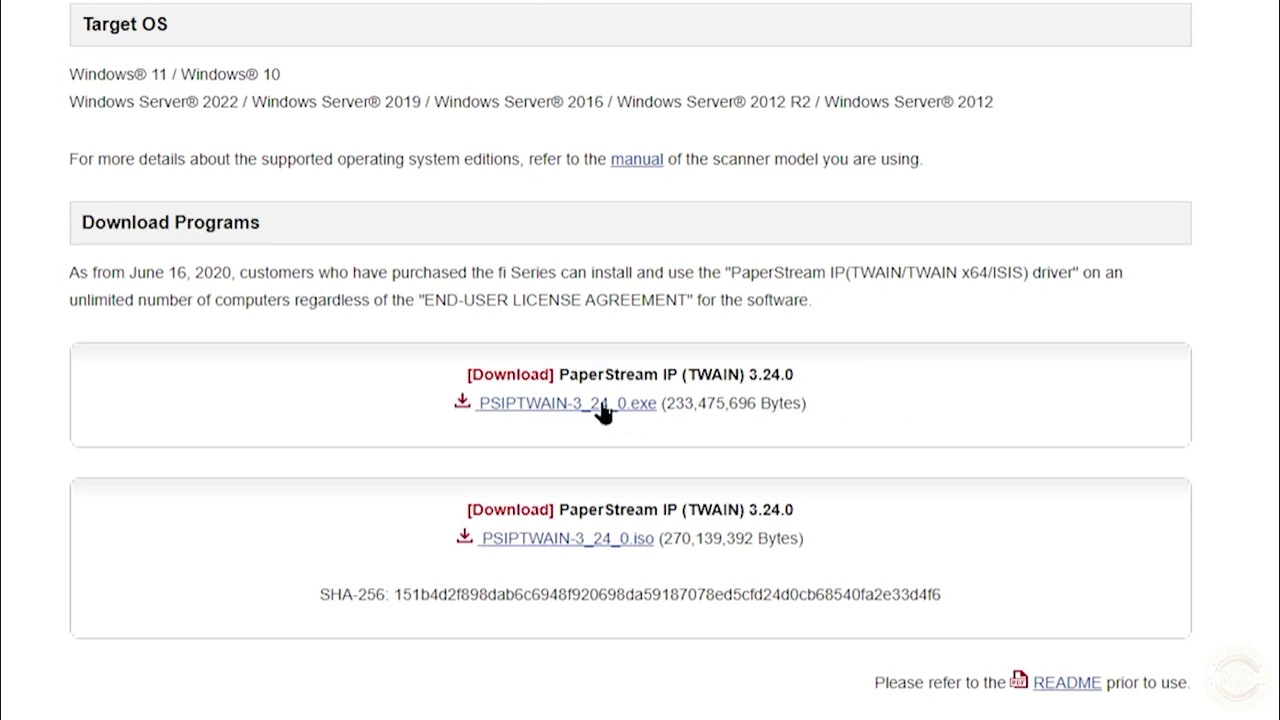
left_click(562, 415)
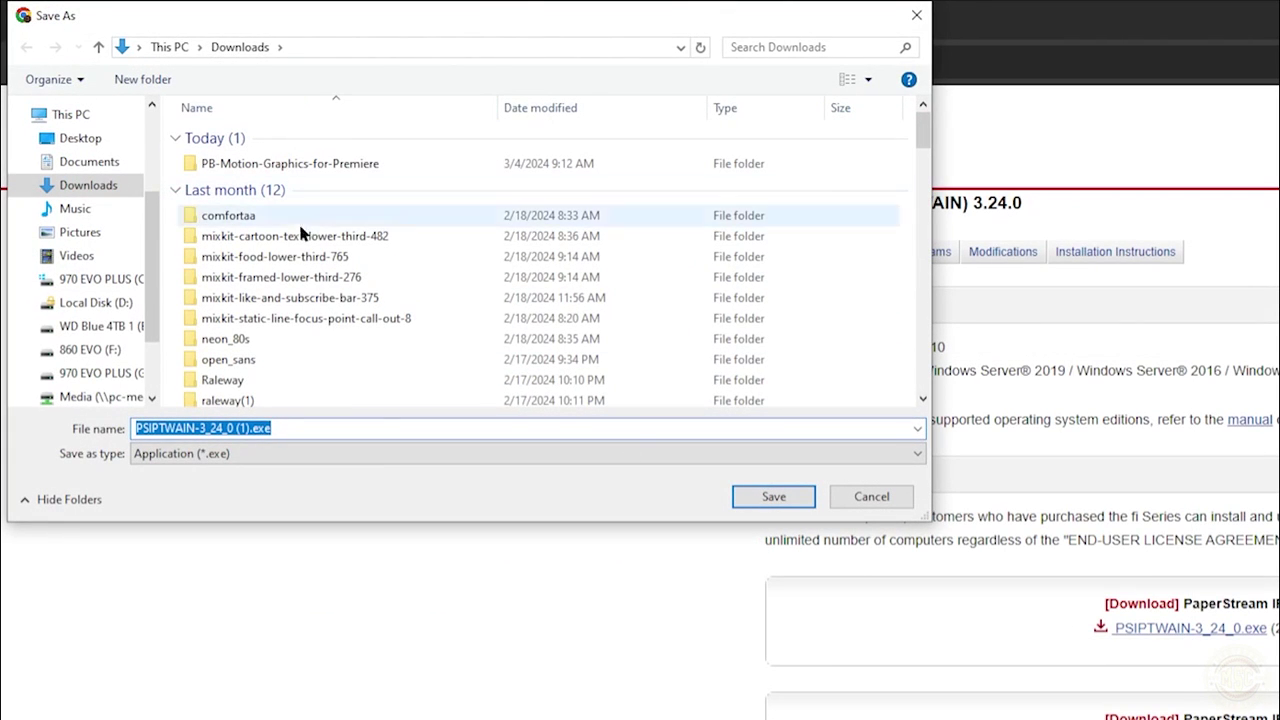
left_click(770, 496)
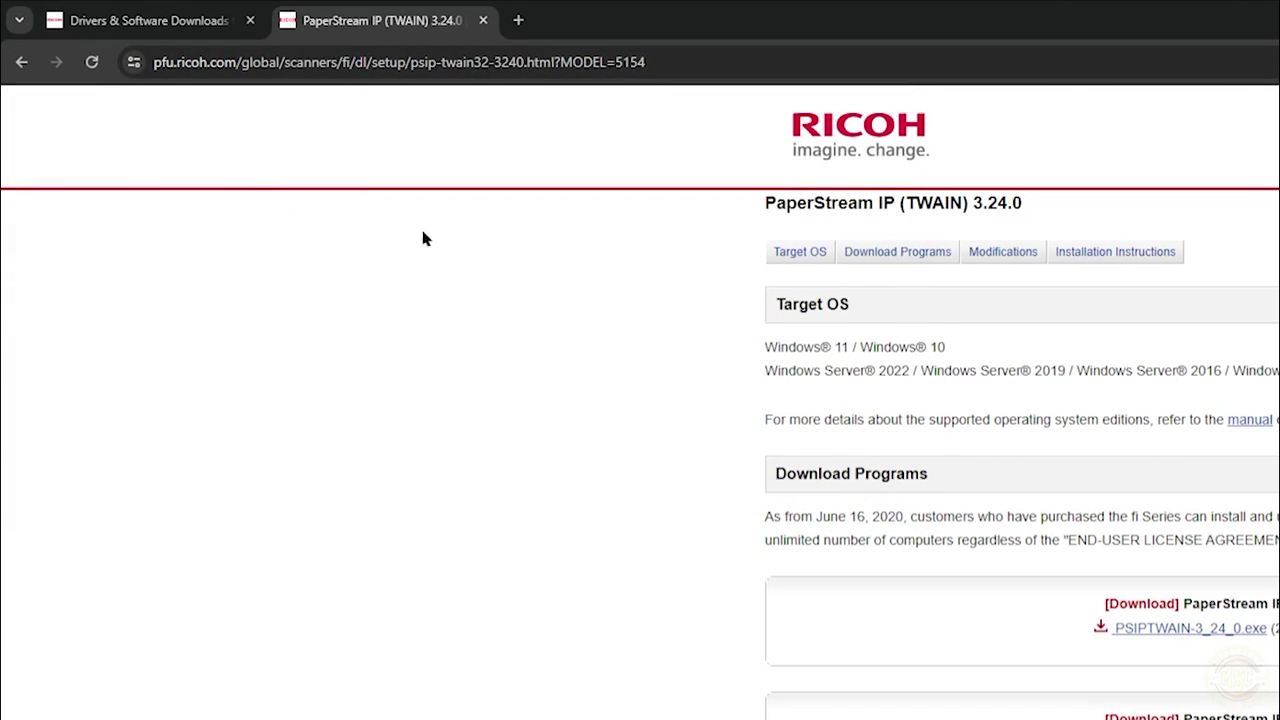
Return to the software list and download PaperStream Capture 4.0.0 as PSC4000.exe, submitting the scanner's serial number when required.
left_click(22, 66)
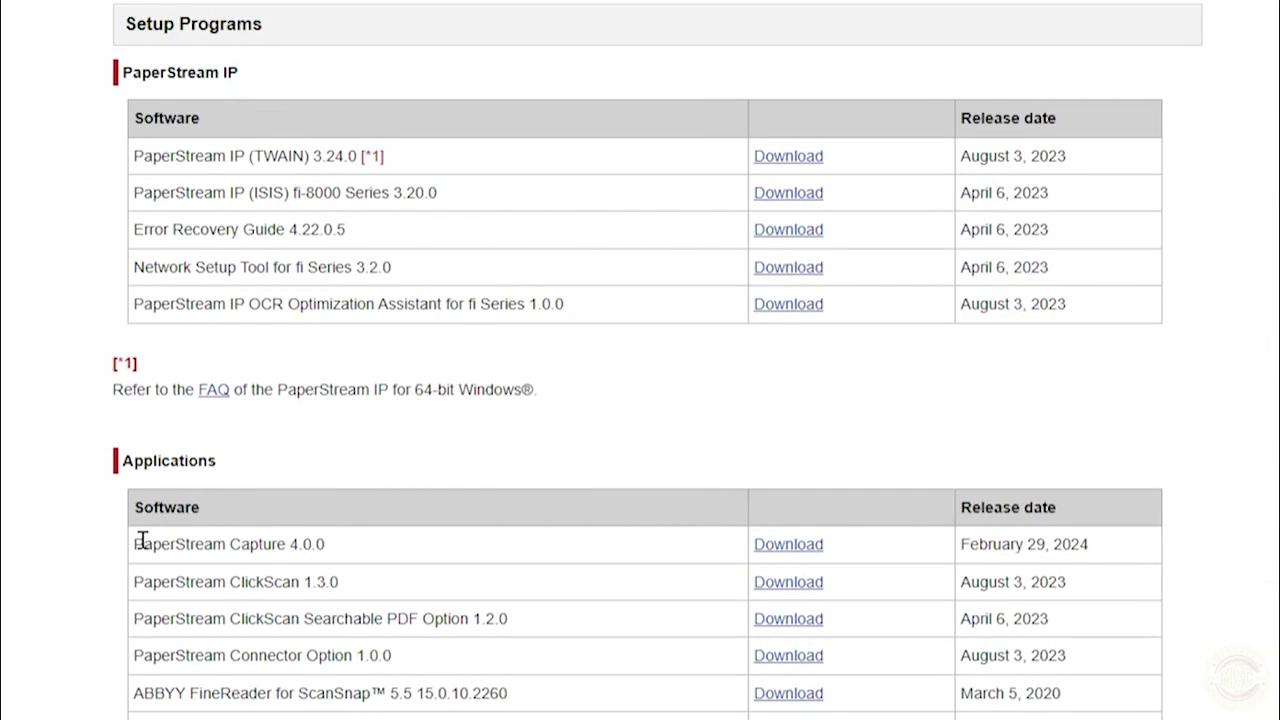
left_click_drag(143, 541, 319, 544)
left_click(361, 548)
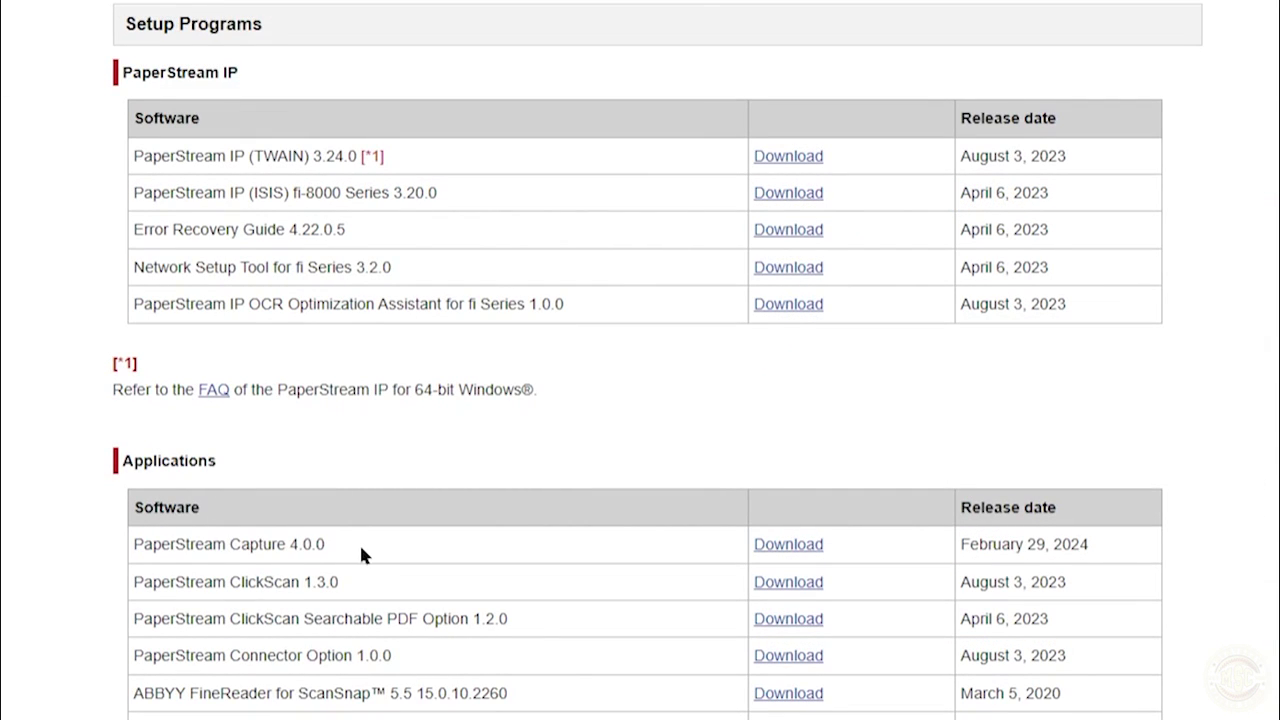
left_click(788, 546)
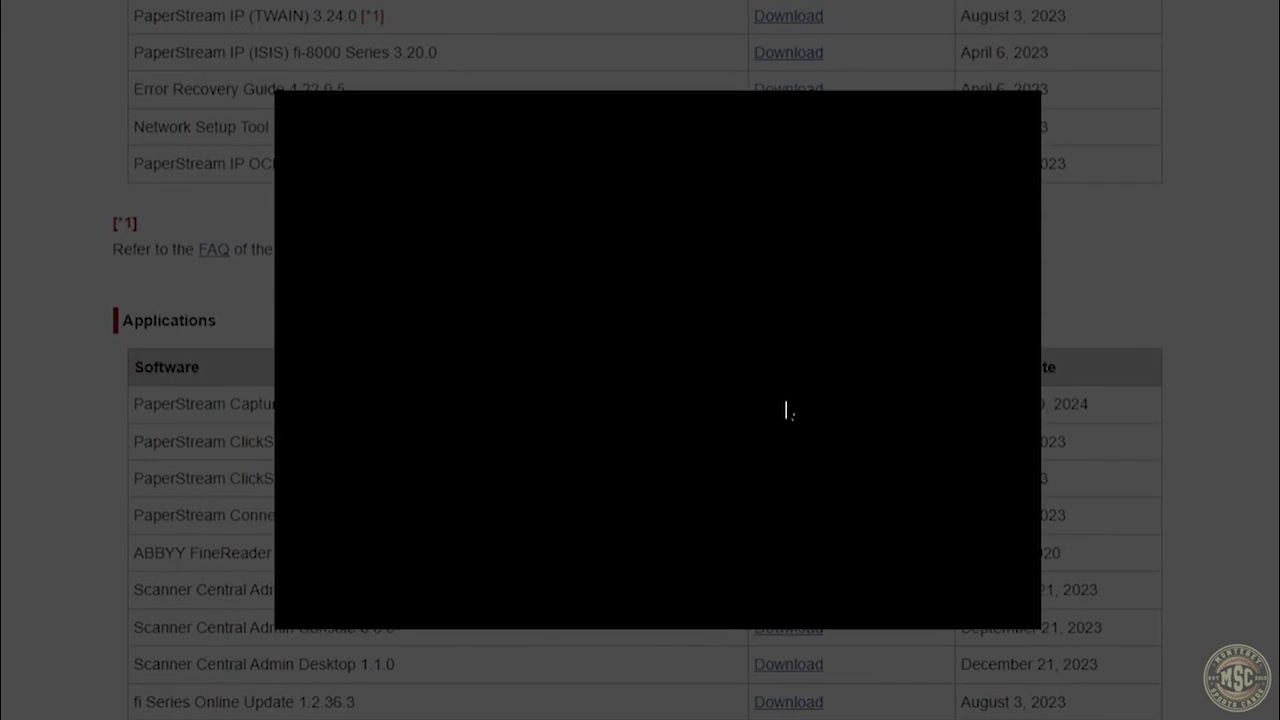
left_click(593, 160)
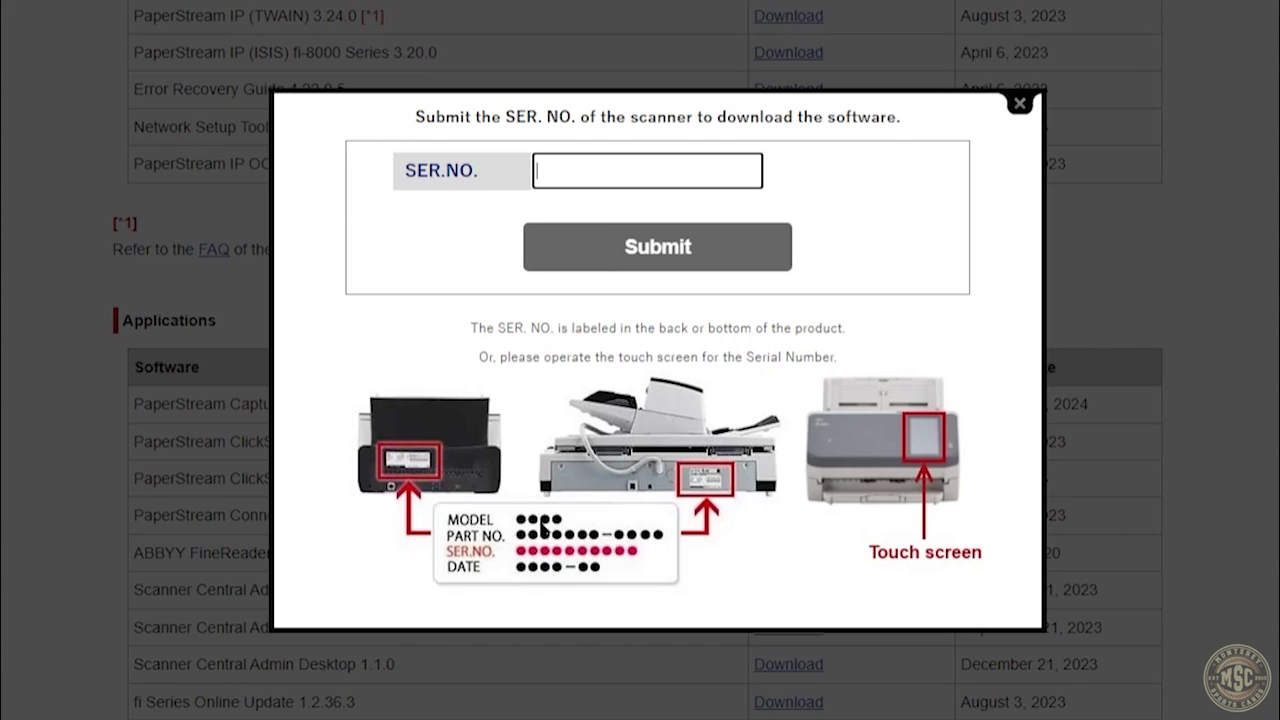
left_click(616, 167)
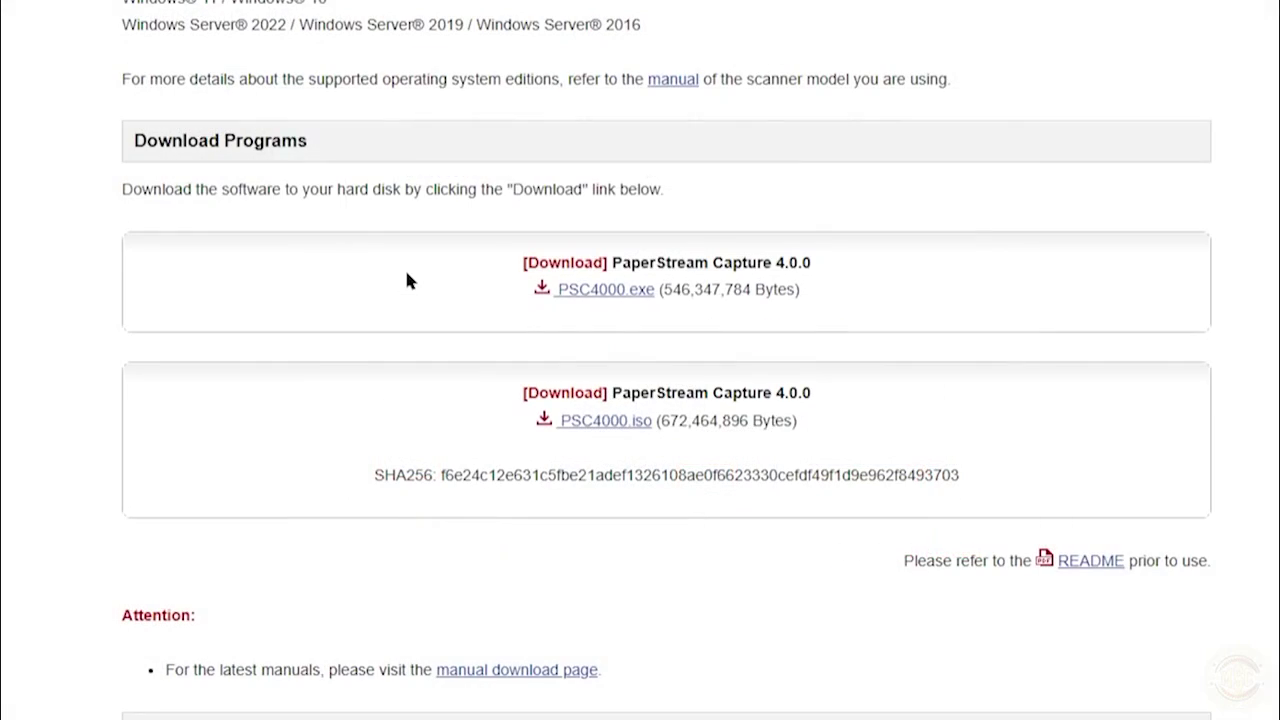
left_click(622, 292)
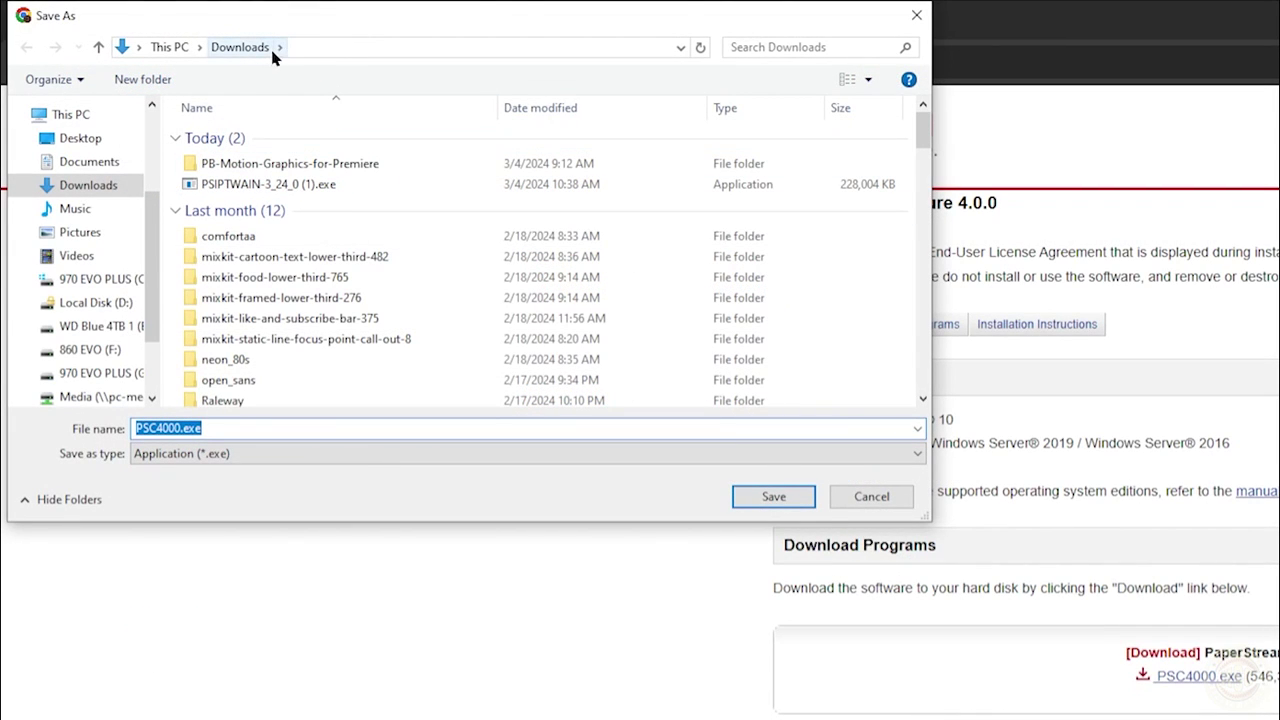
left_click(774, 497)
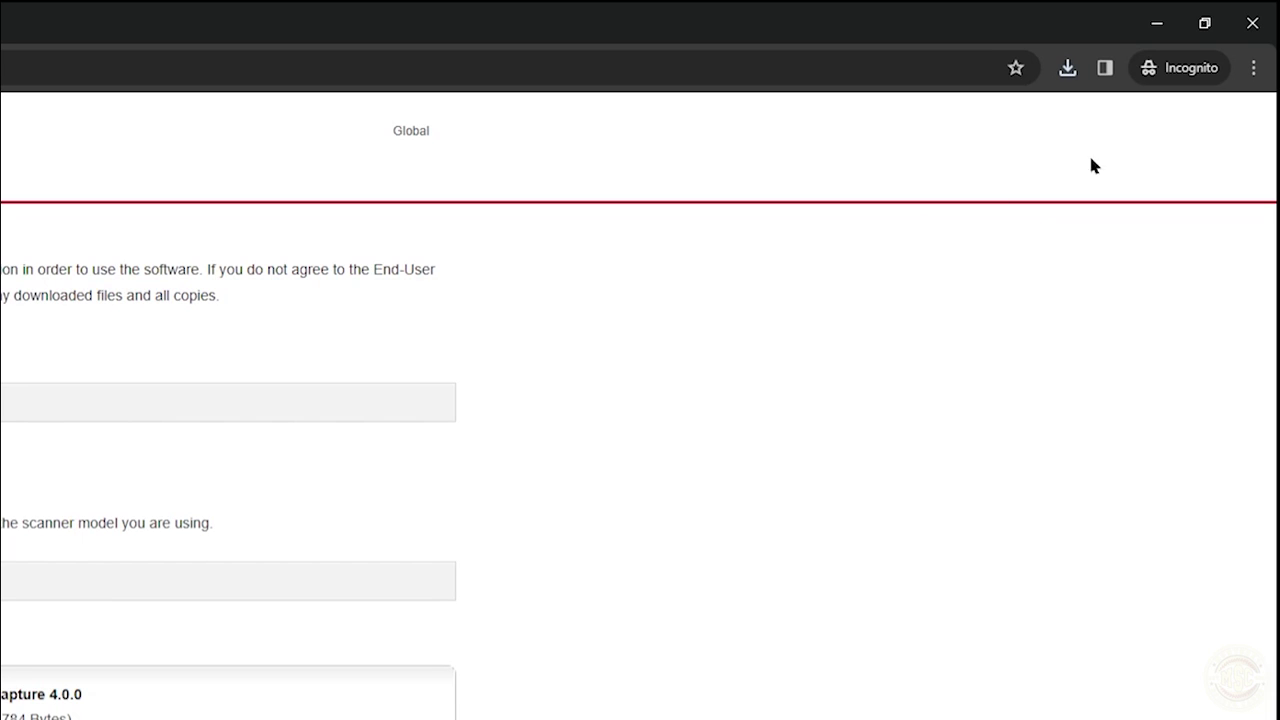
Run the downloaded PSIPTWAIN-3_24_0 (1).exe, try to select PaperStream IP (TWAIN) for installation, and close the setup.
left_click(1068, 70)
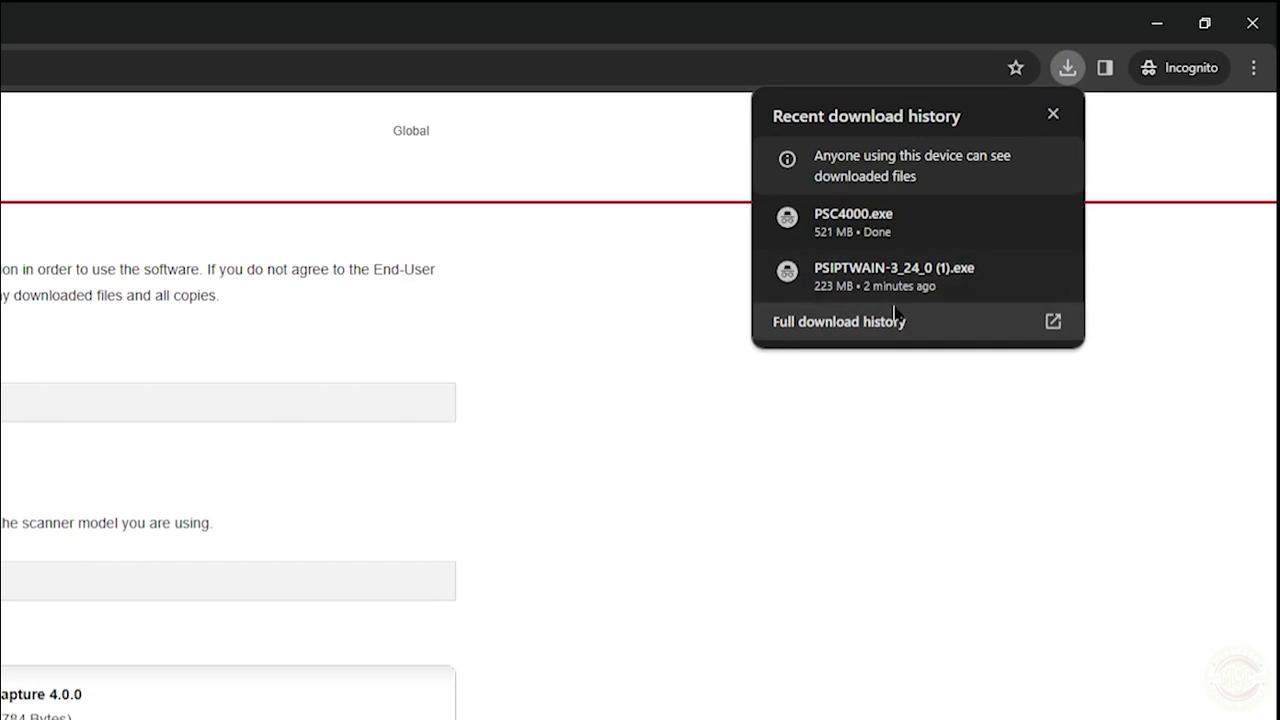
mouse_move(930, 298)
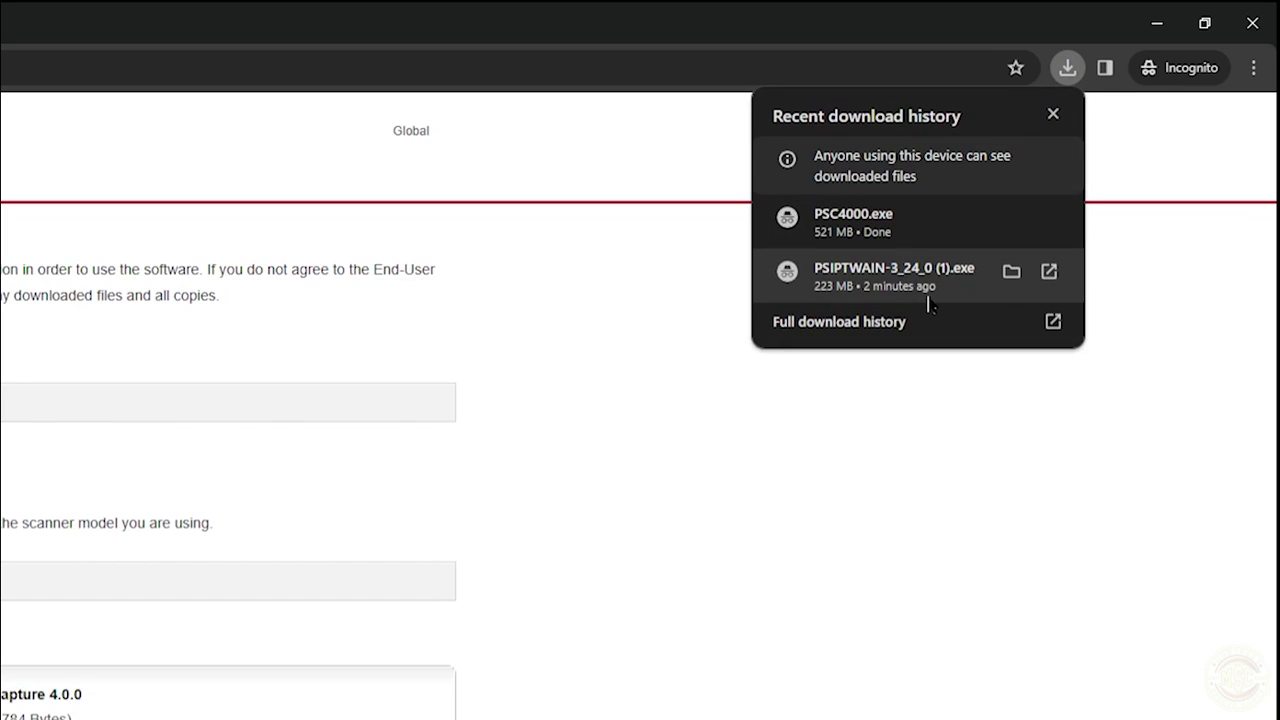
left_click(868, 283)
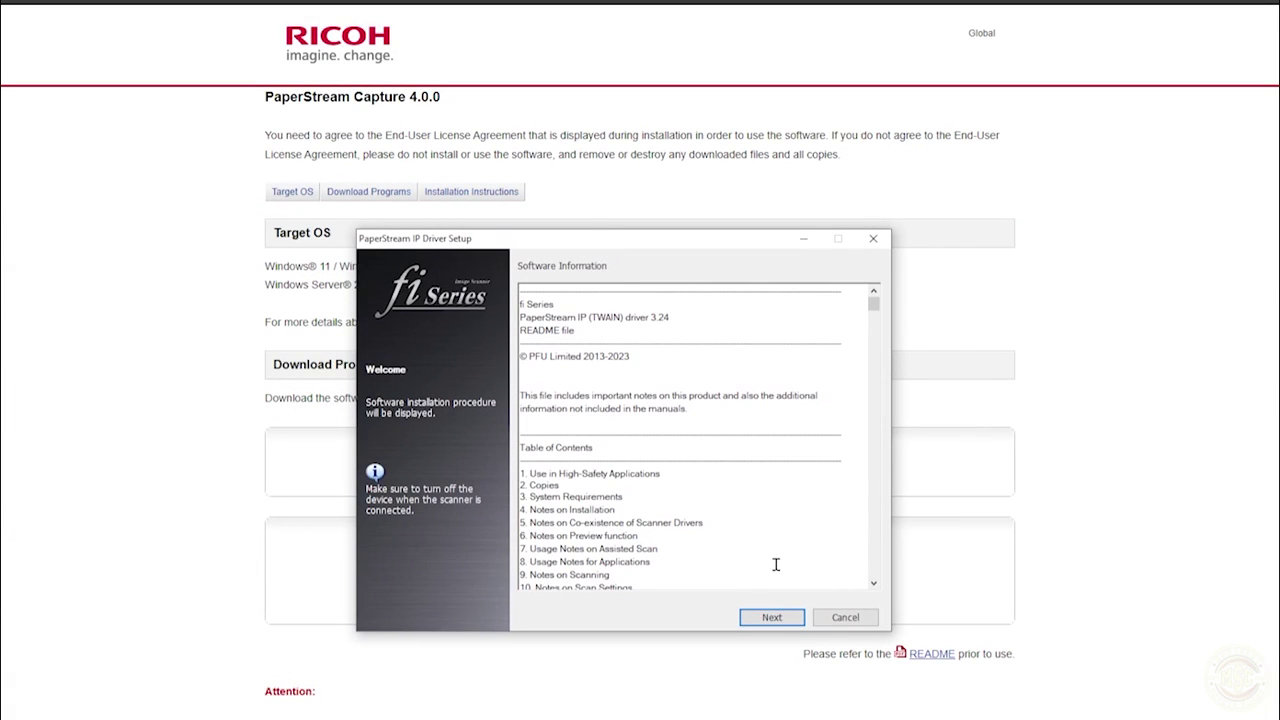
left_click(771, 618)
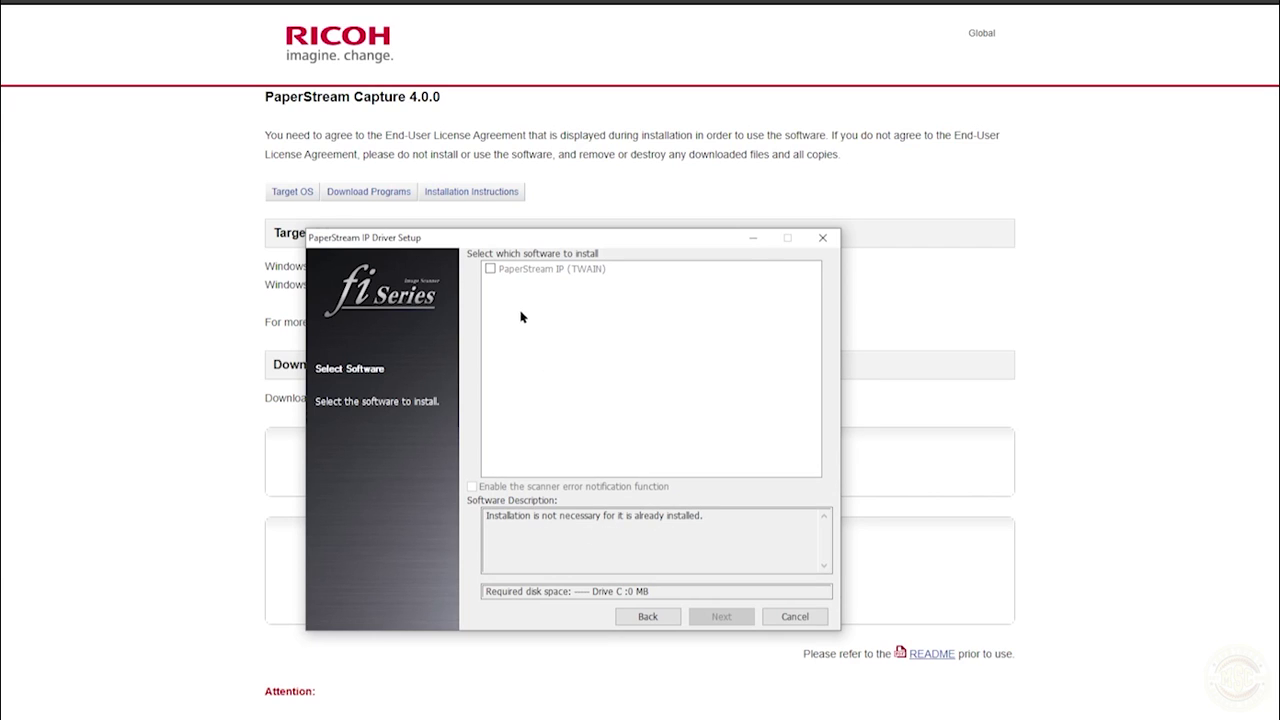
left_click(495, 272)
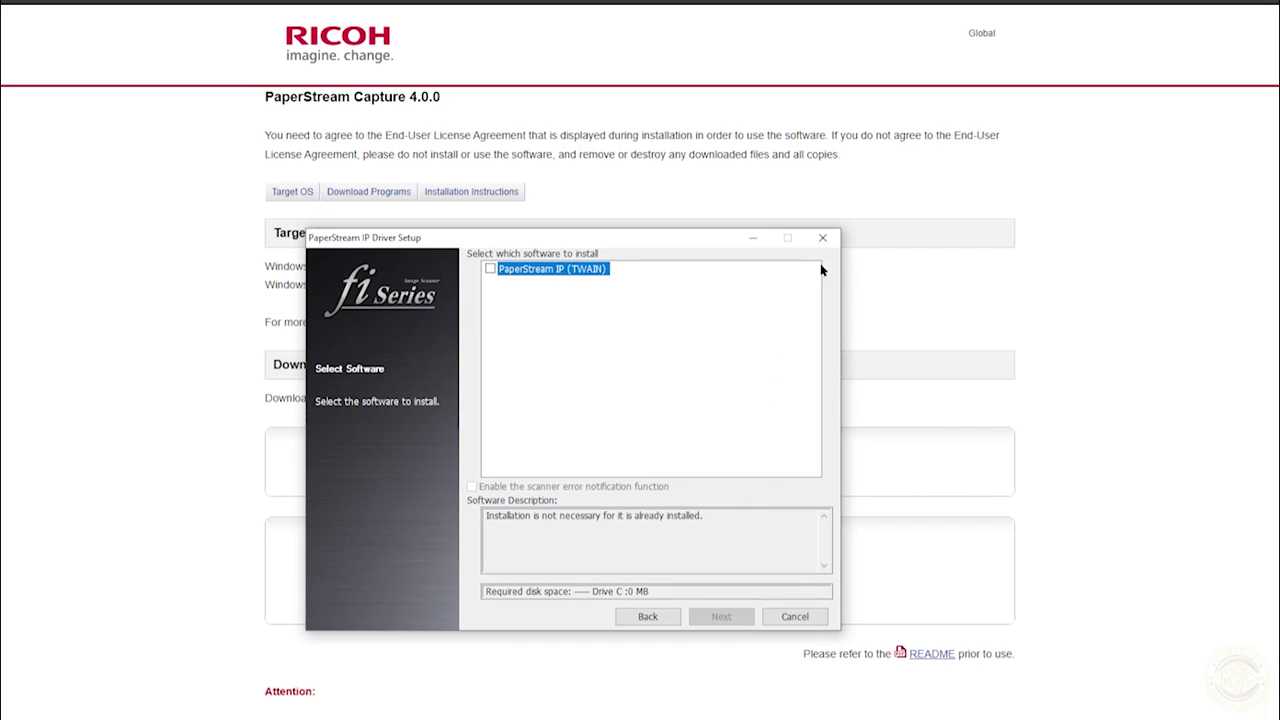
left_click(823, 238)
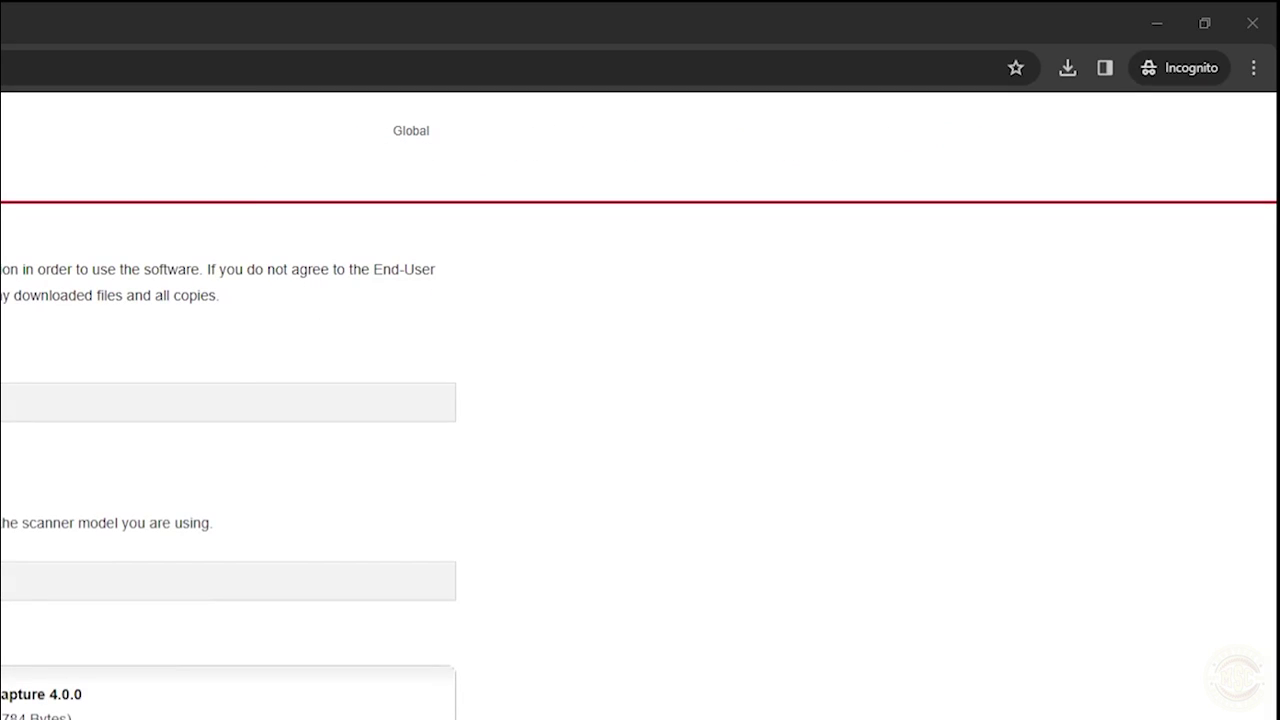
Run the downloaded PSC4000.exe installer for PaperStream Capture.
left_click(1067, 67)
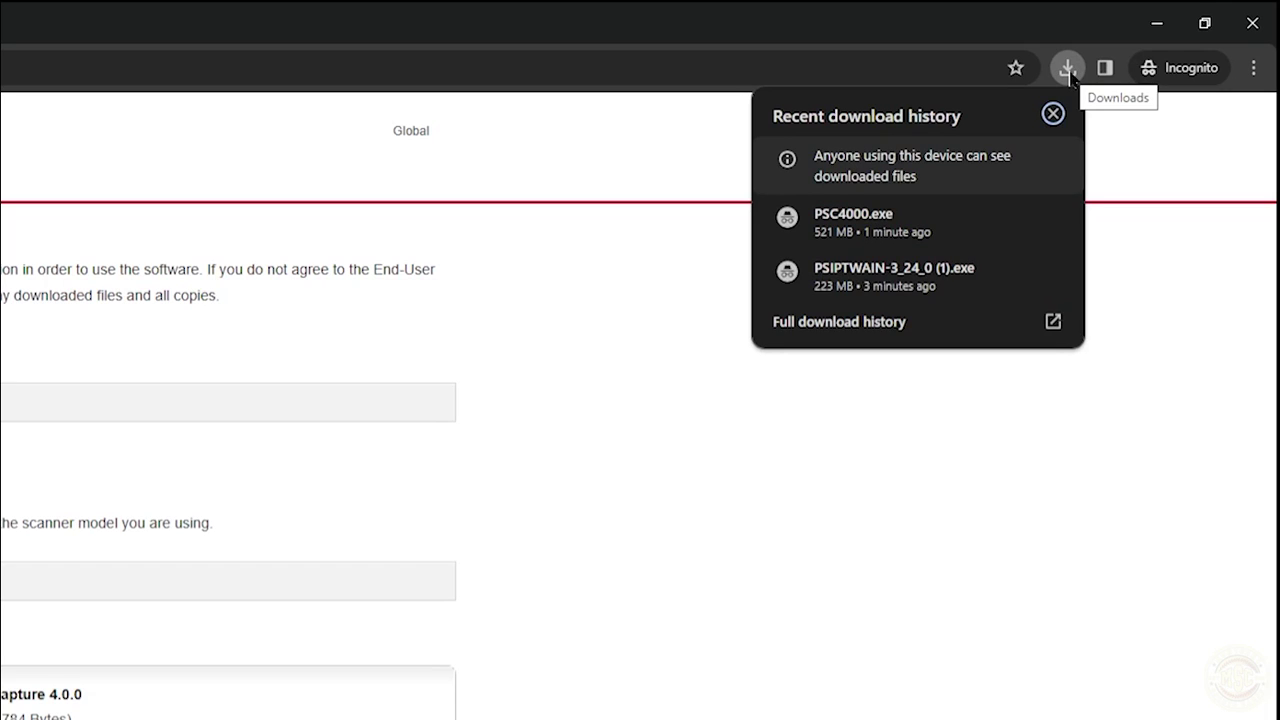
left_click(838, 232)
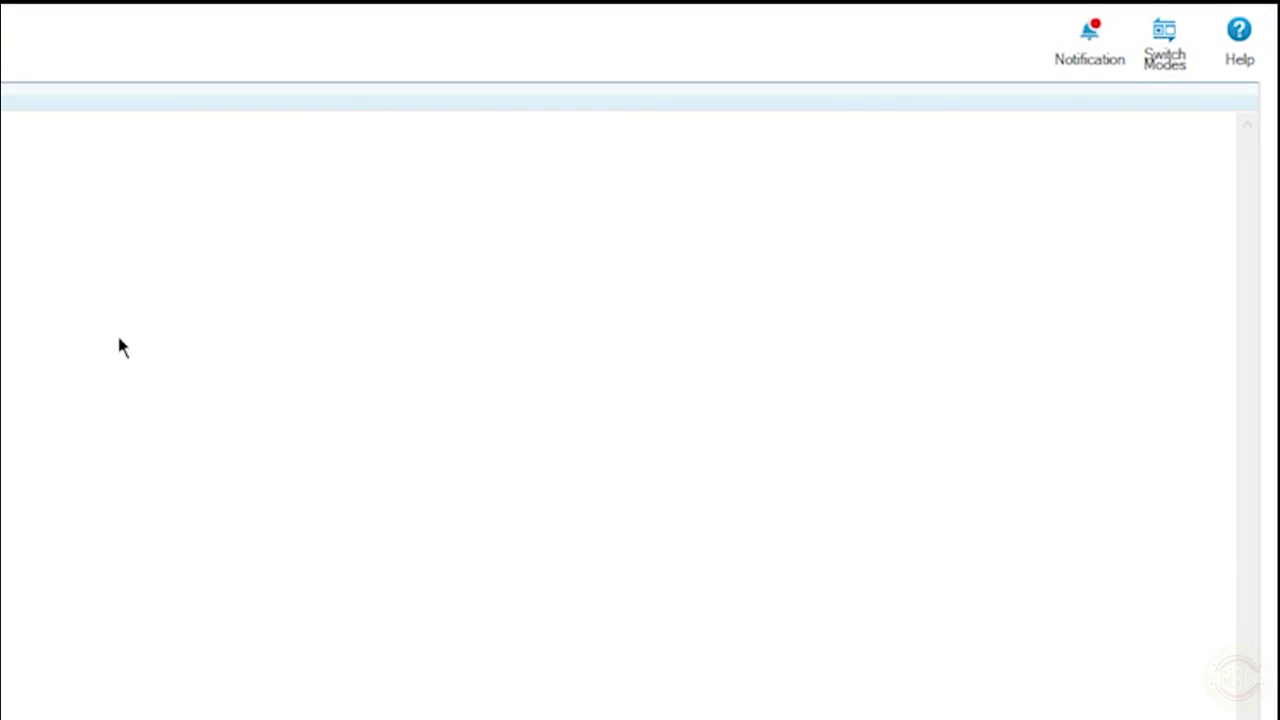
Switch to PaperStream Capture, change to its other mode and open the scan settings.
left_click(1165, 48)
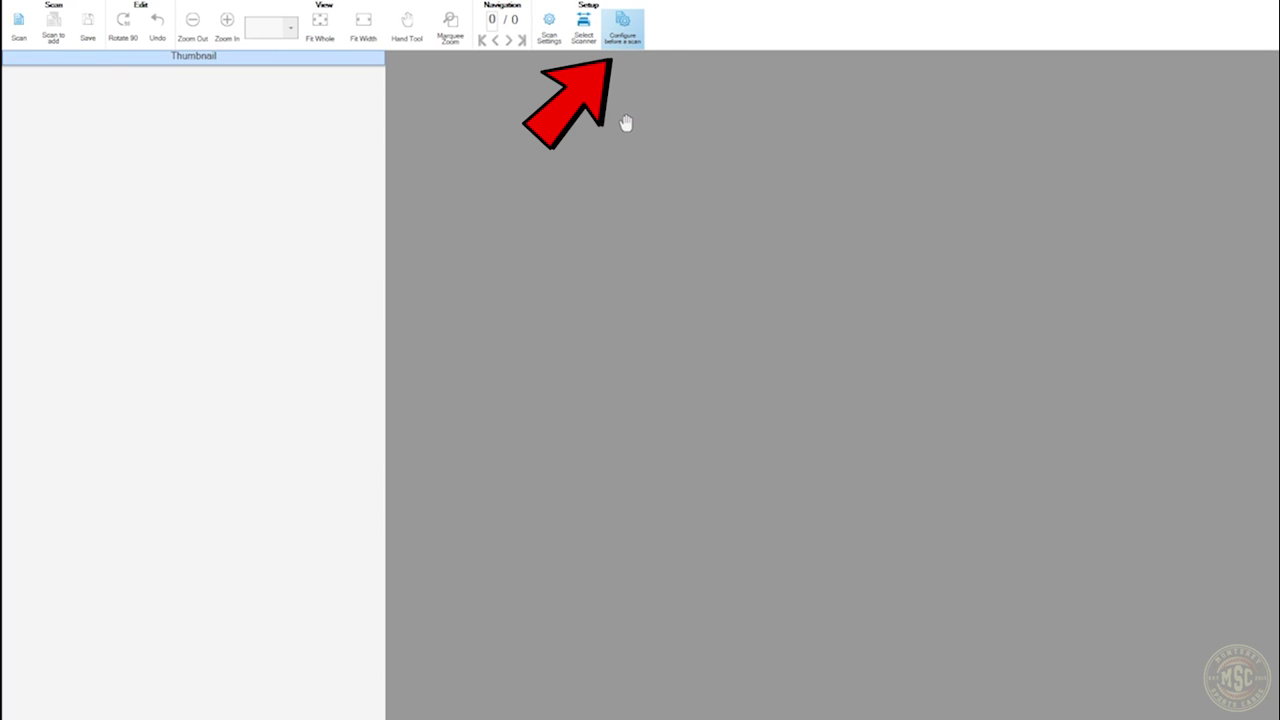
left_click(622, 45)
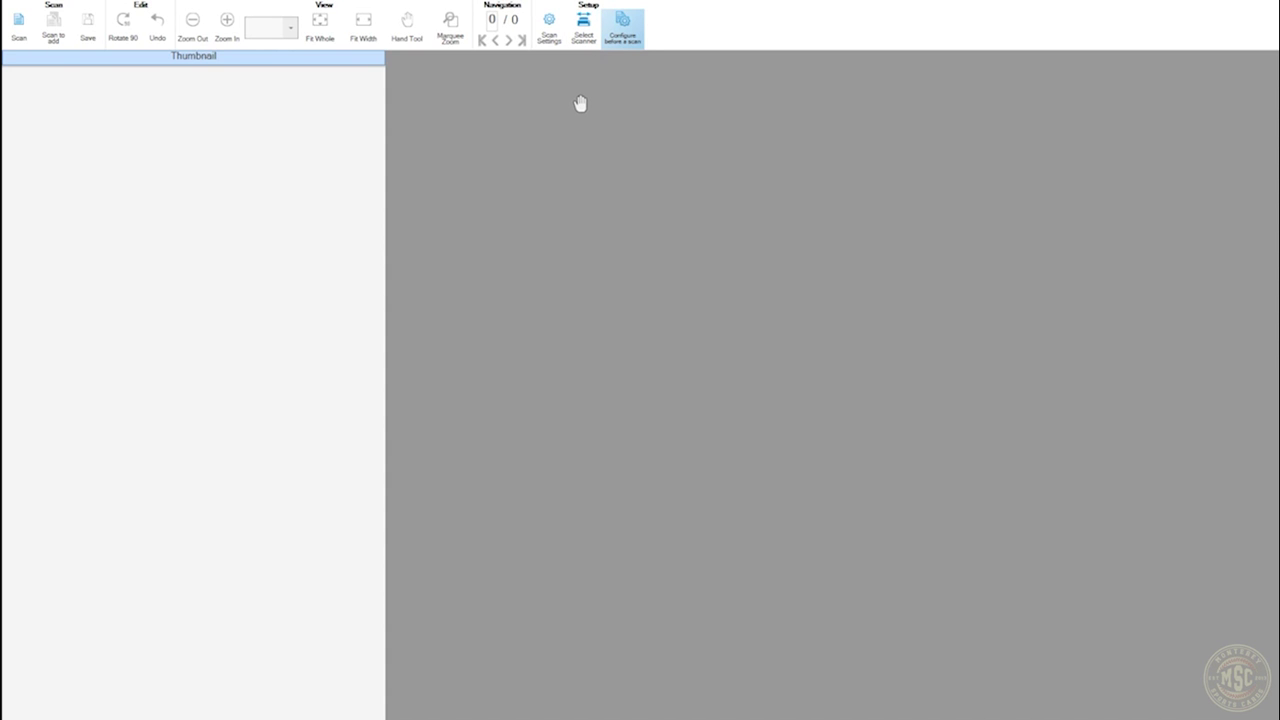
left_click(546, 35)
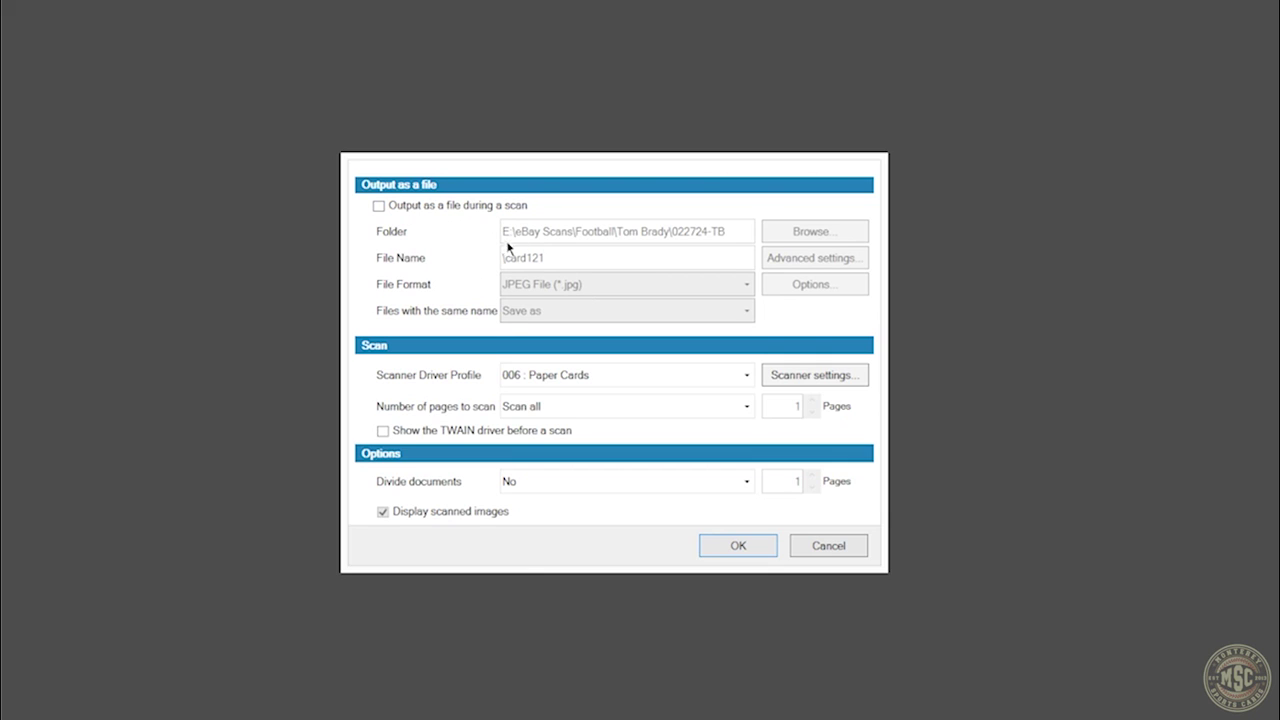
Try the option to output as a file during a scan, turning it on and back off.
left_click(379, 206)
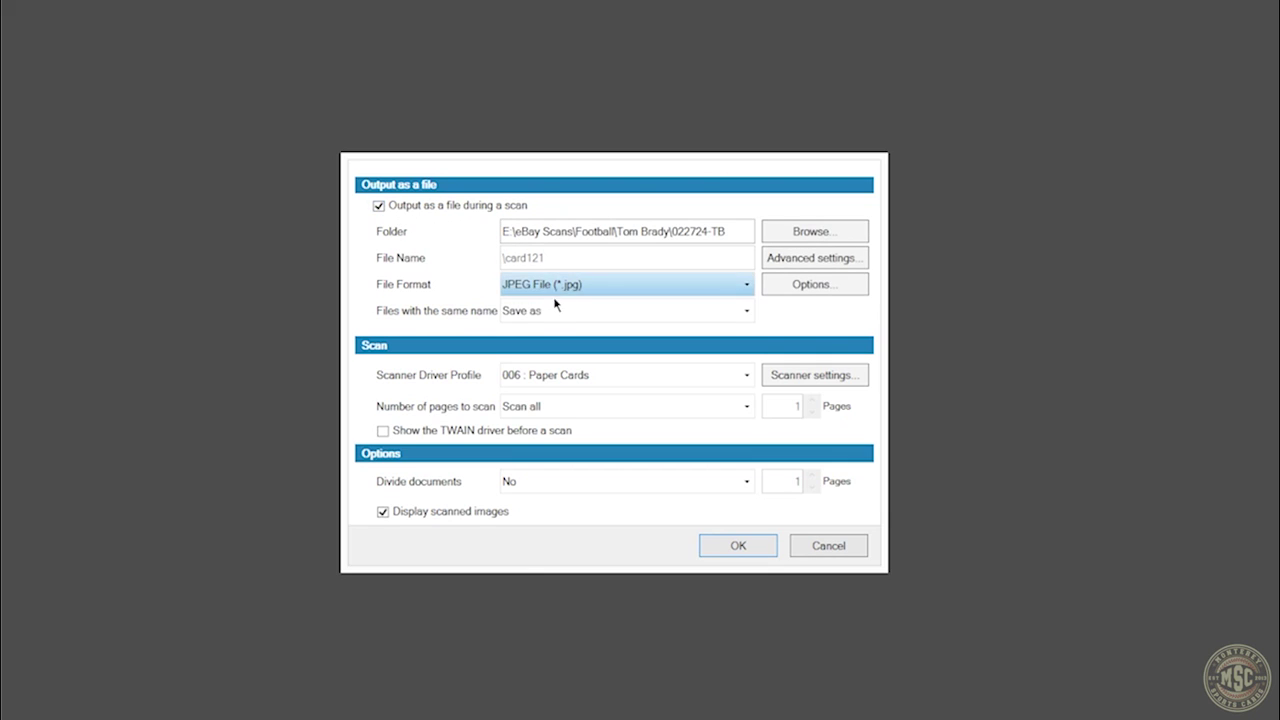
left_click(387, 205)
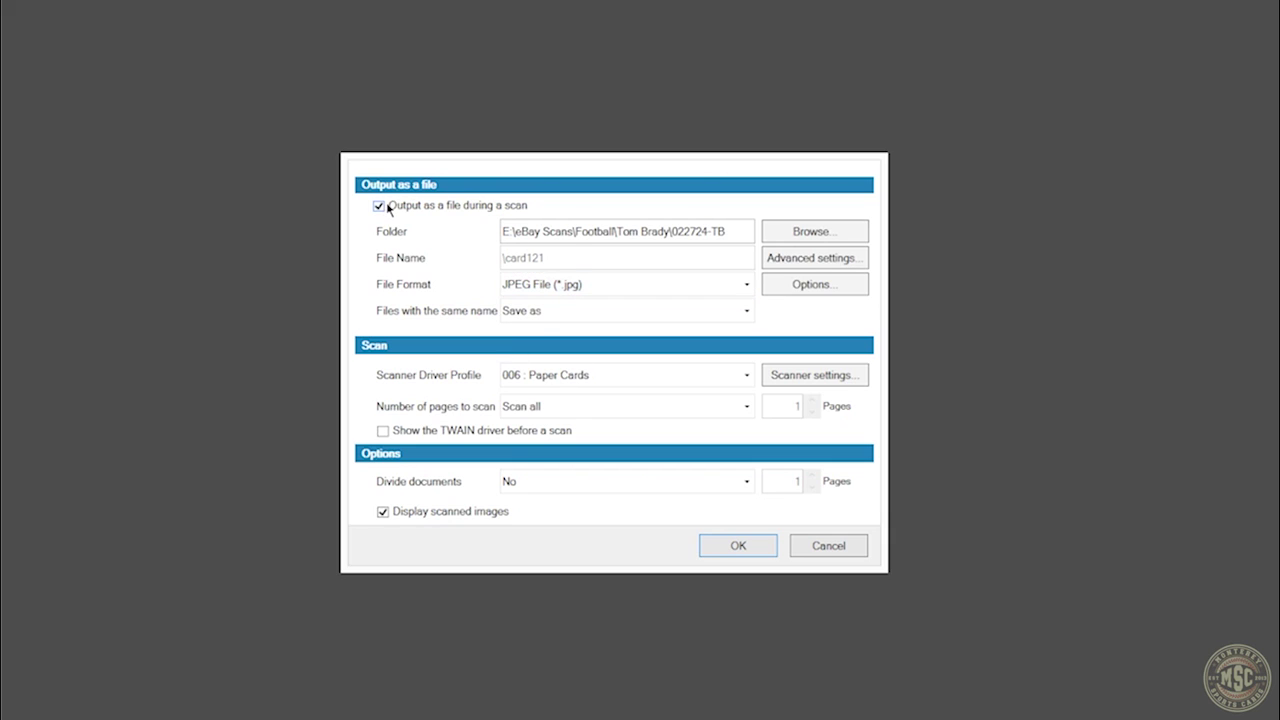
left_click(385, 207)
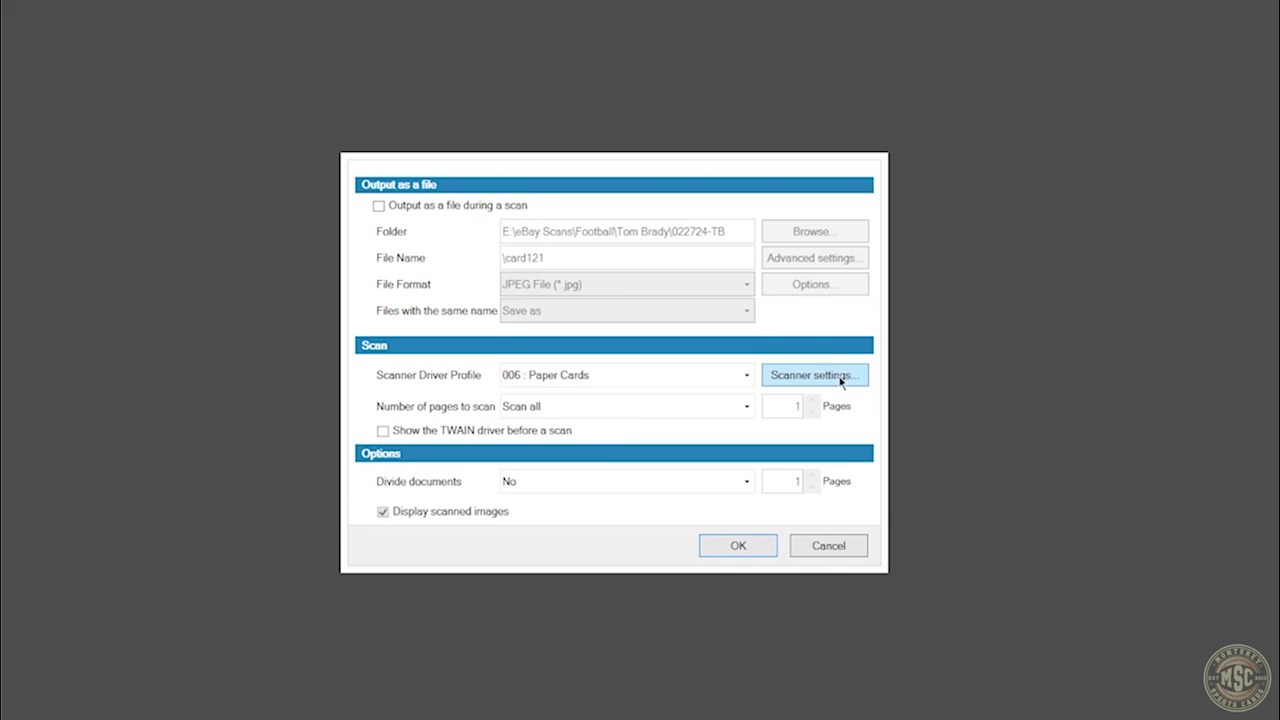
Open the scanner settings of the 006 : Paper Cards profile and review the image mode, paper source, resolution and paper size.
left_click(804, 376)
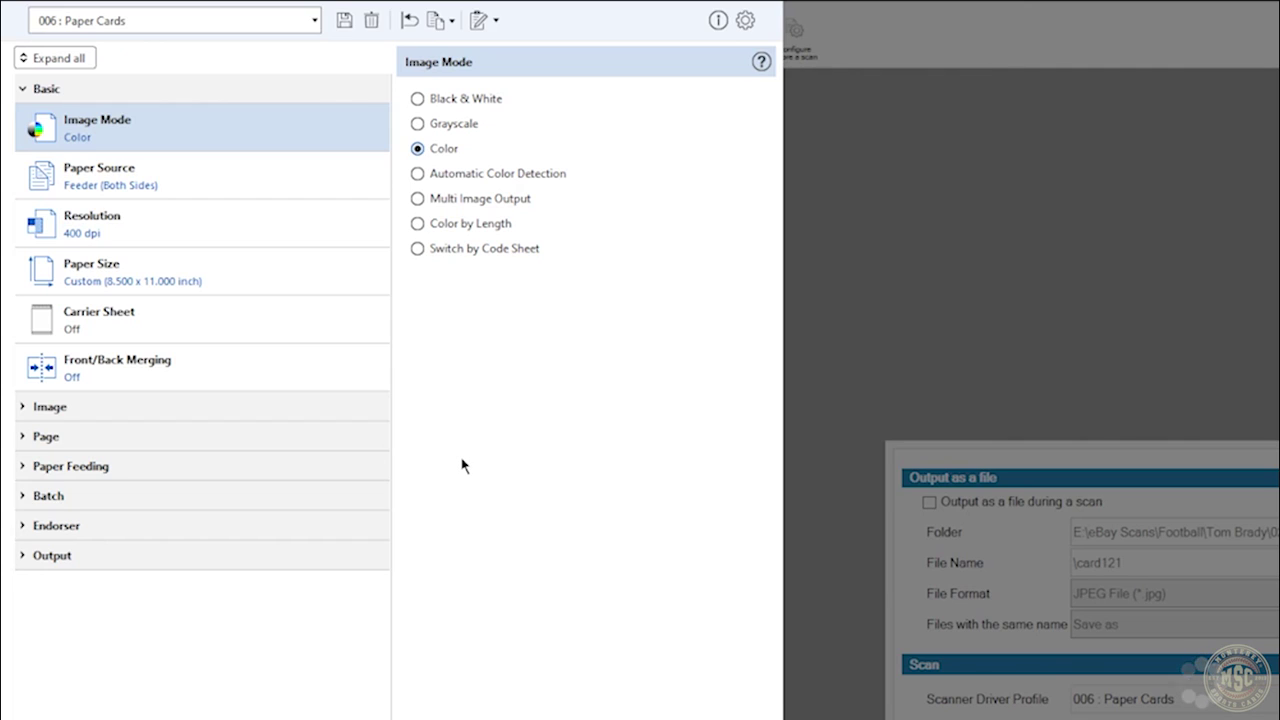
left_click(83, 186)
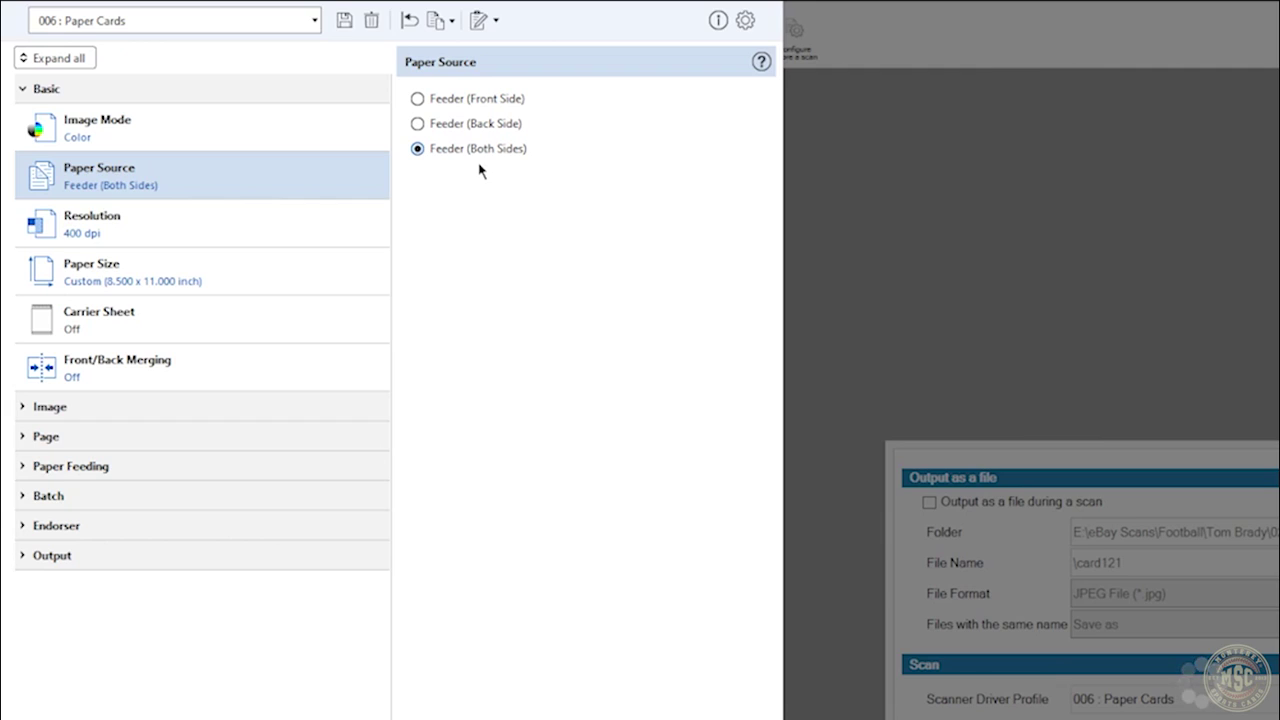
left_click(88, 233)
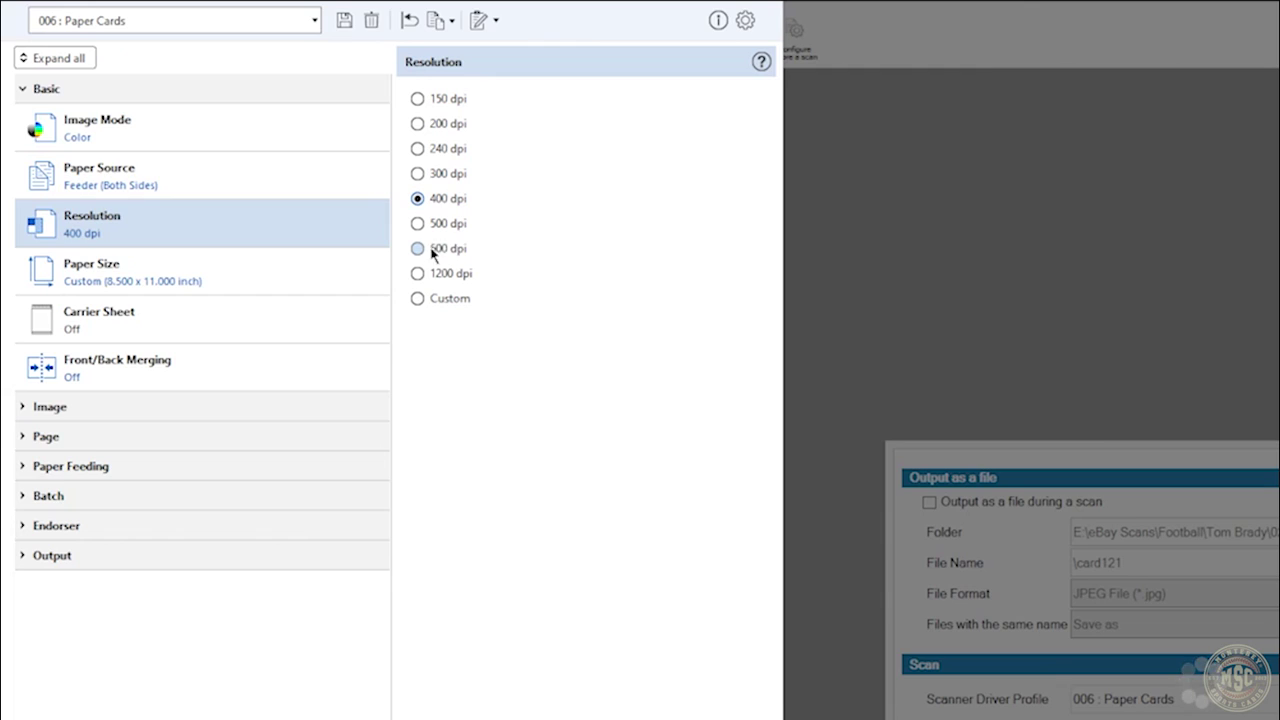
left_click(96, 283)
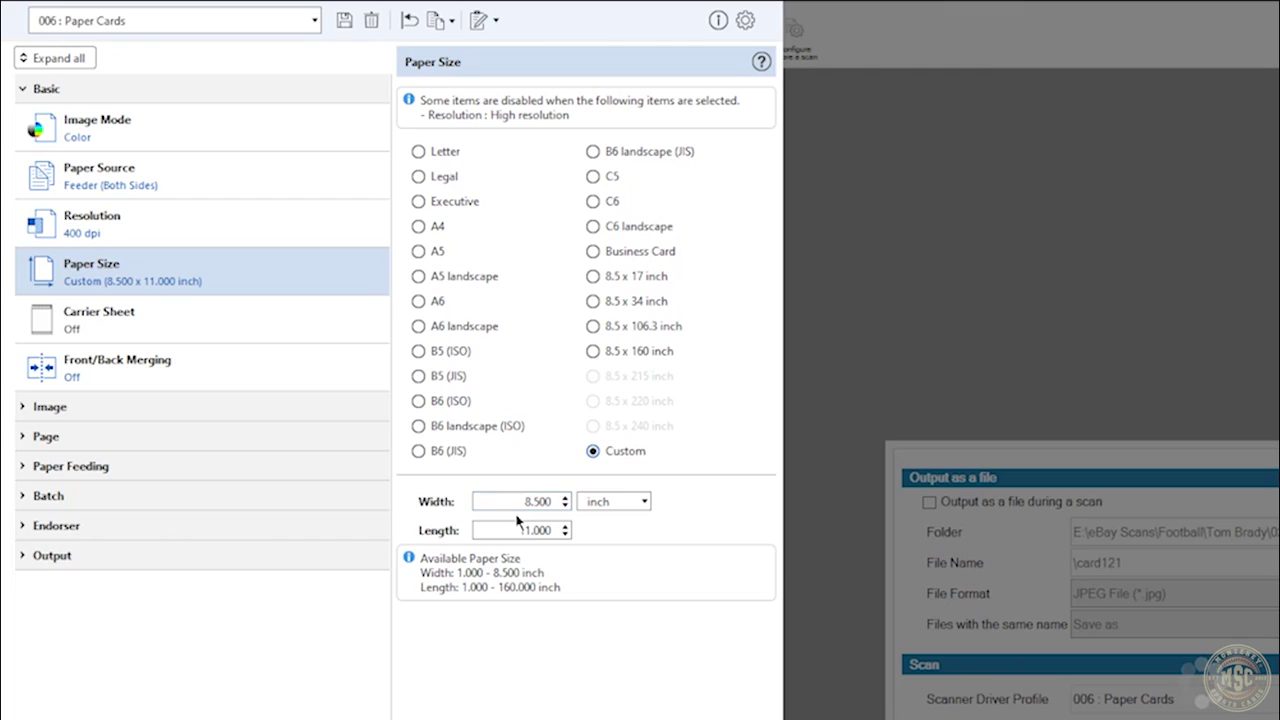
Review the profile's color adjustment, cropping, rotation, edge correction and hole punch removal settings.
left_click(46, 407)
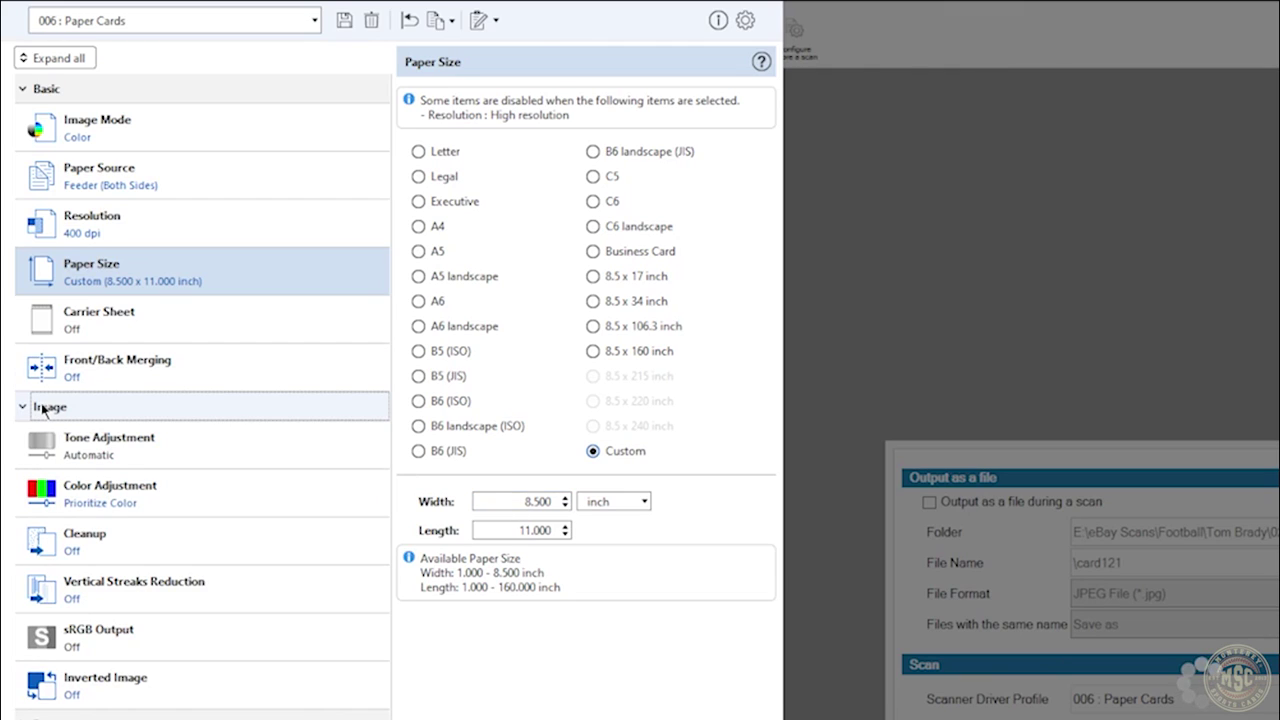
left_click(78, 500)
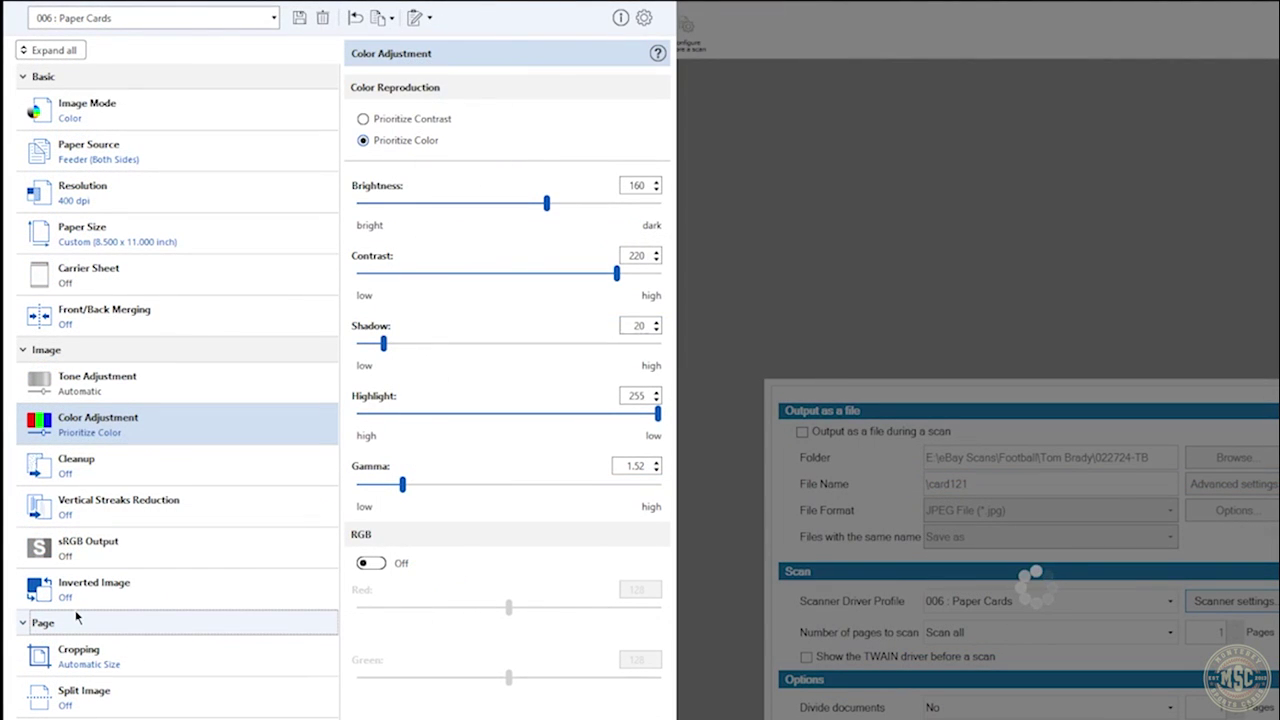
left_click(86, 667)
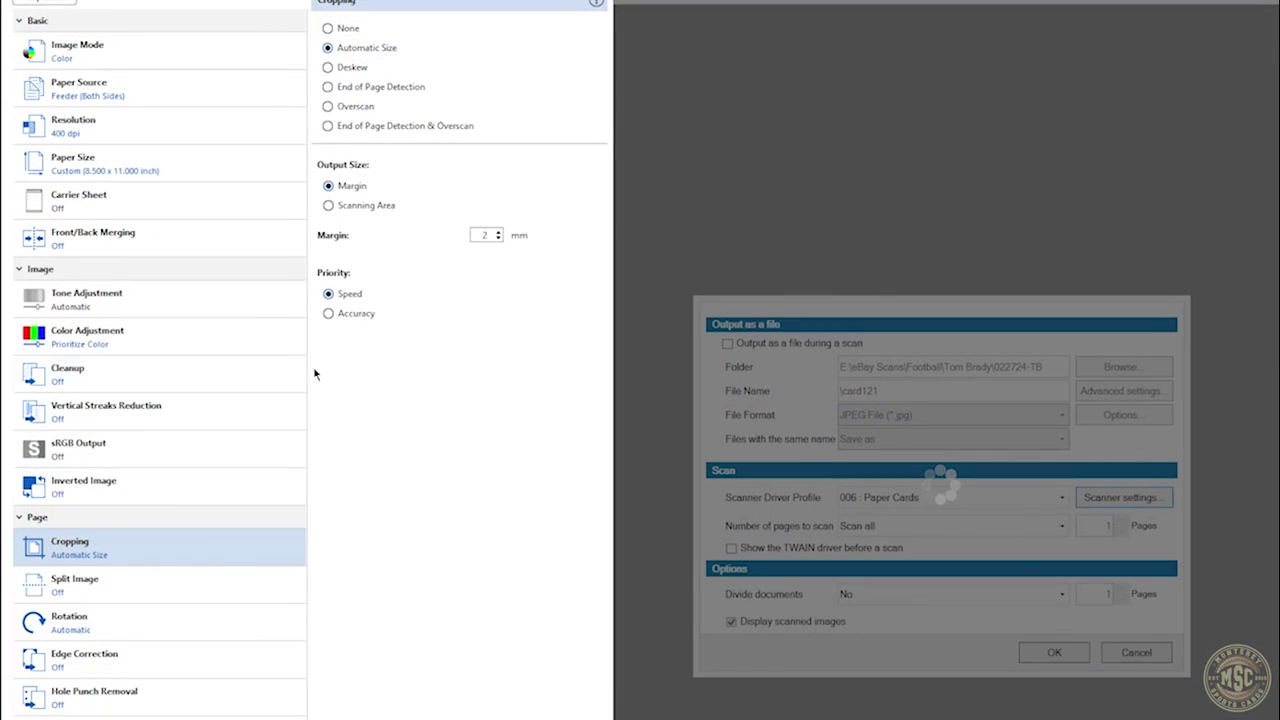
left_click(57, 625)
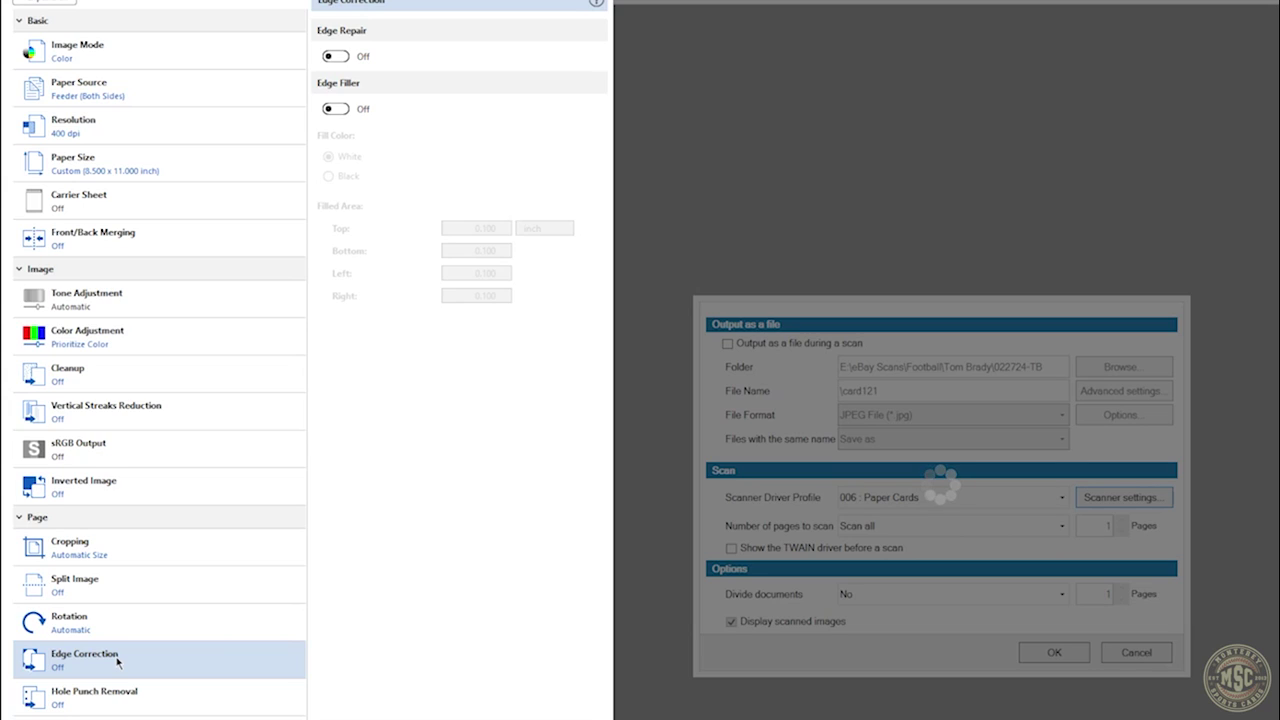
left_click(139, 706)
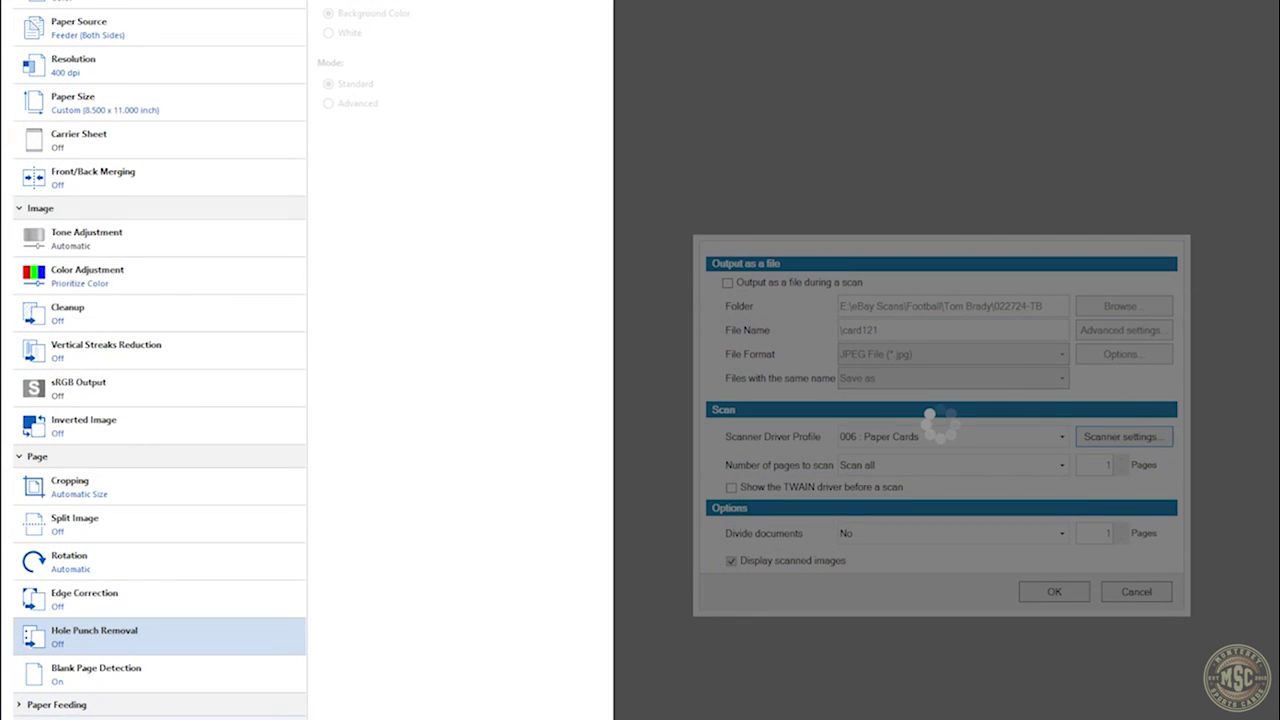
Look through the profile's paper feeding and batch settings, and accept the scan settings.
scroll(110, 700, "down", 1)
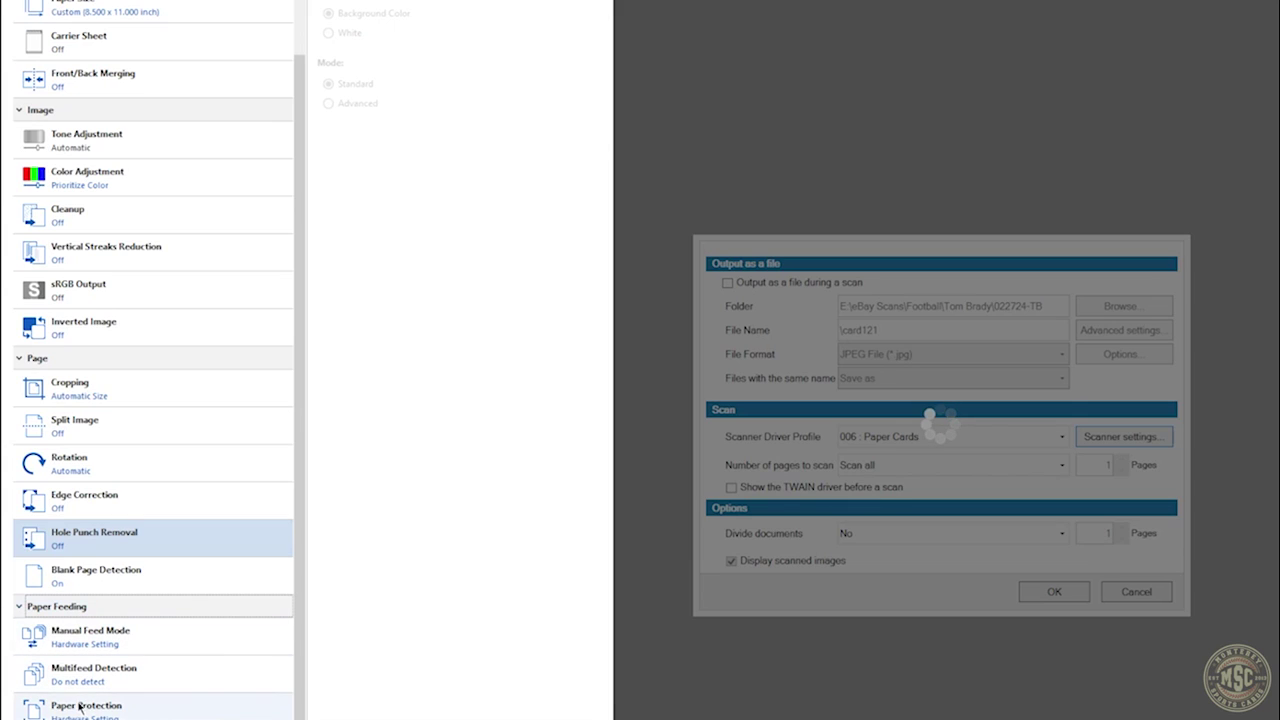
scroll(92, 685, "down", 2)
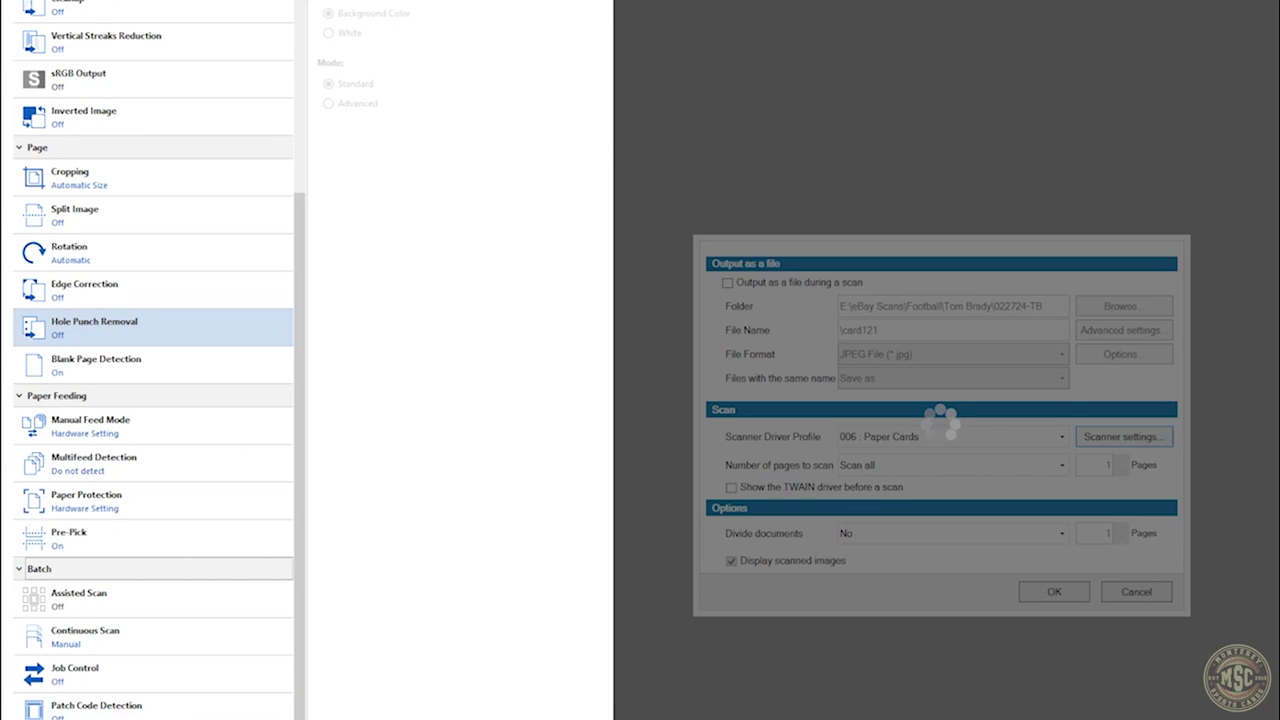
scroll(99, 692, "down", 1)
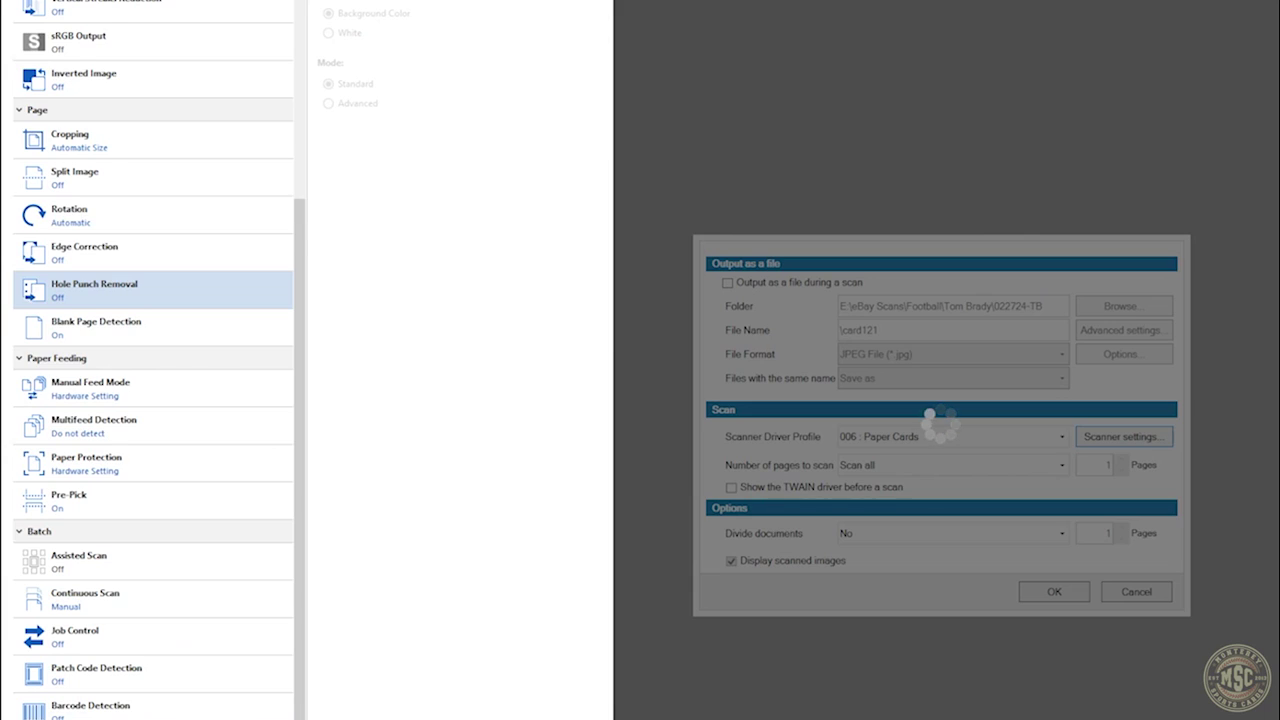
scroll(108, 289, "down", 1)
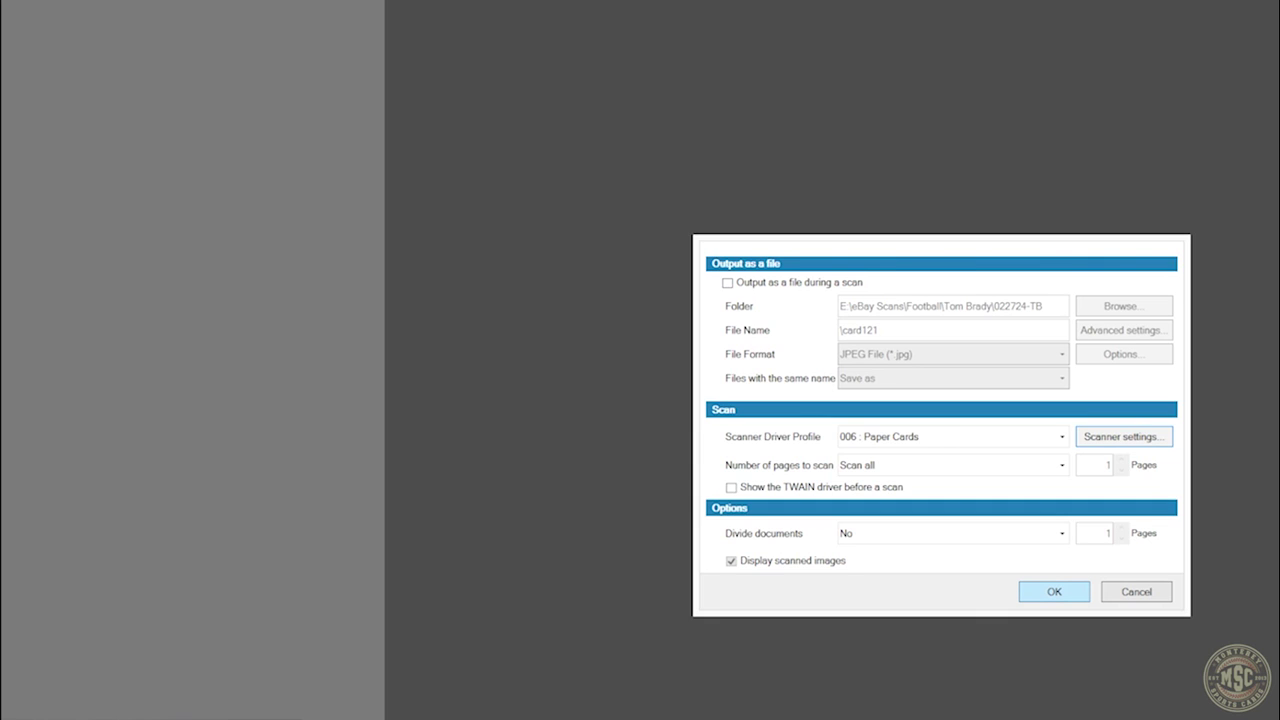
left_click(1054, 591)
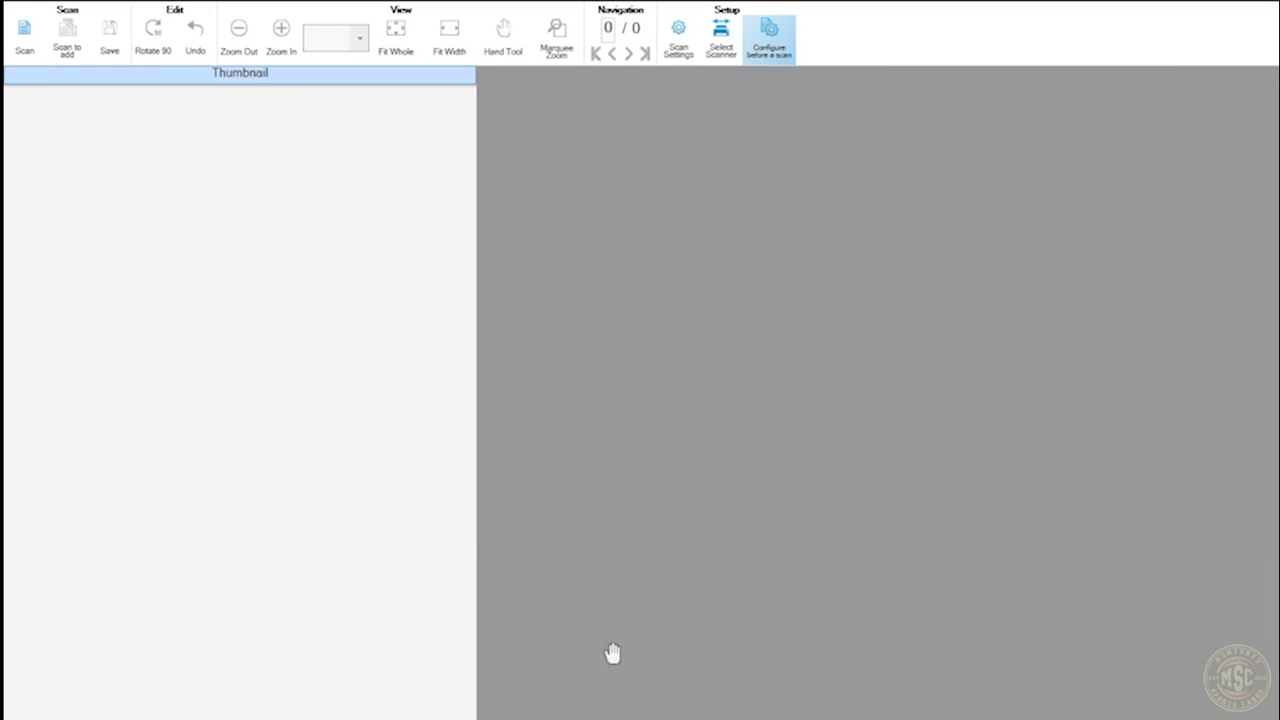
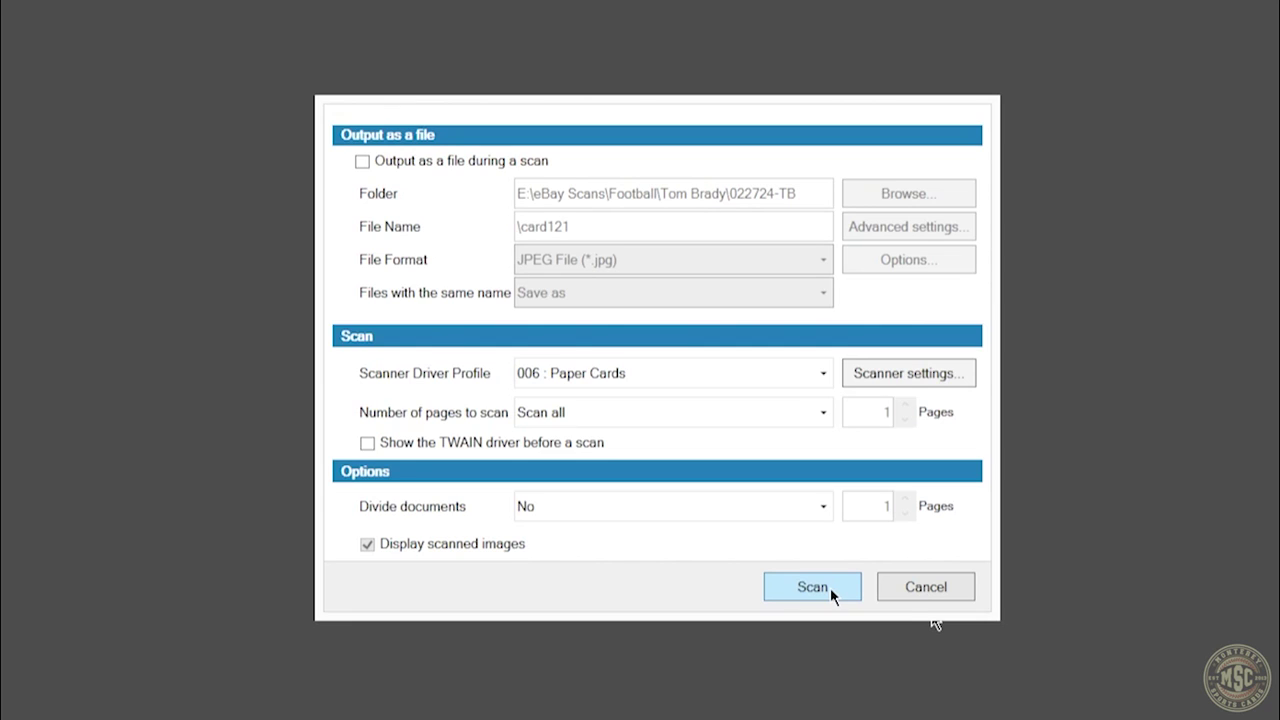
Scan all cards with the 006 : Paper Cards profile and inspect the first card's front and back on pages 1 and 2.
left_click(817, 589)
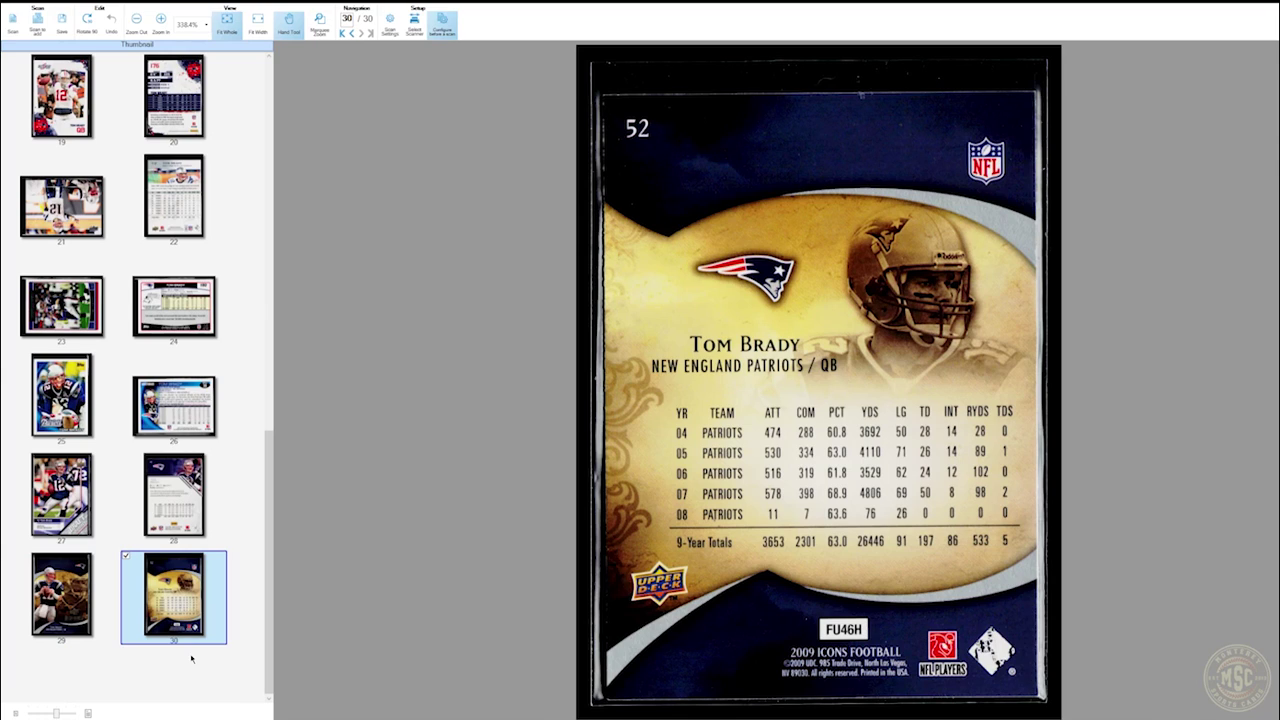
scroll(215, 598, "up", 10)
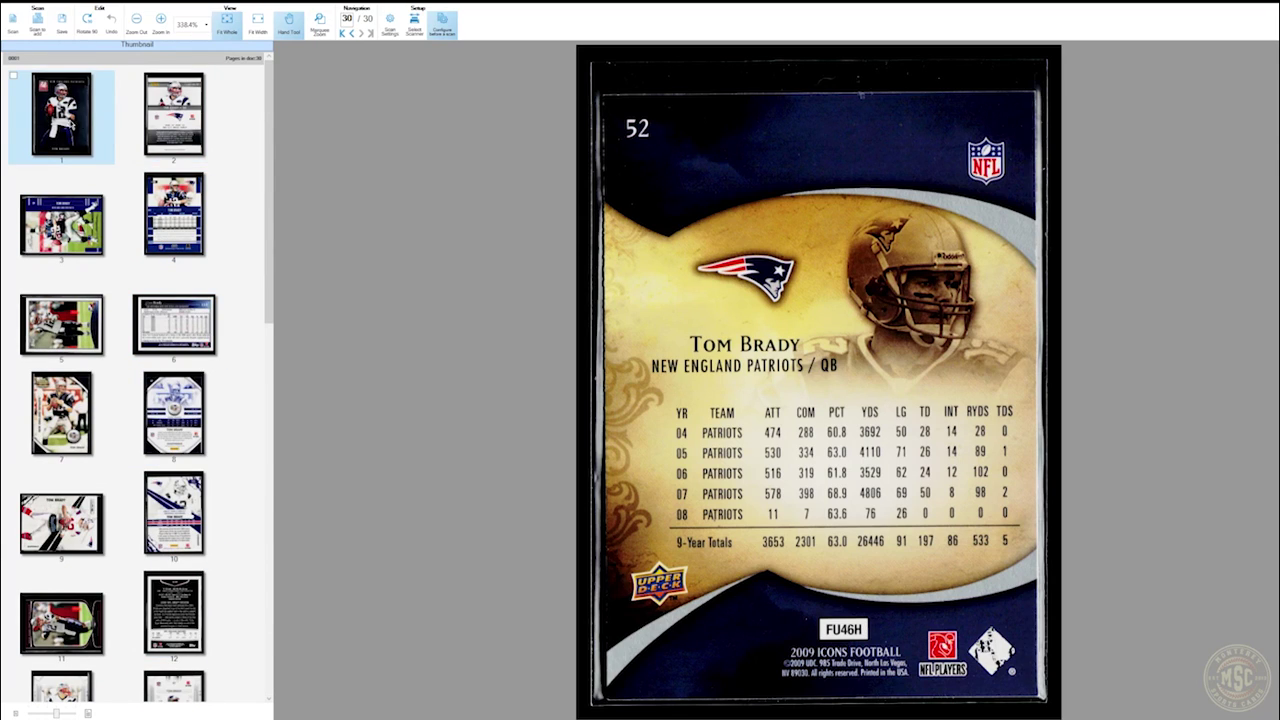
left_click(66, 128)
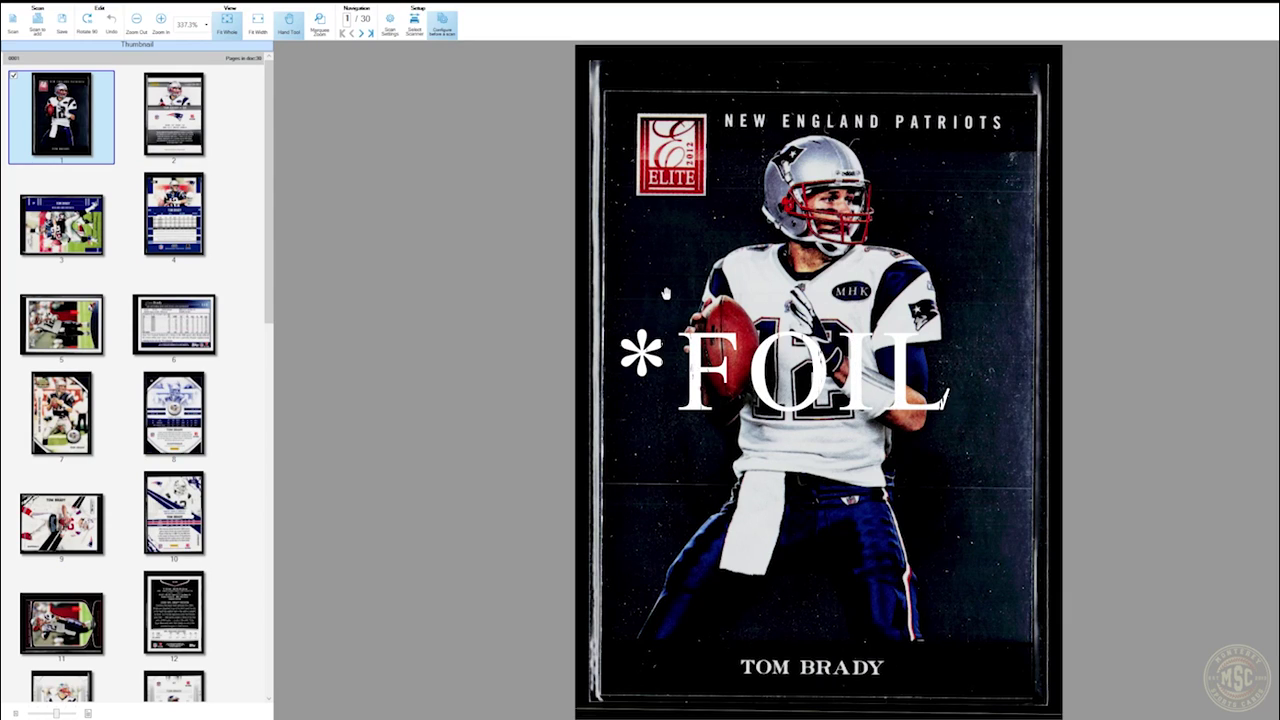
left_click(174, 115)
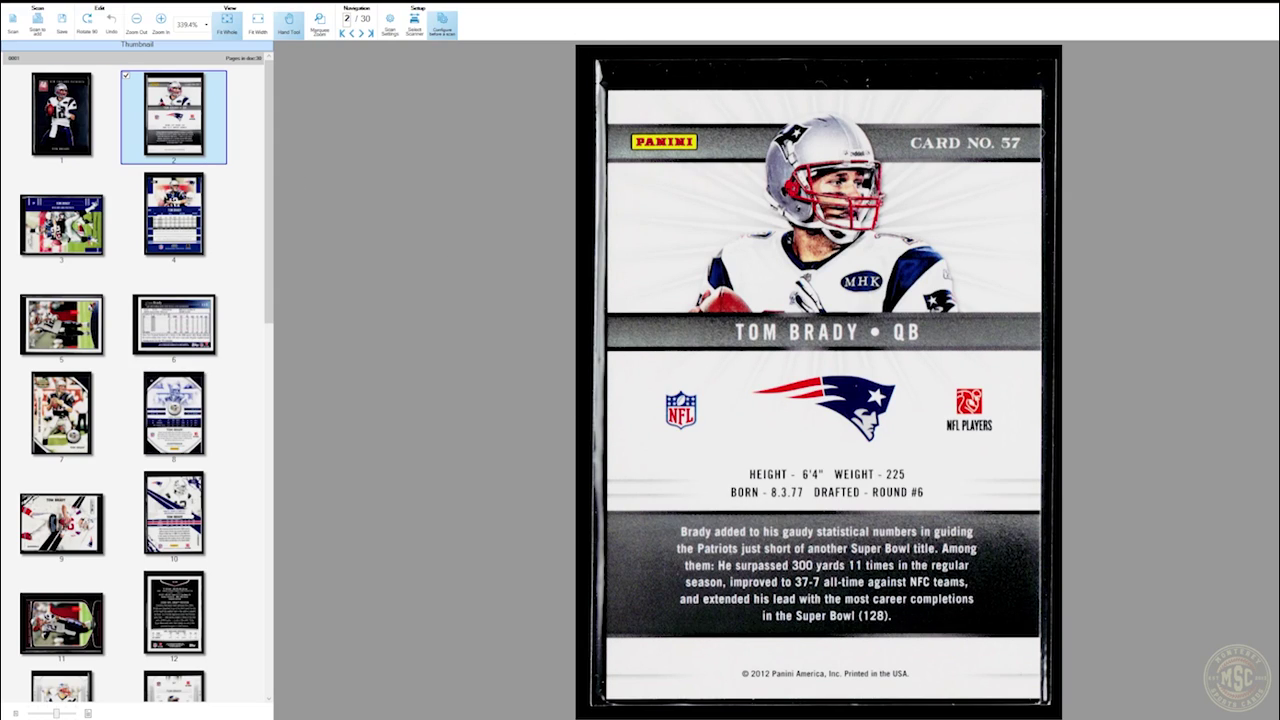
Rotate the card fronts on pages 3 and 5 by 90 degrees to stand upright, and check their backs on pages 4 and 6.
left_click(78, 200)
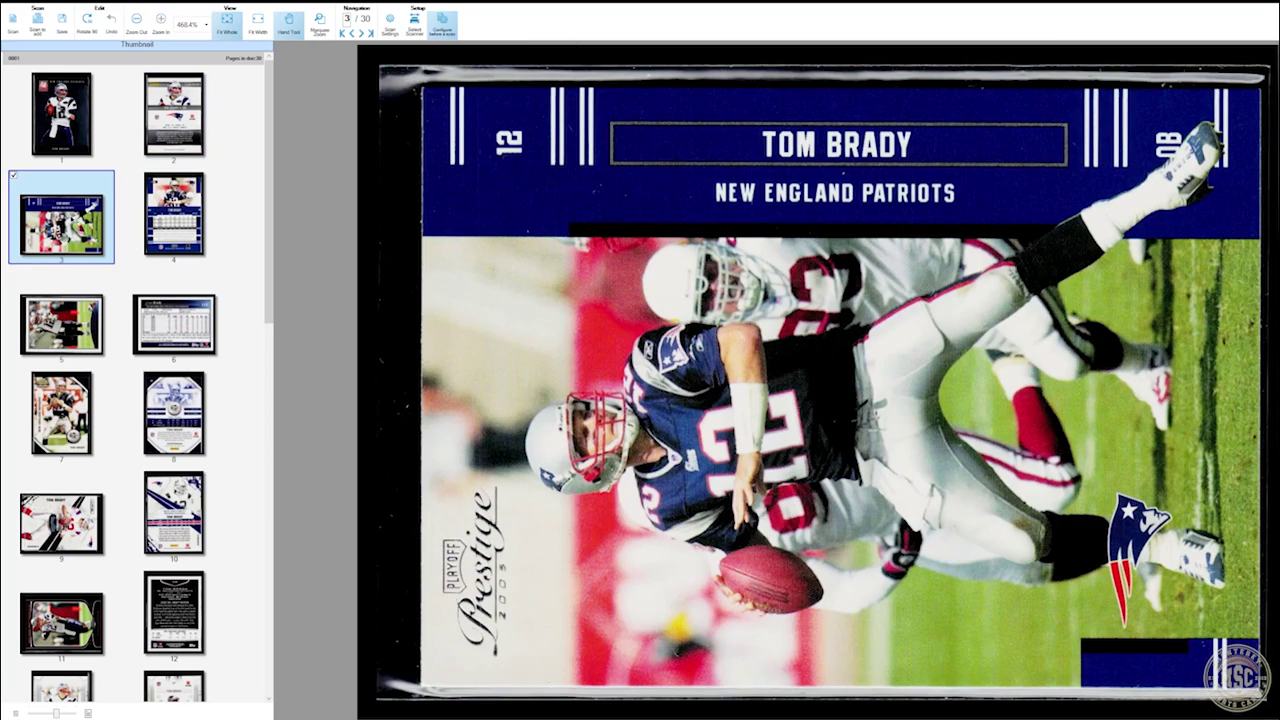
left_click(87, 24)
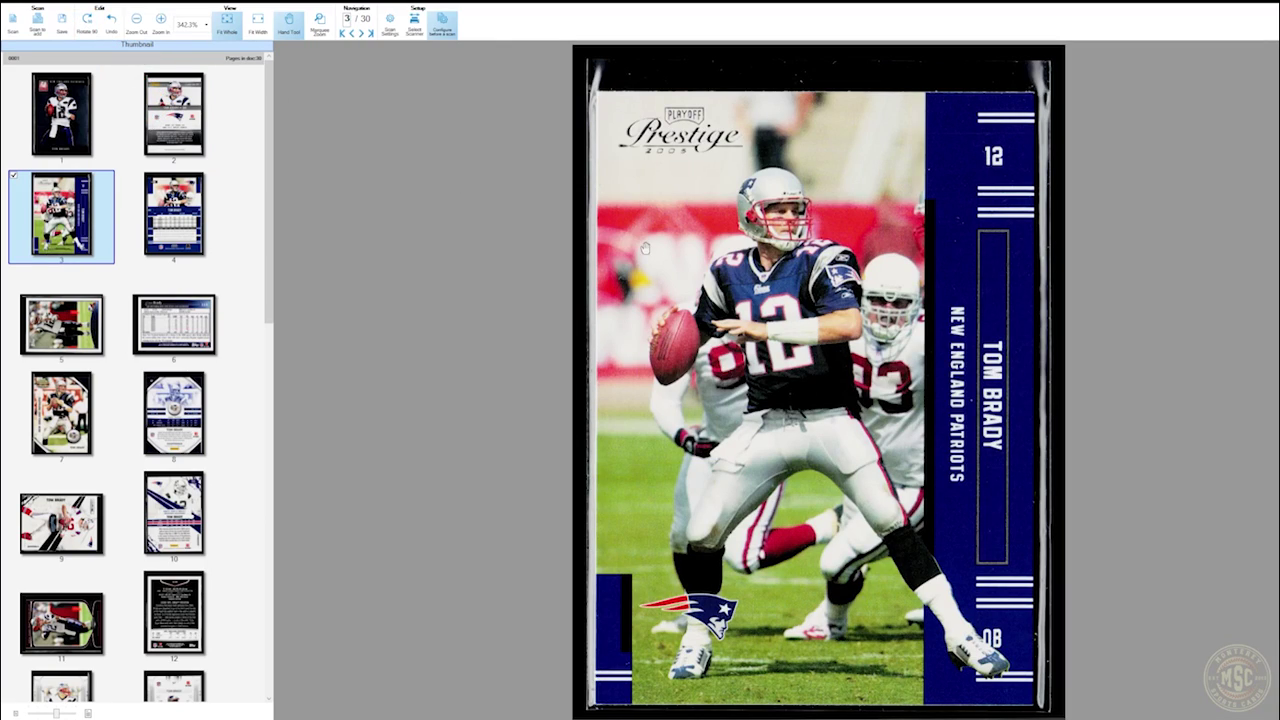
left_click(175, 213)
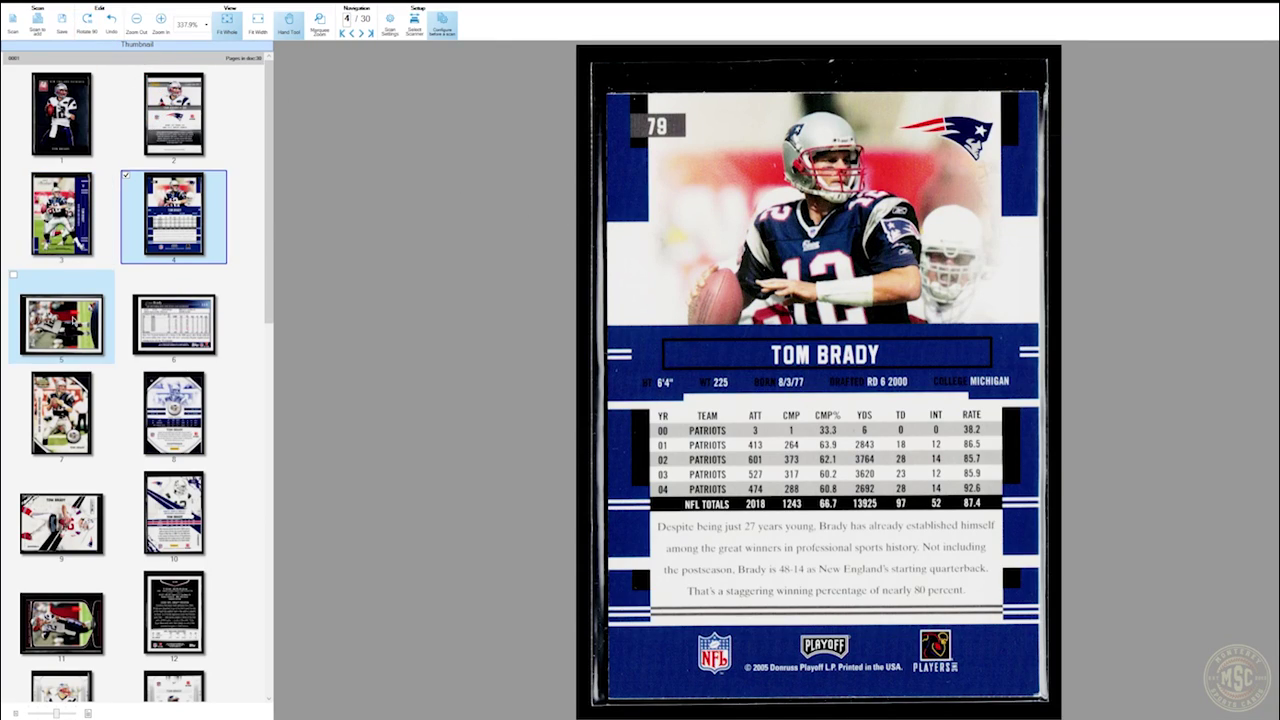
left_click(73, 326)
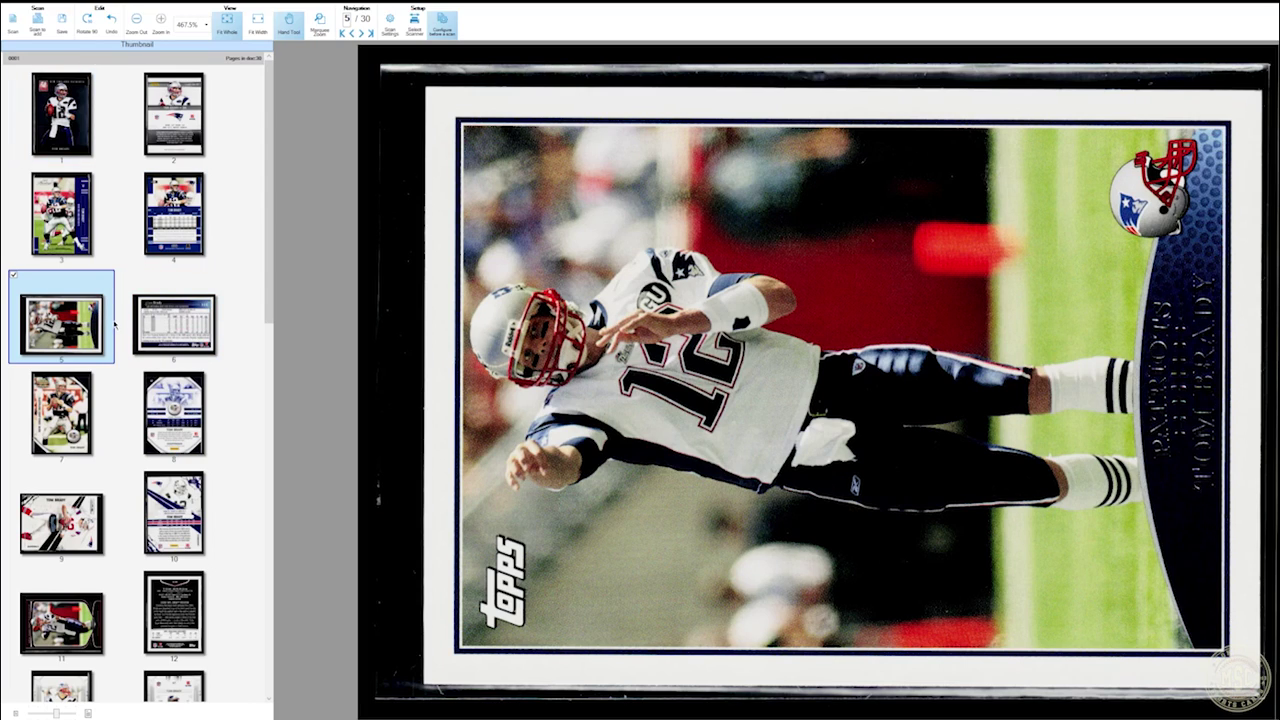
left_click(88, 20)
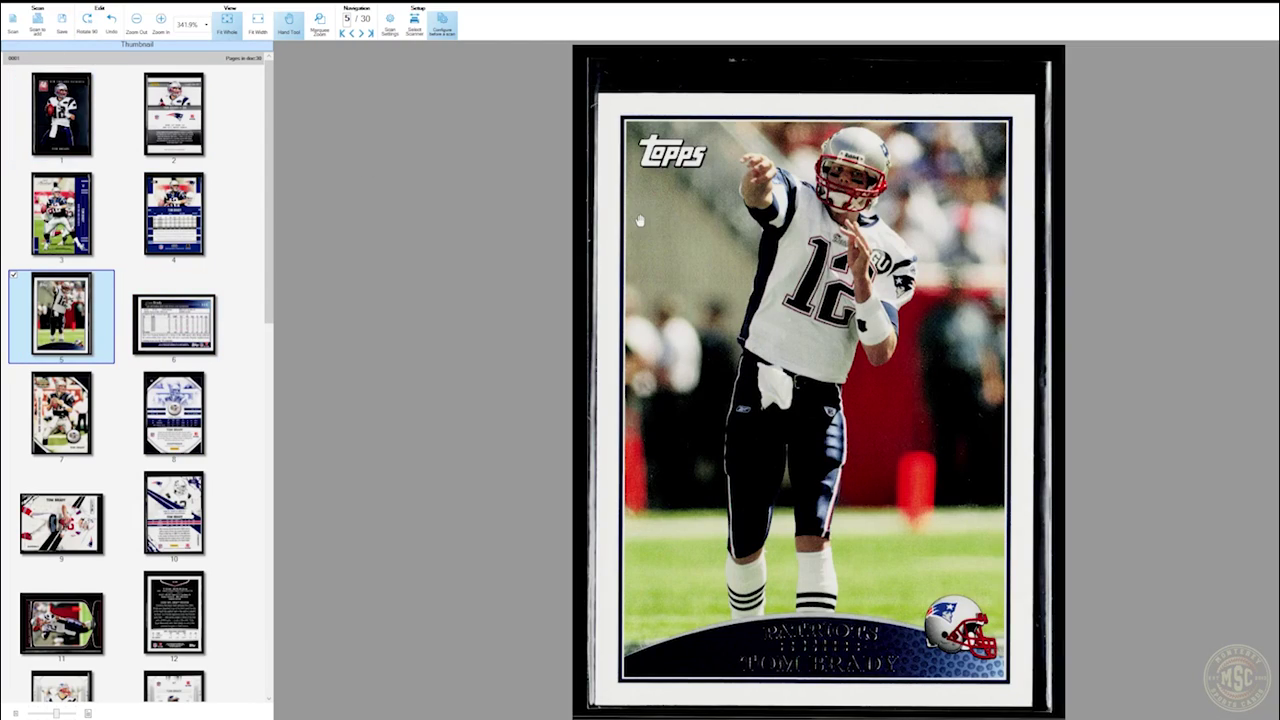
left_click(186, 310)
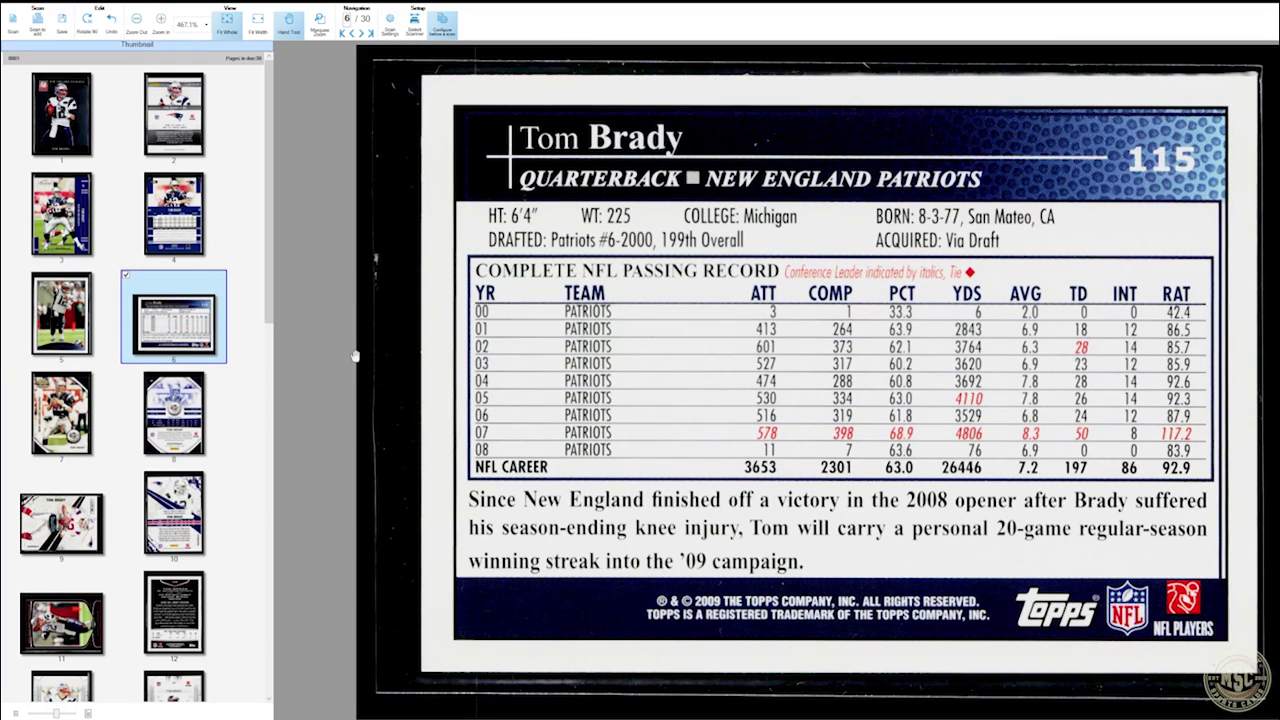
Check pages 7 and 8, and rotate the card front on page 9 in three 90-degree turns until it is upright.
left_click(61, 415)
left_click(173, 412)
left_click(80, 503)
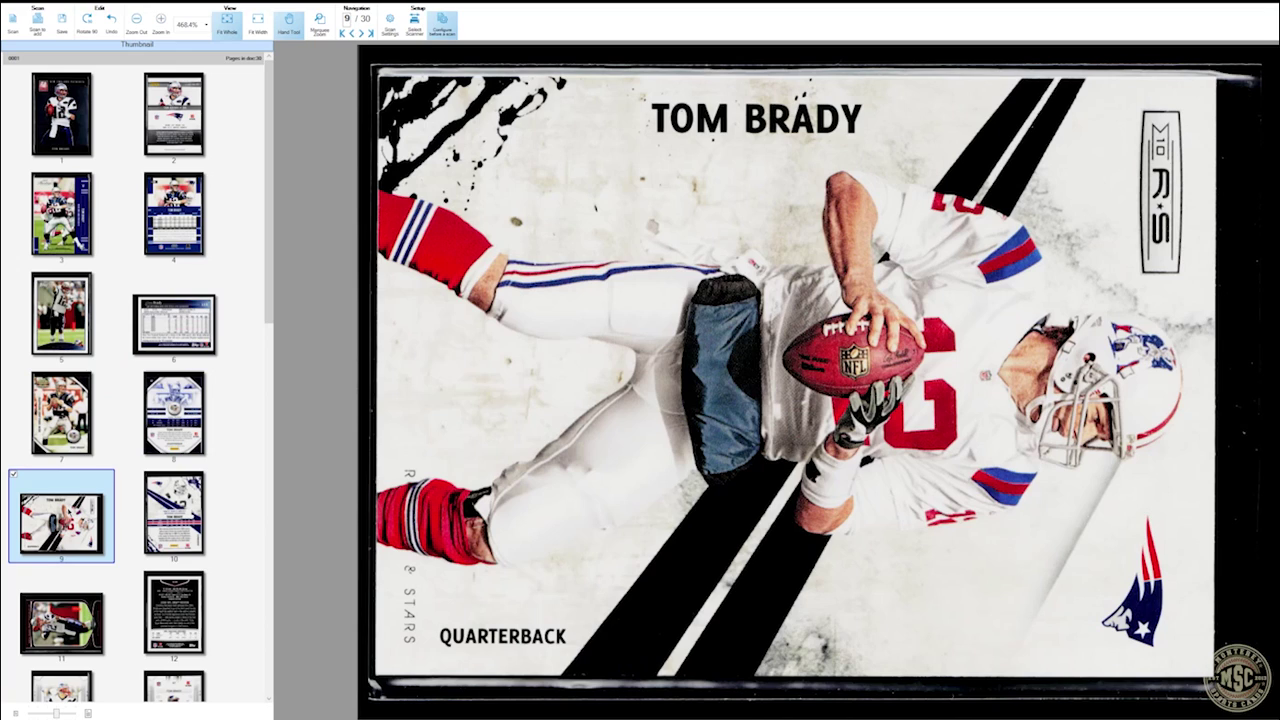
left_click(87, 20)
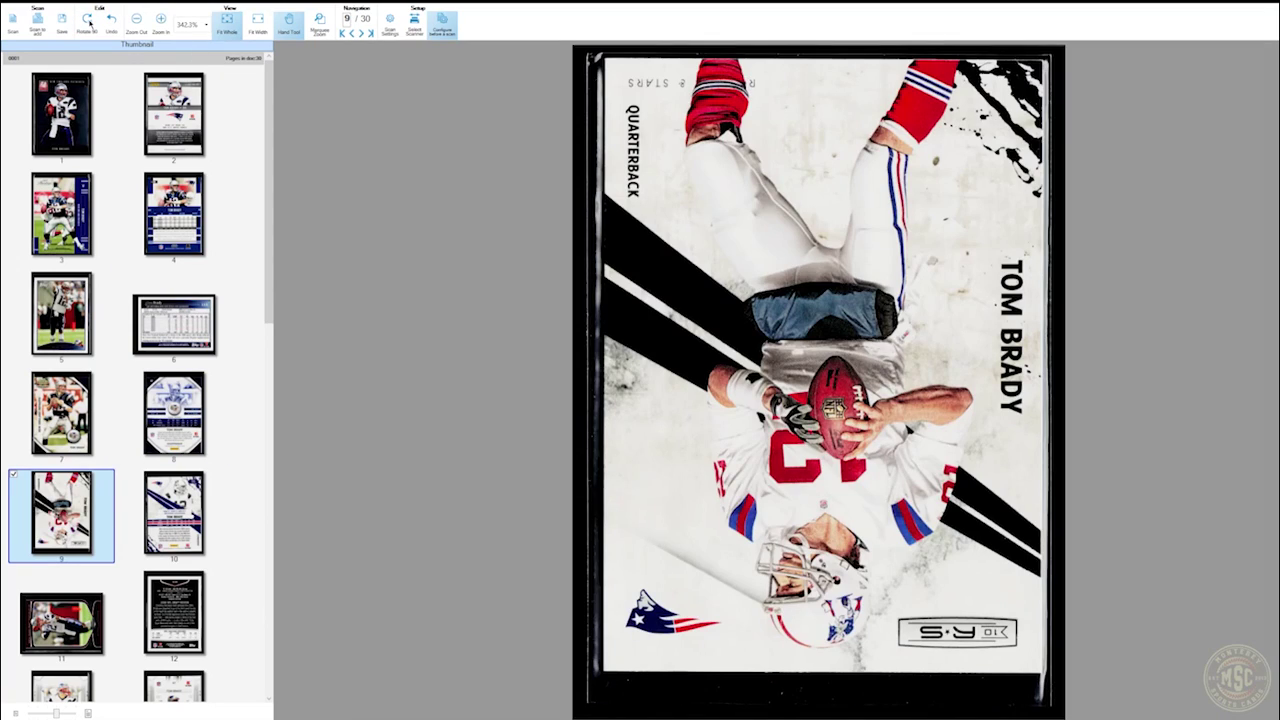
left_click(87, 20)
left_click(87, 20)
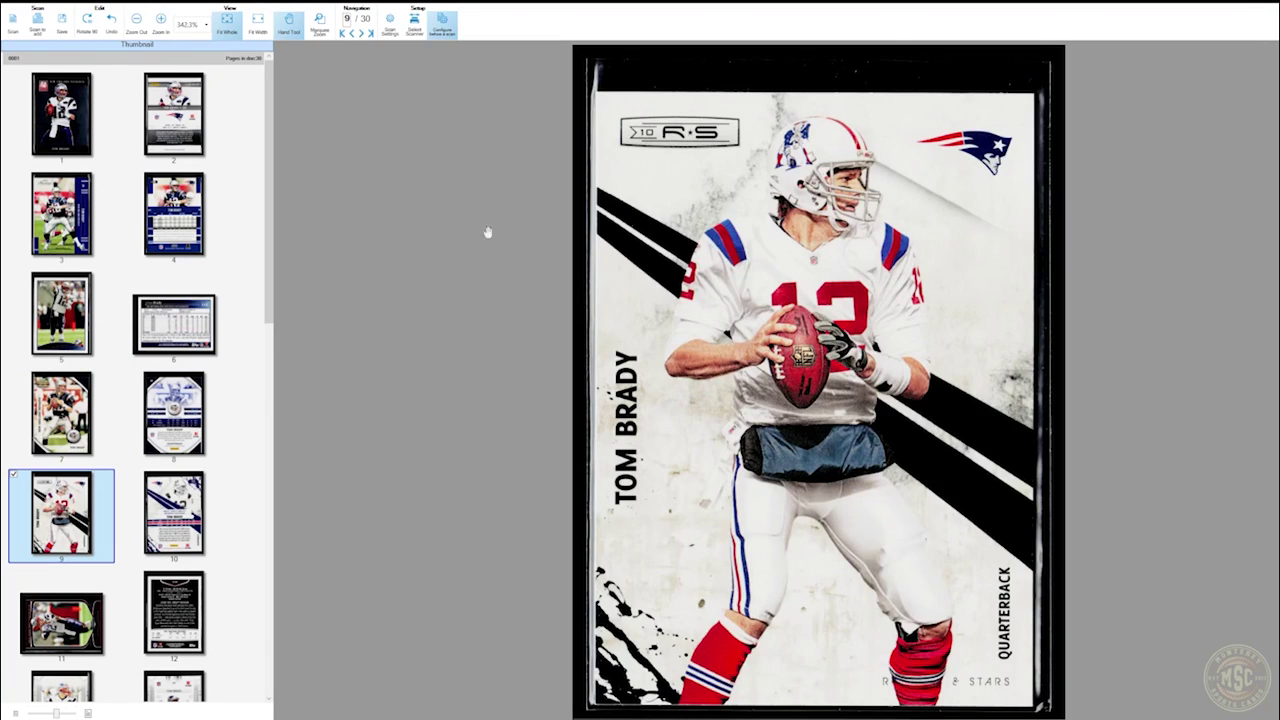
Rotate the card front on page 11 by 90 degrees so that it stands upright.
scroll(174, 415, "down", 1)
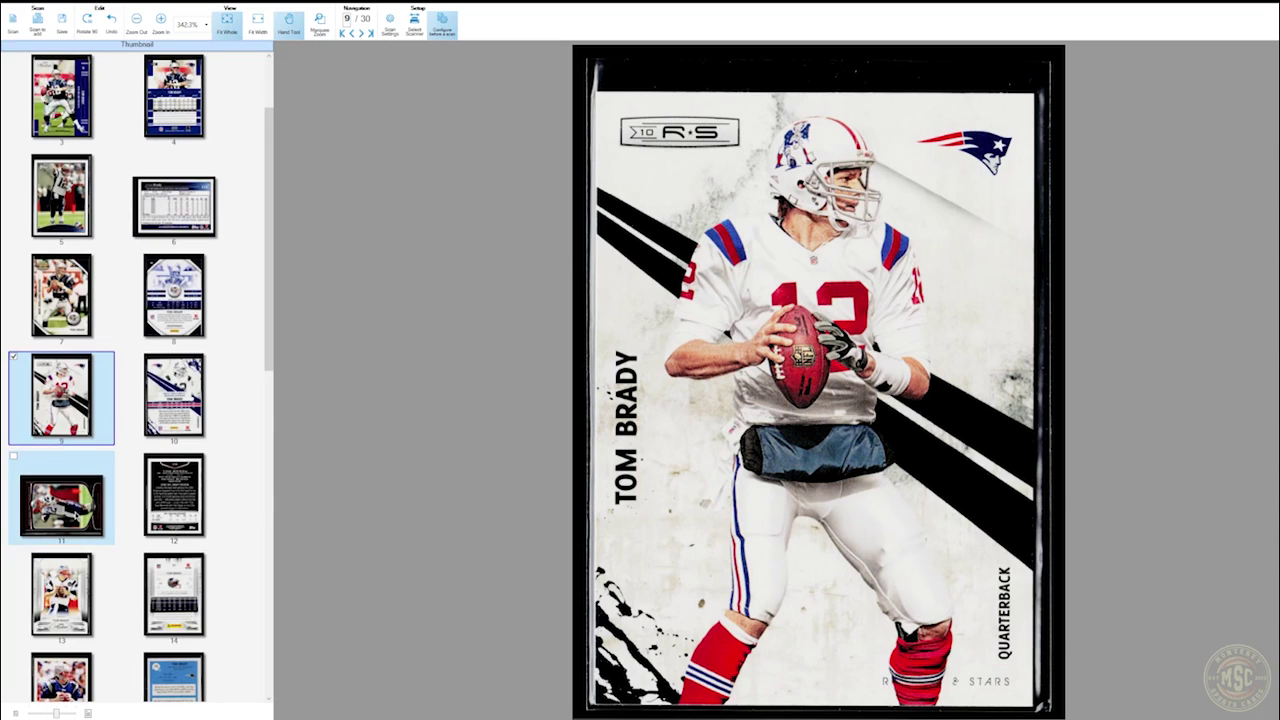
left_click(78, 515)
left_click(87, 20)
Check the orientation of the scanned card fronts and backs on pages 13 to 20.
scroll(97, 322, "down", 2)
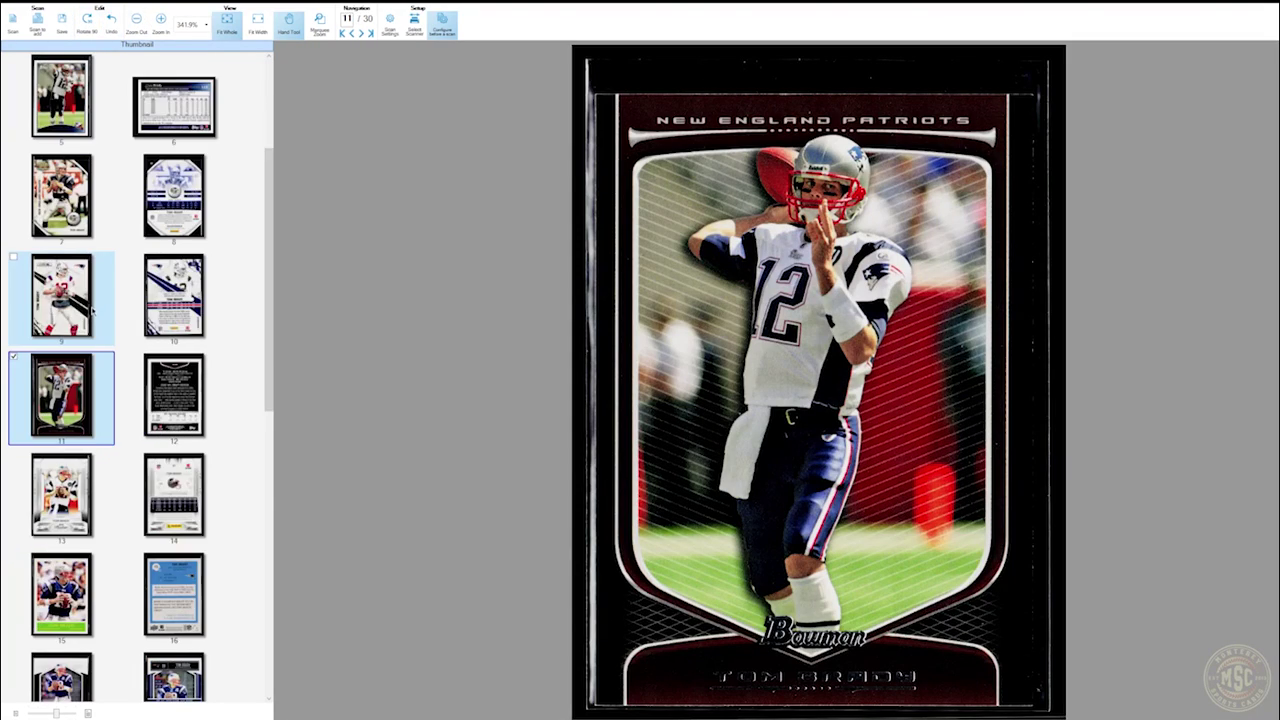
scroll(97, 322, "down", 1)
left_click(83, 316)
left_click(164, 314)
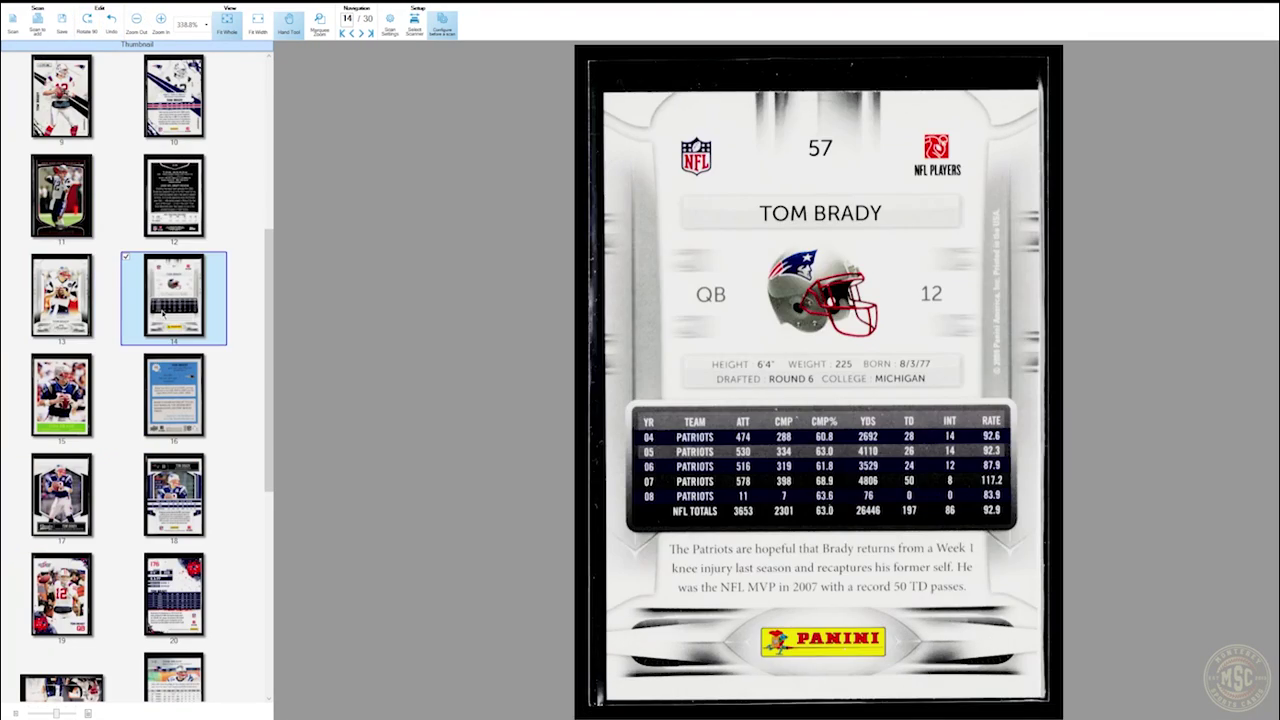
left_click(90, 381)
left_click(168, 392)
scroll(90, 380, "down", 2)
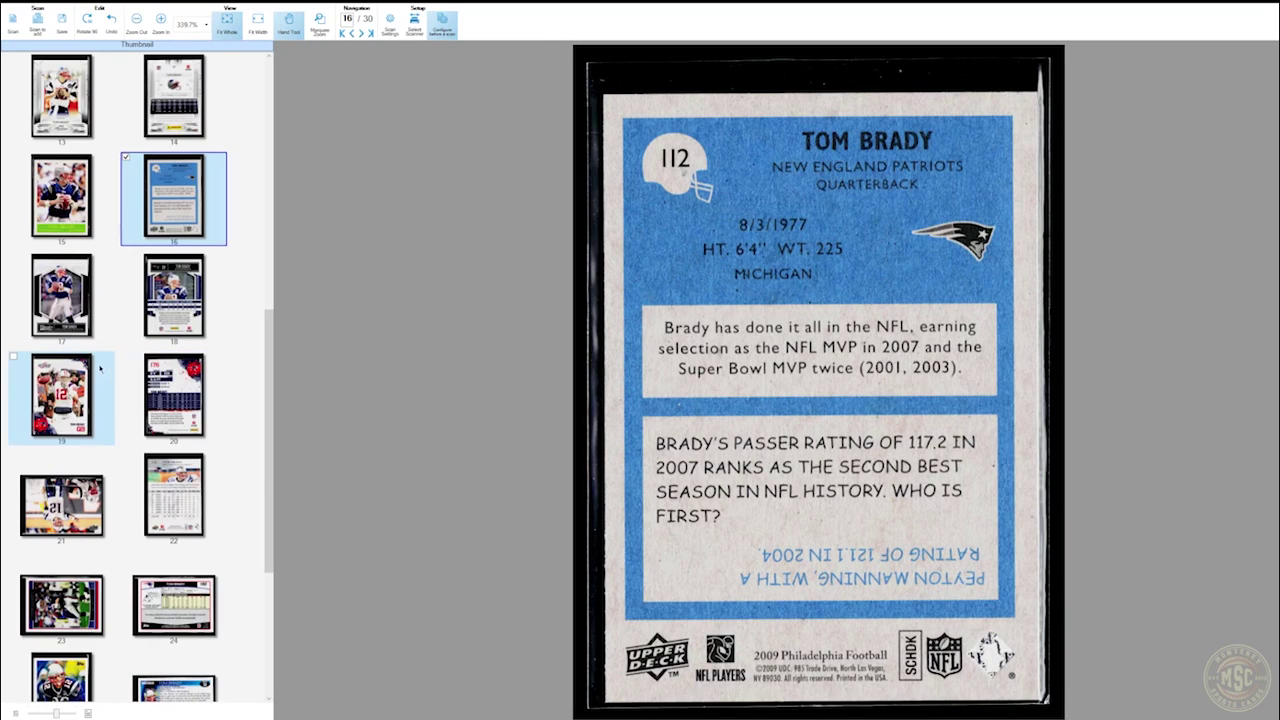
left_click(61, 295)
left_click(173, 295)
left_click(61, 395)
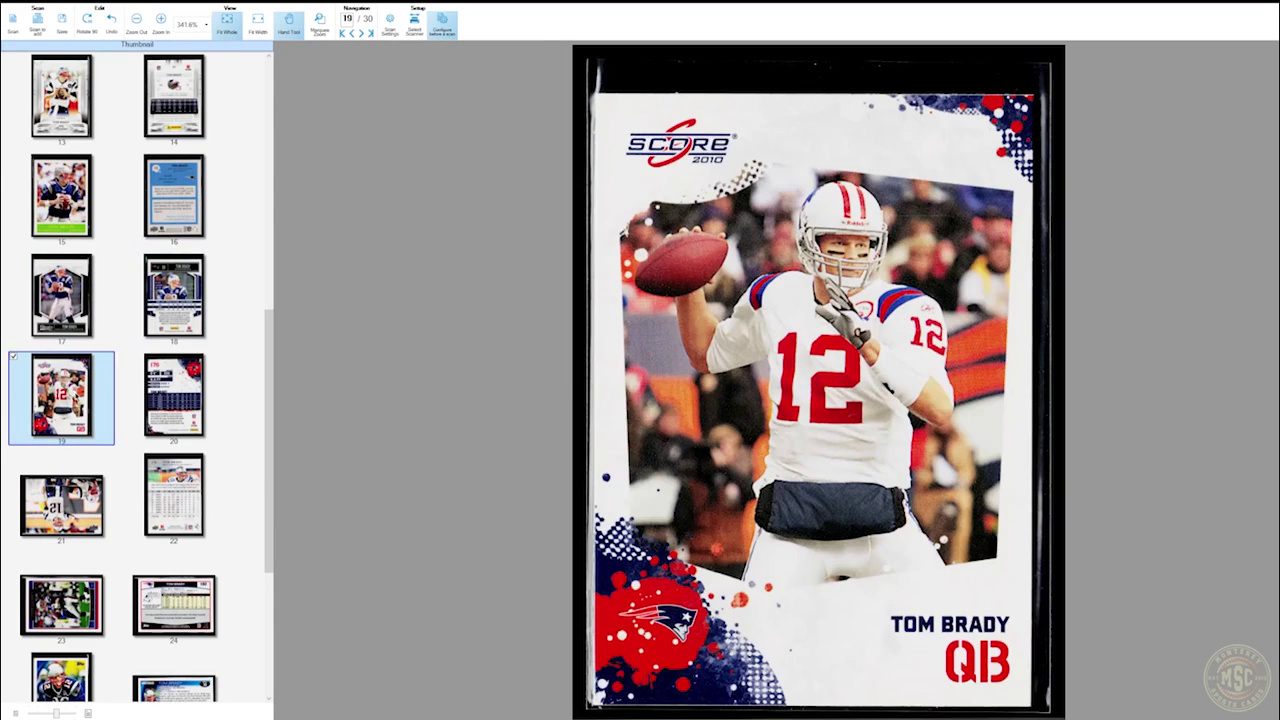
left_click(166, 400)
Rotate the upside-down landscape card on page 21 by 180 degrees.
left_click(79, 503)
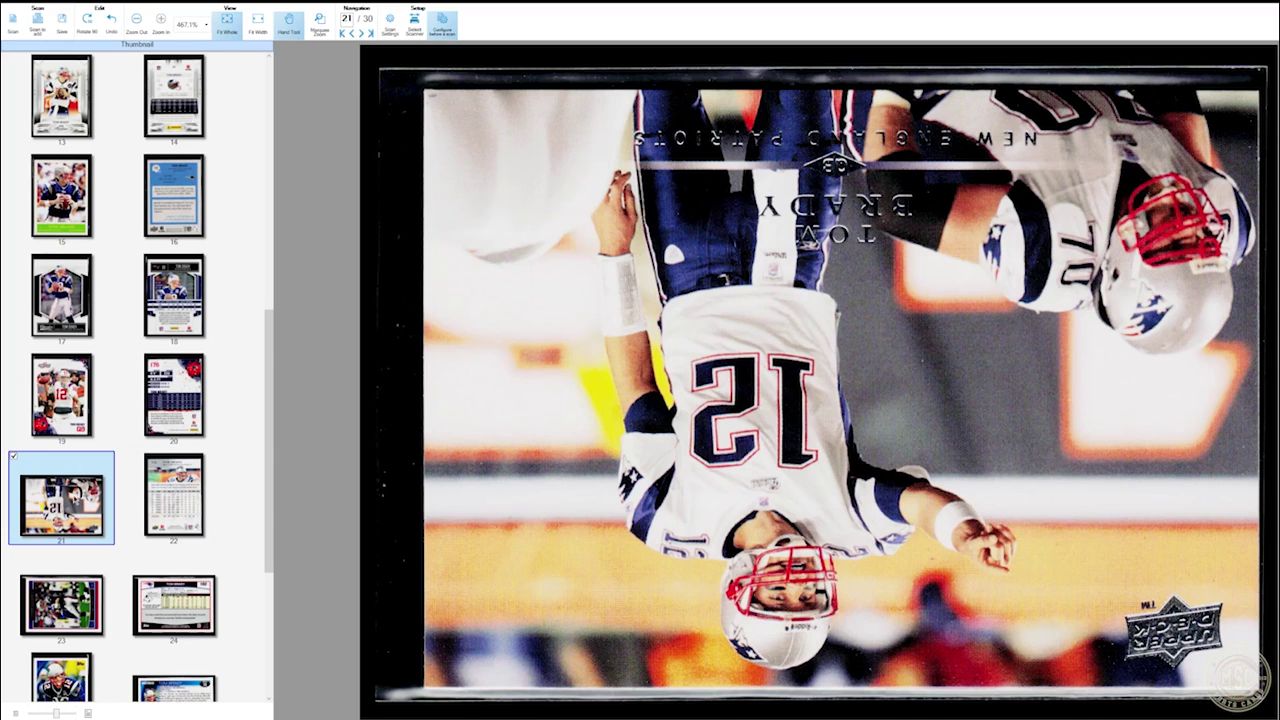
left_click(87, 30)
left_click(87, 30)
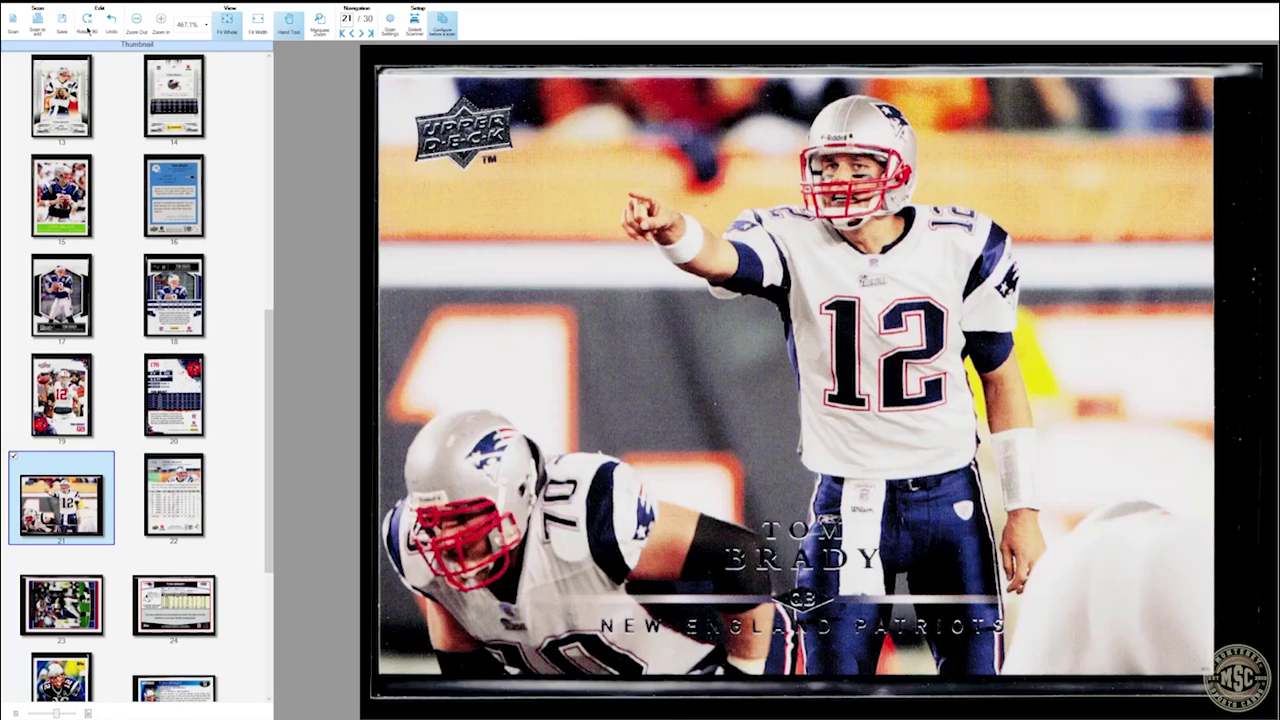
Check the scans on pages 22, 25 and 26, and rotate the sideways card front on page 23 by 90 degrees.
left_click(150, 458)
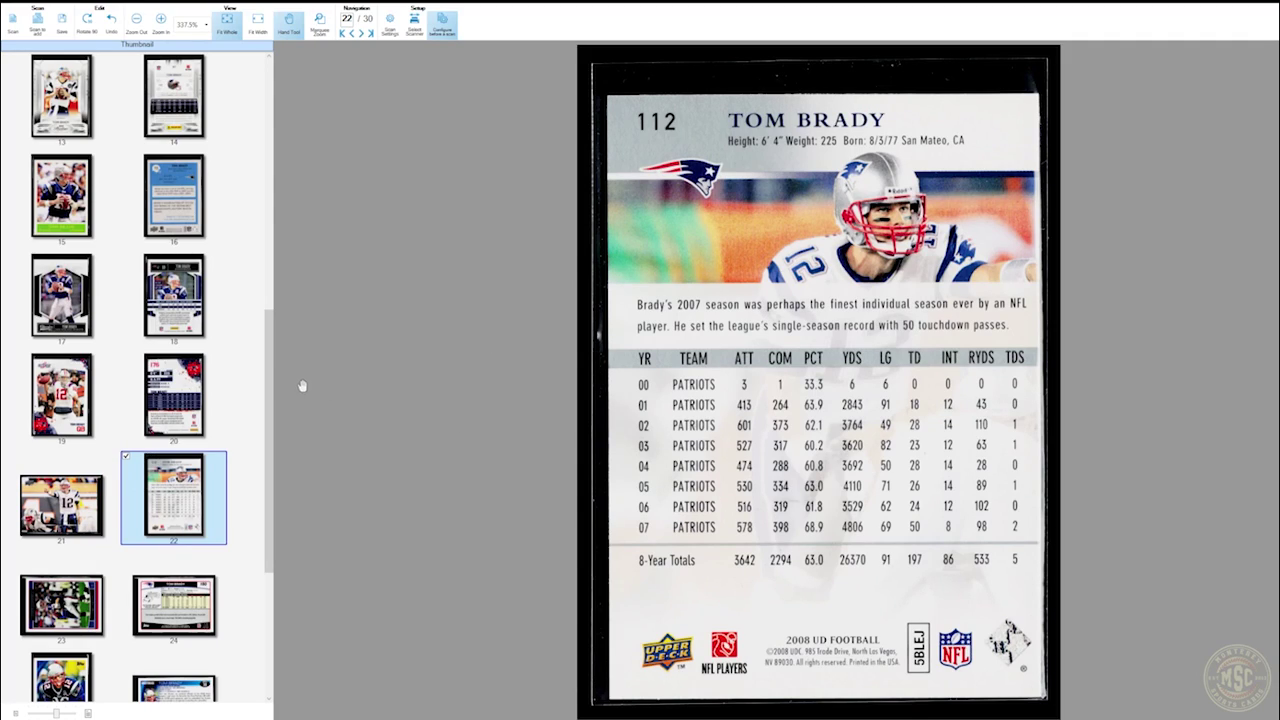
left_click_drag(274, 365, 276, 485)
left_click(60, 400)
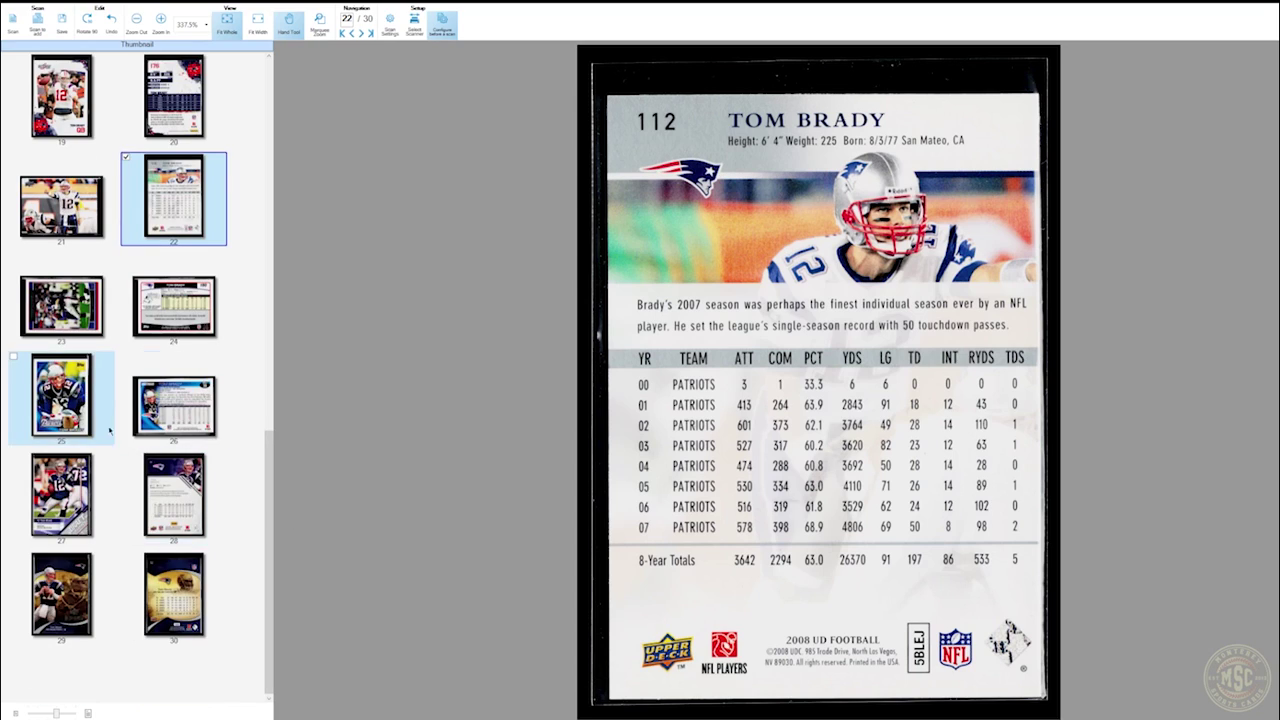
left_click(162, 408)
left_click(62, 400)
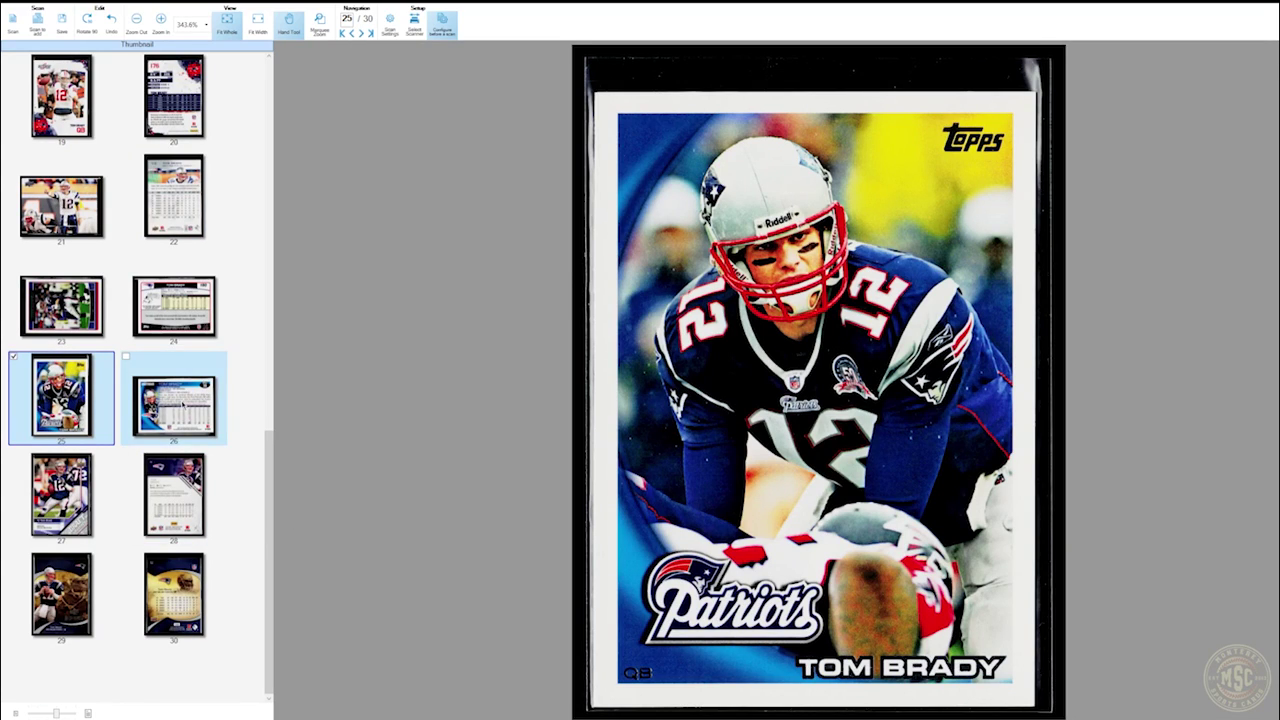
left_click(170, 406)
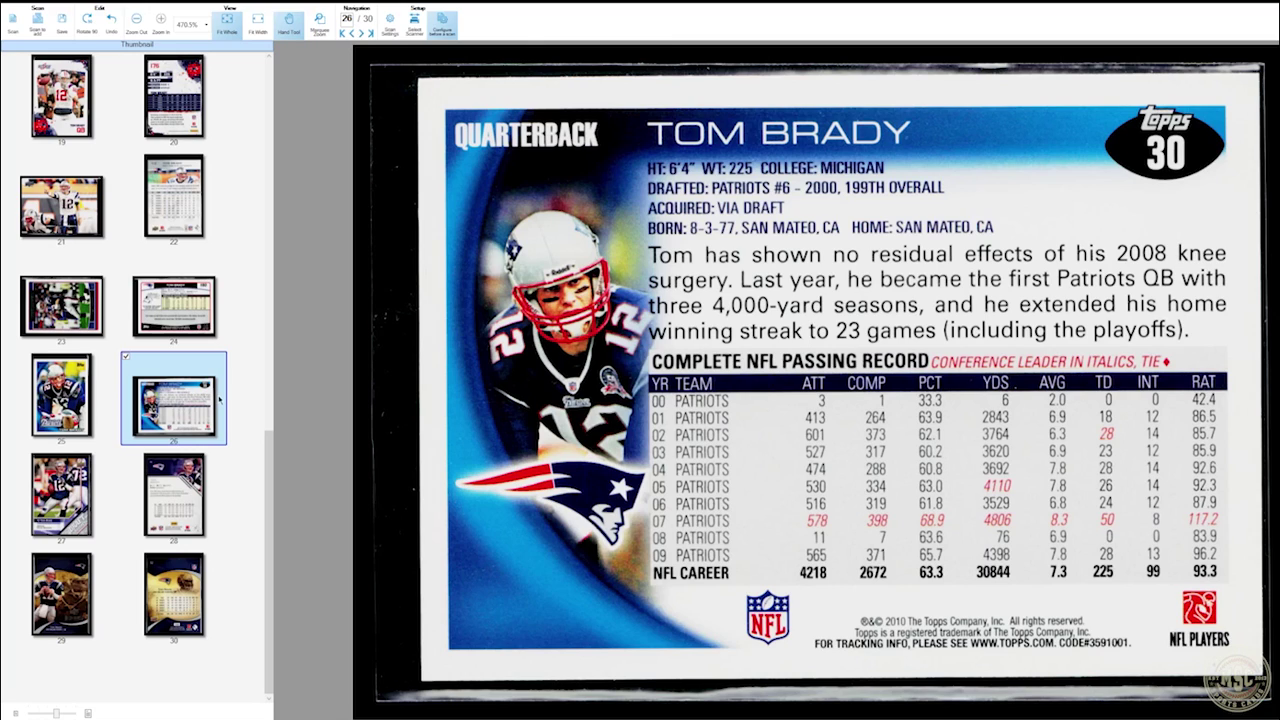
left_click(62, 303)
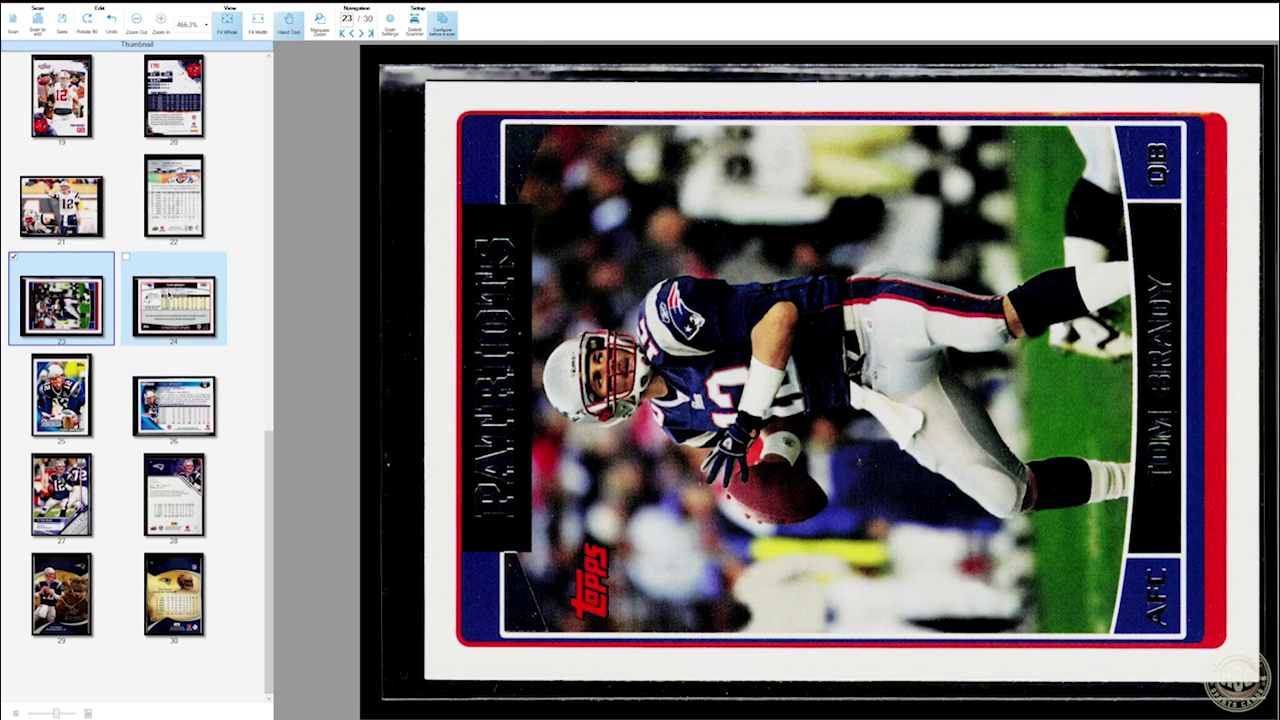
left_click(87, 22)
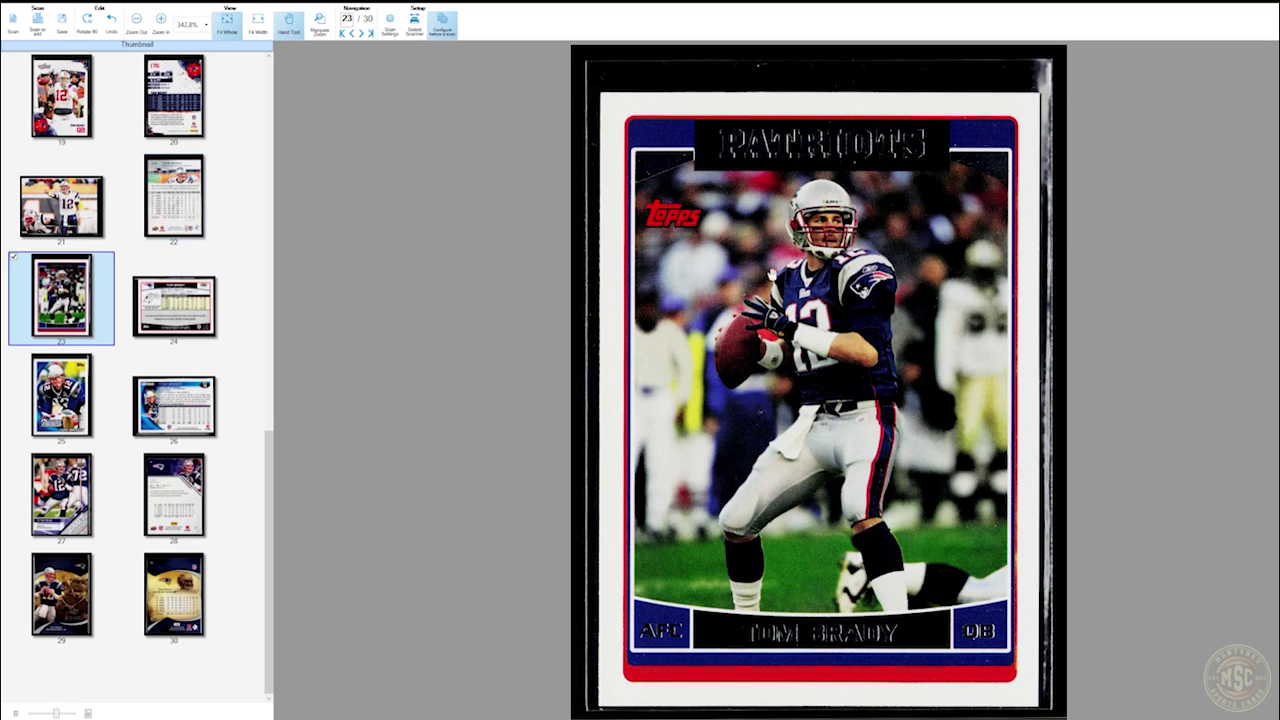
Check the orientation of the cards on pages 26 to 30 and review the thumbnails of the whole batch.
left_click(80, 500)
key("Right")
key("Right")
key("Right")
left_click(200, 398)
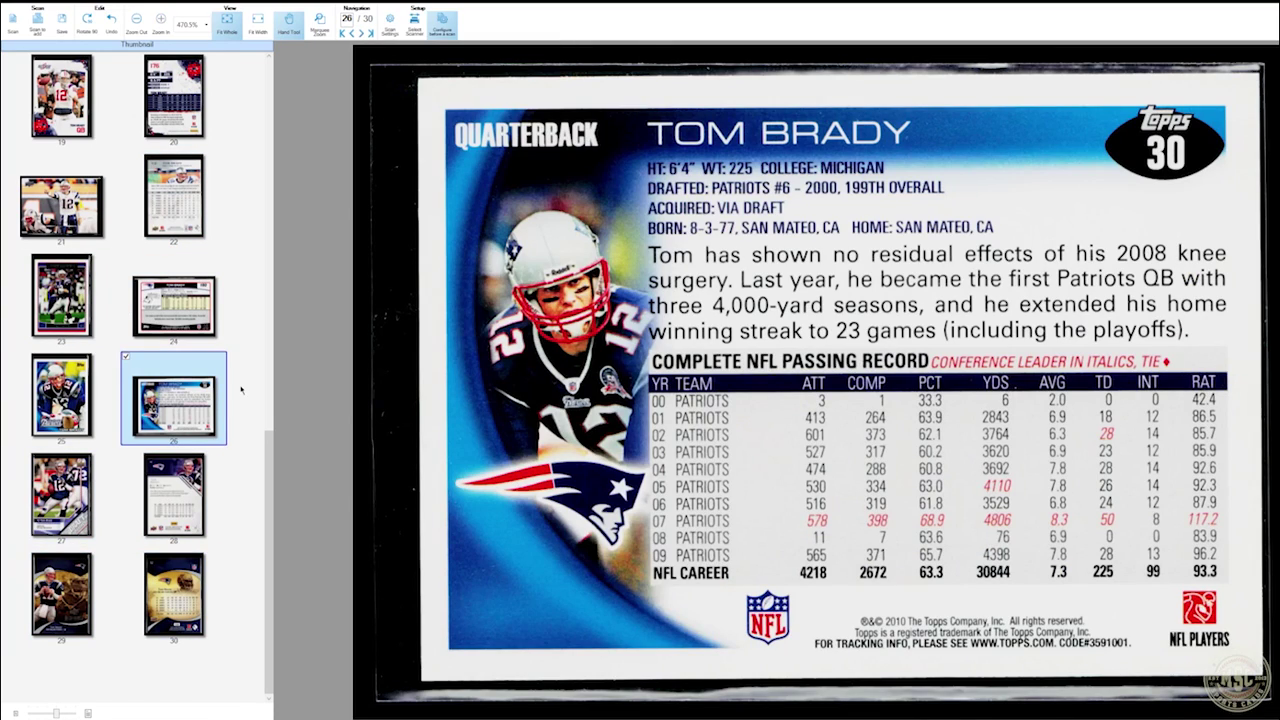
scroll(241, 389, "up", 10)
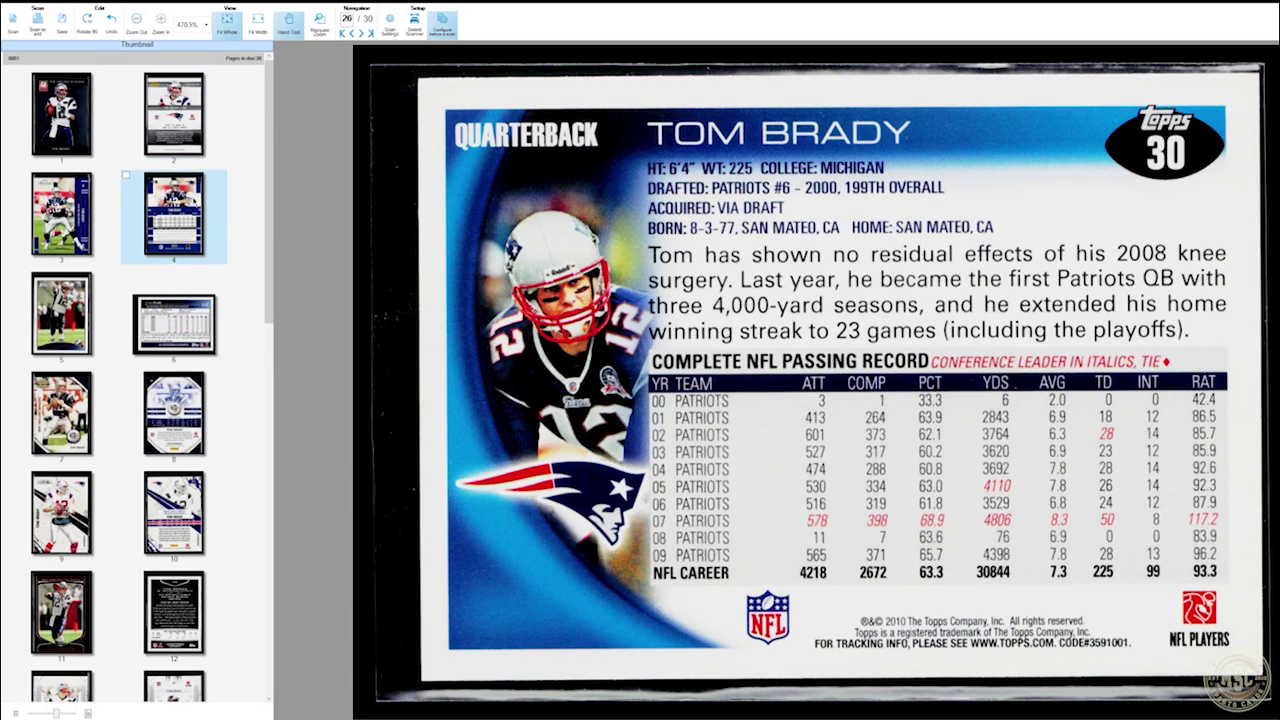
scroll(175, 195, "down", 8)
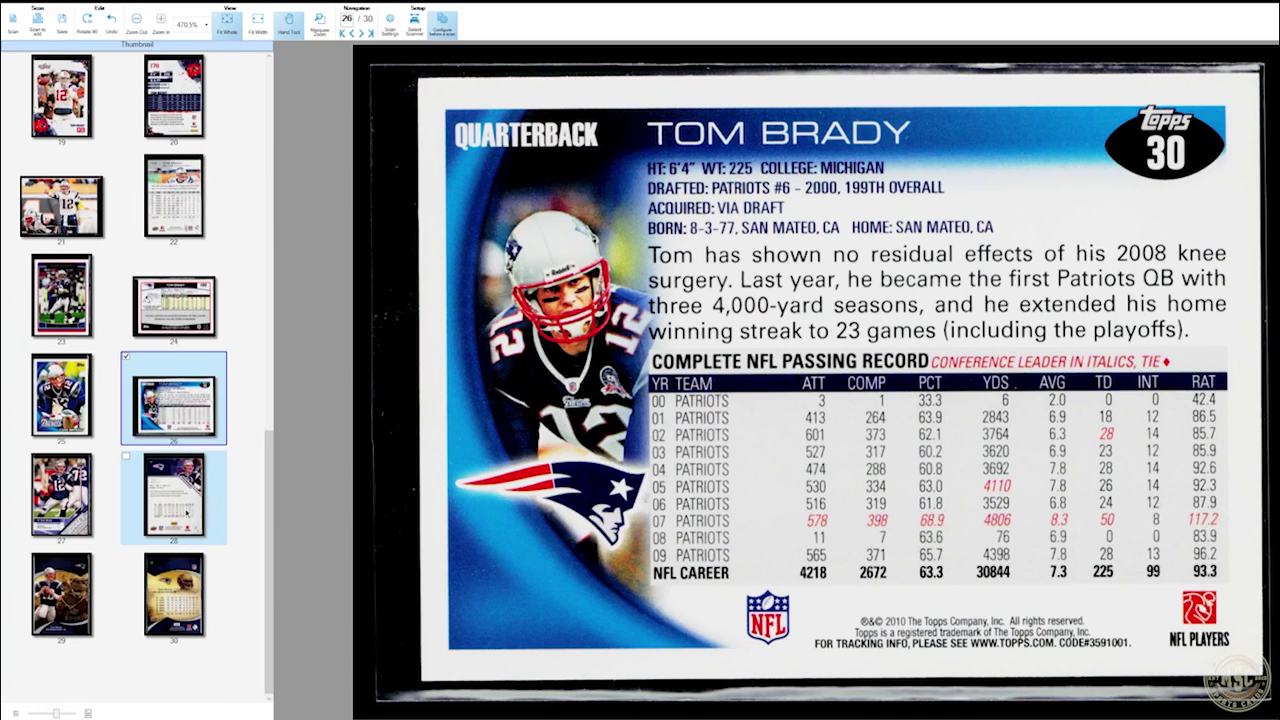
scroll(165, 350, "up", 8)
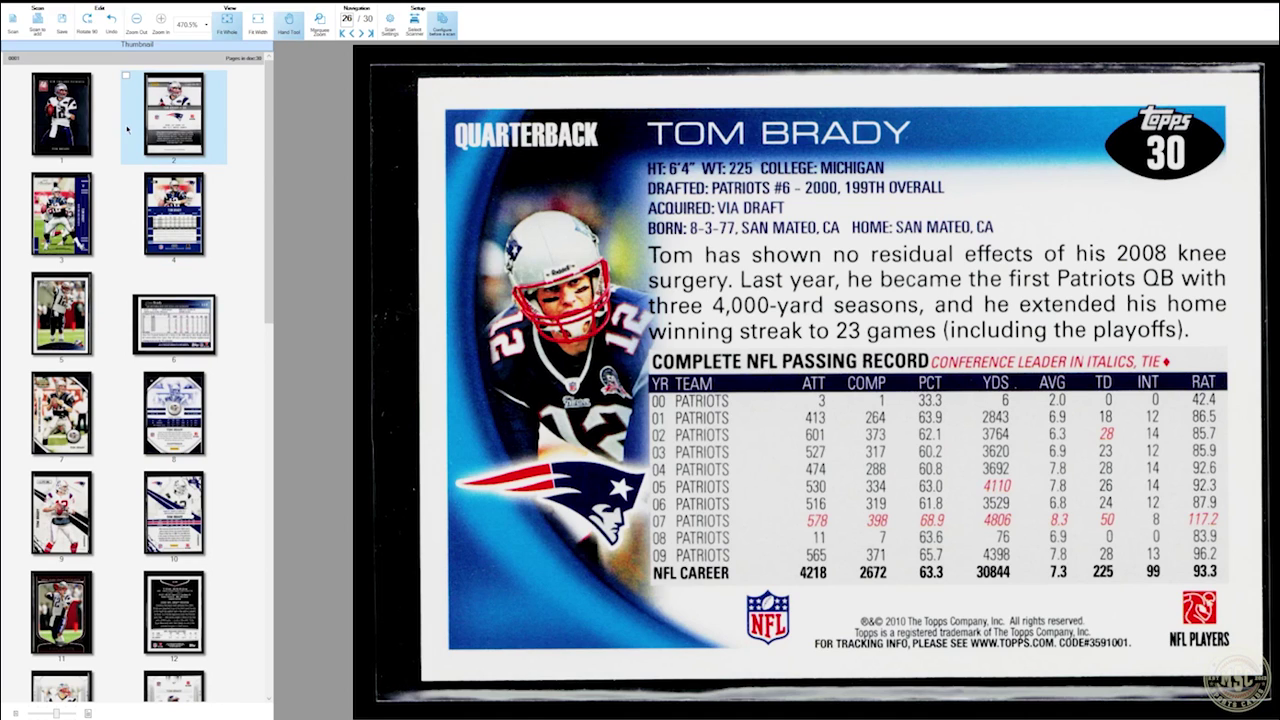
left_click(173, 412)
scroll(170, 190, "down", 8)
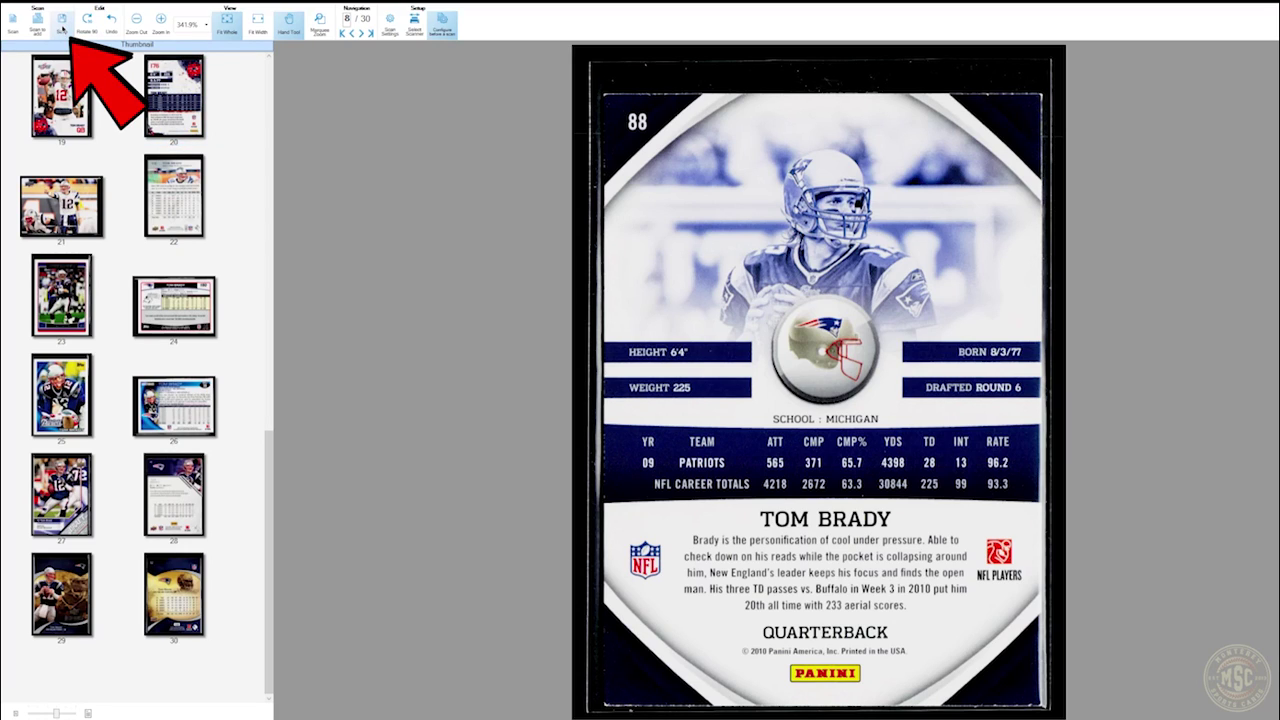
Save the scans as JPEG files in E:\eBay Scans\Football\Tom Brady\022924-TB, named with the character string "card" and a three-digit page counter.
left_click(61, 26)
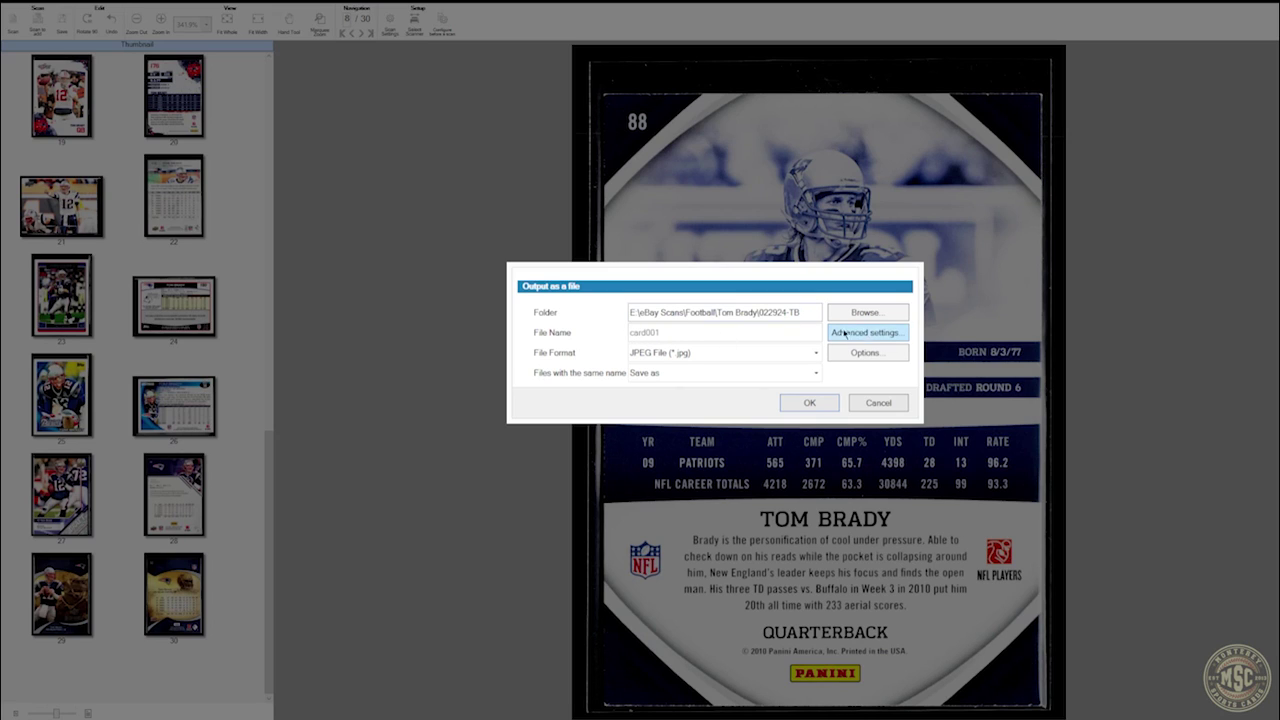
left_click(877, 334)
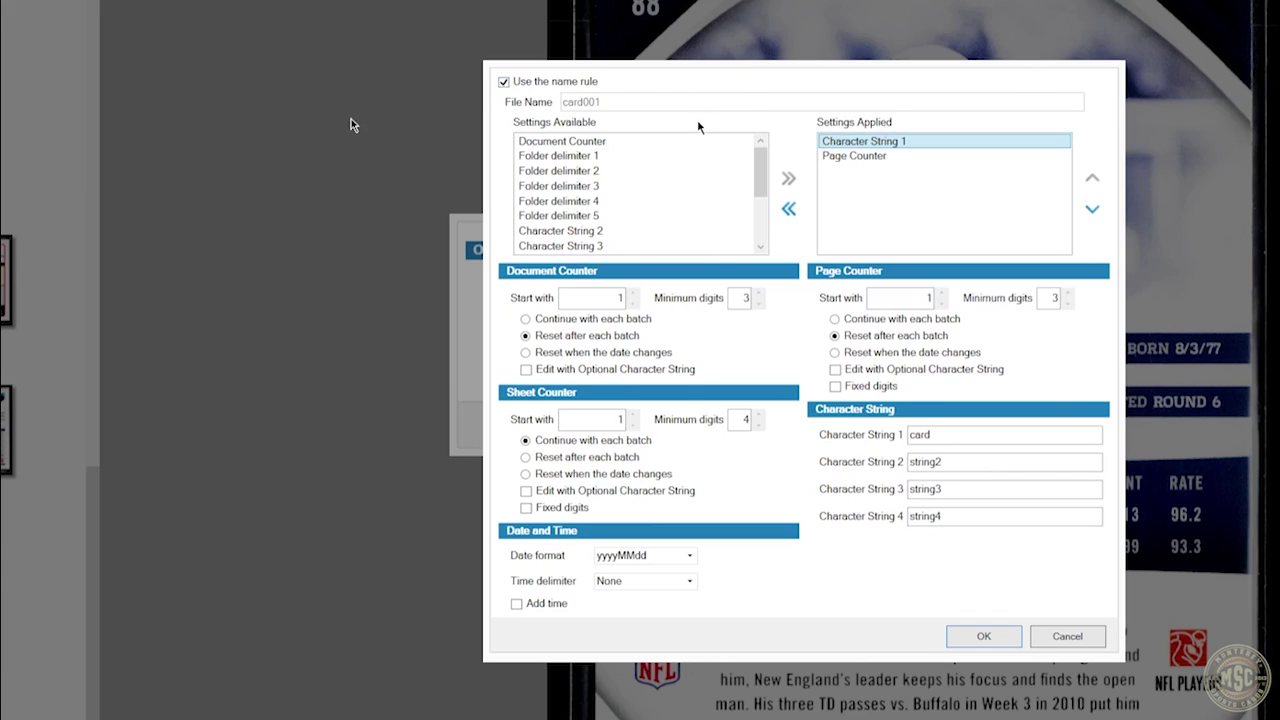
left_click(964, 434)
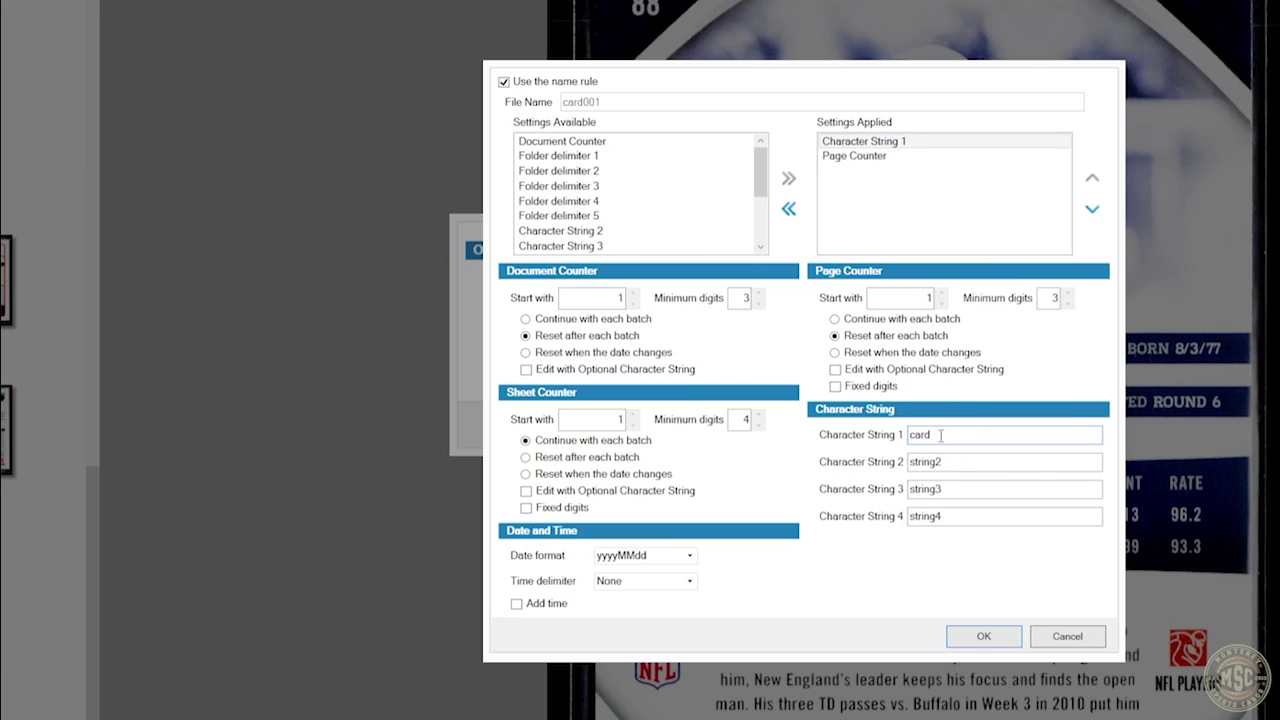
left_click(946, 433)
left_click(983, 635)
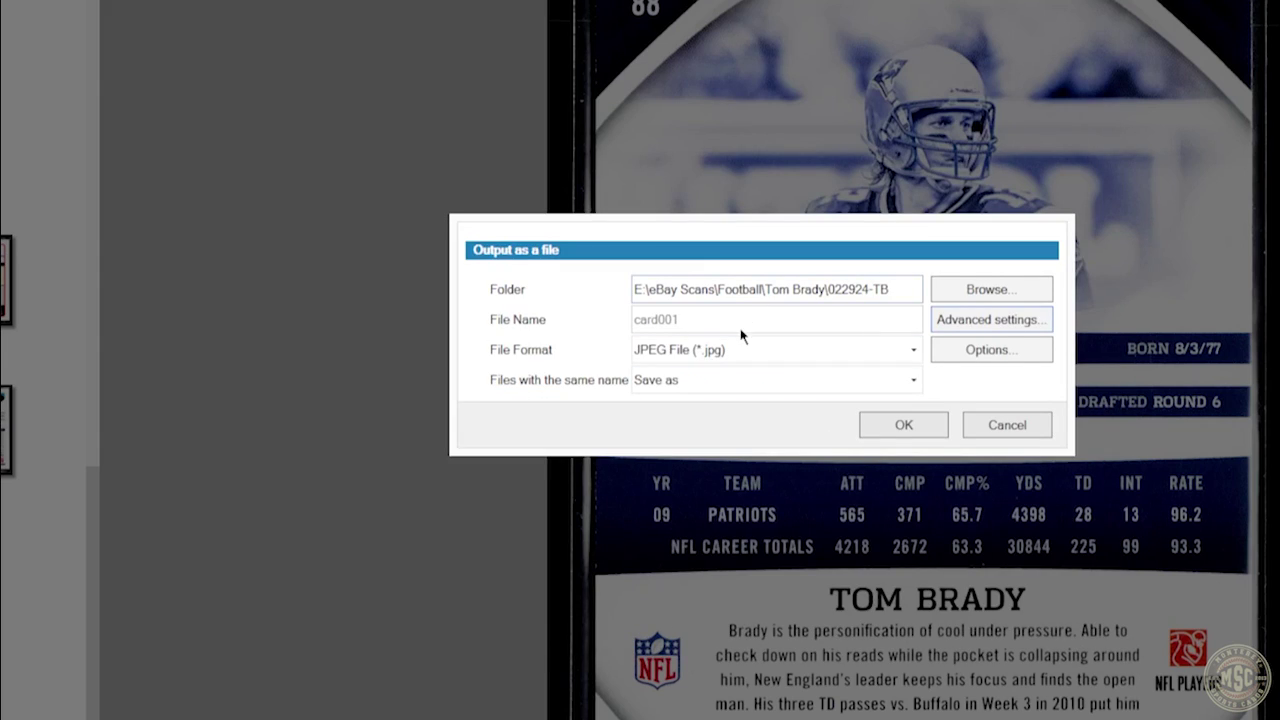
left_click(731, 354)
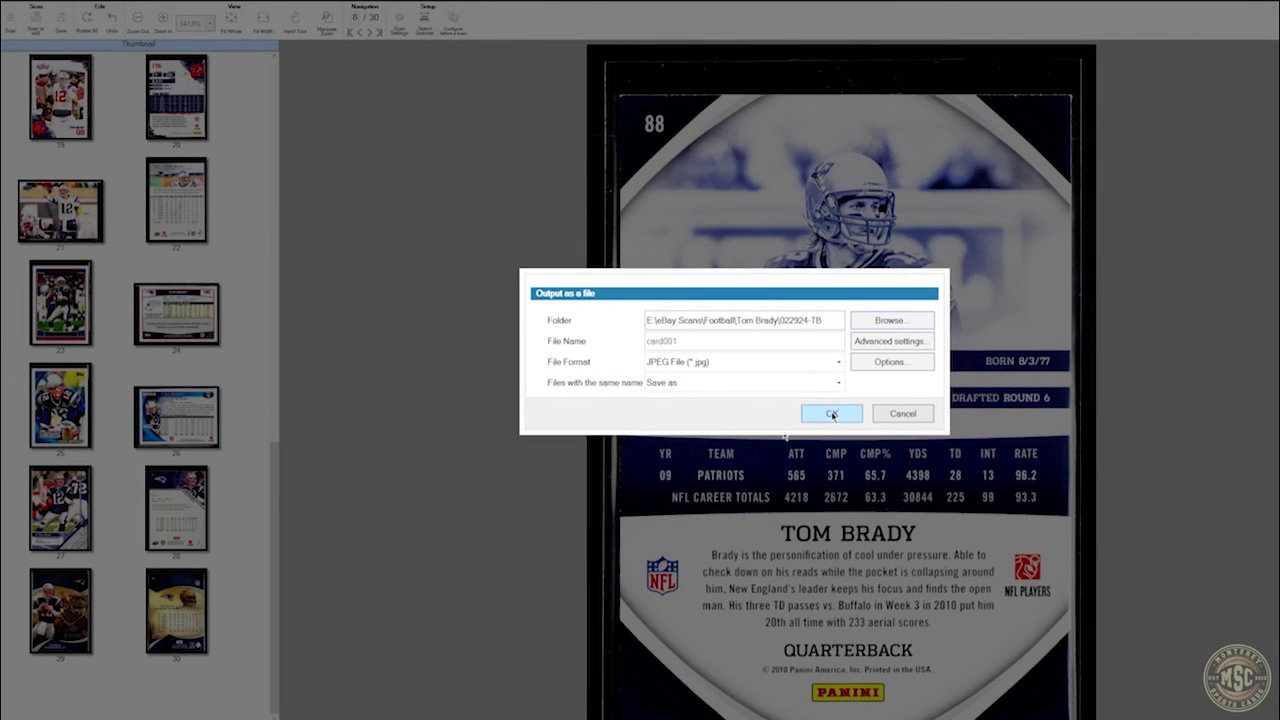
left_click(832, 415)
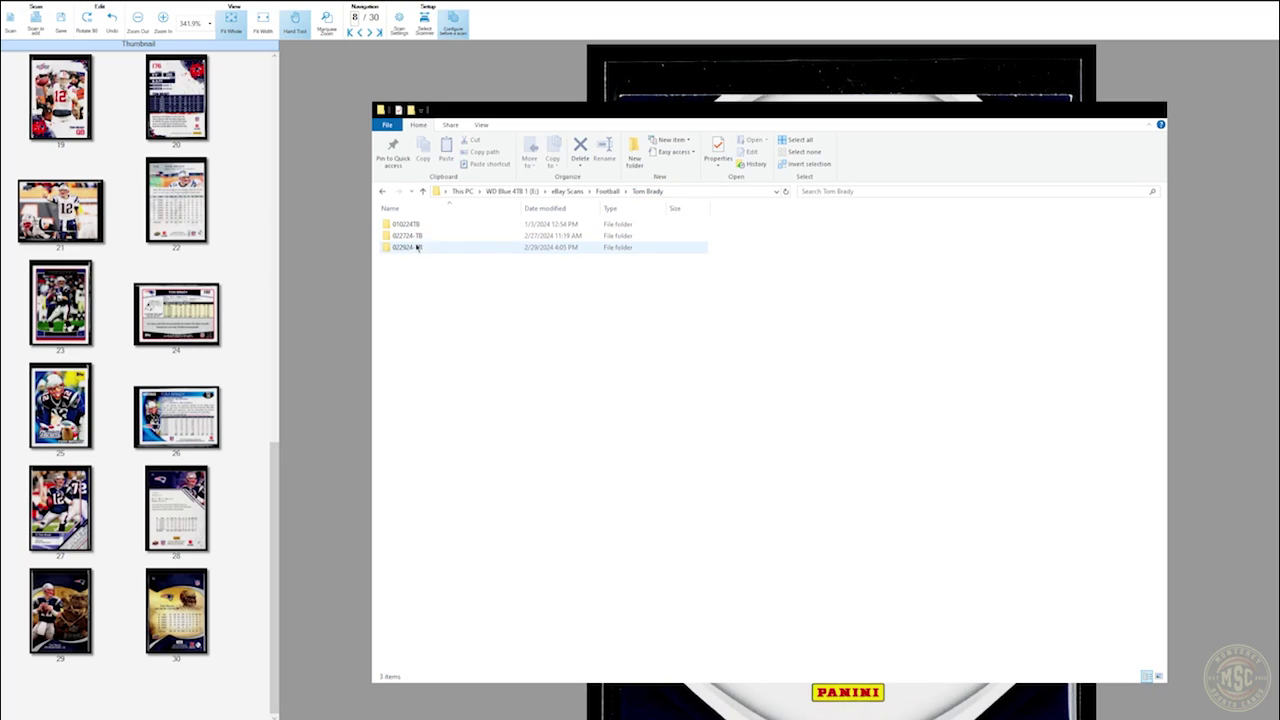
Inspect the saved card images in the 022924-TB folder in File Explorer and close the window.
double_click(419, 248)
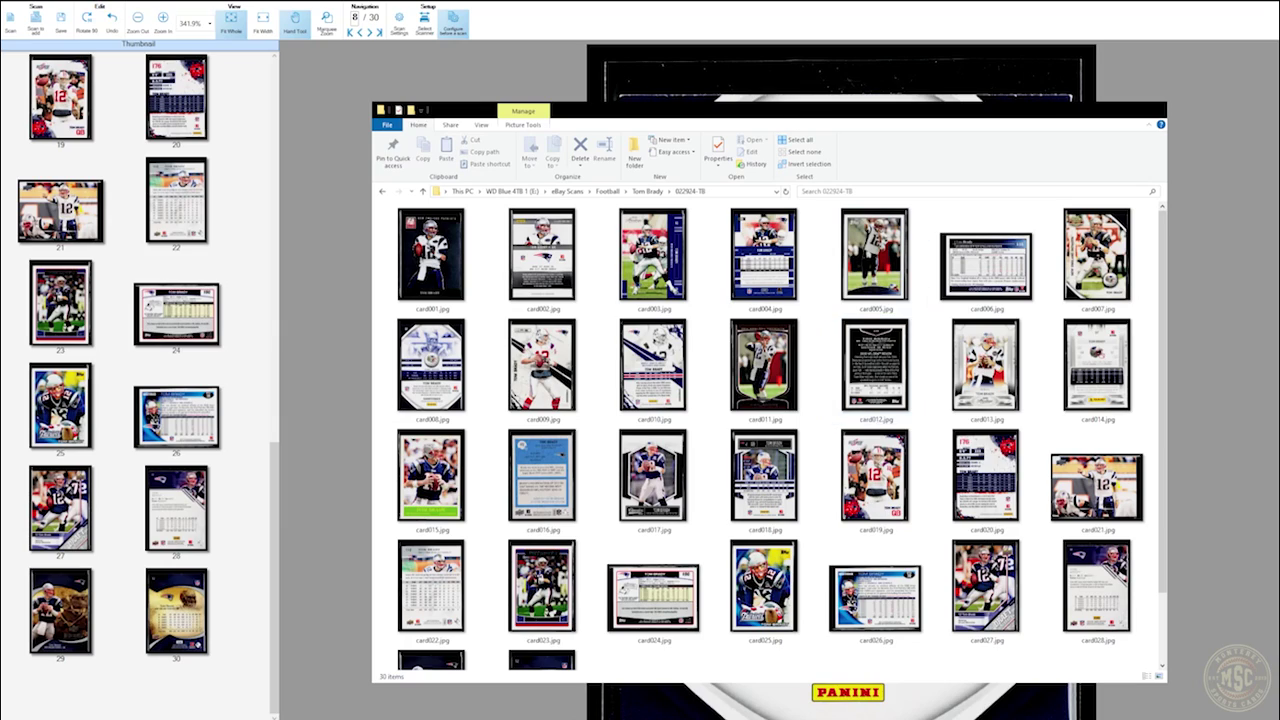
double_click(761, 104)
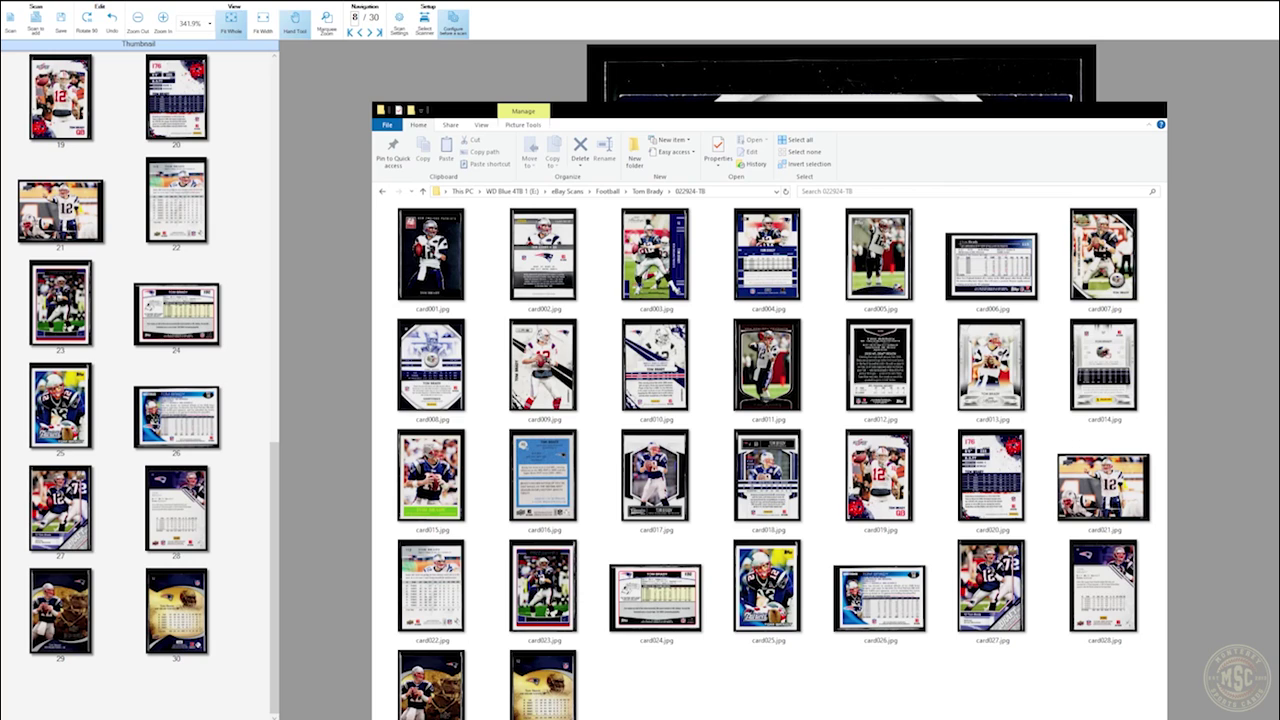
left_click(1151, 110)
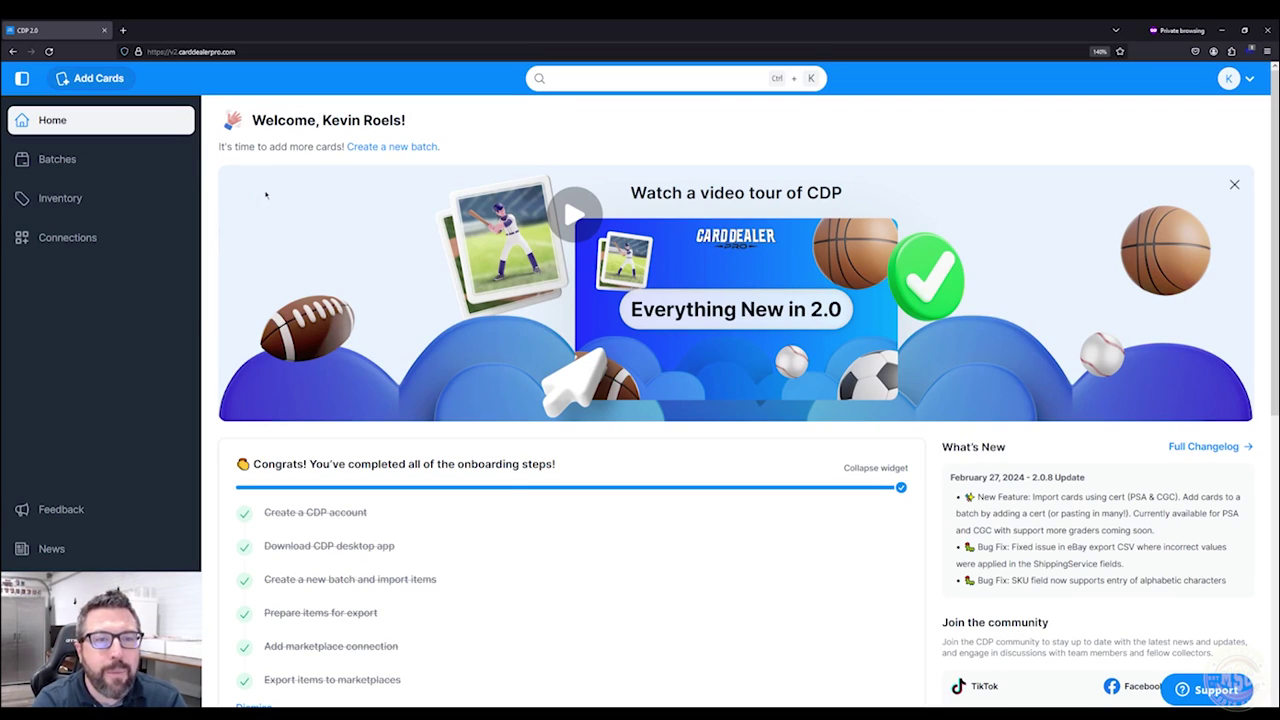
Look at the batches page and the options for adding cards in Card Dealer Pro, and return to the home page.
left_click(64, 162)
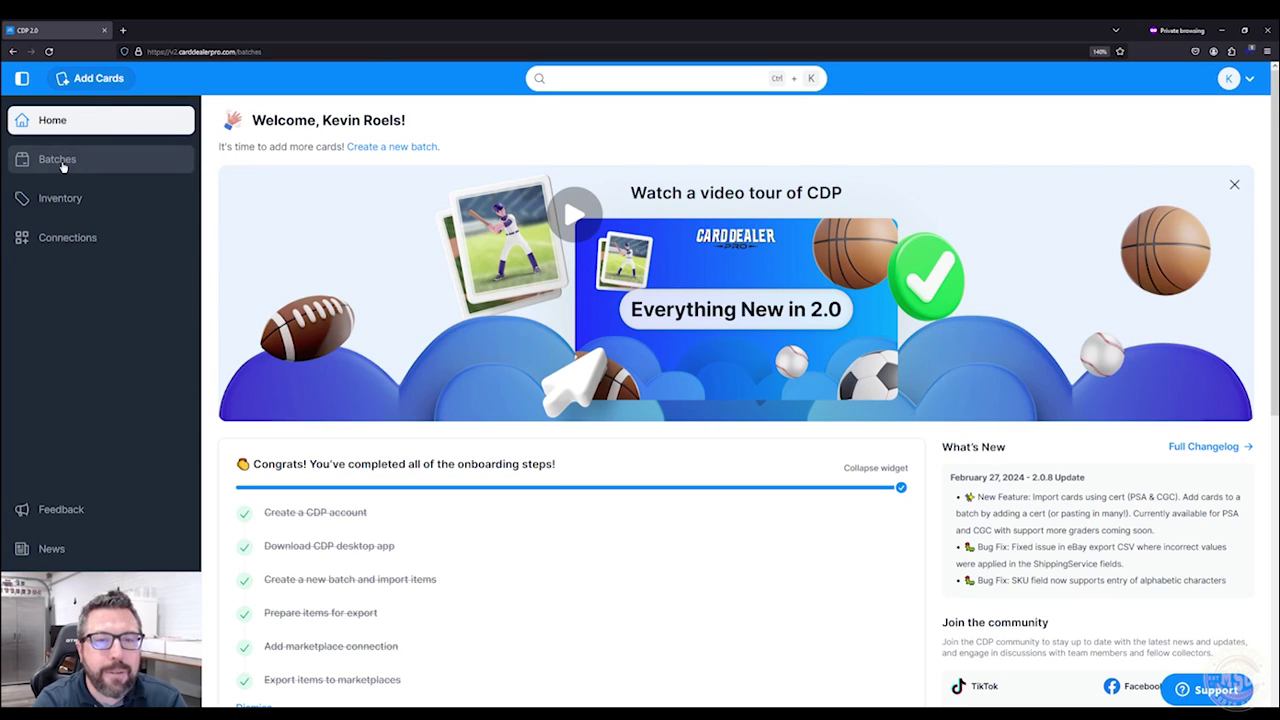
left_click(105, 80)
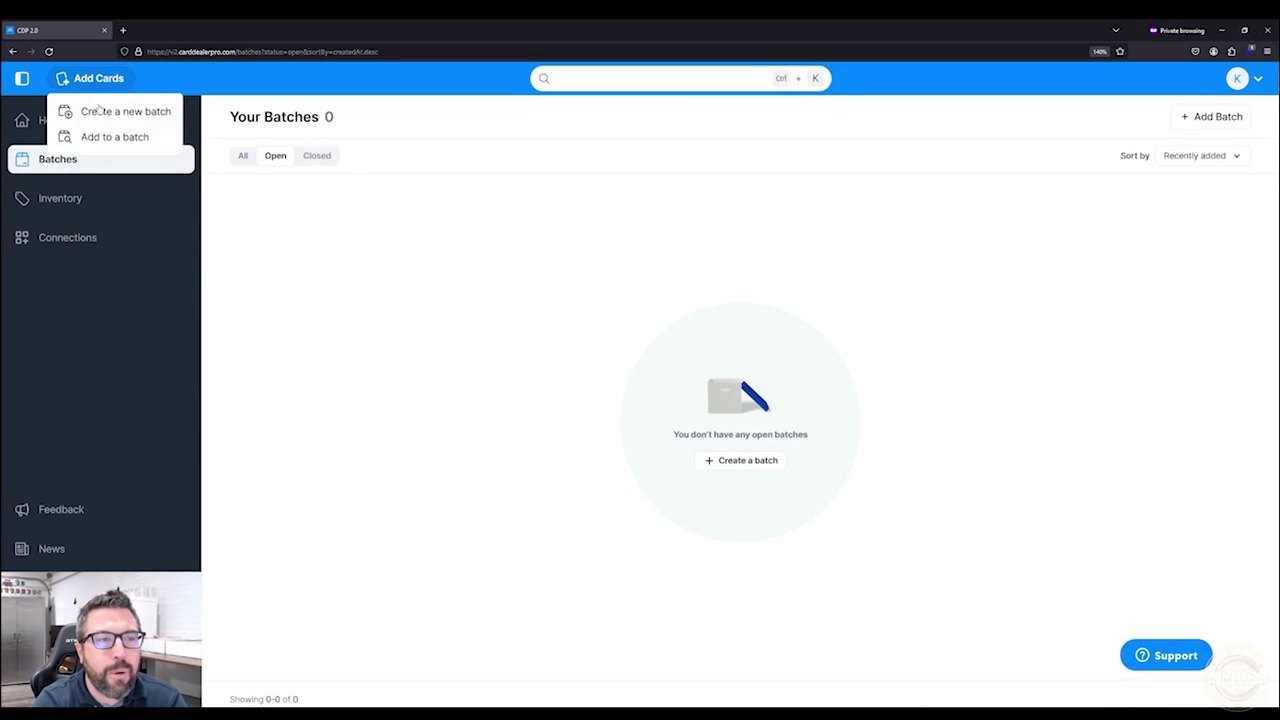
left_click(32, 122)
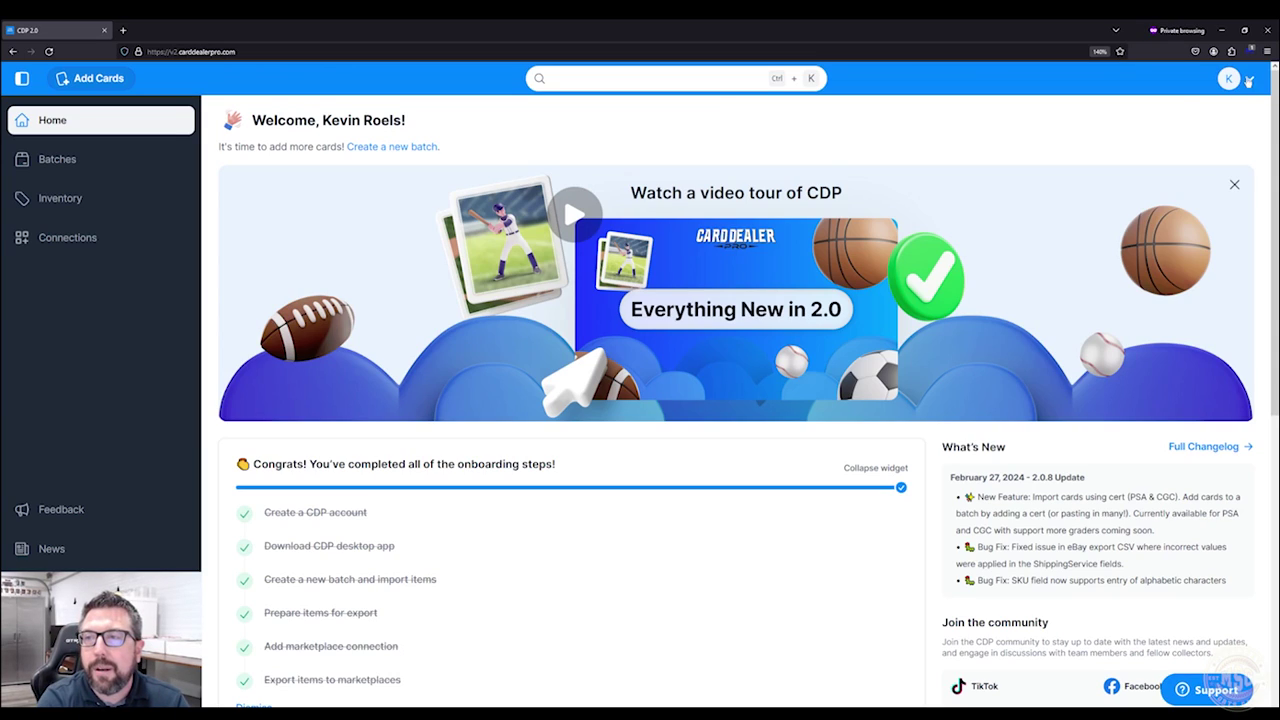
Open the title and description templates in the Card Dealer Pro account settings.
left_click(1249, 80)
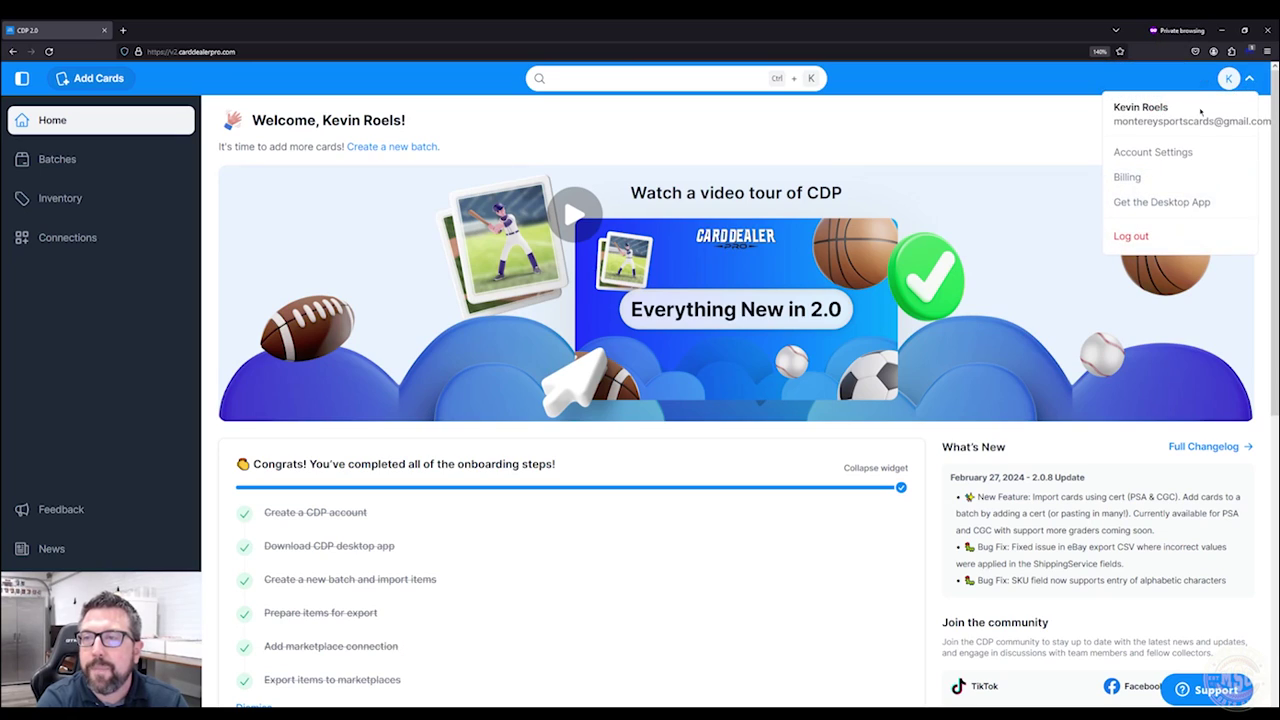
left_click(1151, 153)
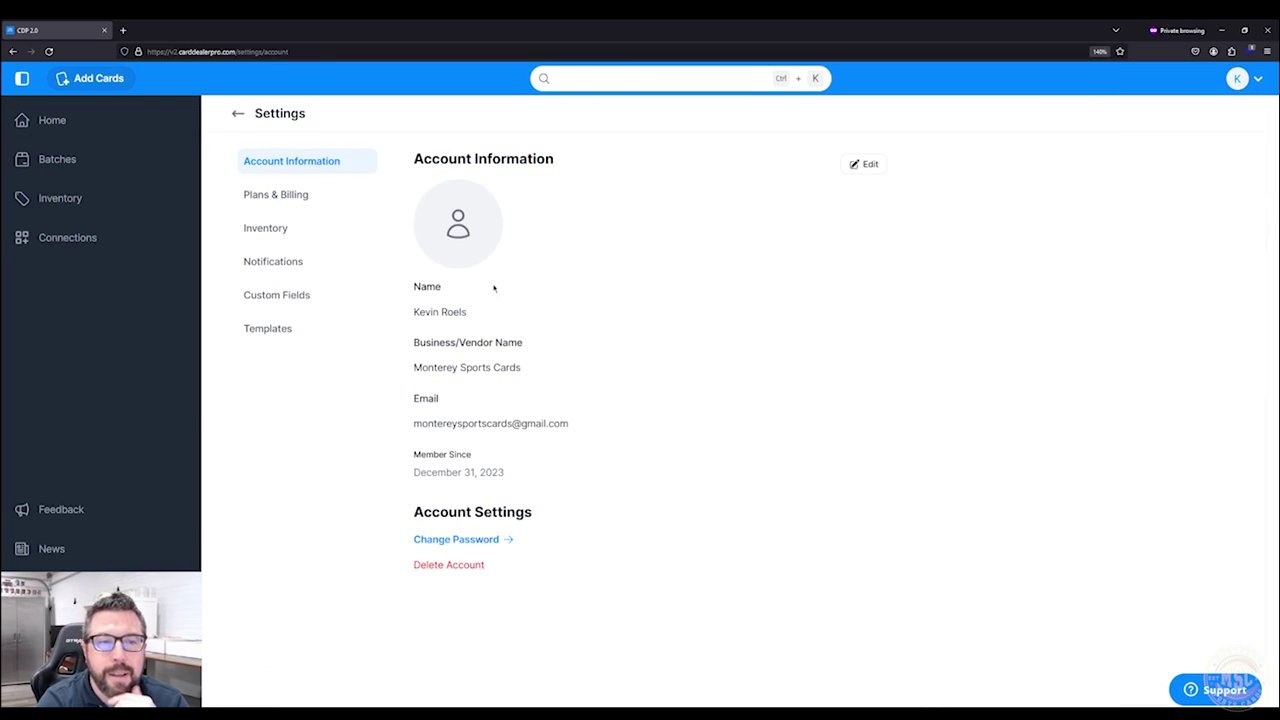
left_click(268, 329)
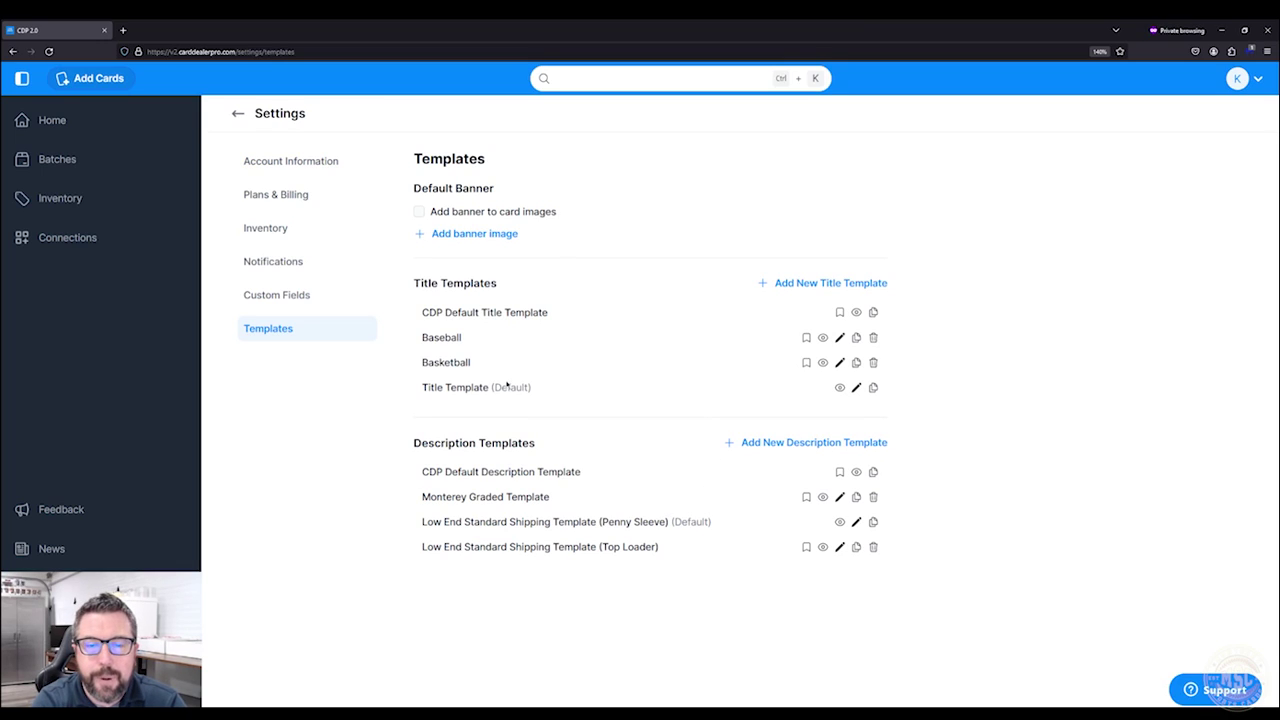
Examine the data fields used in the default title template, and close it without changes.
left_click(856, 388)
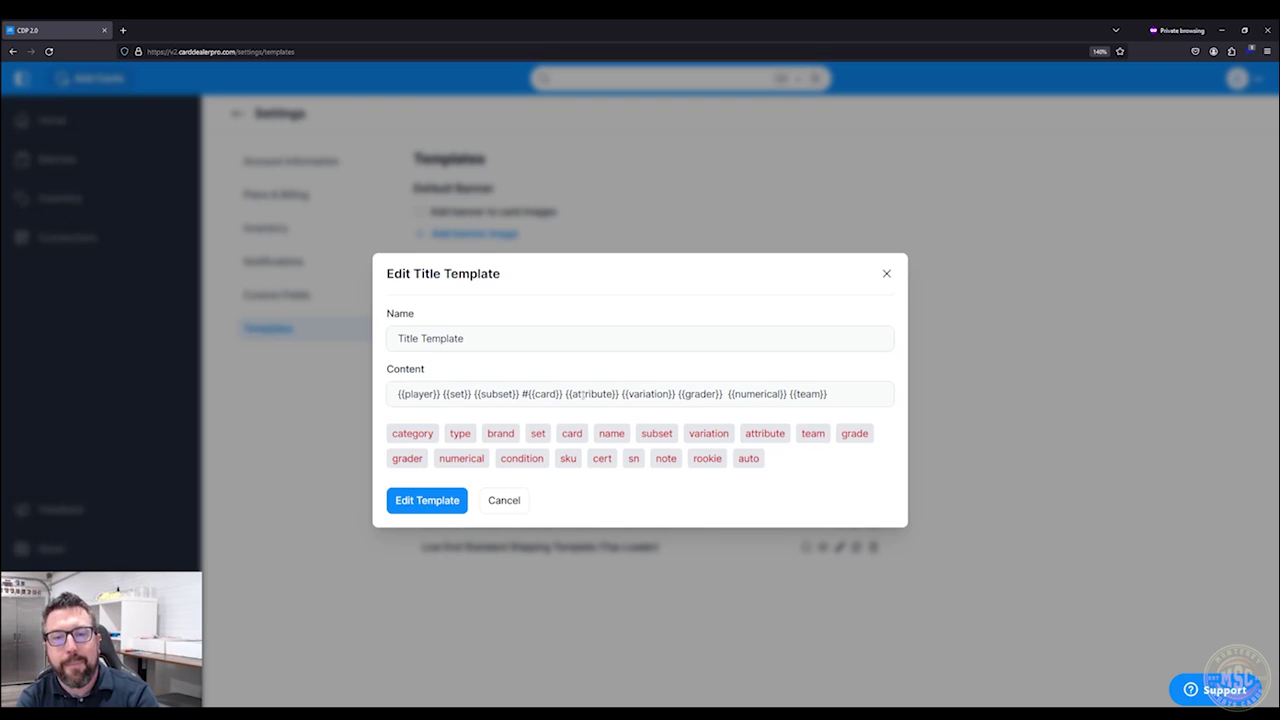
left_click_drag(566, 394, 789, 394)
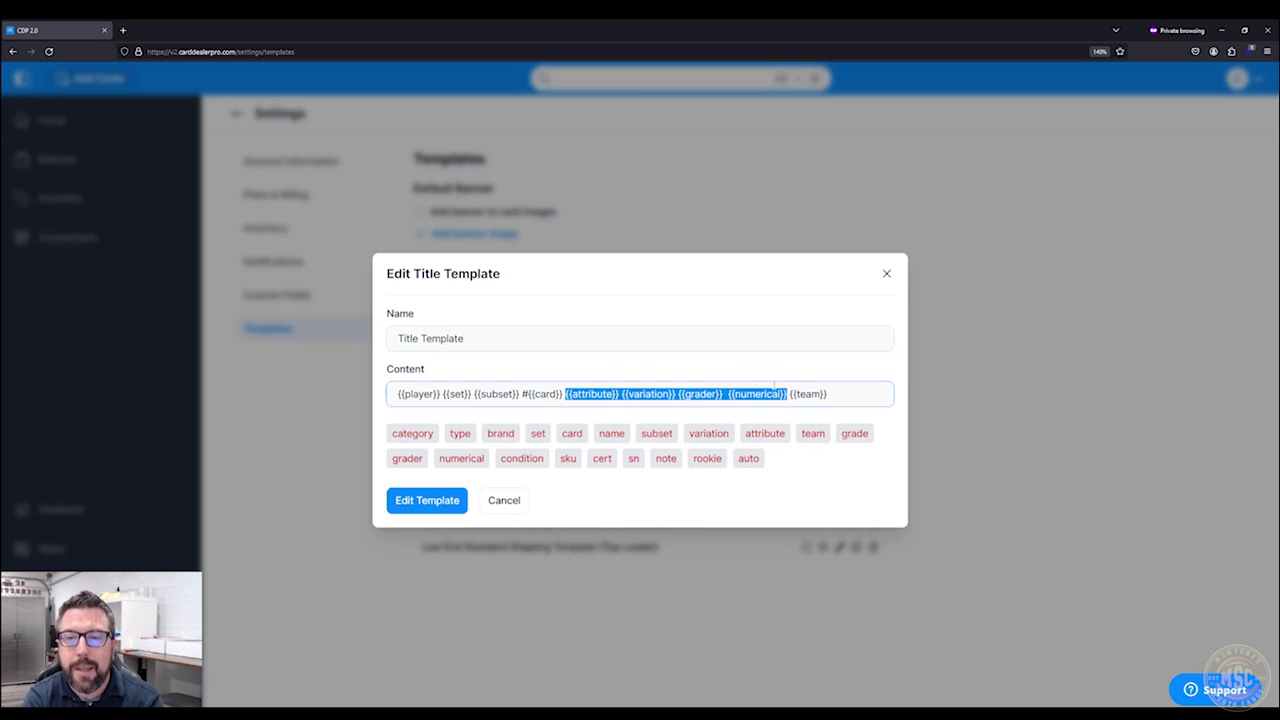
left_click(791, 394)
left_click_drag(792, 394, 832, 395)
left_click(836, 396)
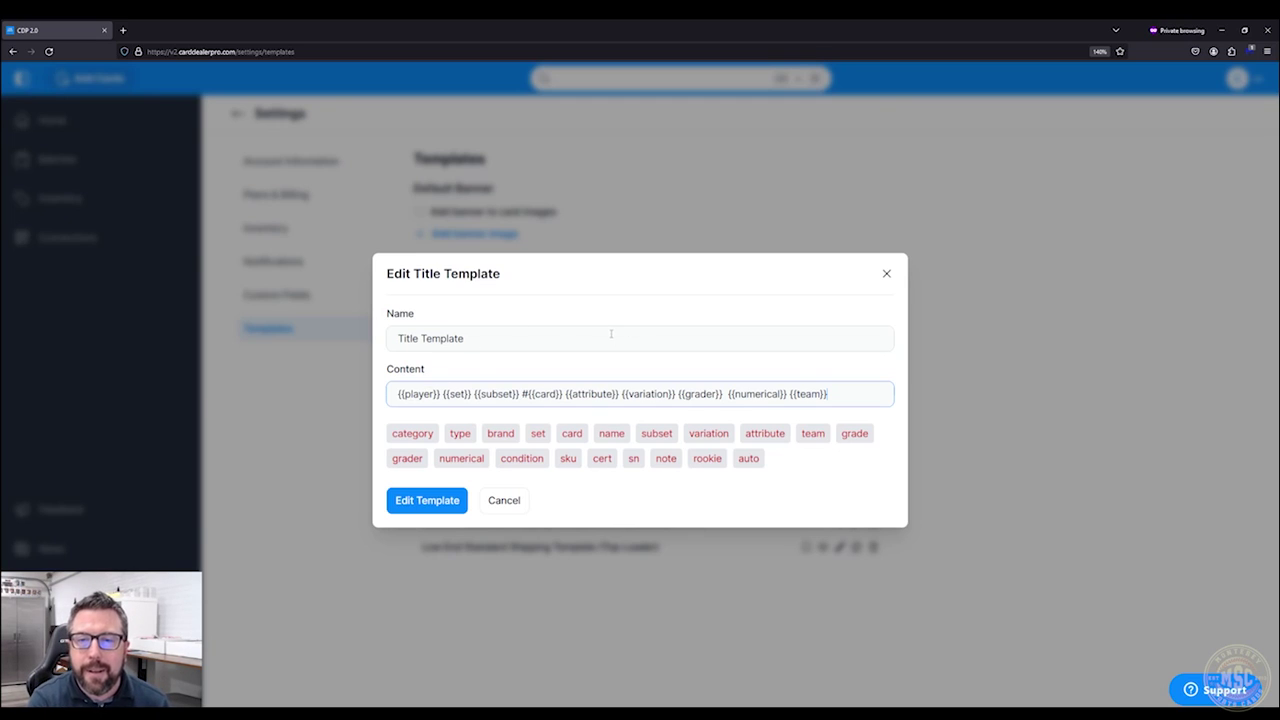
left_click(887, 274)
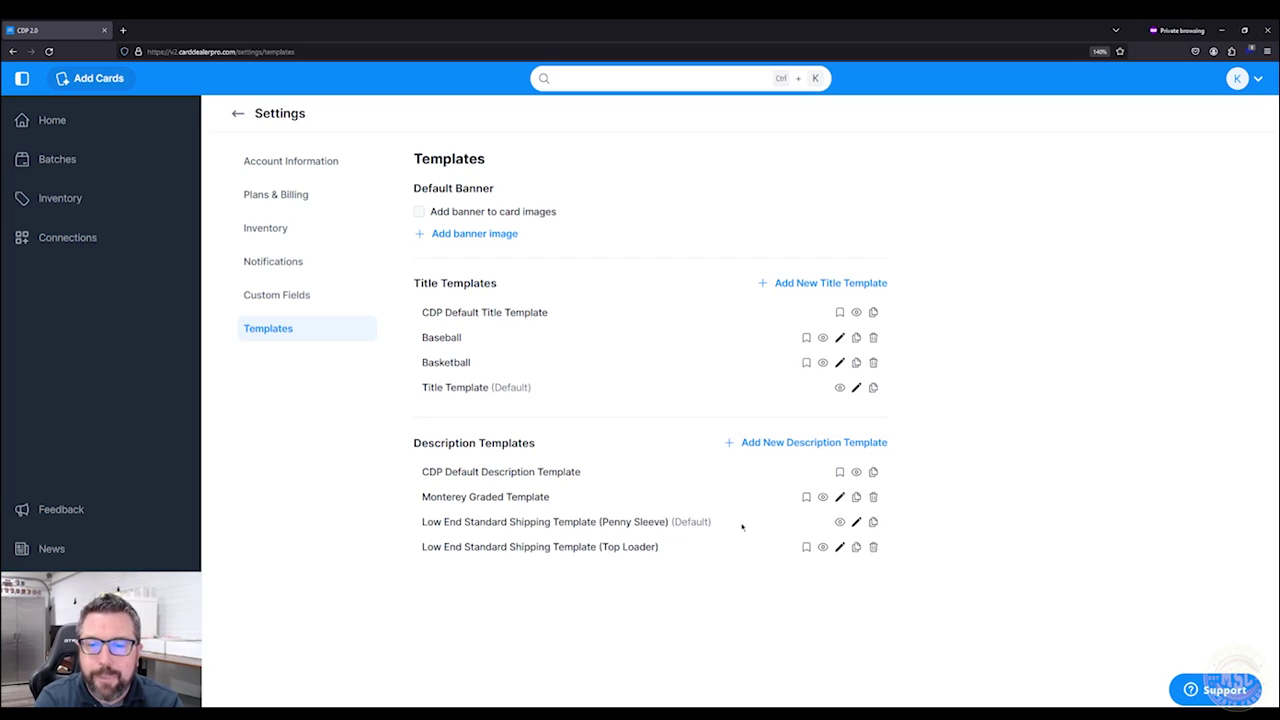
Examine the title line, condition notes and shipping text of the Low End Standard Shipping Template (Penny Sleeve), and close it without changes.
left_click(856, 521)
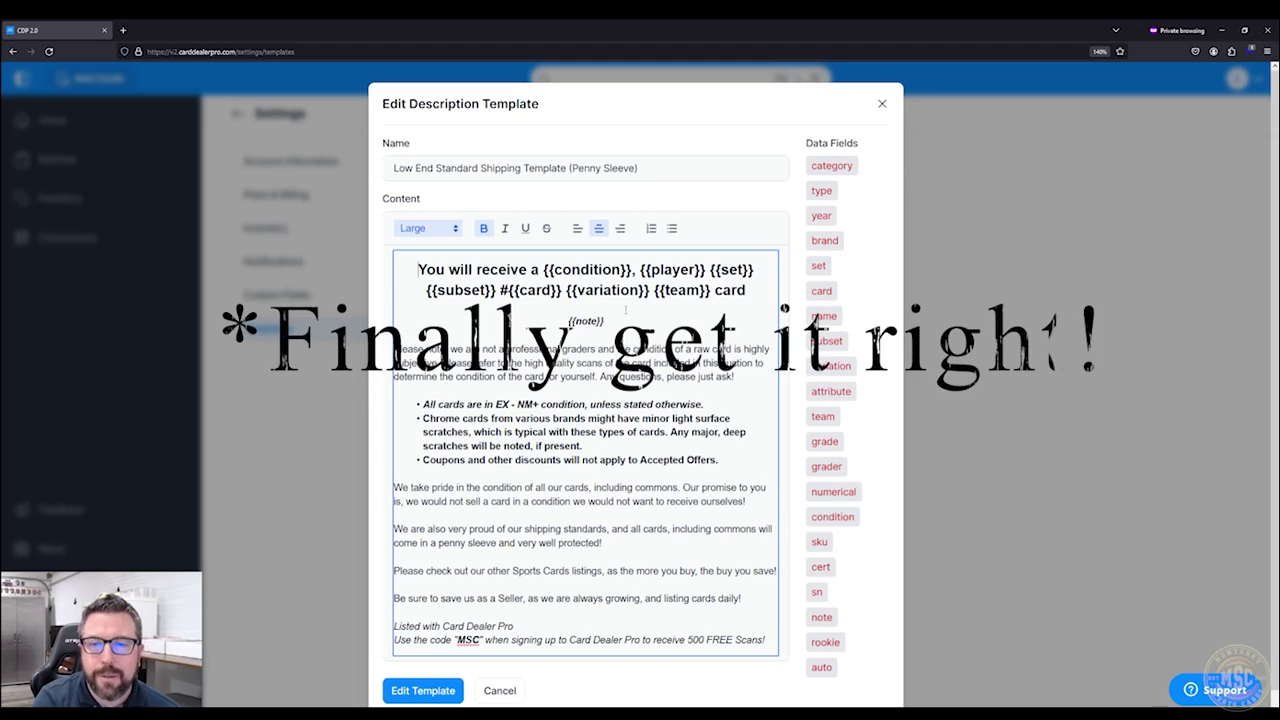
left_click_drag(714, 291, 746, 291)
left_click(745, 291)
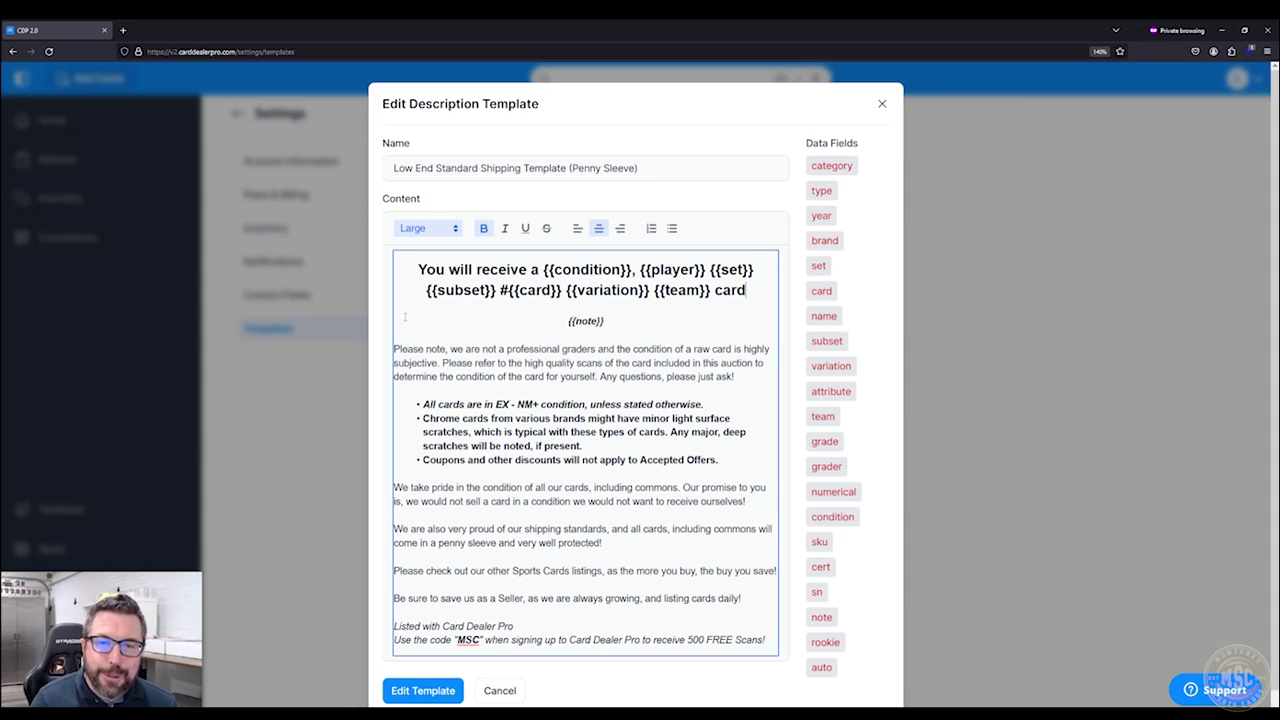
left_click_drag(393, 349, 620, 605)
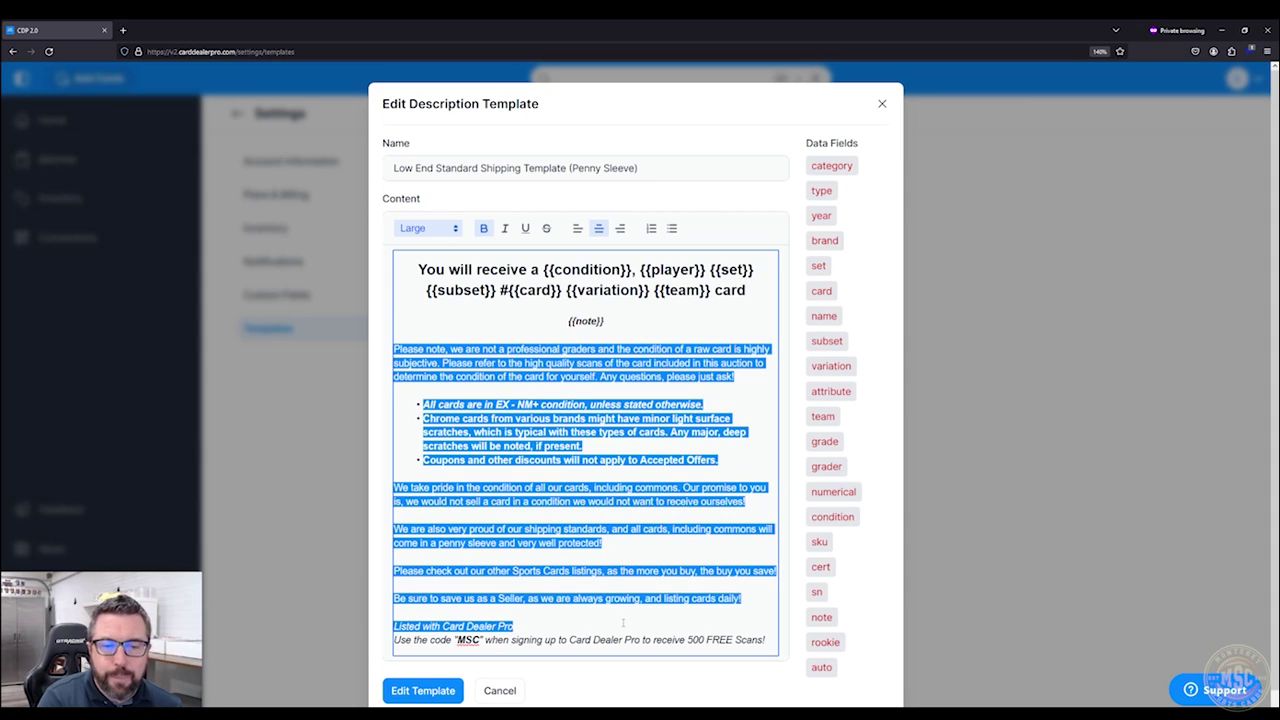
left_click(622, 620)
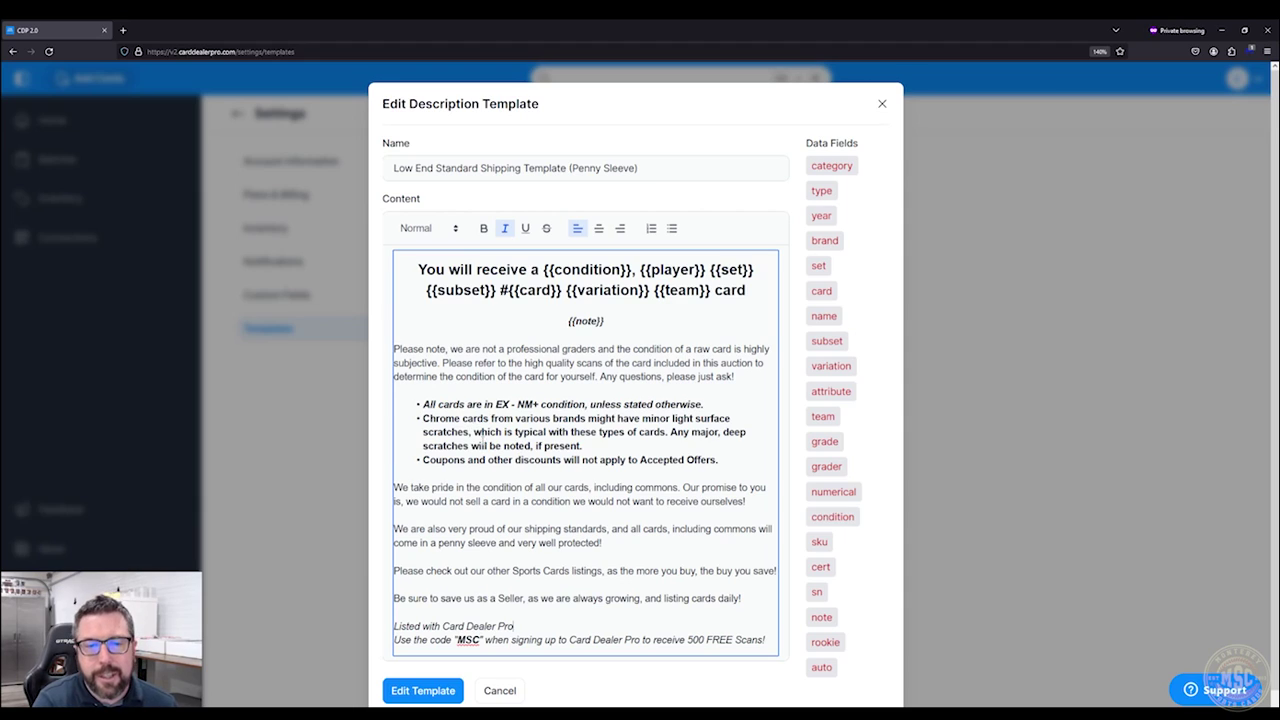
scroll(485, 440, "down", 1)
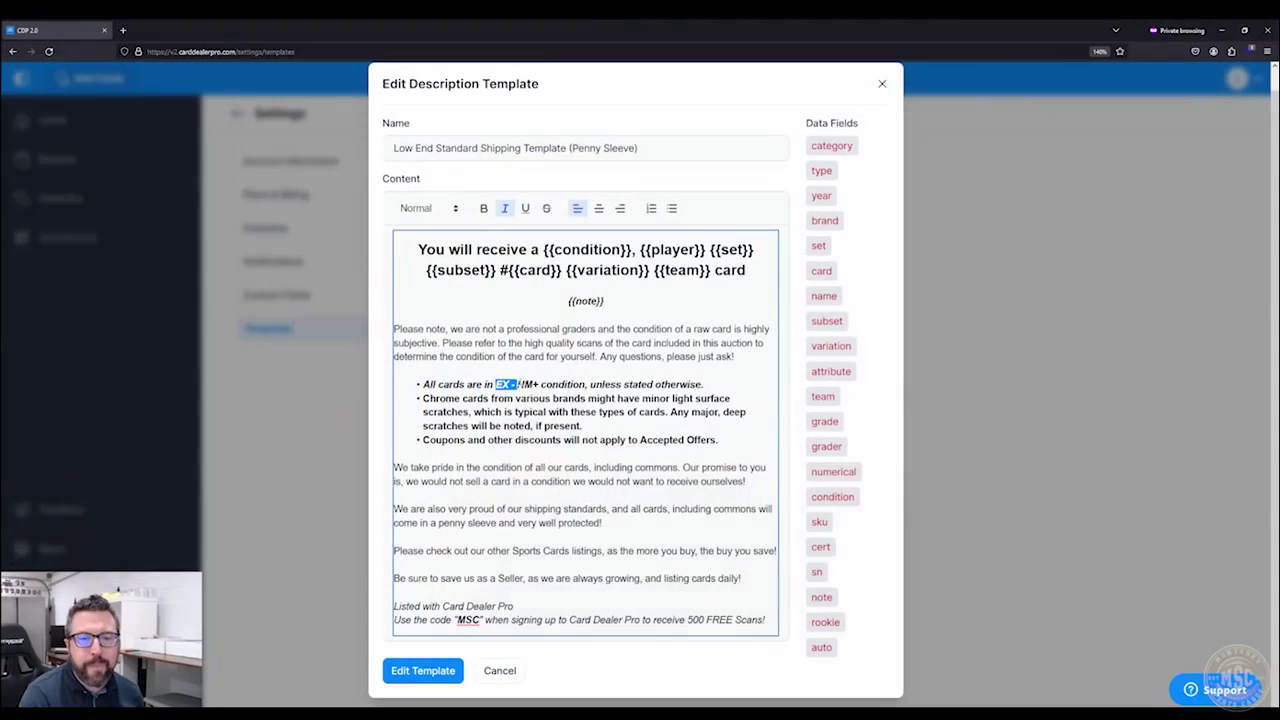
left_click_drag(528, 384, 538, 384)
left_click(535, 384)
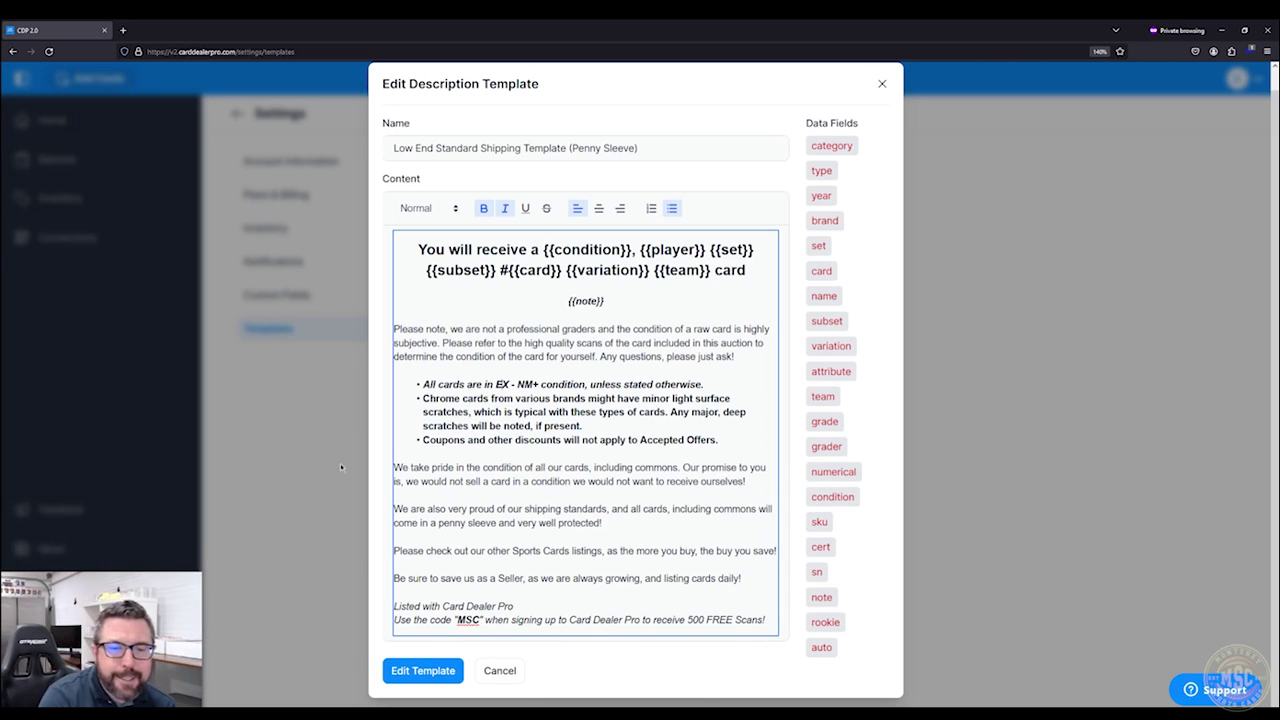
left_click(882, 83)
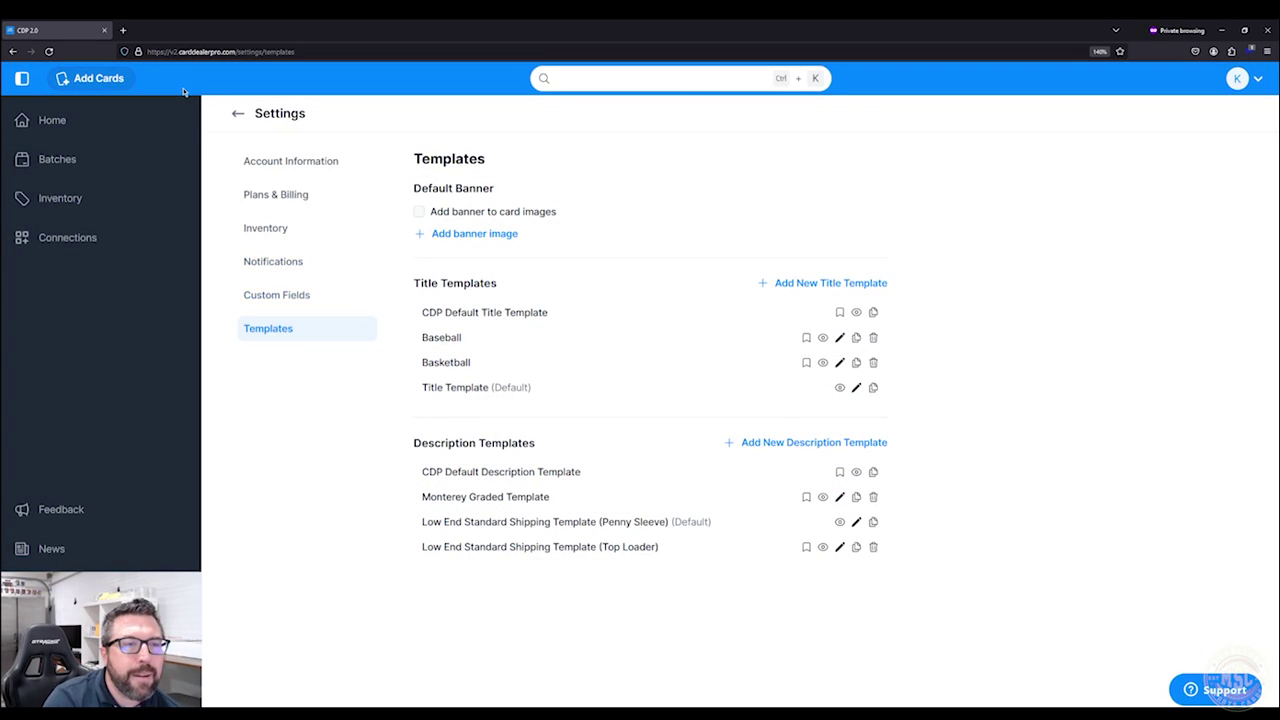
Start a new card batch and name it 022924-TB.
left_click(88, 79)
left_click(110, 107)
left_click(609, 269)
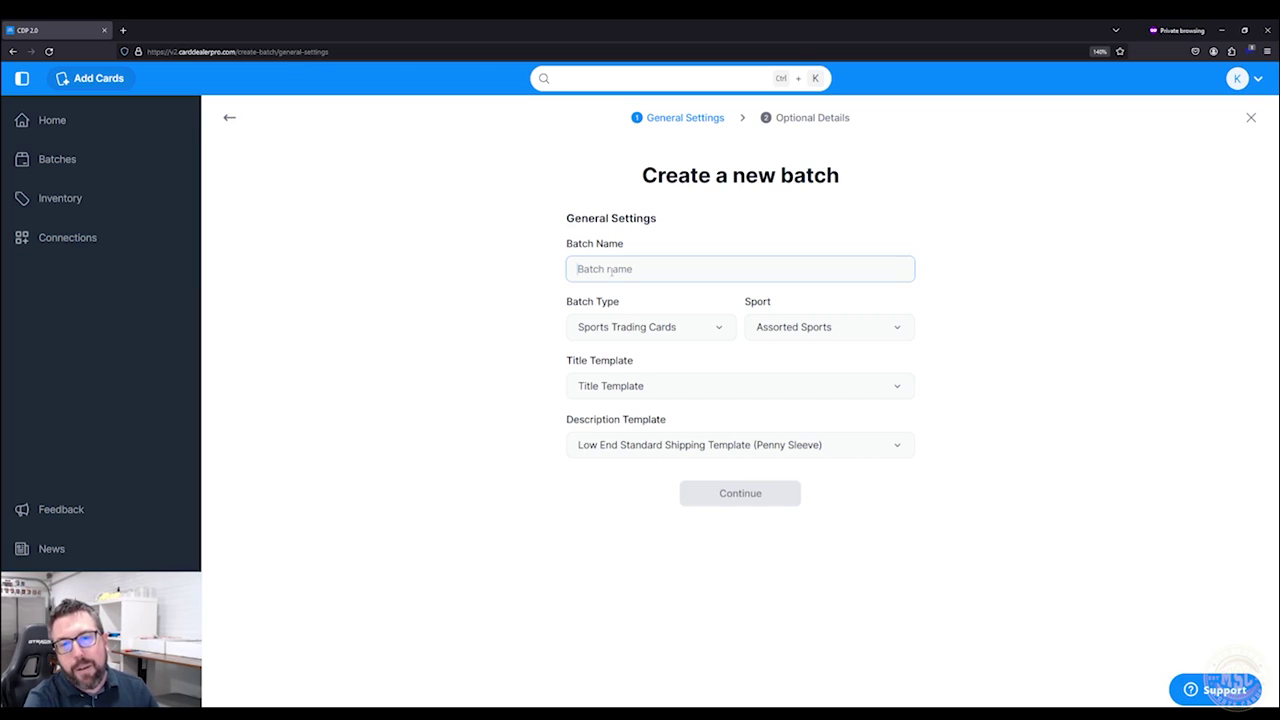
type("02292")
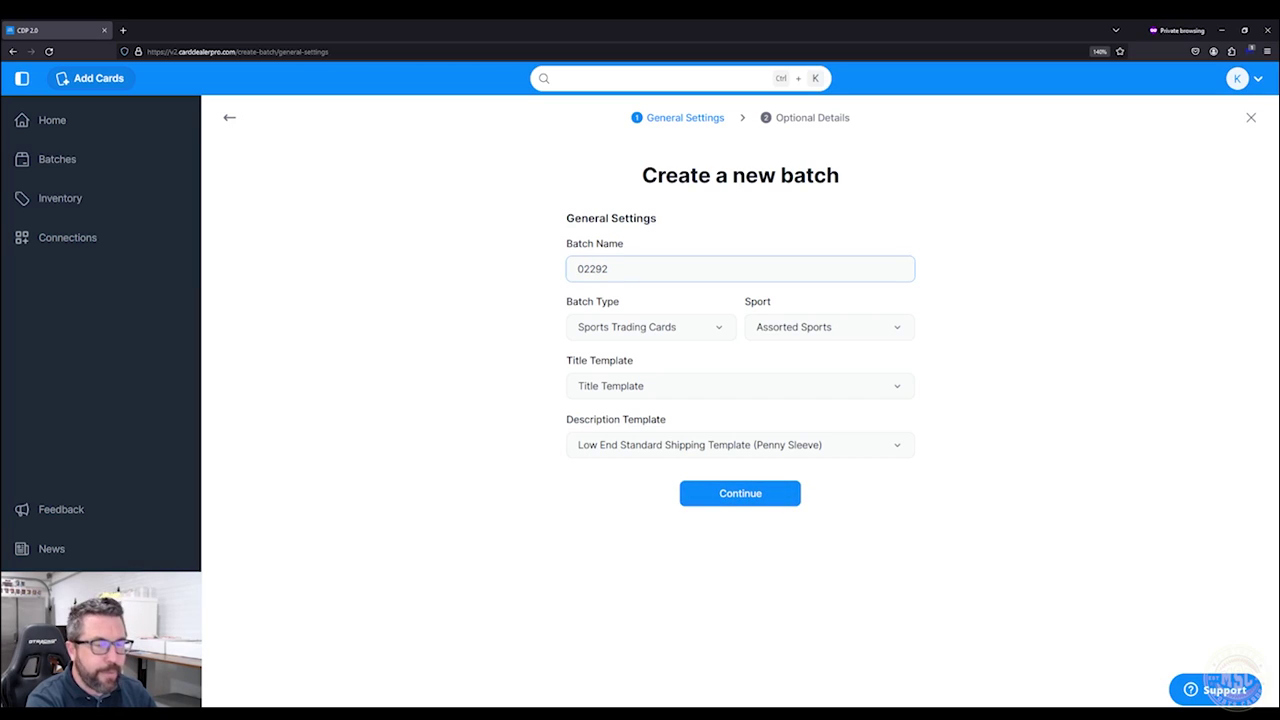
type("4-TB")
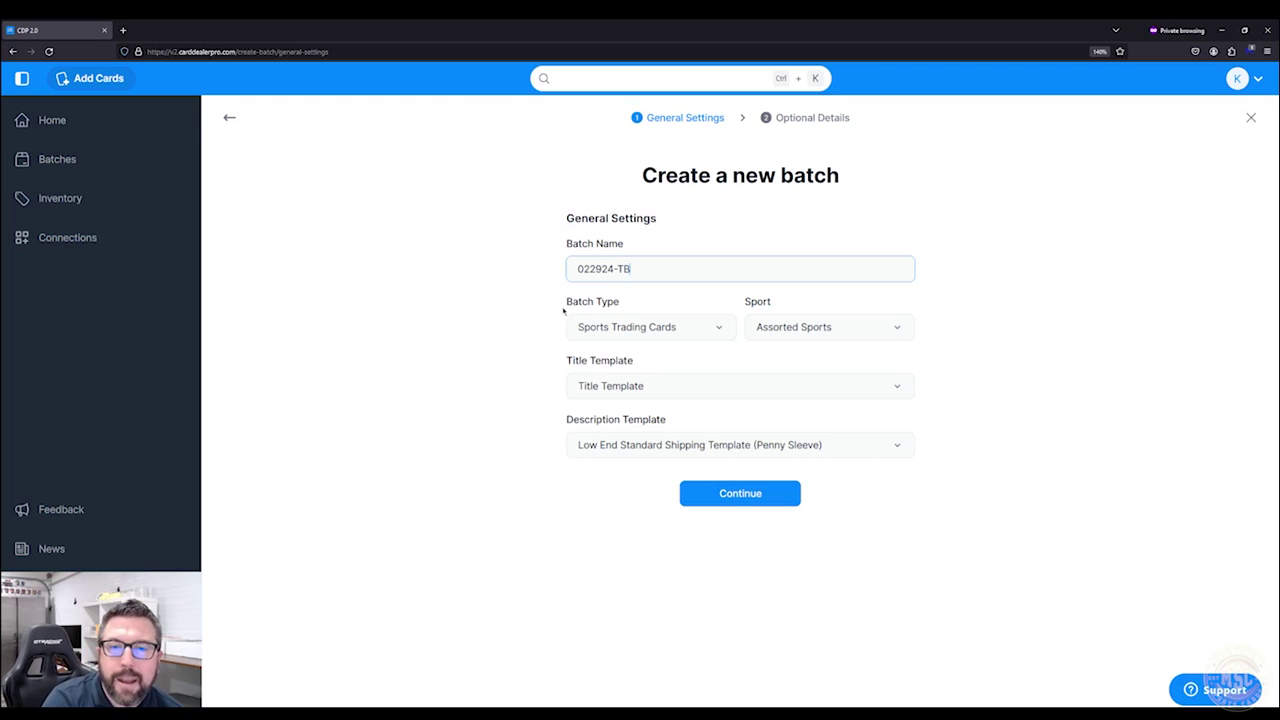
Set the batch type to Sports Trading Cards and the sport to Football.
left_click(703, 334)
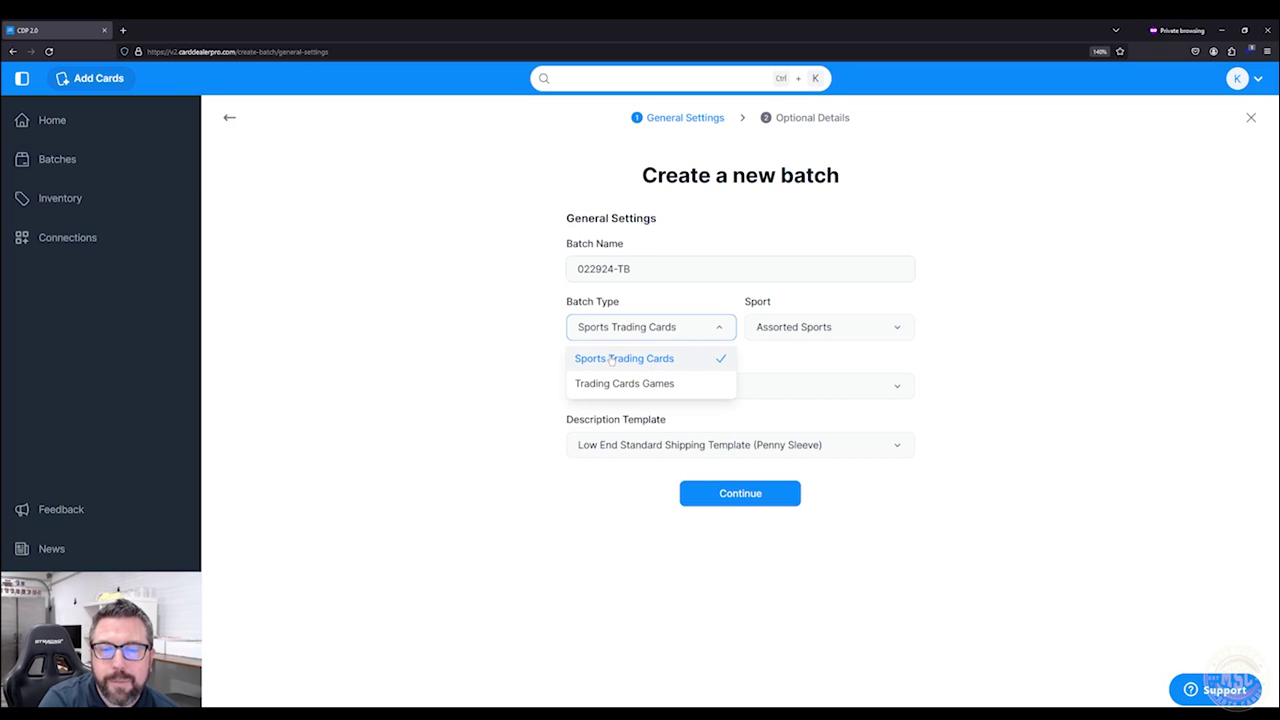
left_click(643, 359)
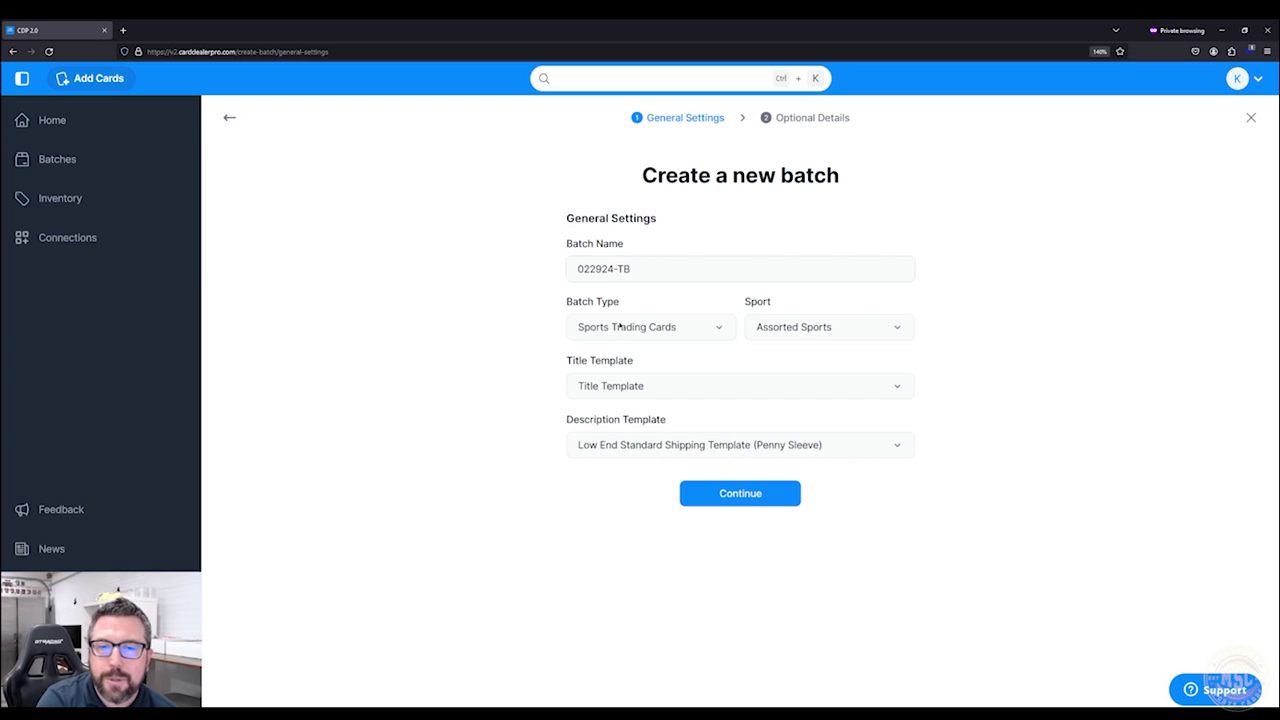
left_click(816, 330)
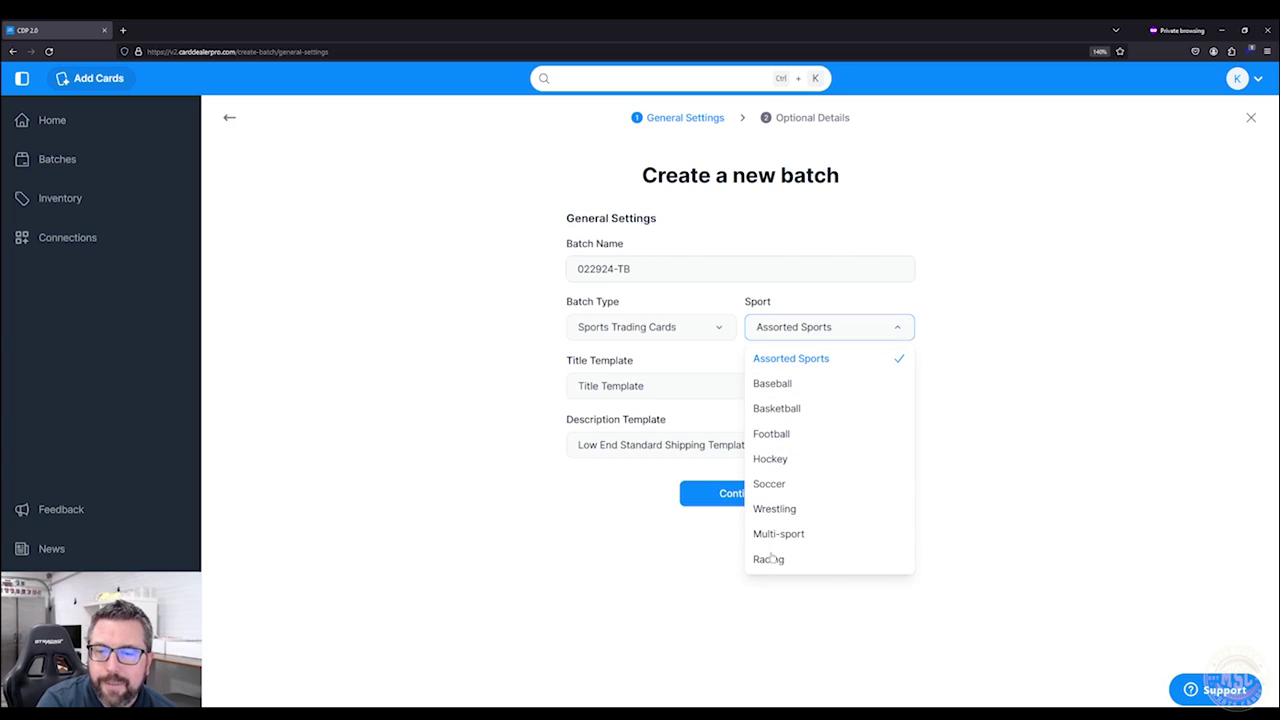
left_click(771, 434)
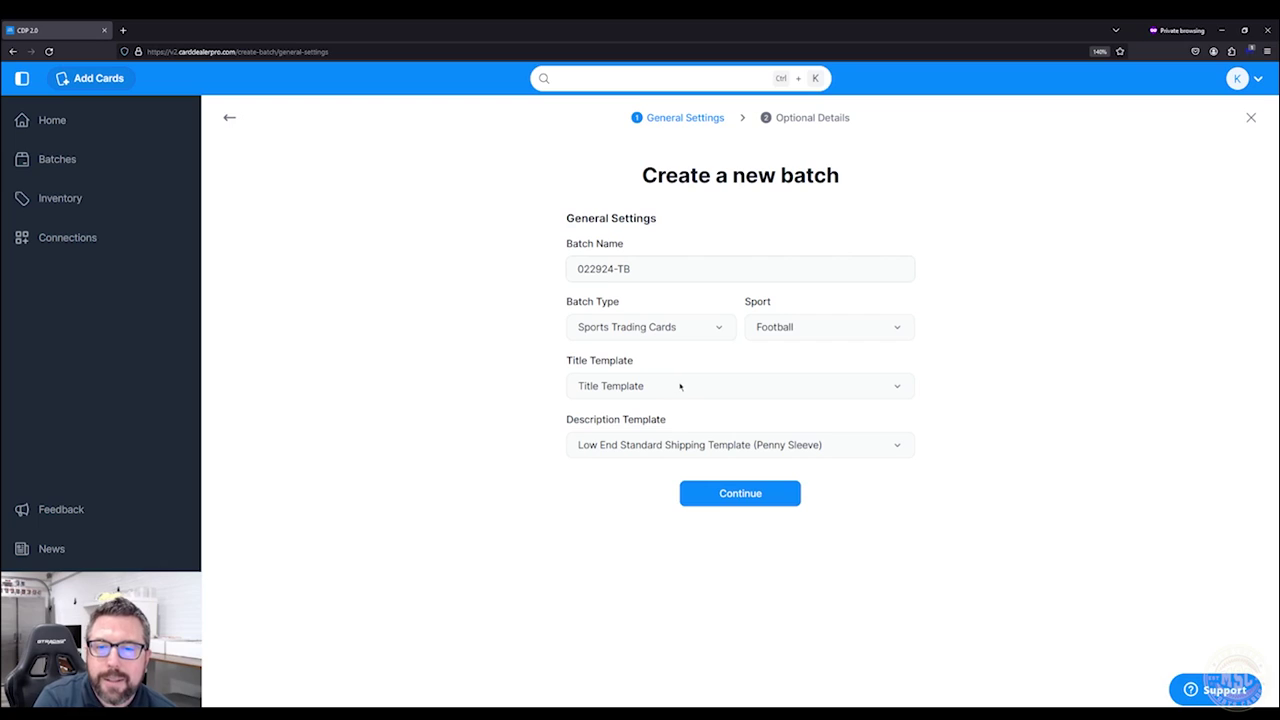
Choose Title Template and Low End Standard Shipping Template (Penny Sleeve) as the batch's title and description templates, and continue to the optional details.
left_click(680, 386)
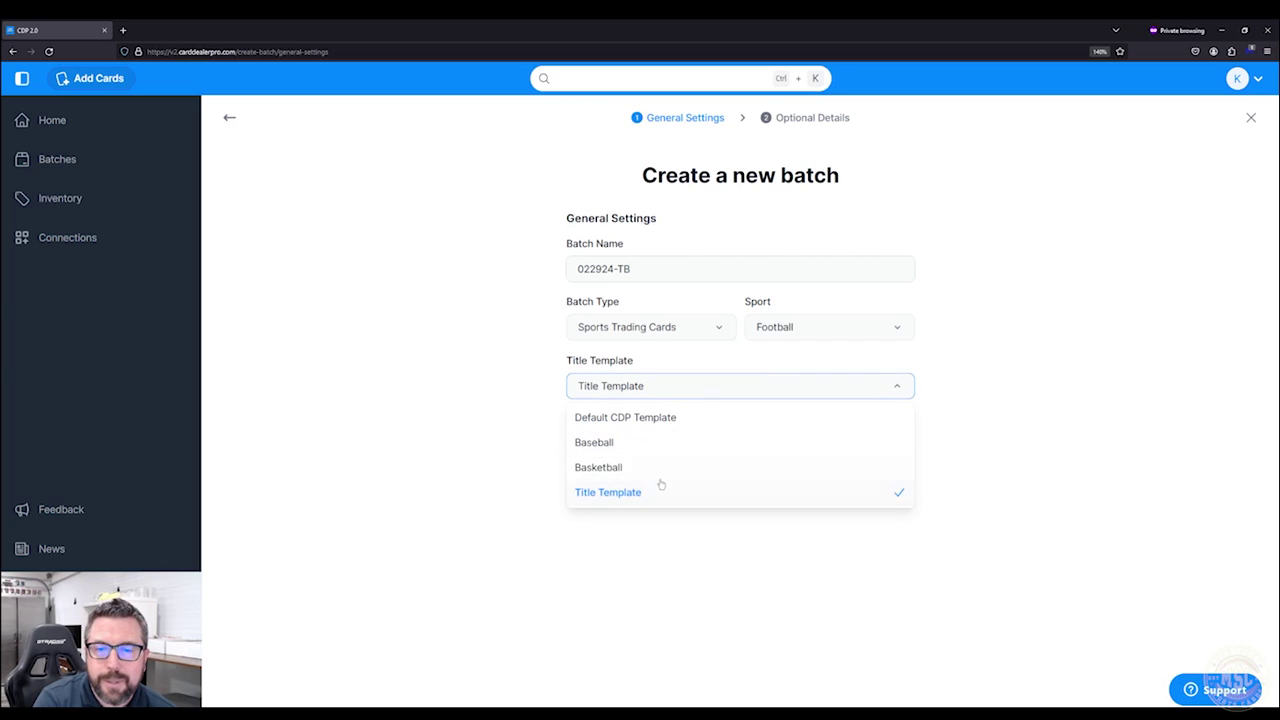
left_click(603, 494)
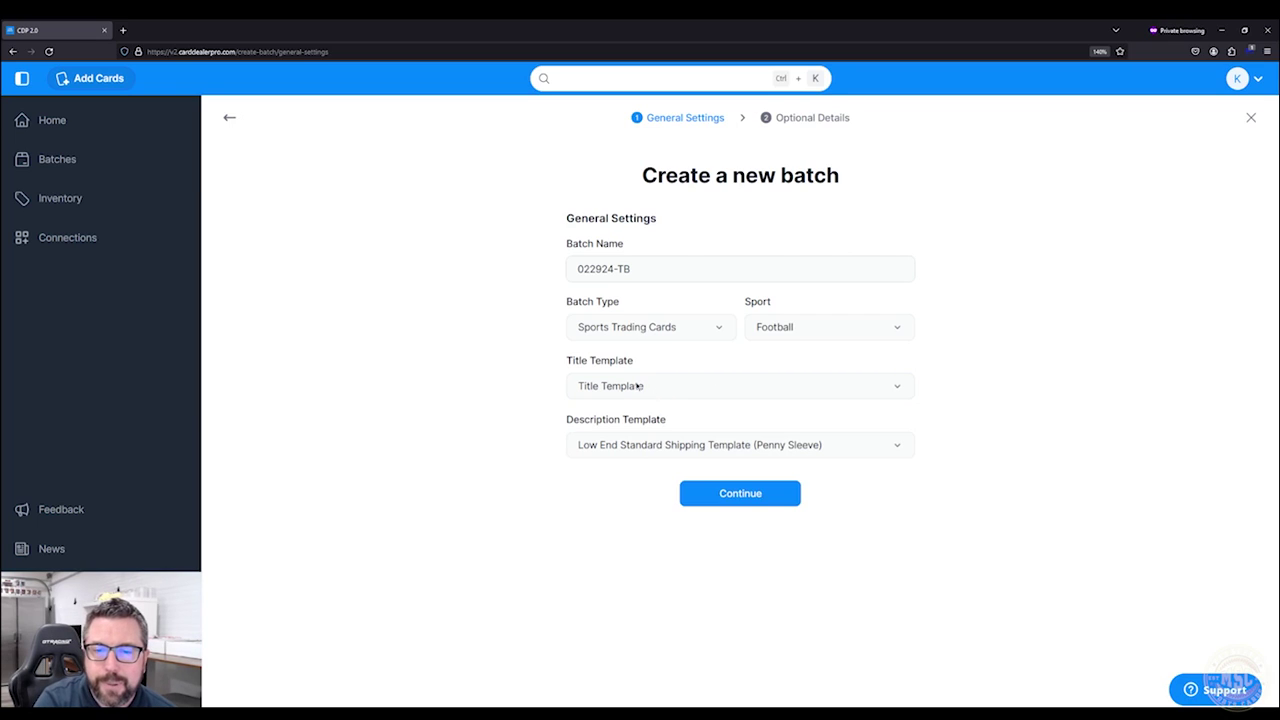
left_click(700, 445)
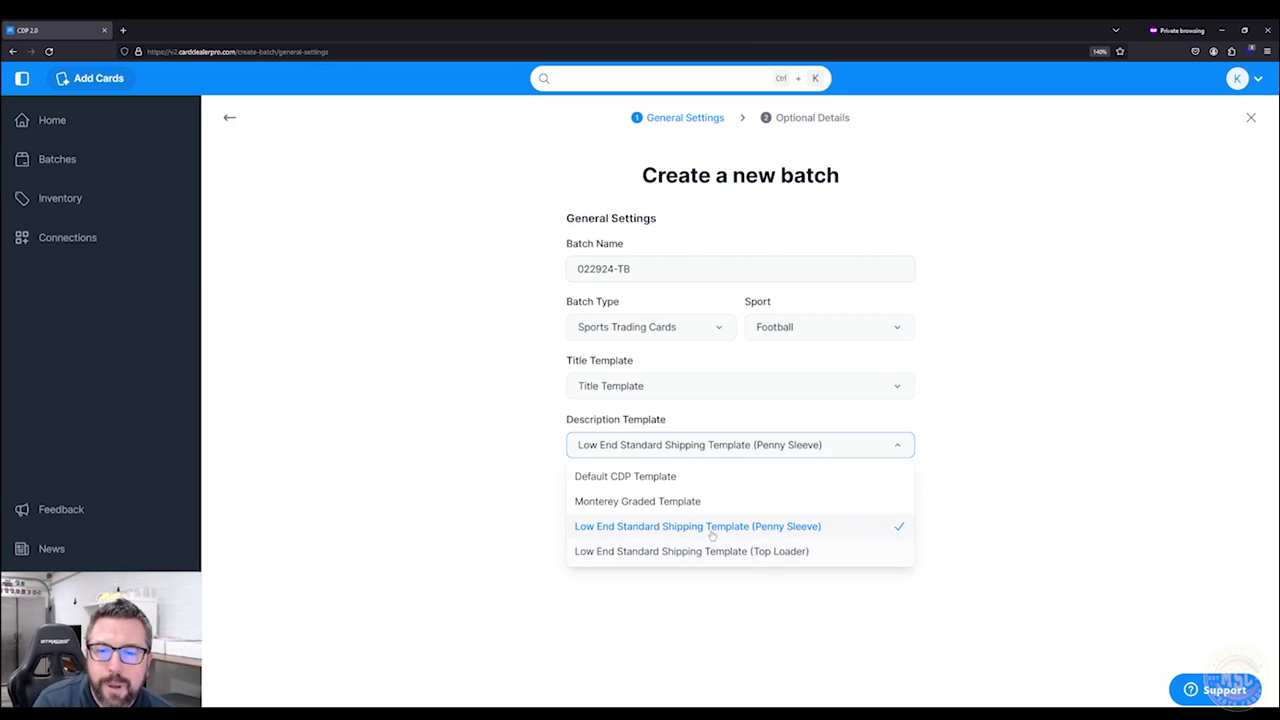
left_click(710, 530)
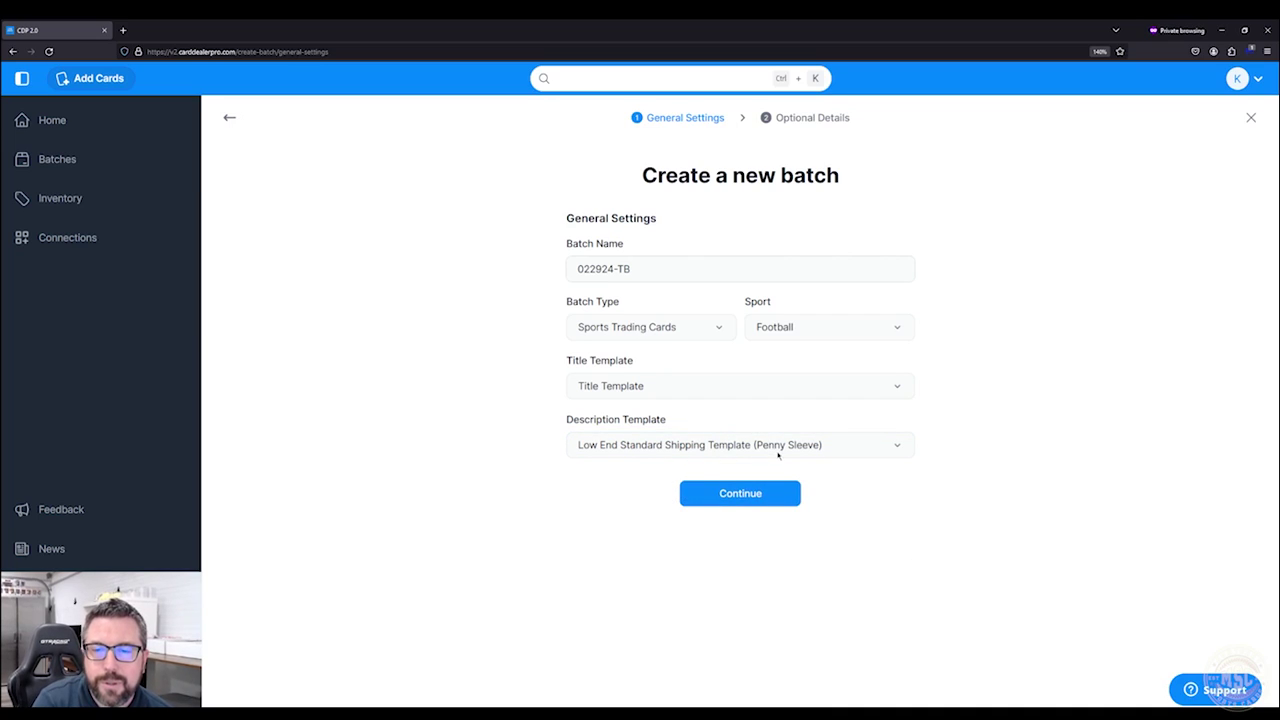
left_click(738, 490)
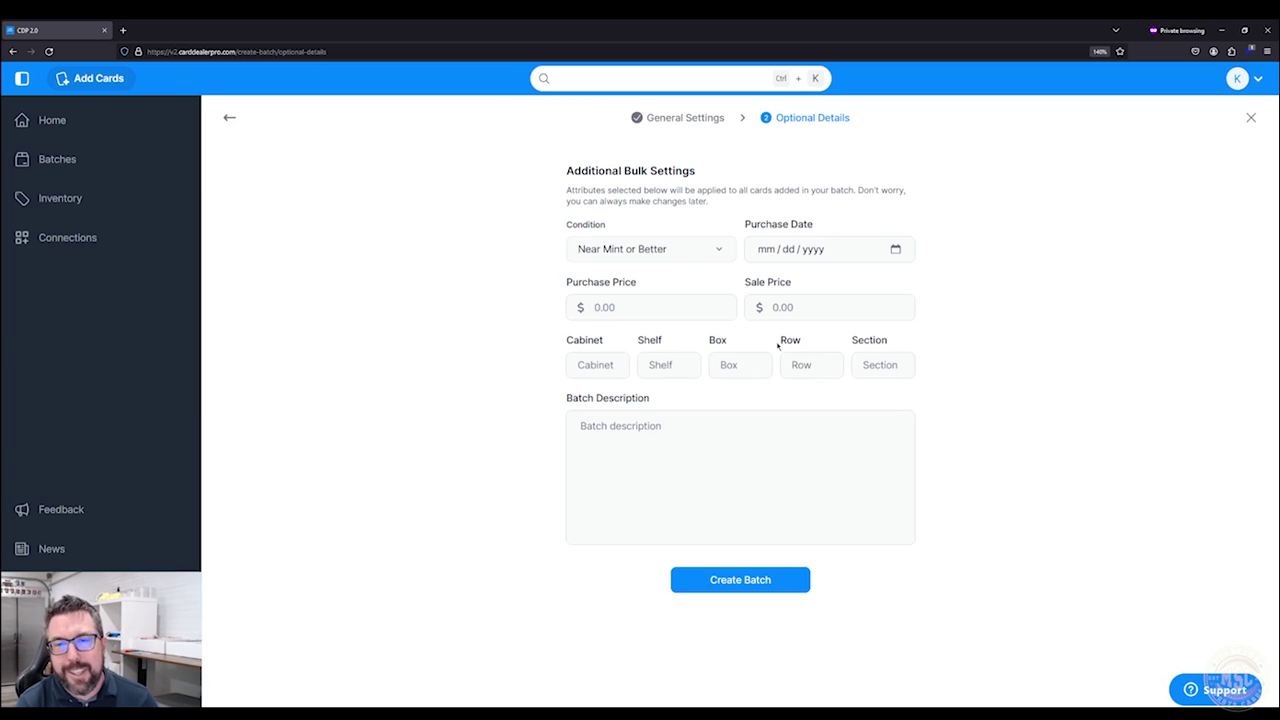
Keep the condition at Near Mint or Better and create the batch without other optional details.
left_click(708, 247)
left_click(534, 283)
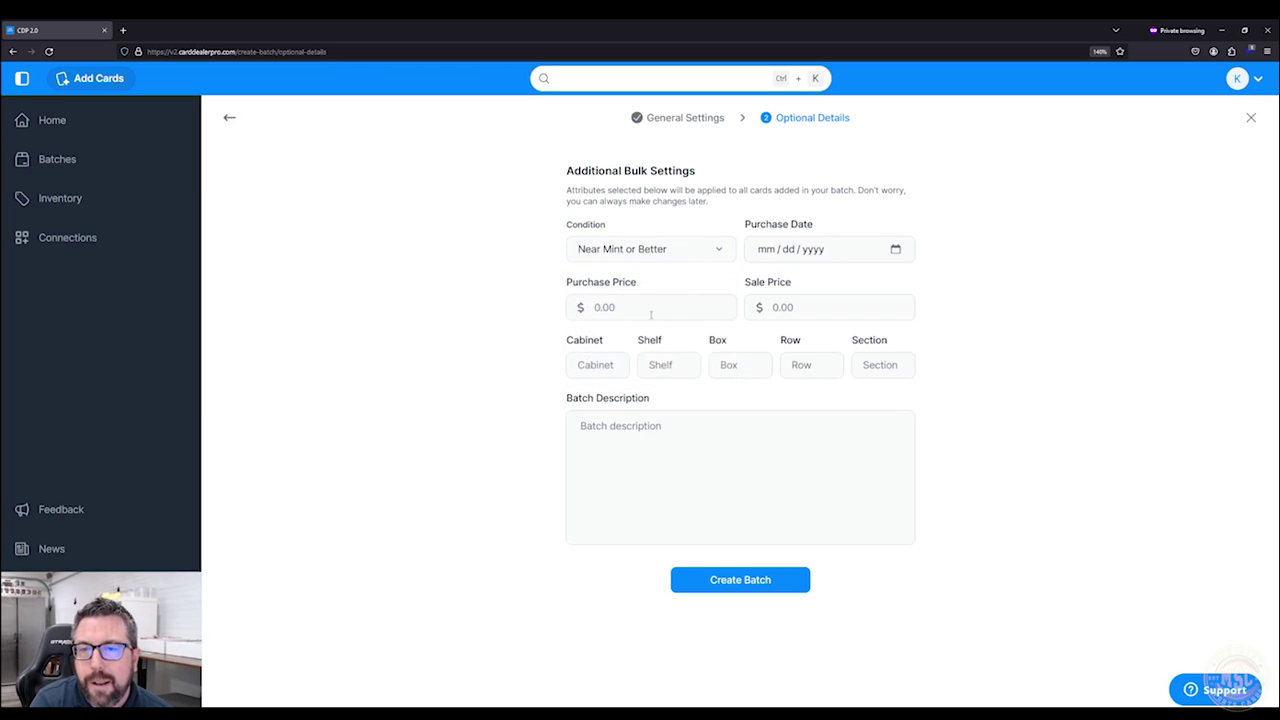
left_click(737, 586)
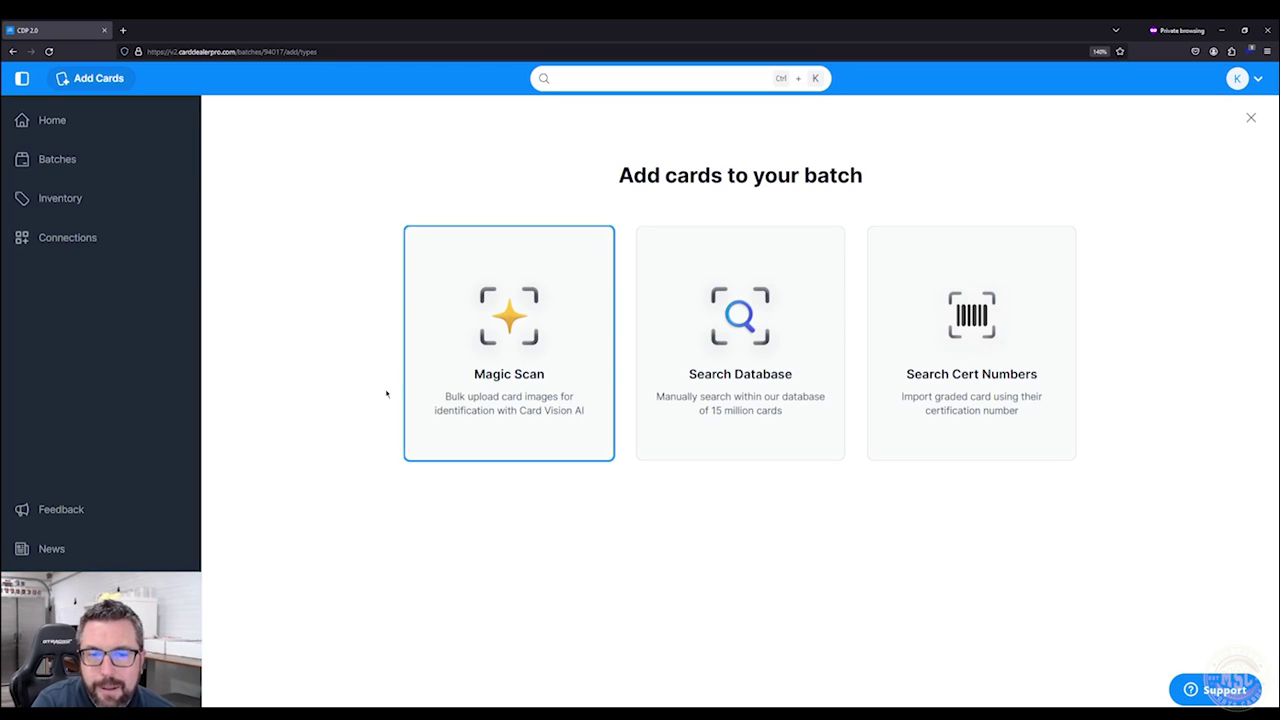
Upload the front and back images of the cards to the batch with Magic Scan and continue to the identified cards.
left_click(481, 352)
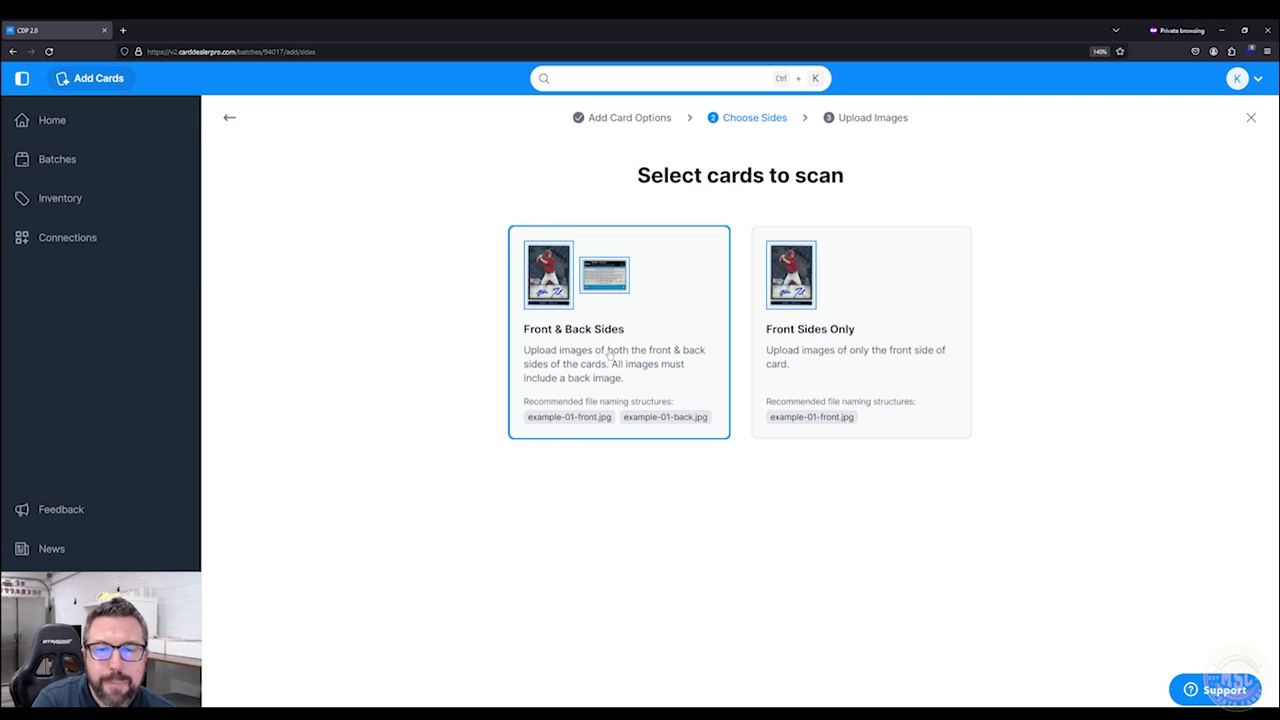
left_click(600, 354)
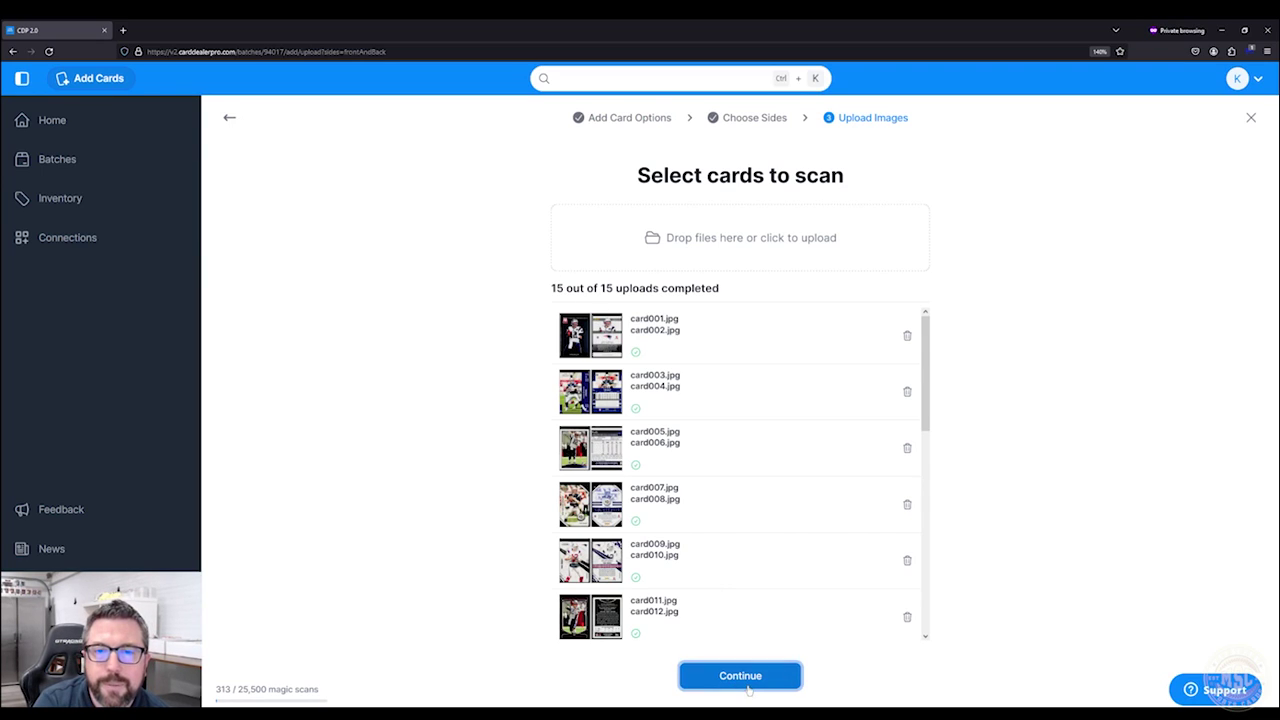
left_click(737, 677)
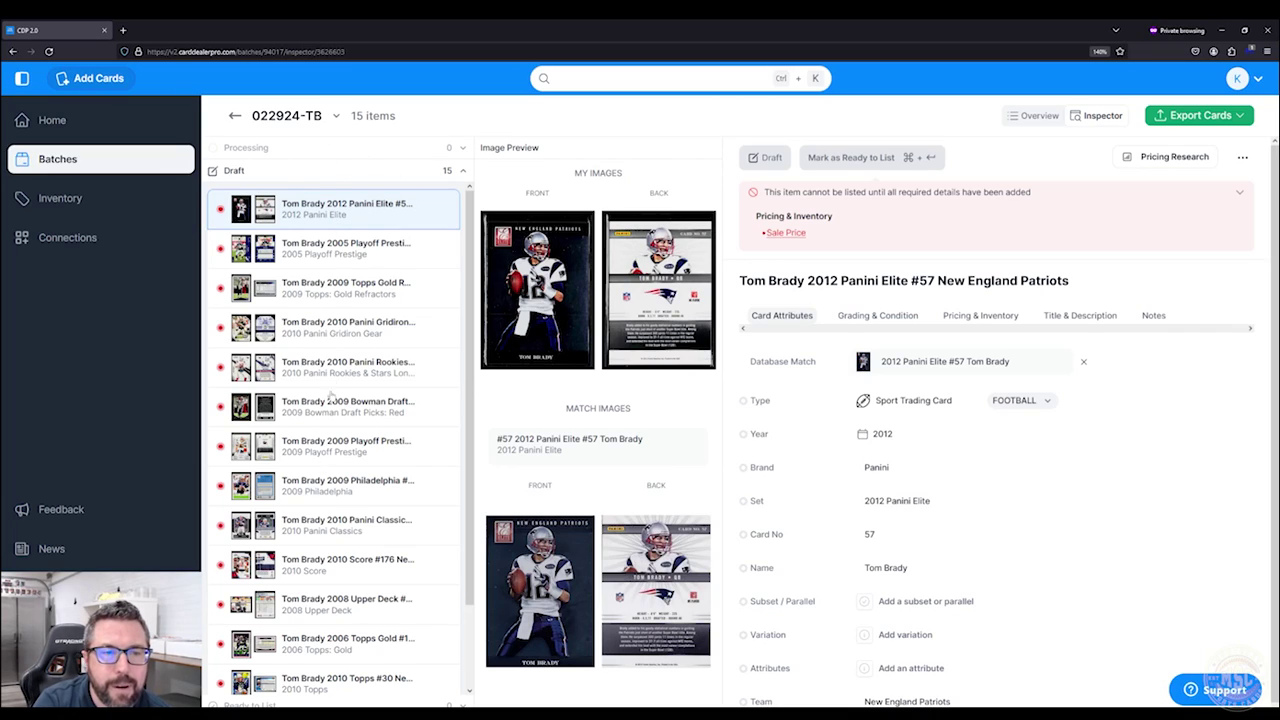
Review the batch's draft cards, comparing the 2009 Topps Gold Refractors and 2009 Bowman Draft Picks Red scans with their match images.
scroll(330, 470, "down", 3)
scroll(330, 628, "up", 3)
scroll(328, 410, "down", 3)
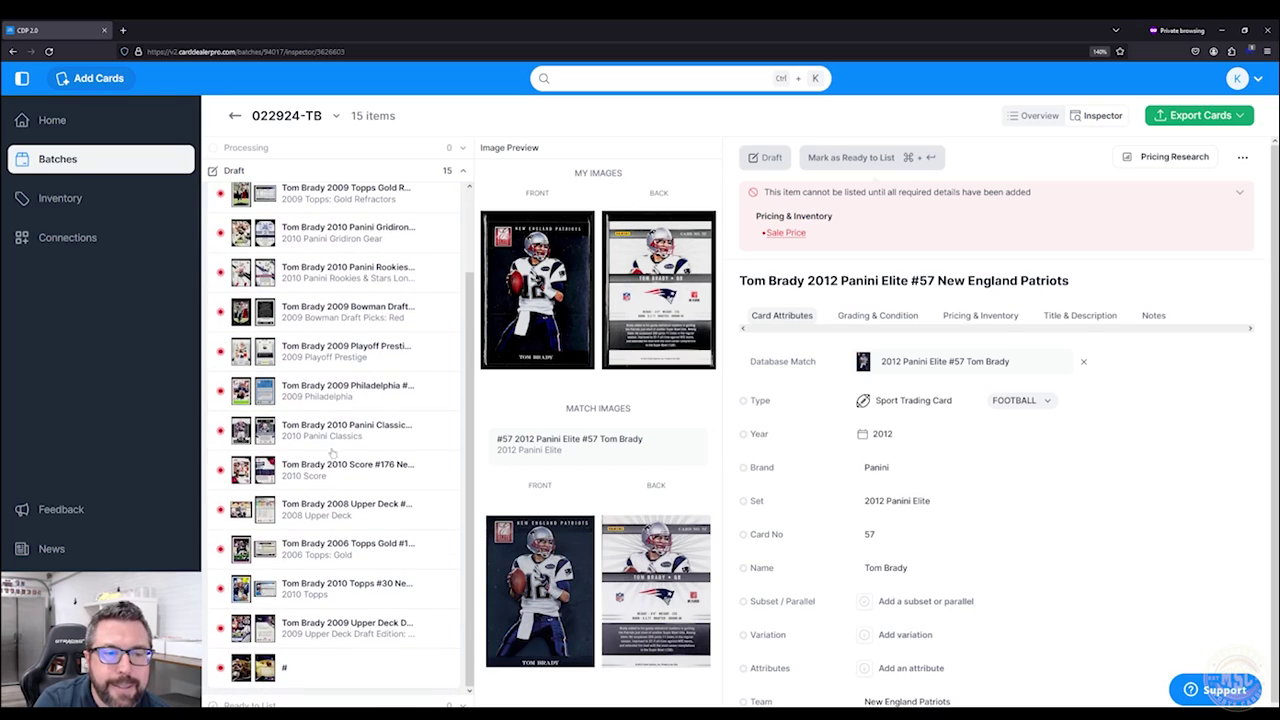
scroll(330, 545, "up", 3)
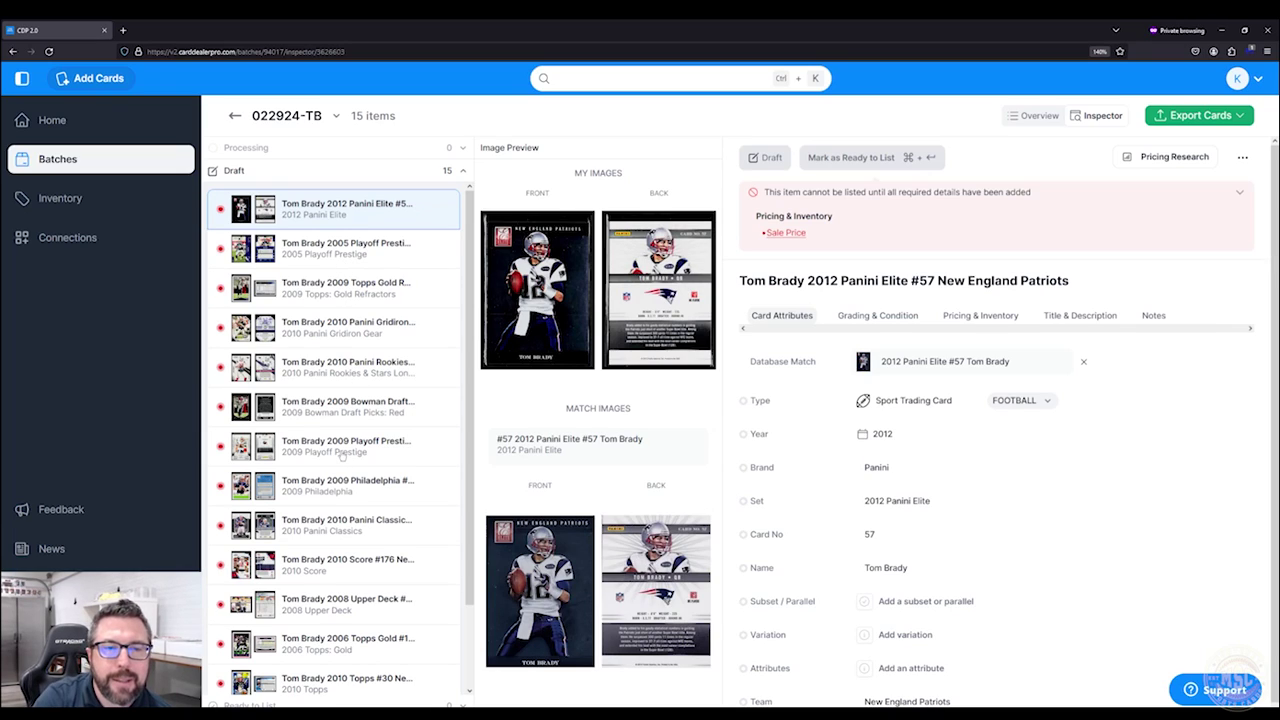
left_click(316, 292)
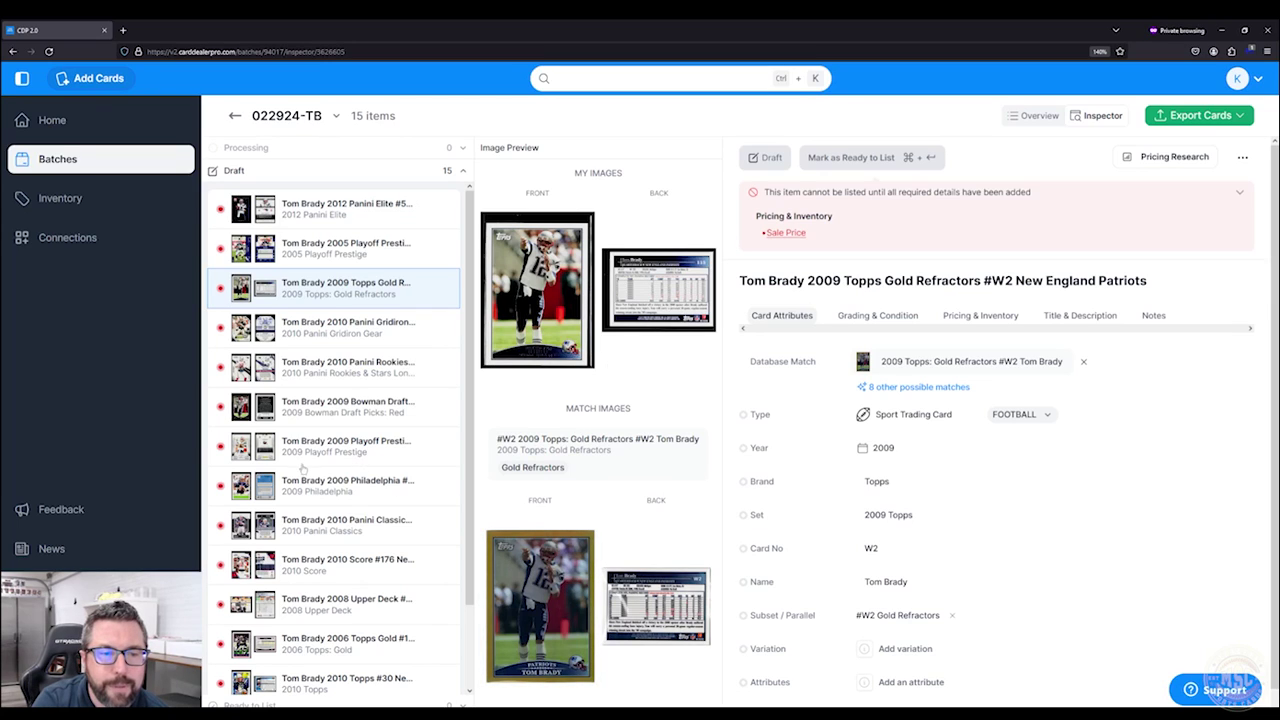
left_click(340, 408)
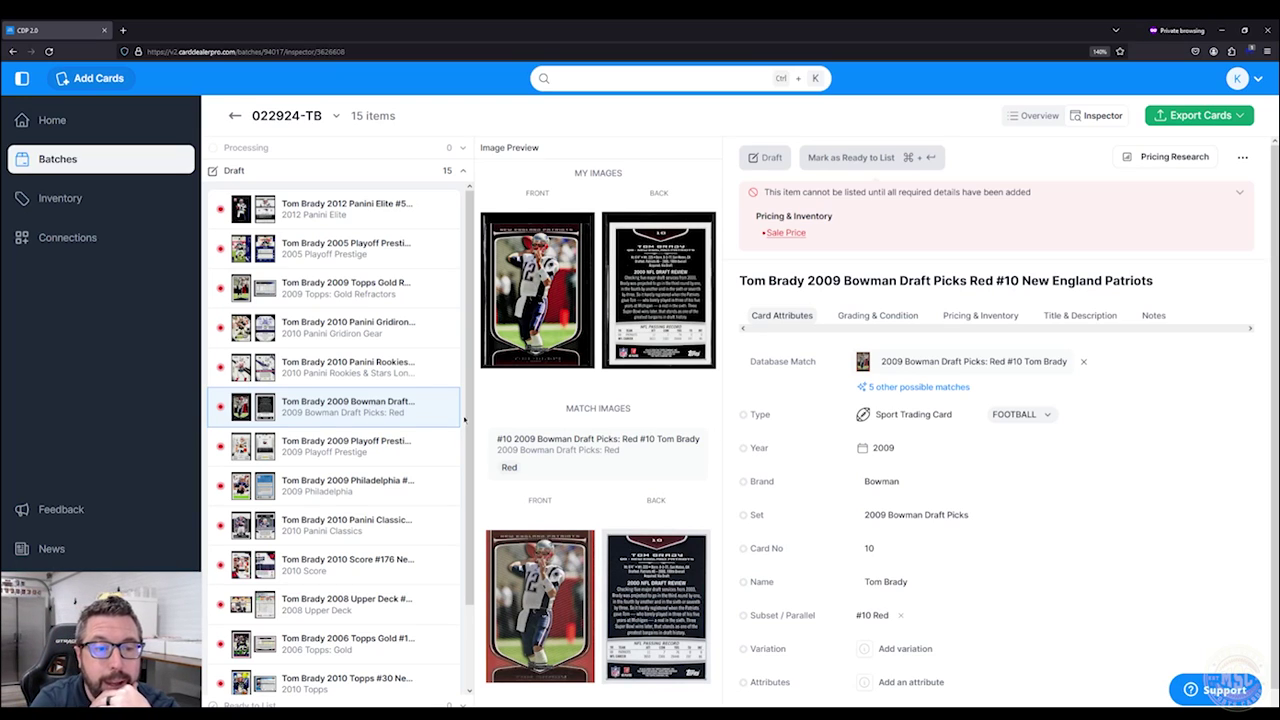
scroll(464, 420, "down", 2)
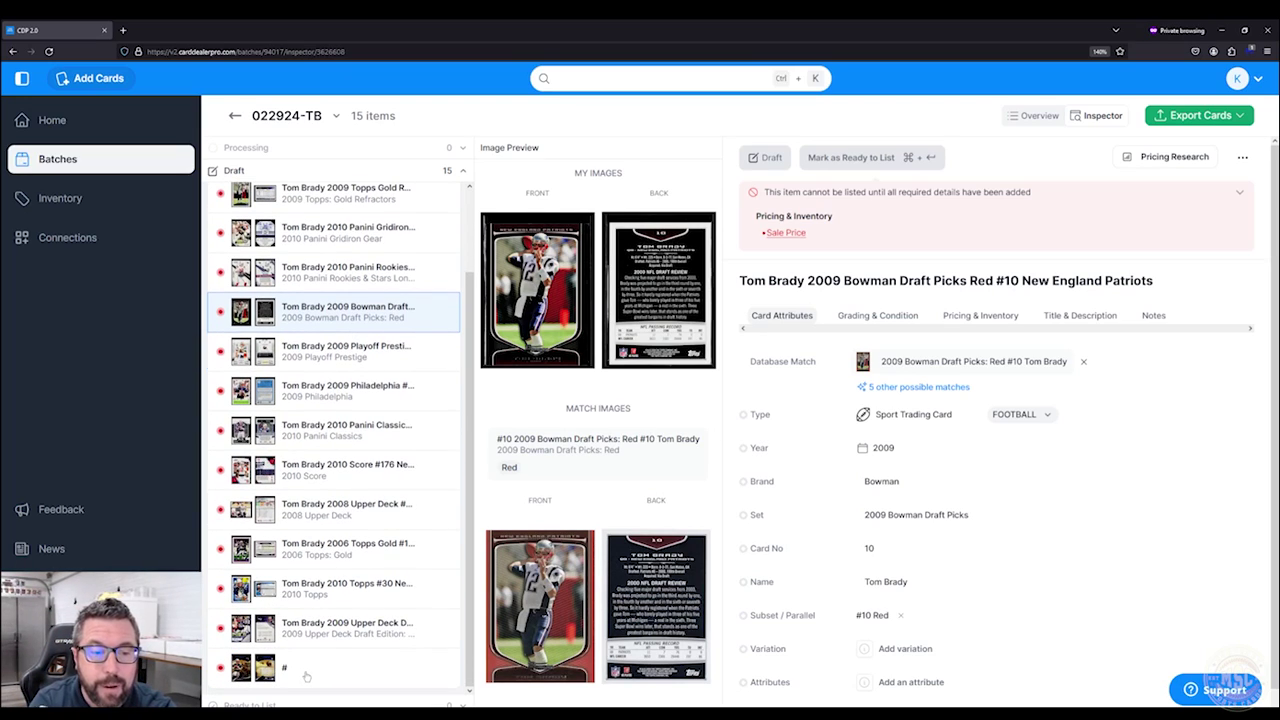
scroll(314, 662, "up", 2)
Replace the database match of the 2009 Topps Gold Refractors card with the 2009 Topps #115a Tom Brady card.
left_click(298, 288)
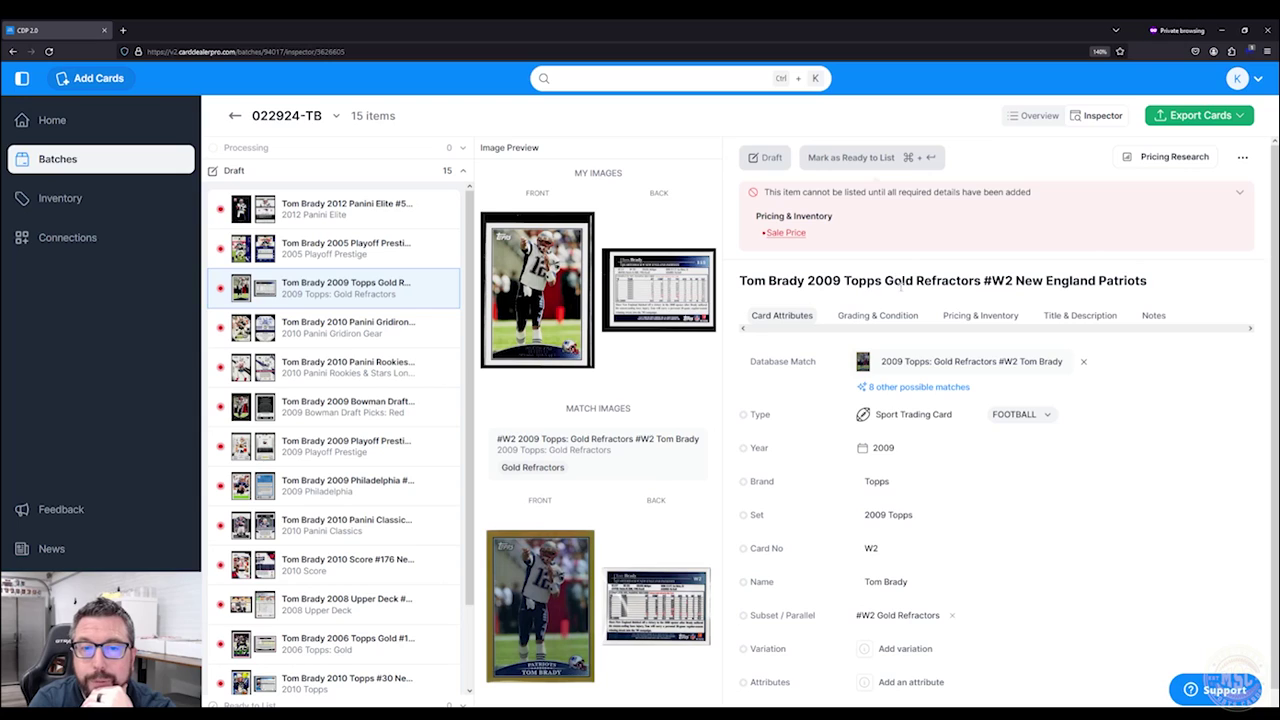
left_click(900, 388)
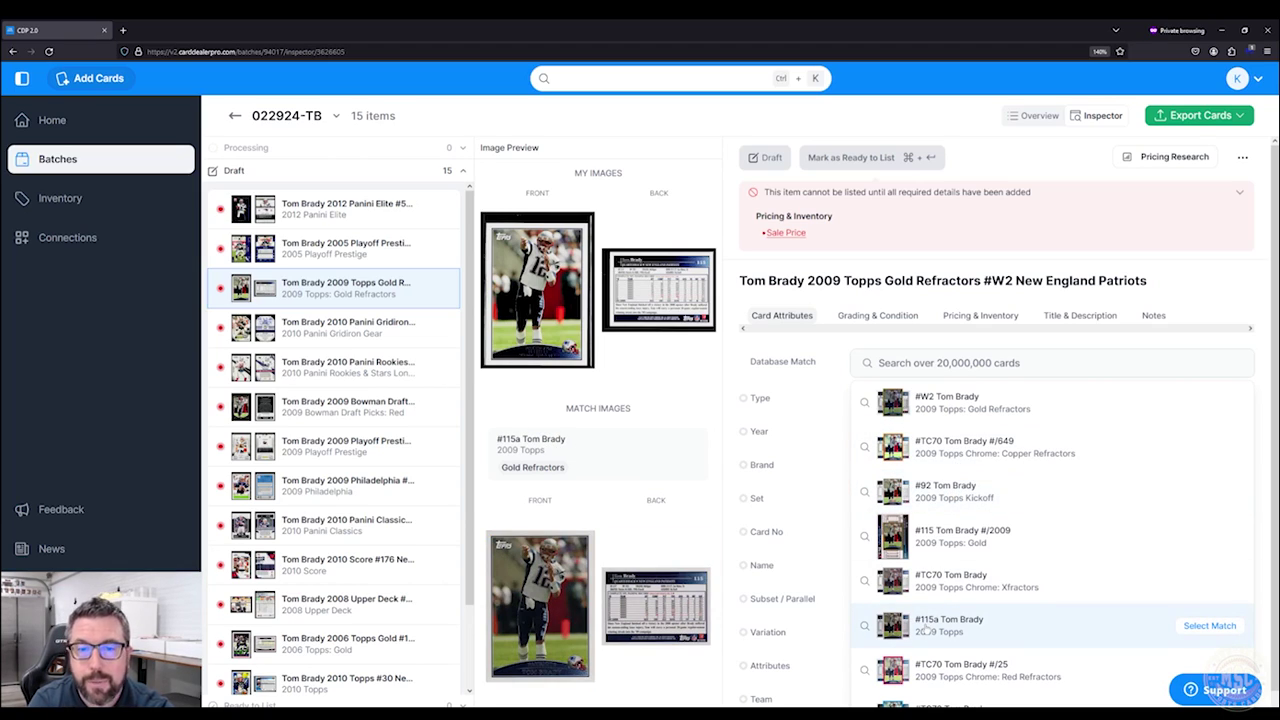
left_click(1209, 626)
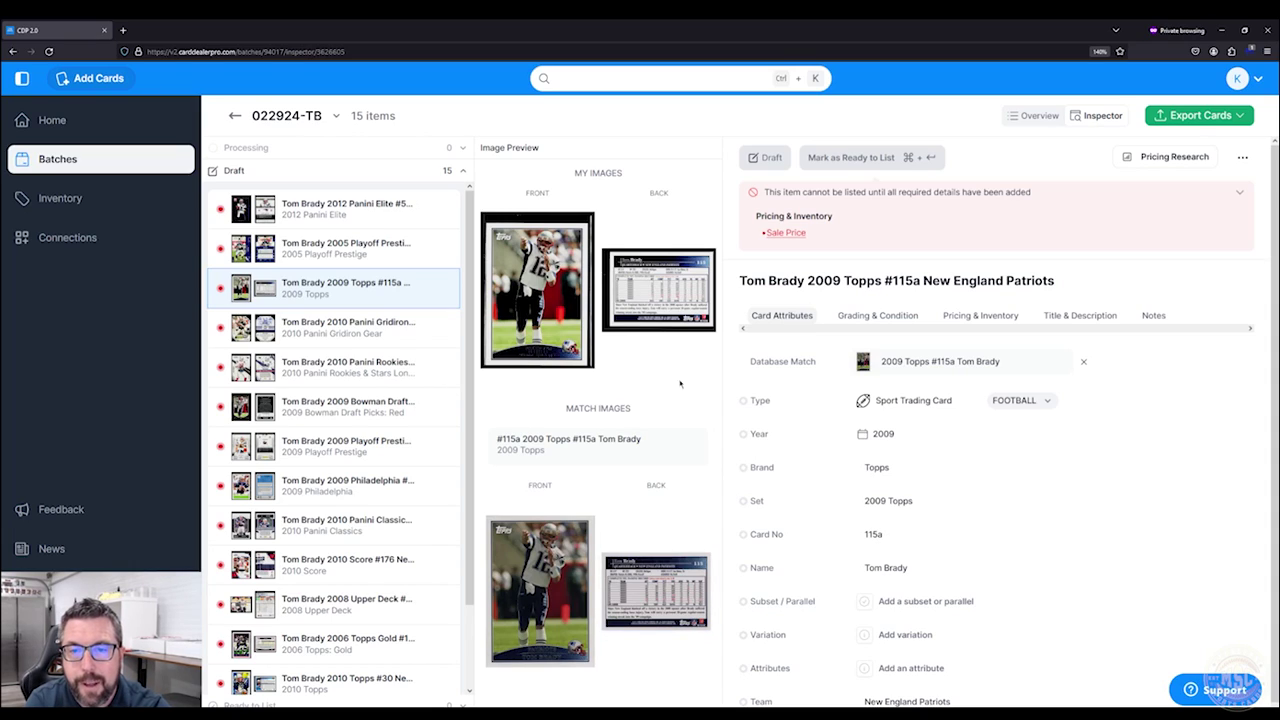
Set the card number of the 2009 Topps Tom Brady card to 115.
left_click(880, 534)
type("W2")
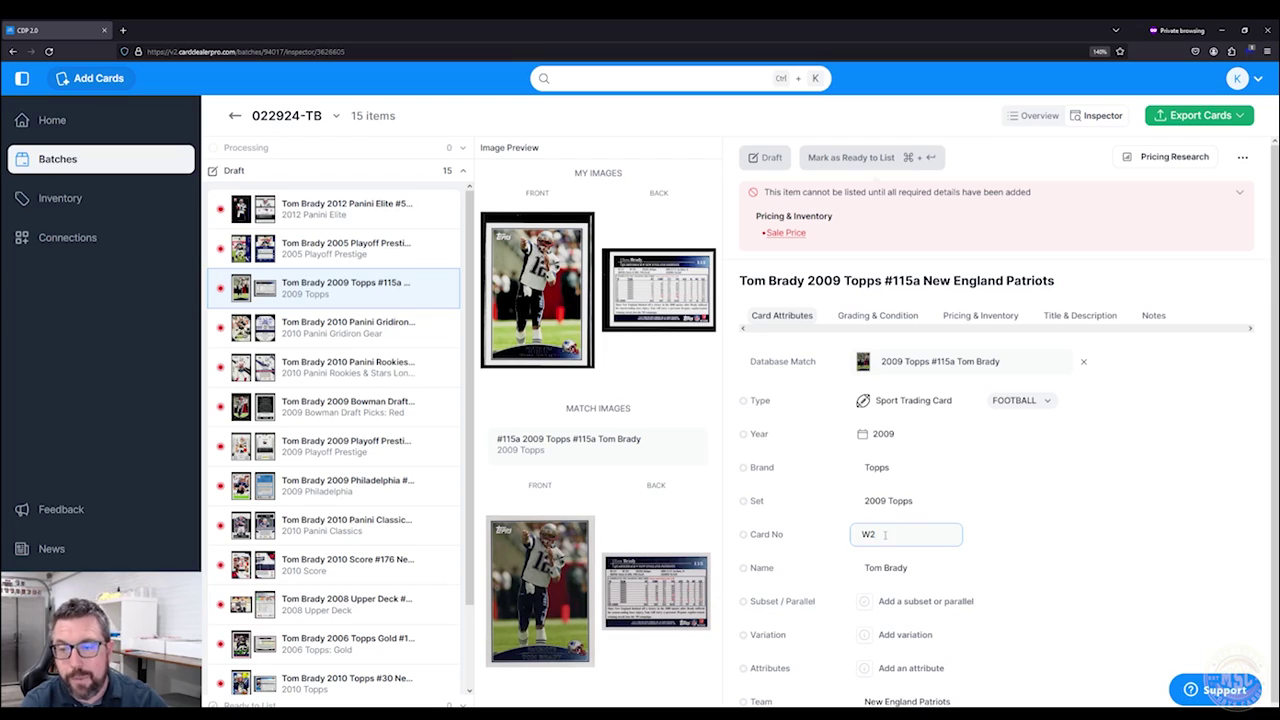
left_click_drag(890, 533, 835, 539)
type("115")
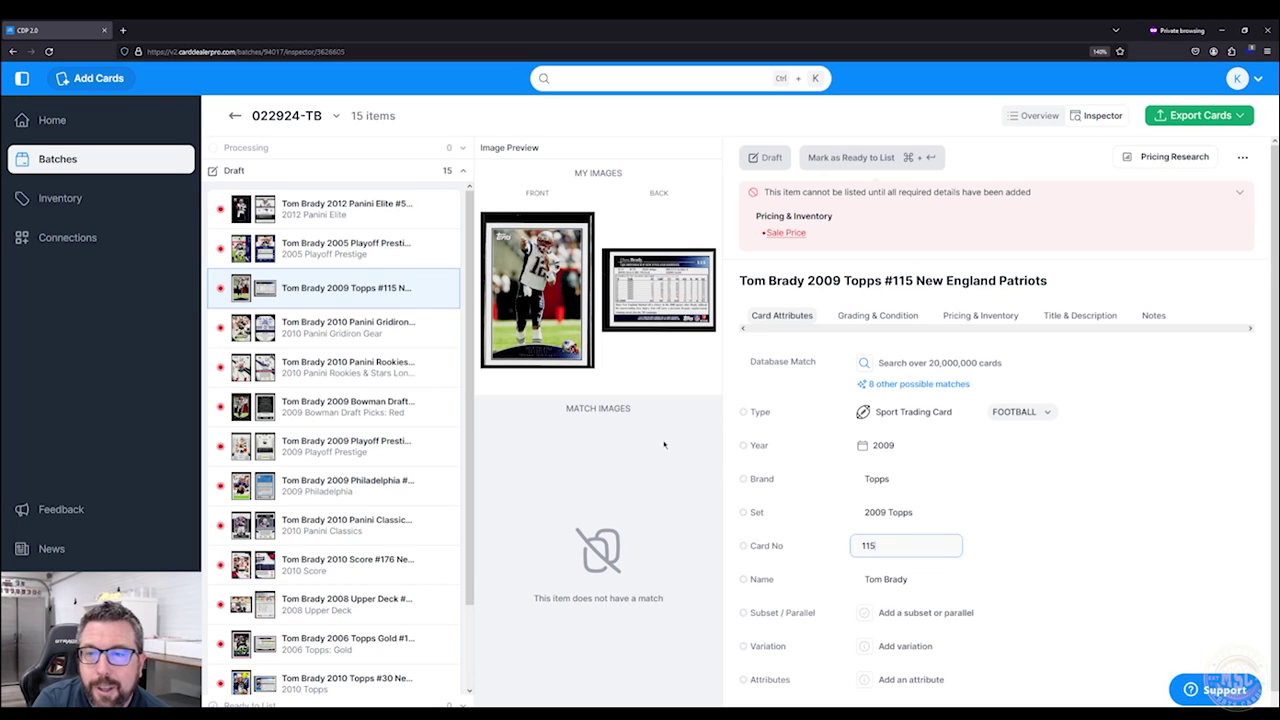
scroll(860, 540, "down", 1)
scroll(888, 630, "up", 1)
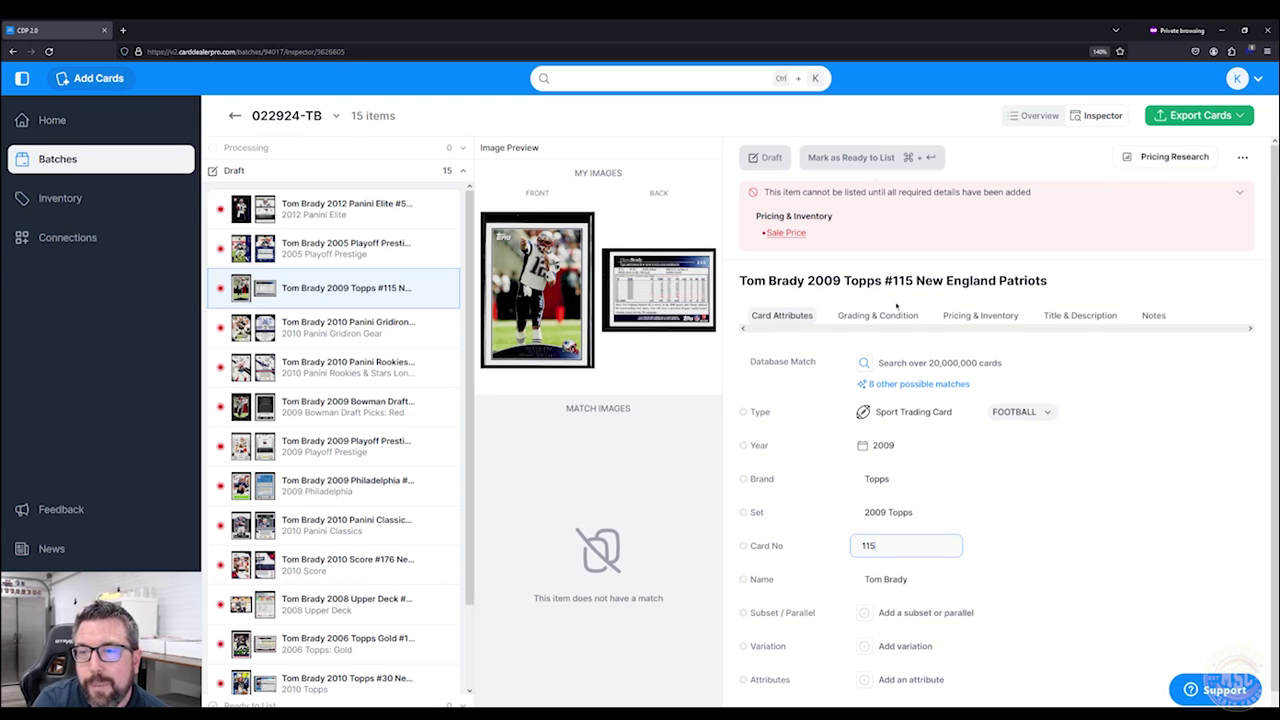
Check the grading and condition, then the pricing and inventory details of the 2009 Topps #115 card.
left_click(884, 315)
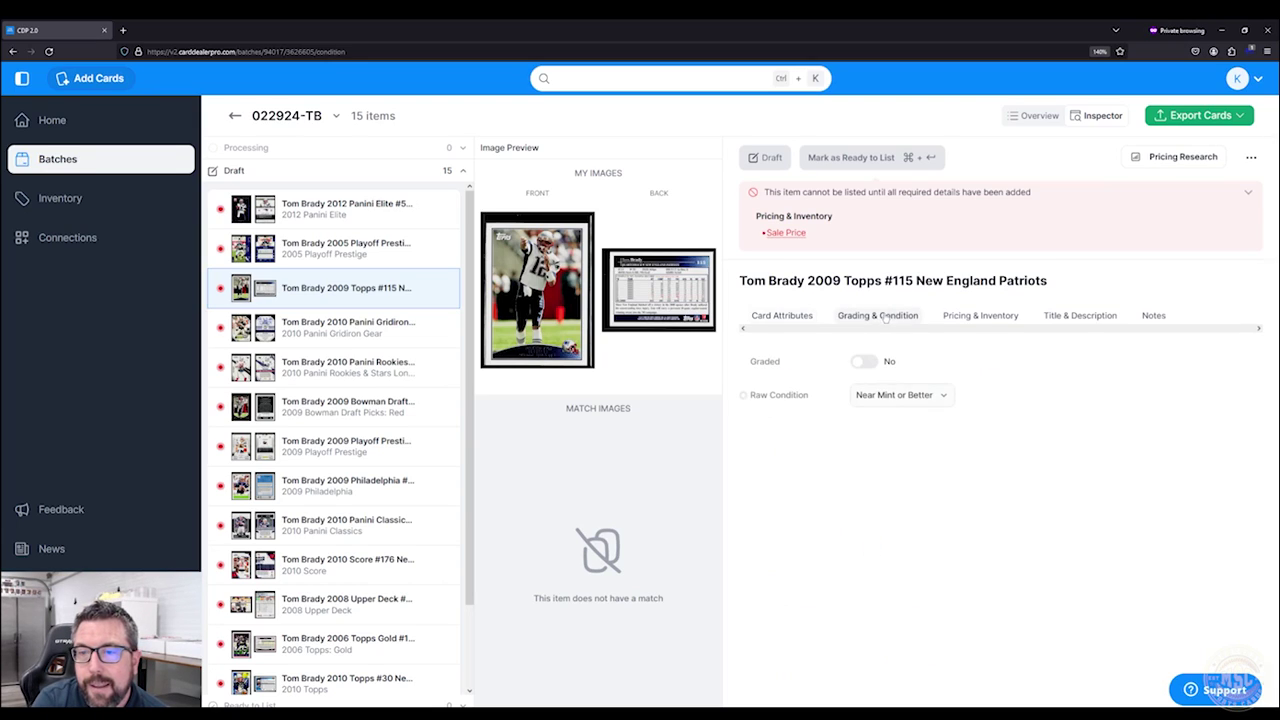
left_click(984, 317)
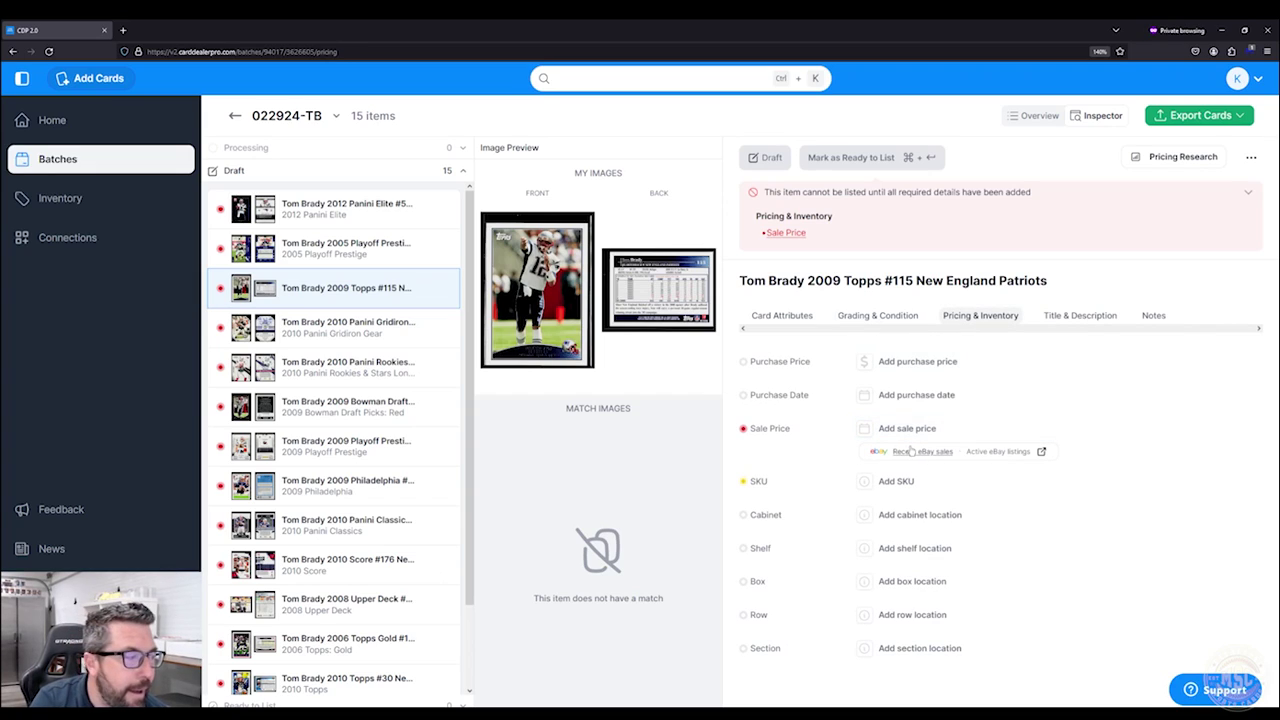
left_click(786, 316)
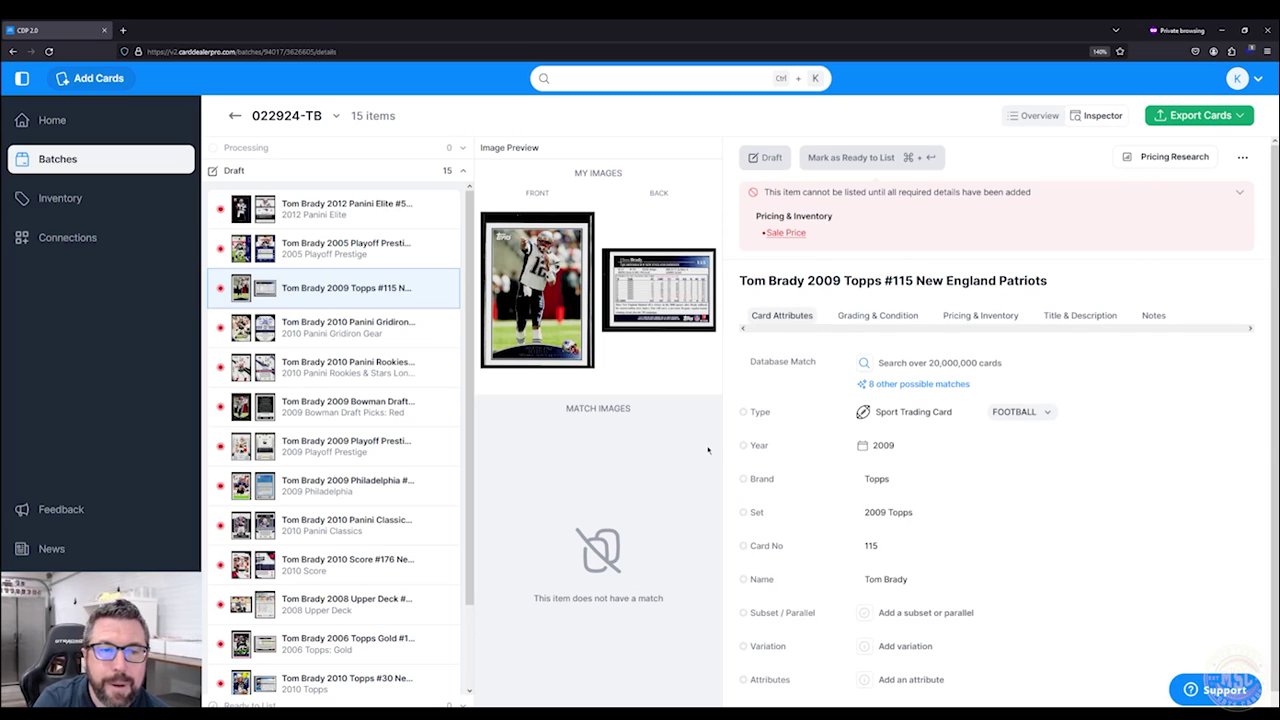
Replace the database match of the 2010 Panini Rookies & Stars Longevity card with 2010 Panini Rookies & Stars #88 Tom Brady.
left_click(326, 334)
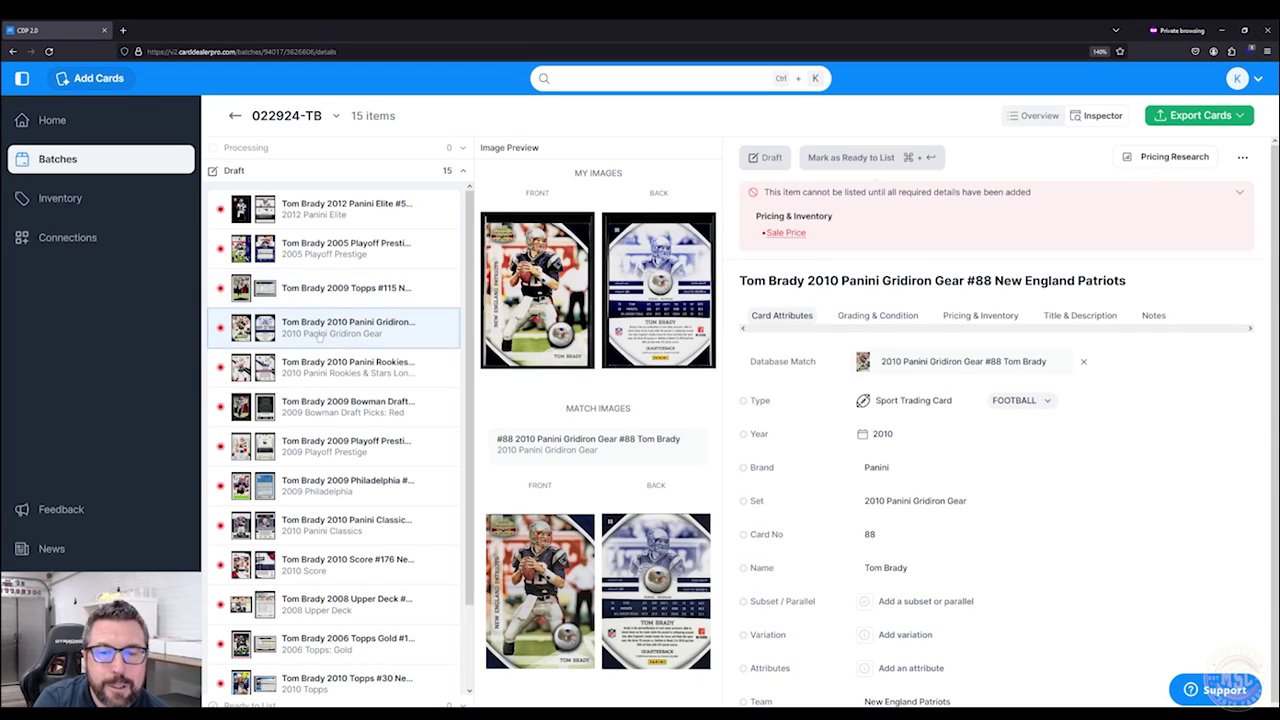
left_click(308, 371)
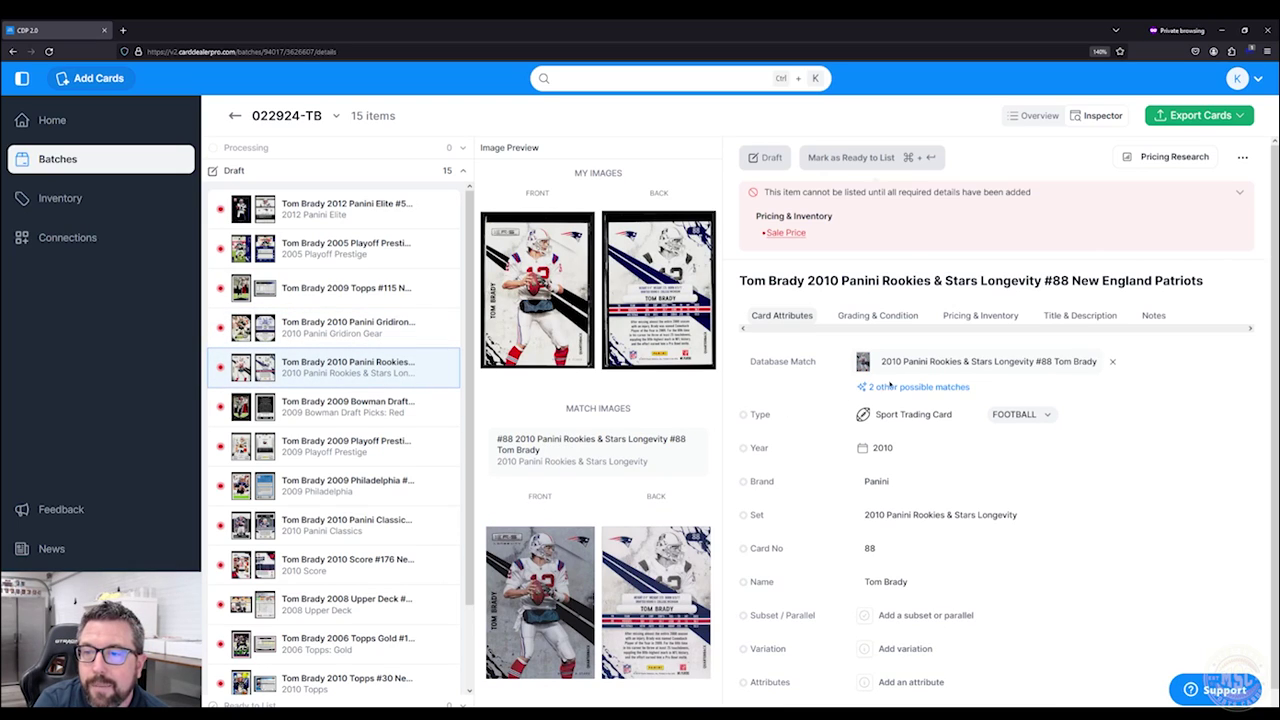
left_click(881, 387)
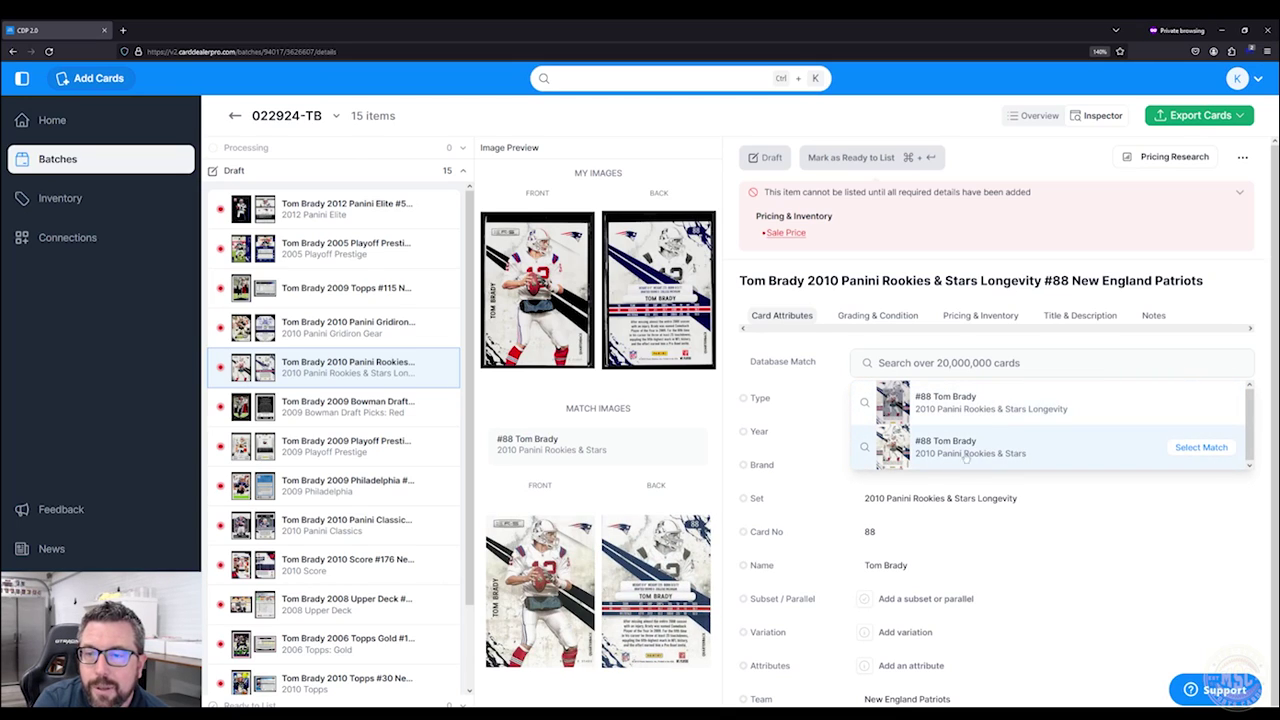
left_click(1203, 448)
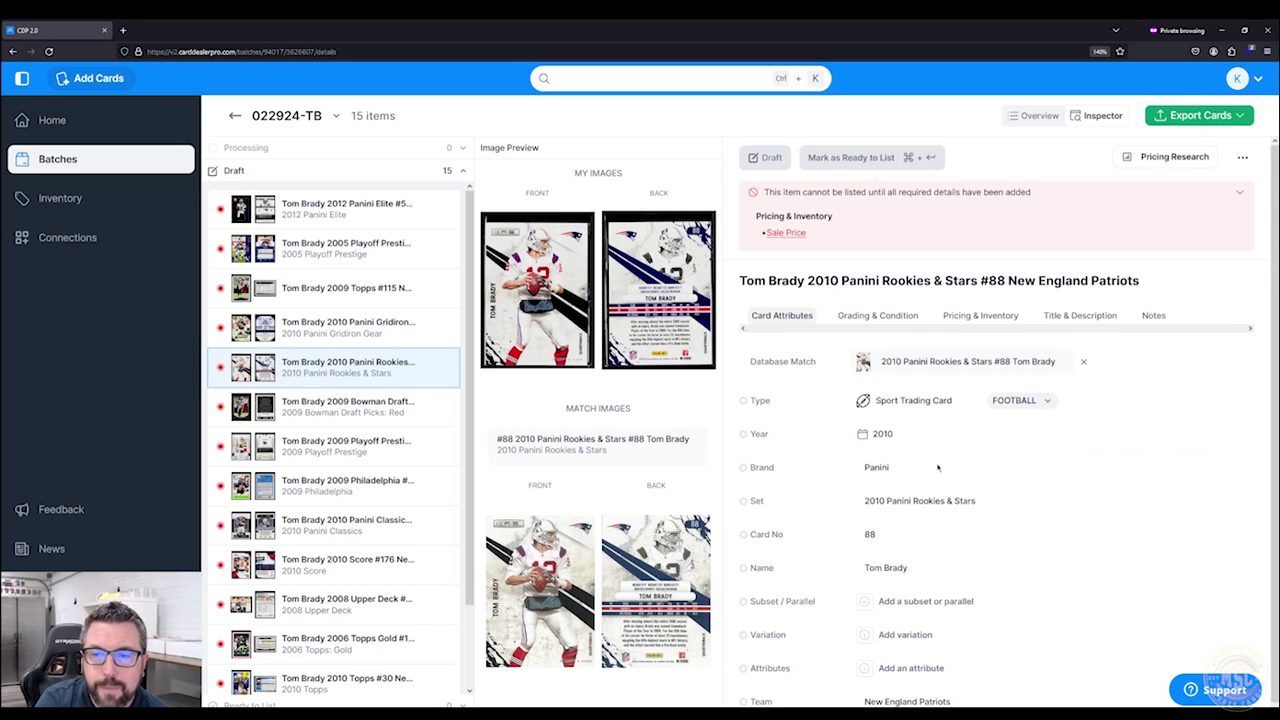
Remove the #10 Red parallel from the 2009 Bowman Draft Picks card.
left_click(342, 413)
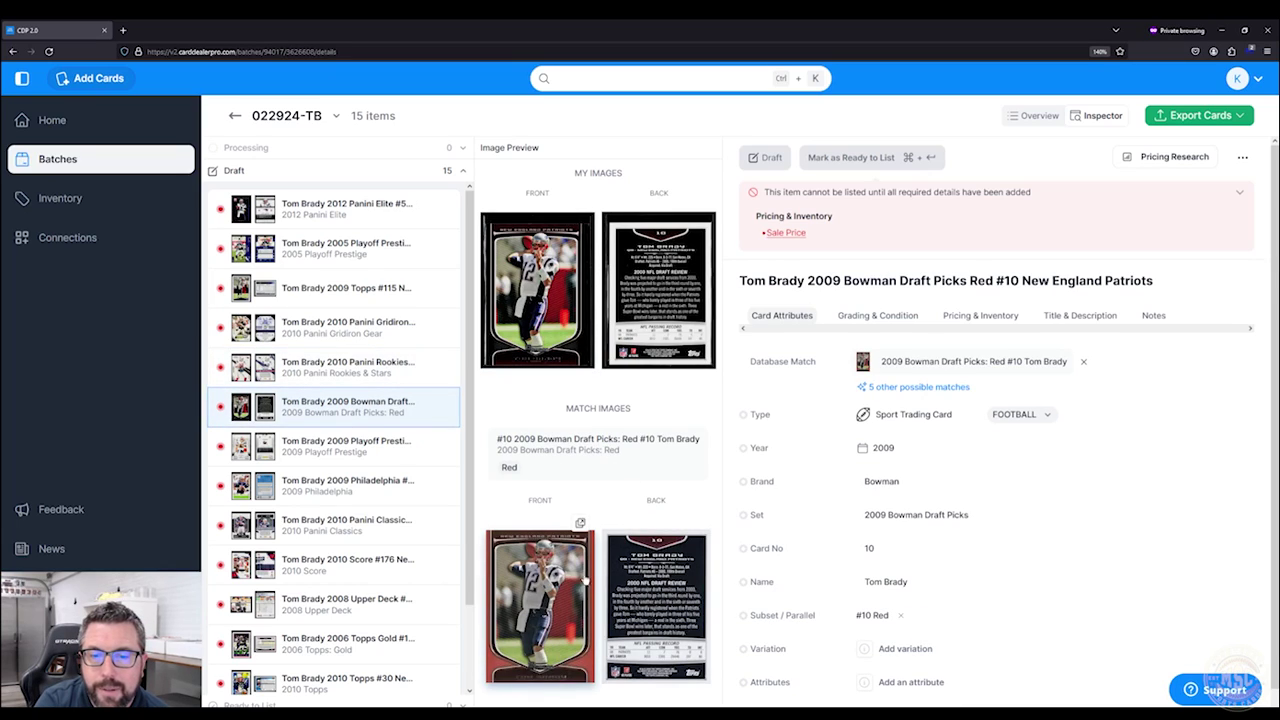
scroll(937, 563, "down", 1)
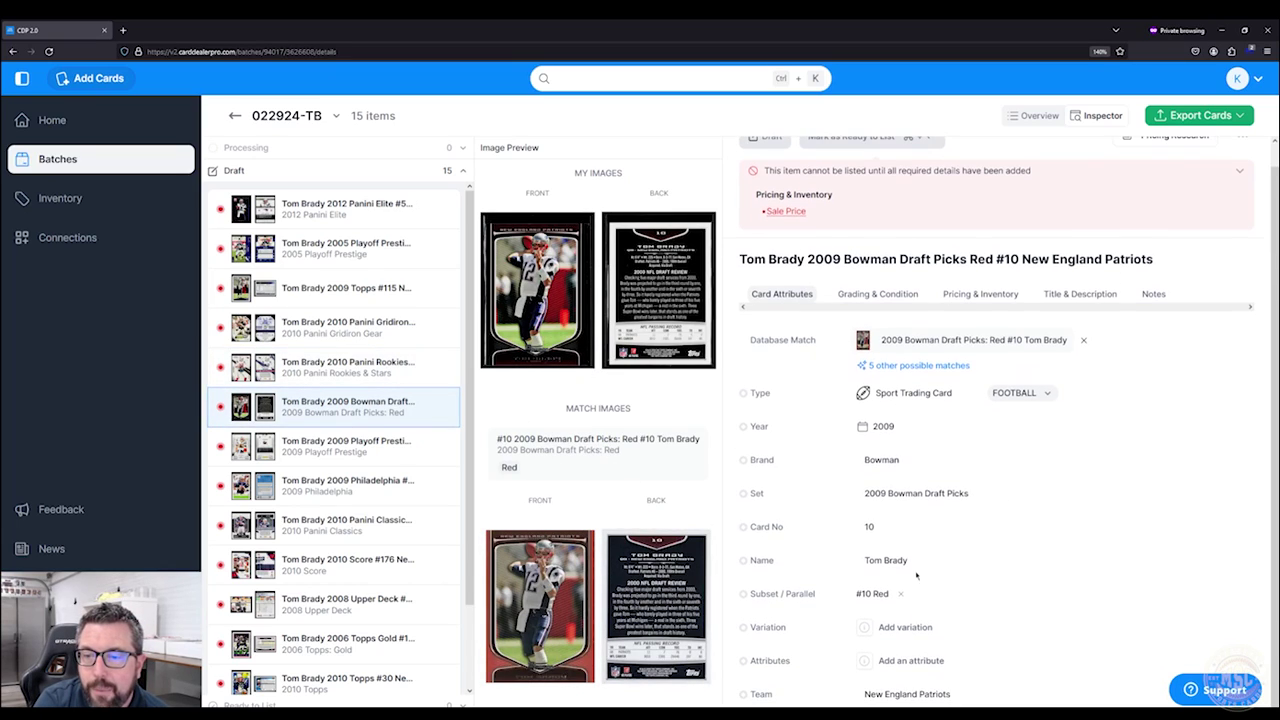
scroll(905, 500, "up", 1)
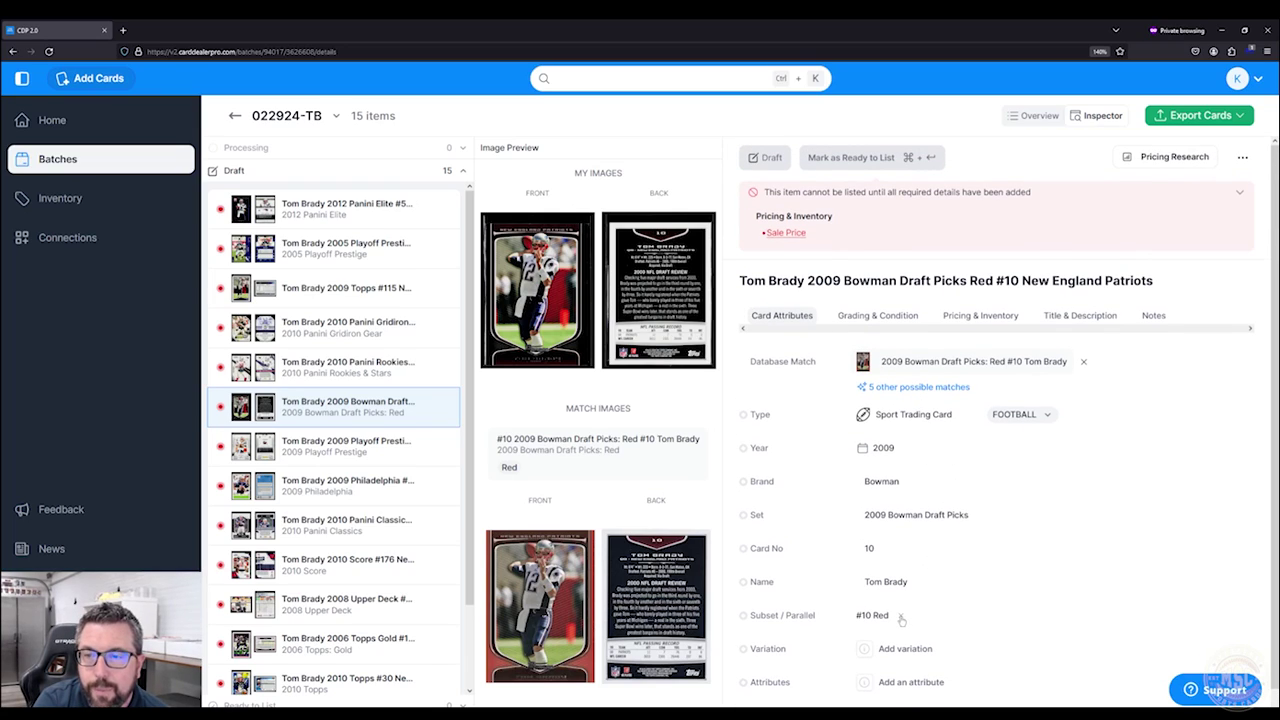
left_click_drag(970, 281, 986, 281)
left_click(991, 282)
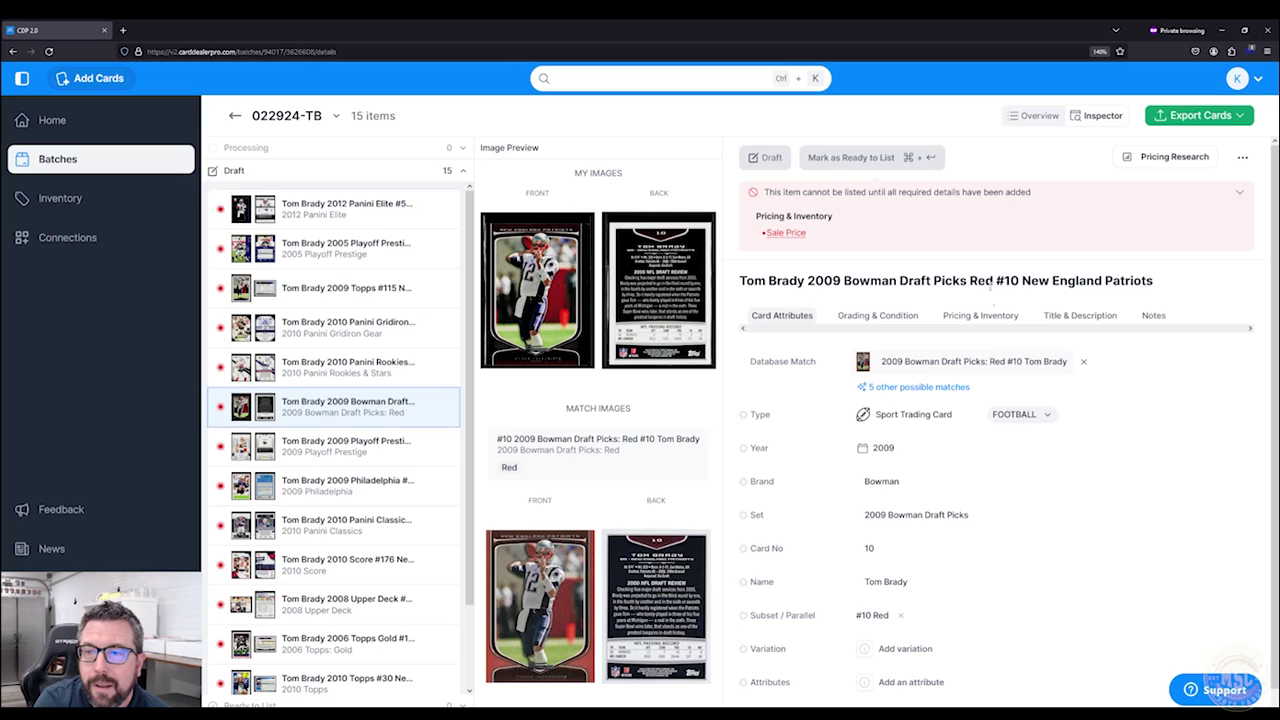
left_click(901, 617)
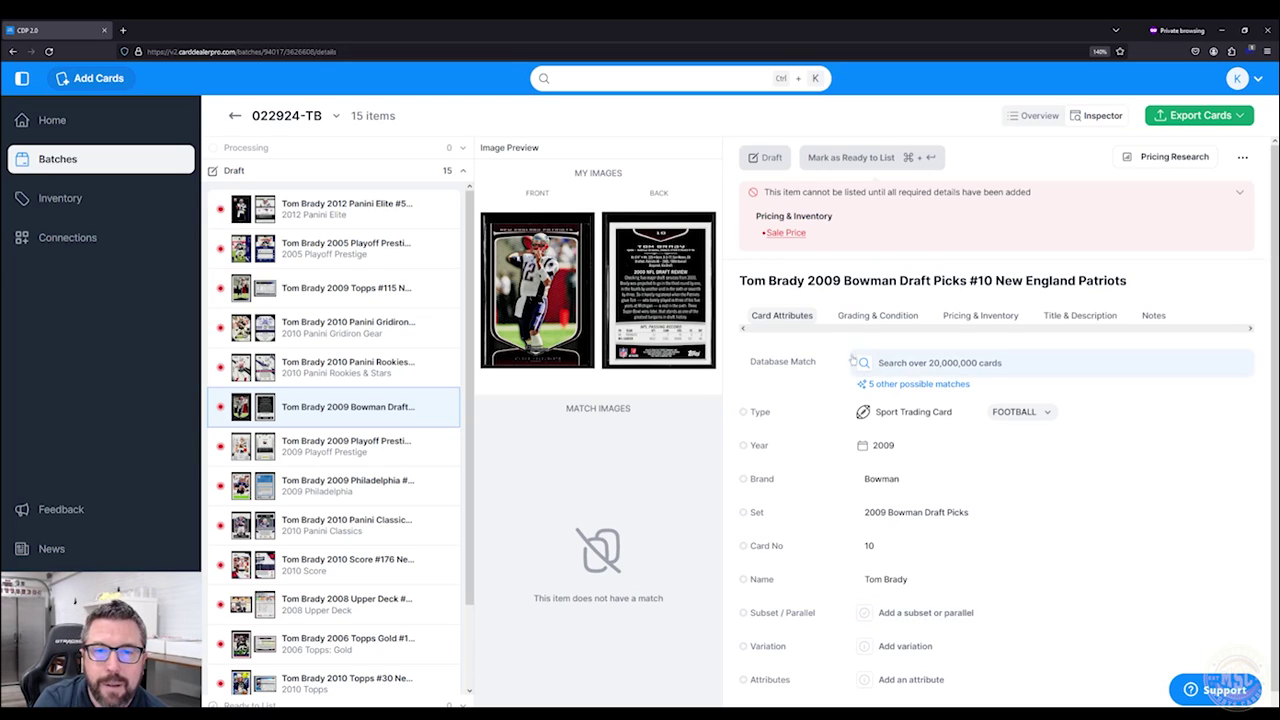
Review the draft cards from 2009 Playoff Prestige through 2006 Topps Gold against their match images.
left_click(325, 440)
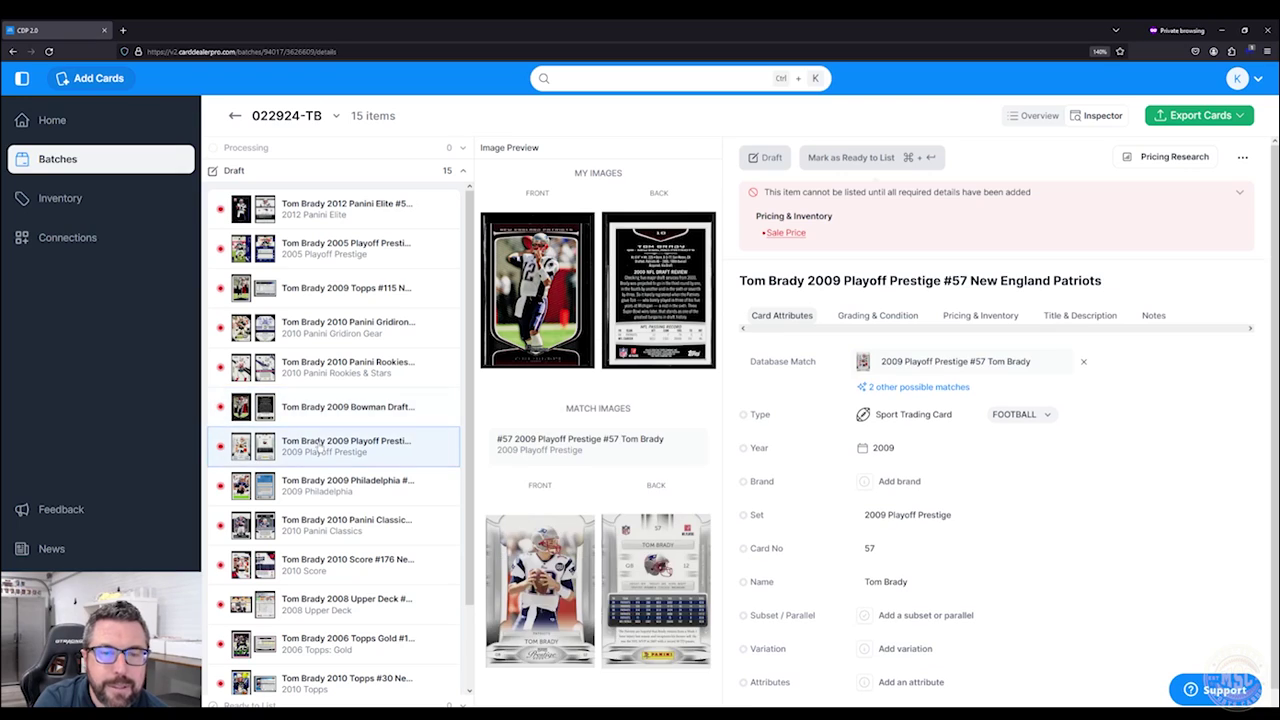
scroll(345, 370, "down", 2)
left_click(335, 395)
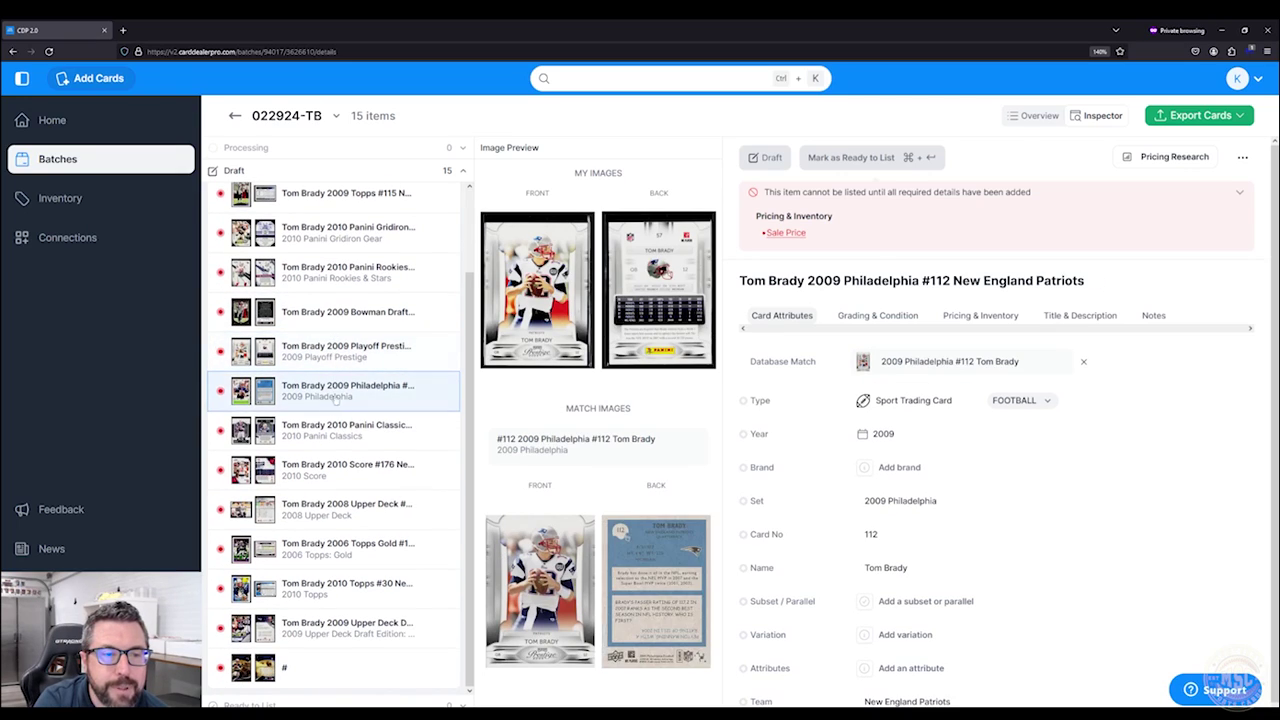
left_click(352, 433)
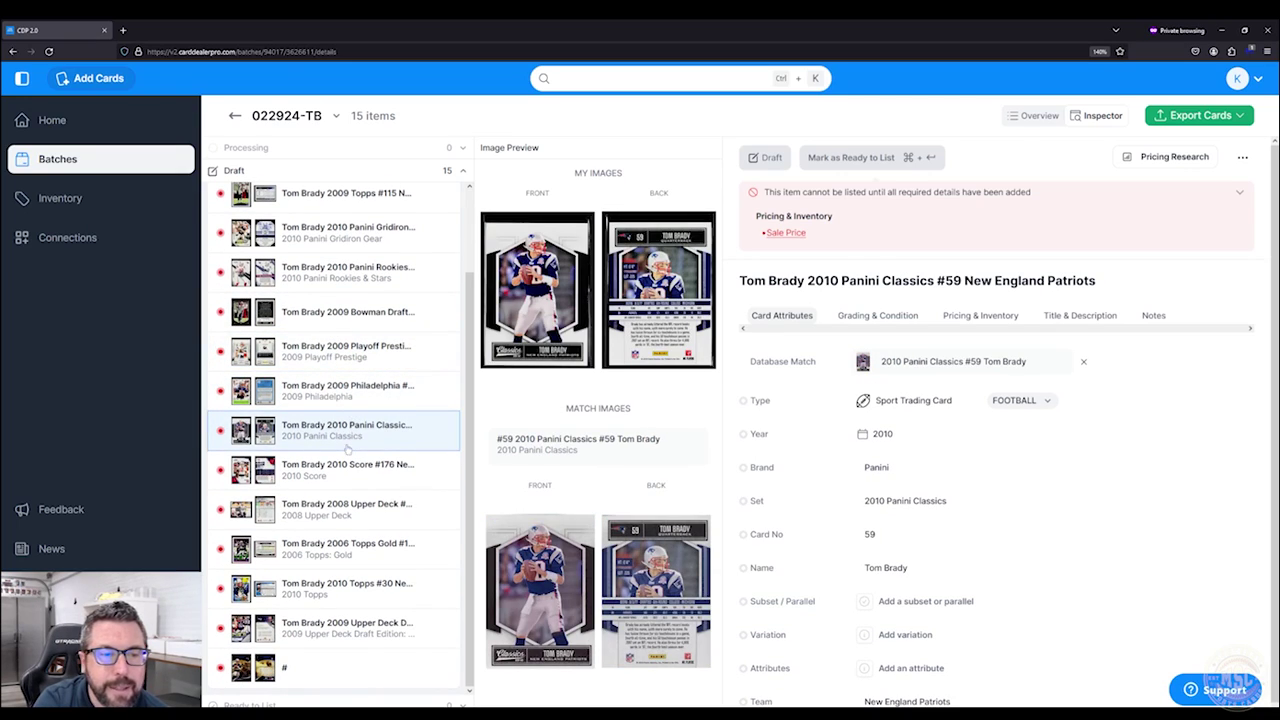
left_click(335, 478)
left_click(340, 512)
left_click(342, 546)
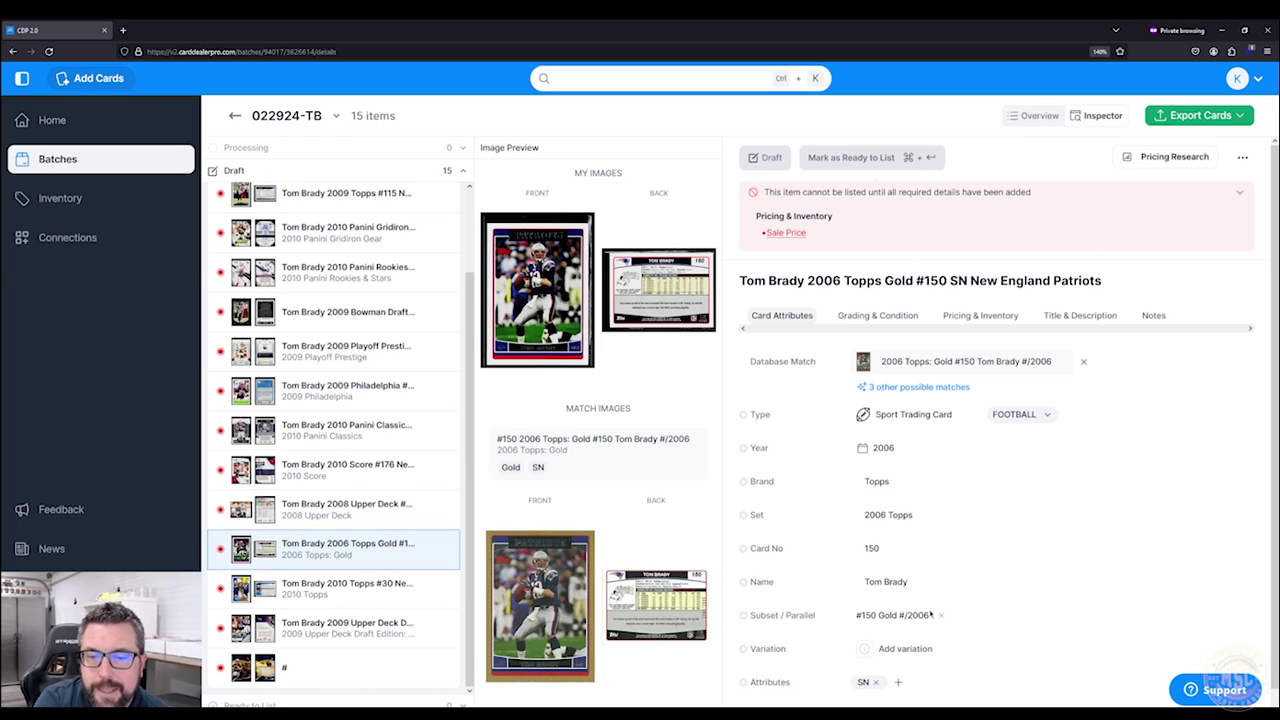
Examine the enlarged front and back match images of the 2006 Topps Gold #150 card, including the serial number area.
left_click(656, 605)
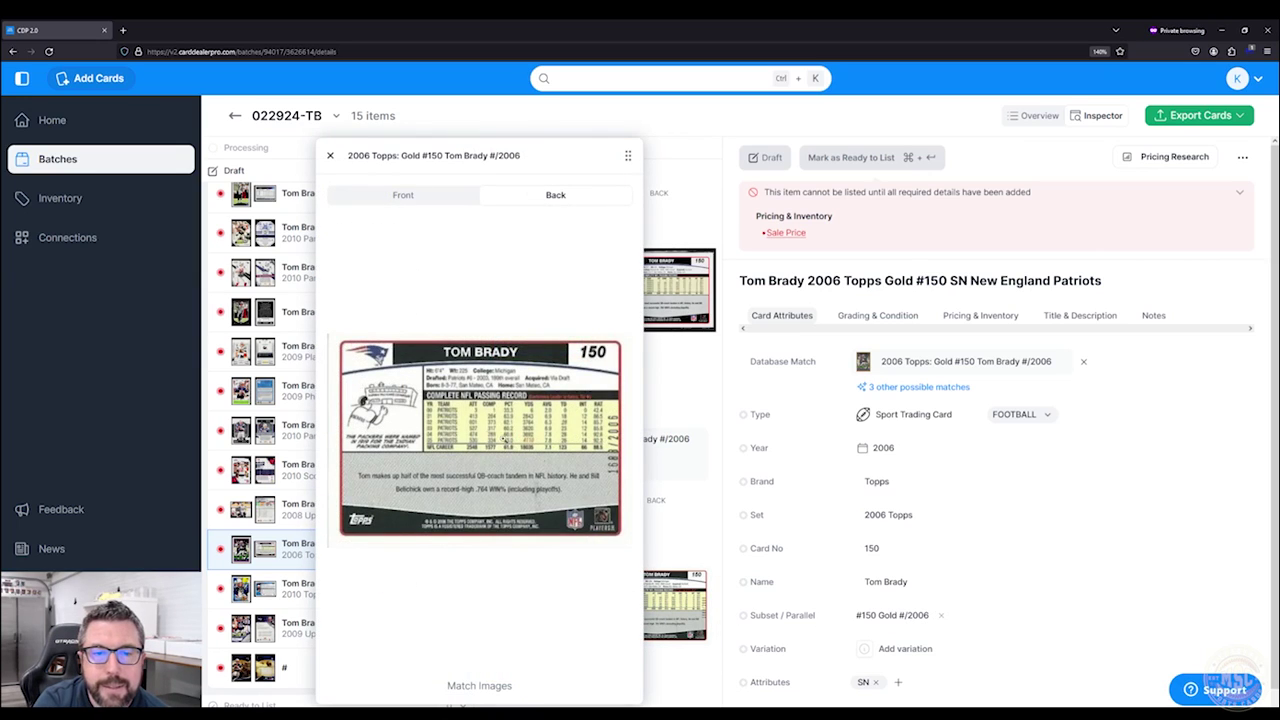
scroll(494, 439, "up", 3)
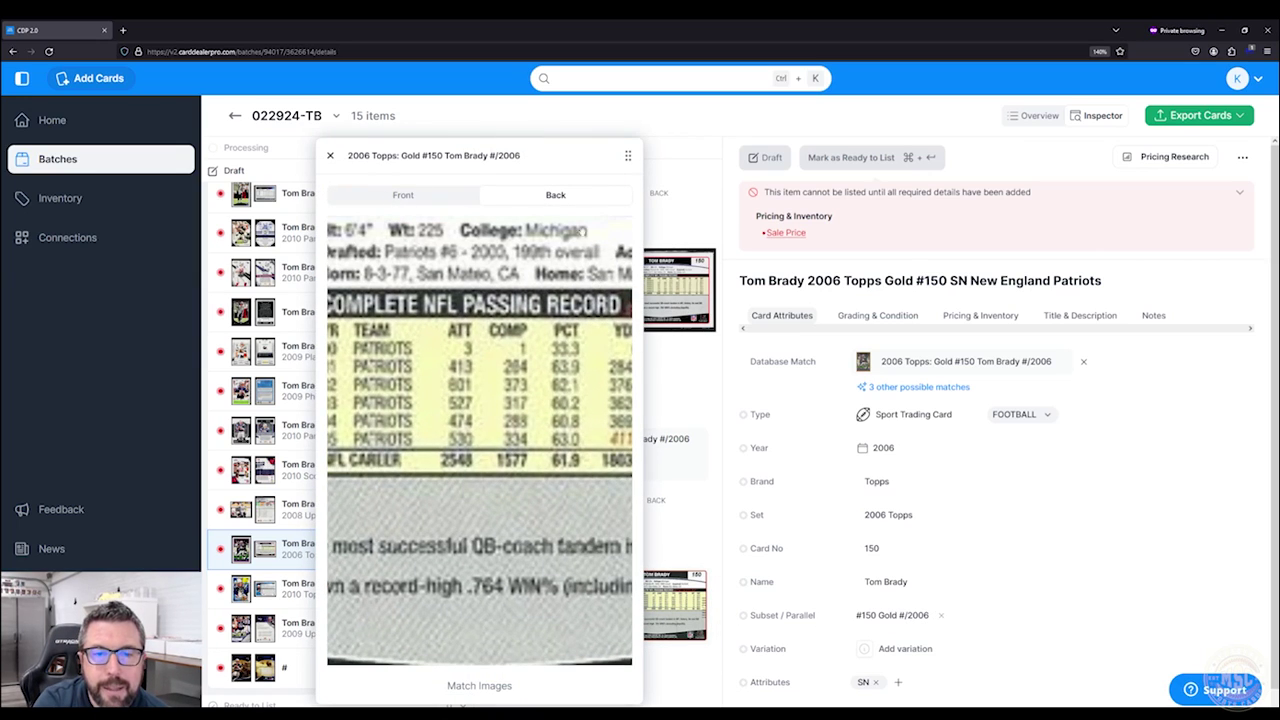
left_click(368, 200)
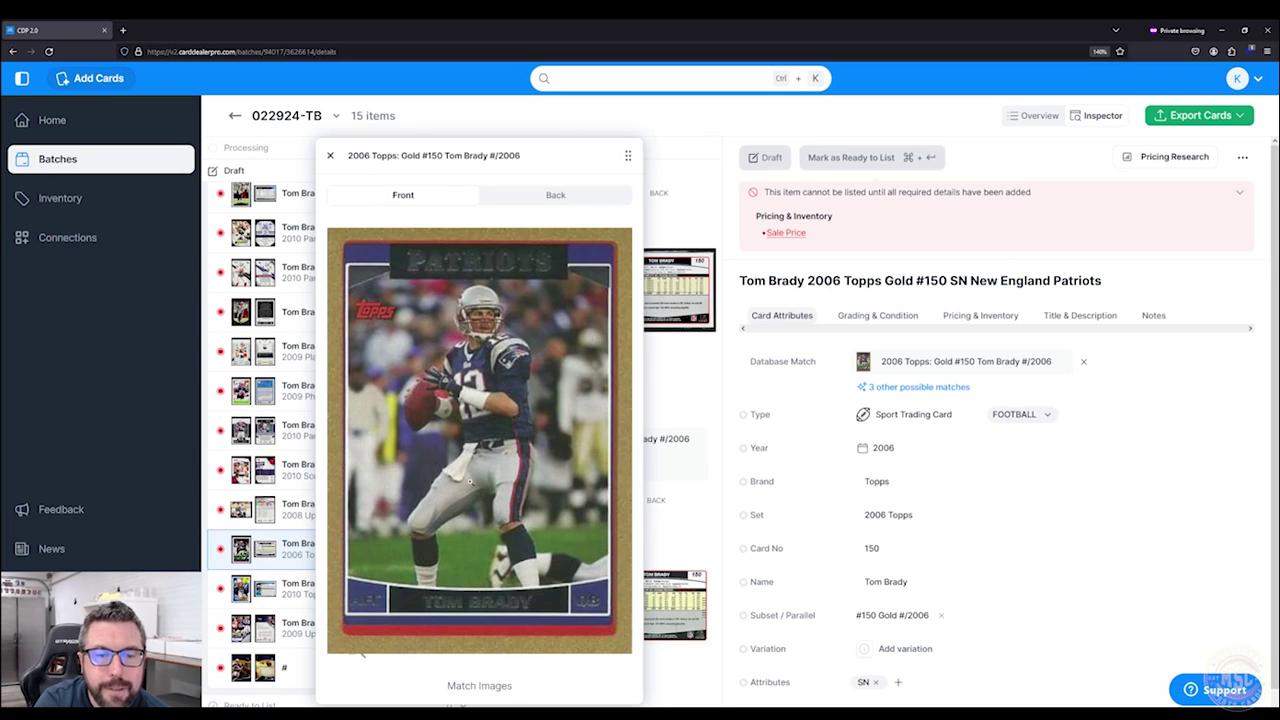
left_click(555, 196)
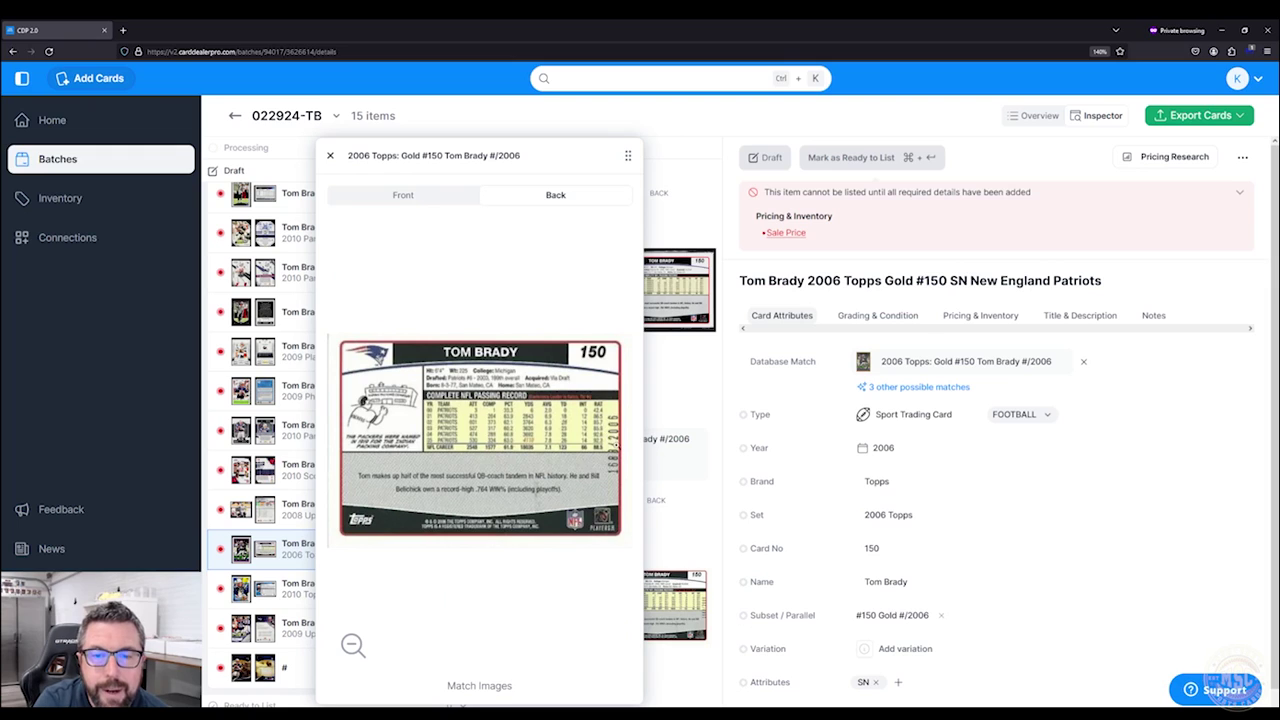
left_click(614, 445)
left_click_drag(620, 462, 437, 460)
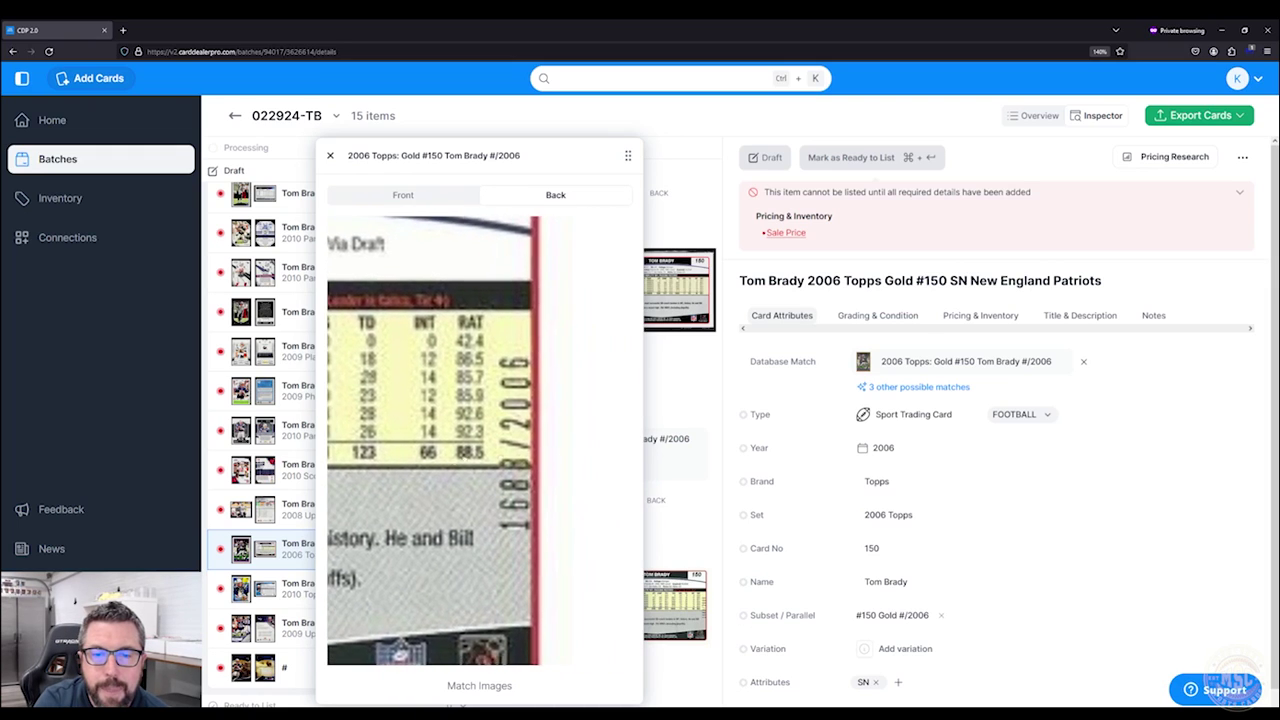
left_click_drag(545, 397, 435, 394)
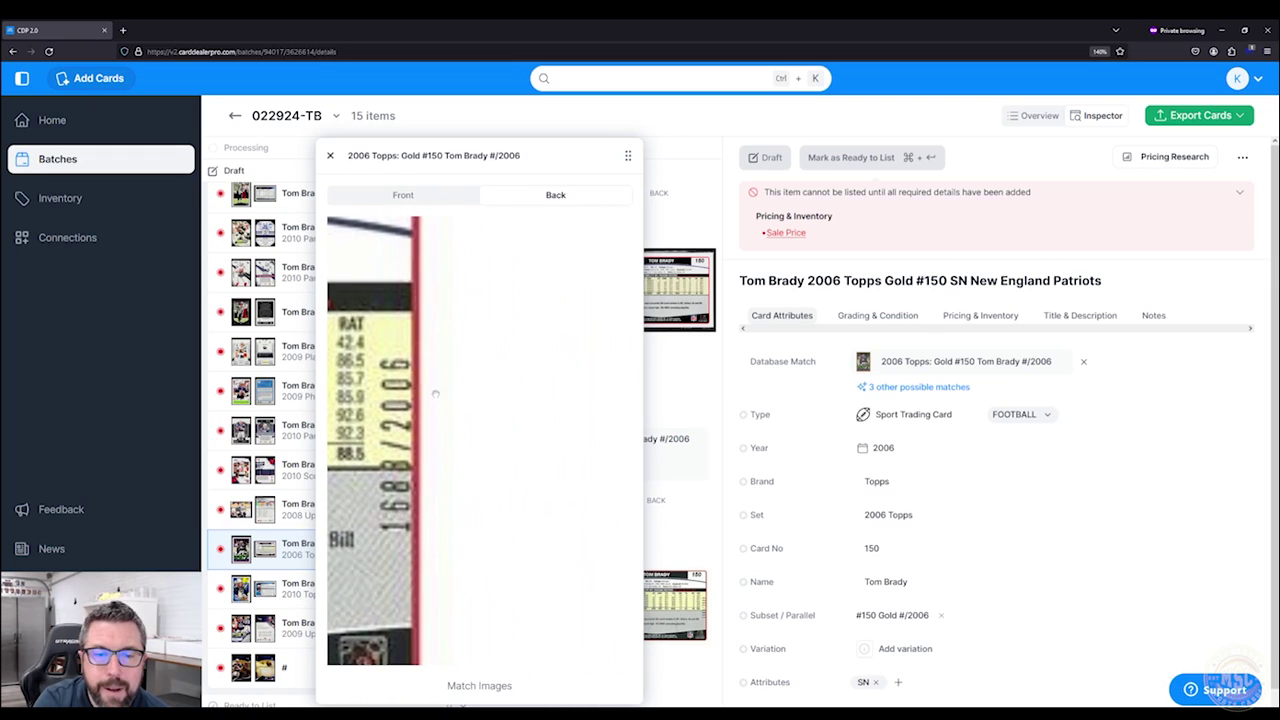
left_click(331, 155)
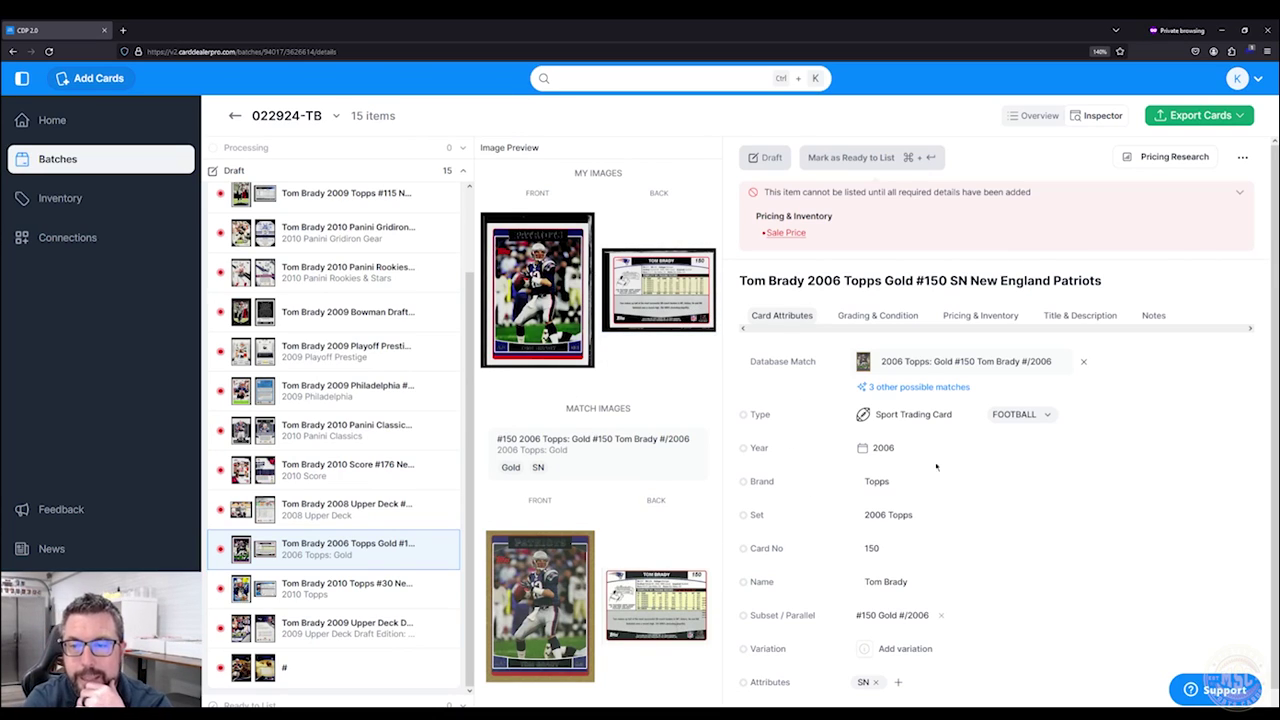
Change the 2006 Topps Gold card's database match to 2006 Topps #150 Tom Brady and remove its SN attribute.
left_click(921, 368)
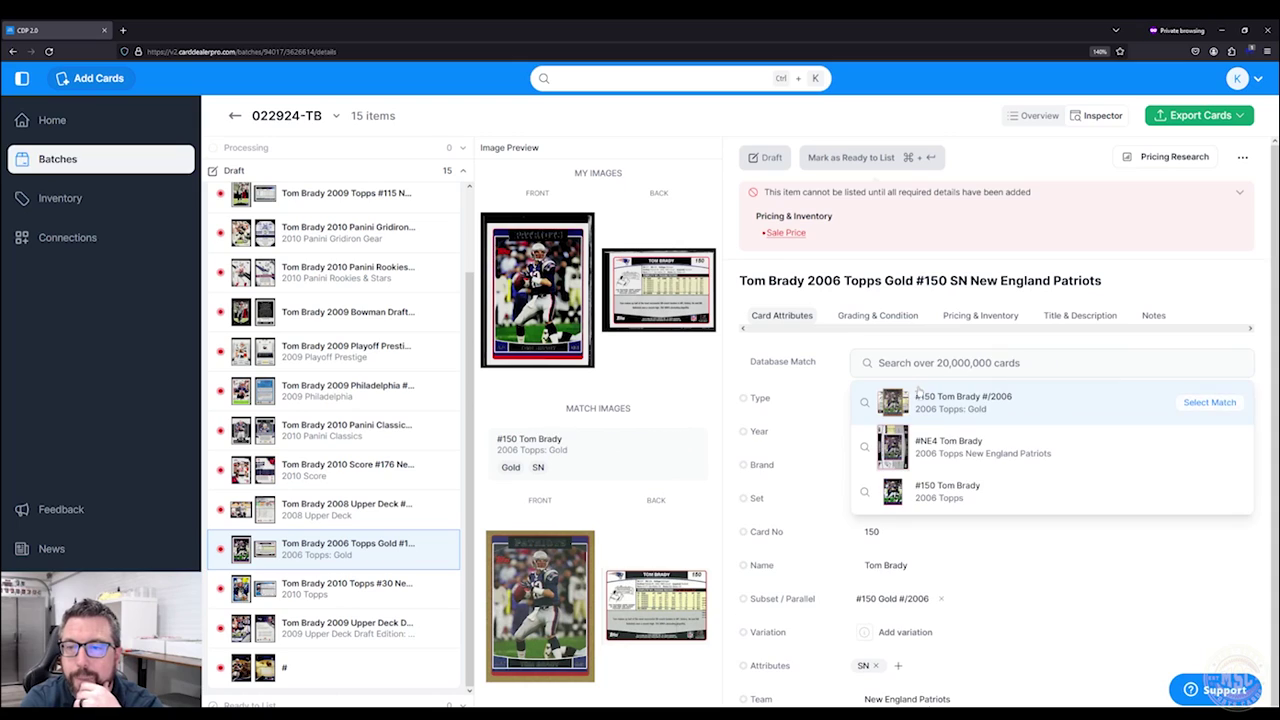
mouse_move(1017, 507)
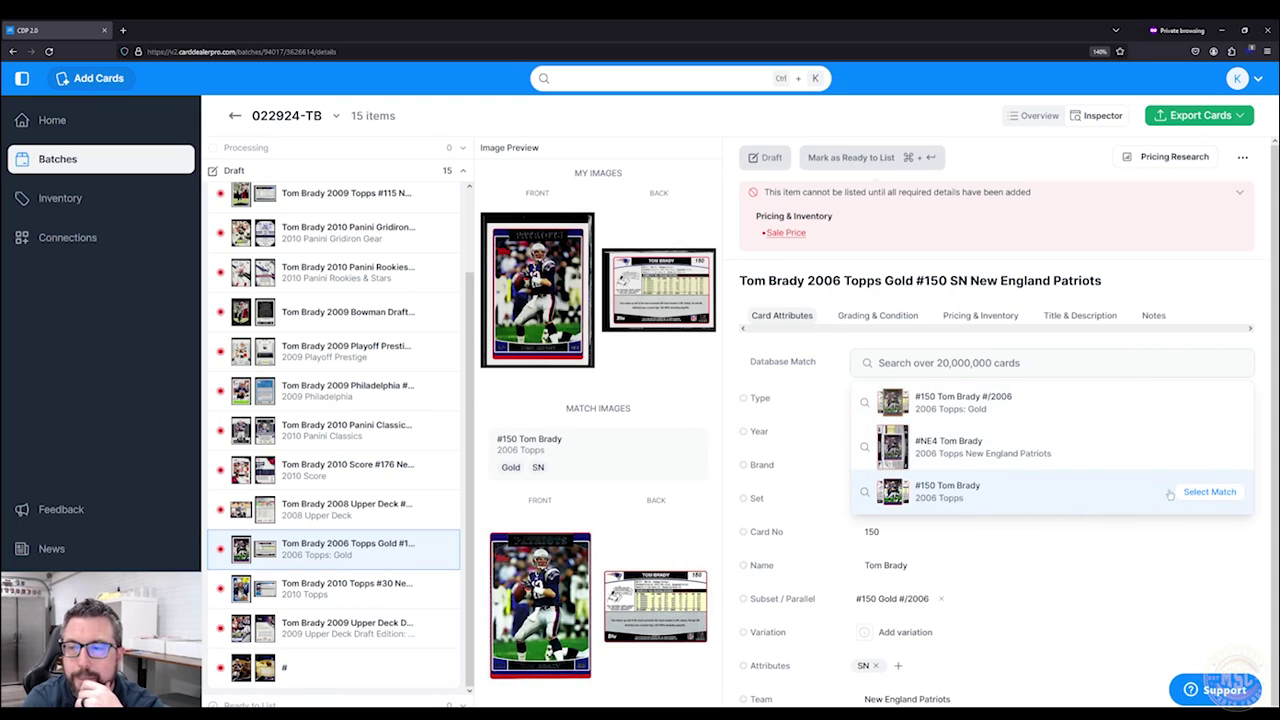
left_click(1209, 492)
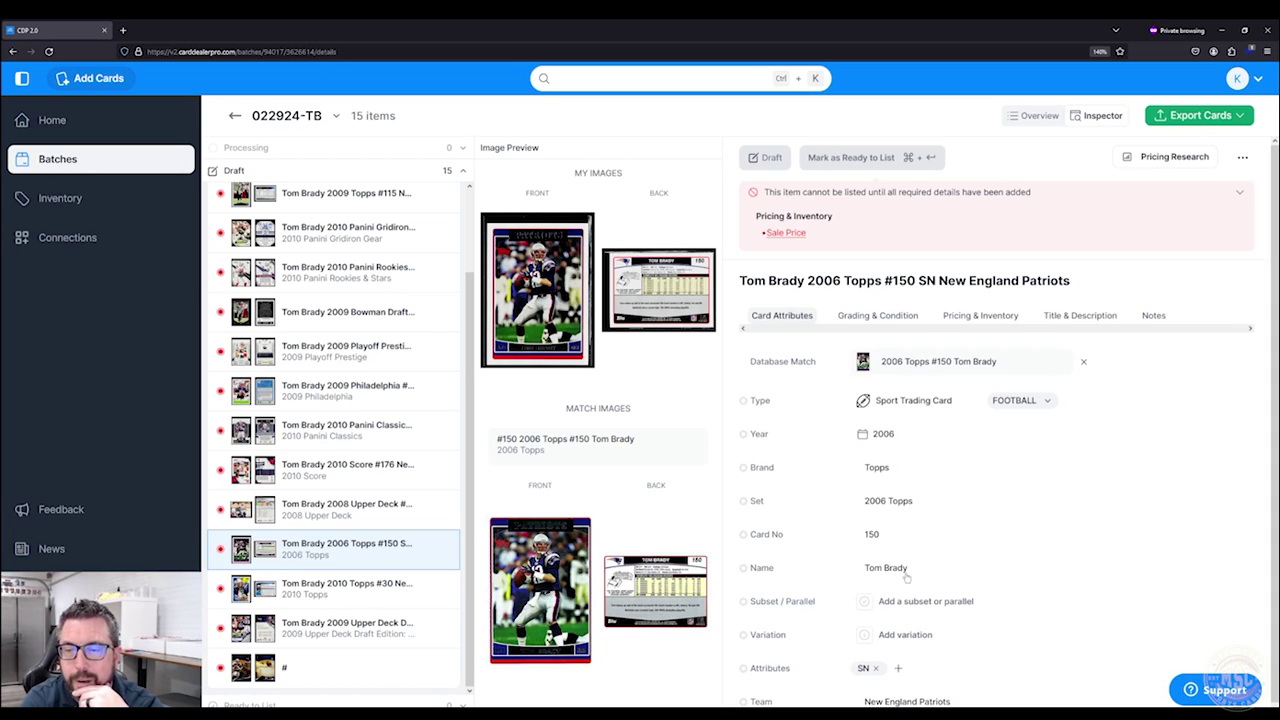
left_click(876, 669)
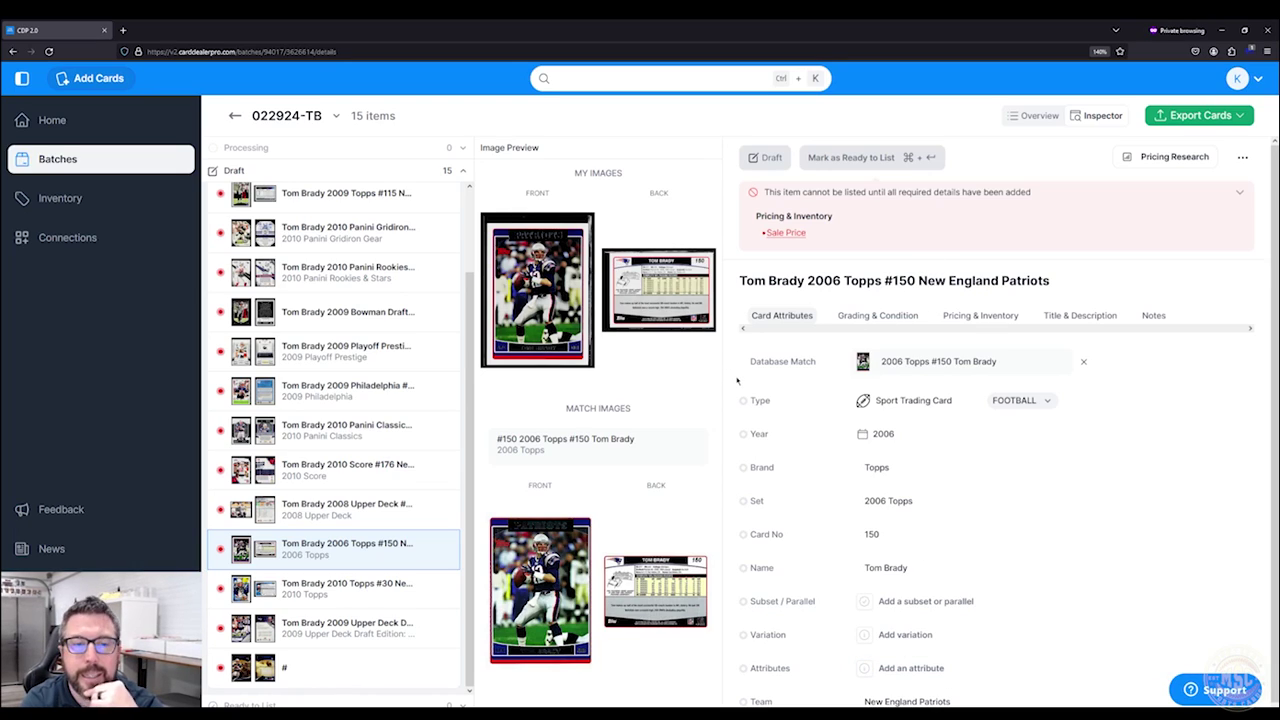
Replace the database match of the 2009 Upper Deck Draft Edition Brown card with 2009 Upper Deck Draft Edition #187 Tom Brady.
left_click(338, 580)
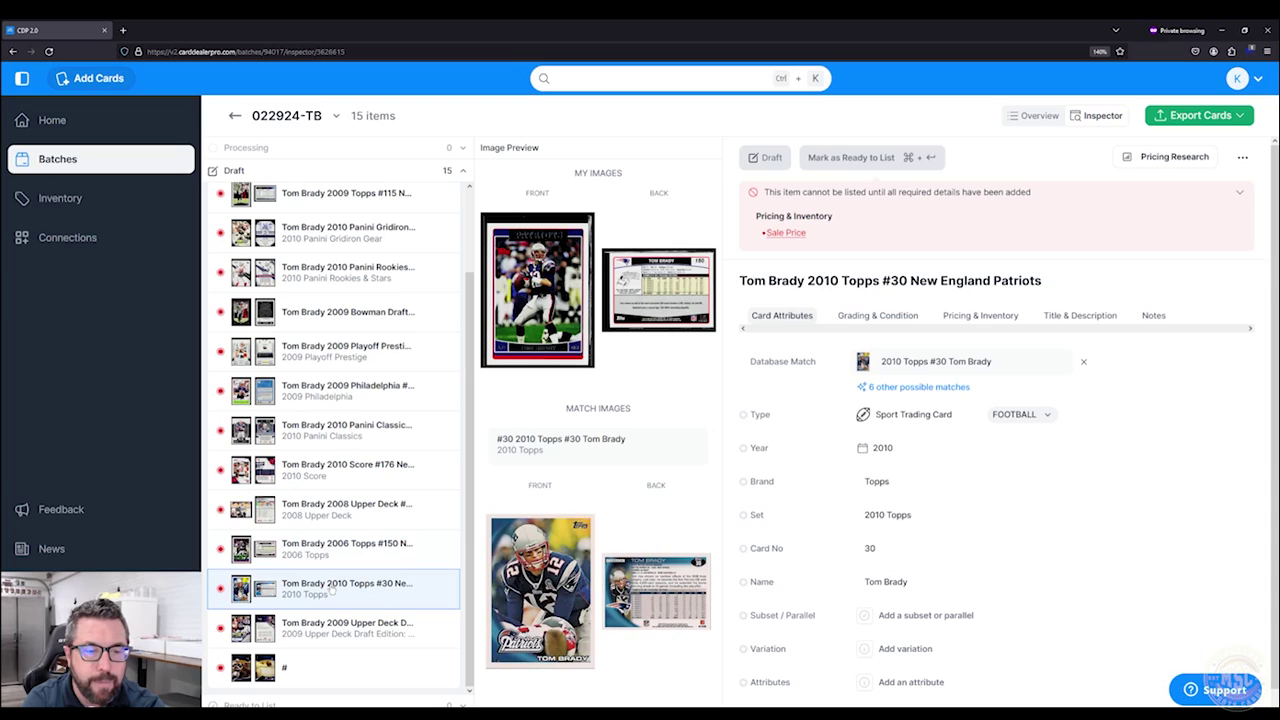
left_click(346, 630)
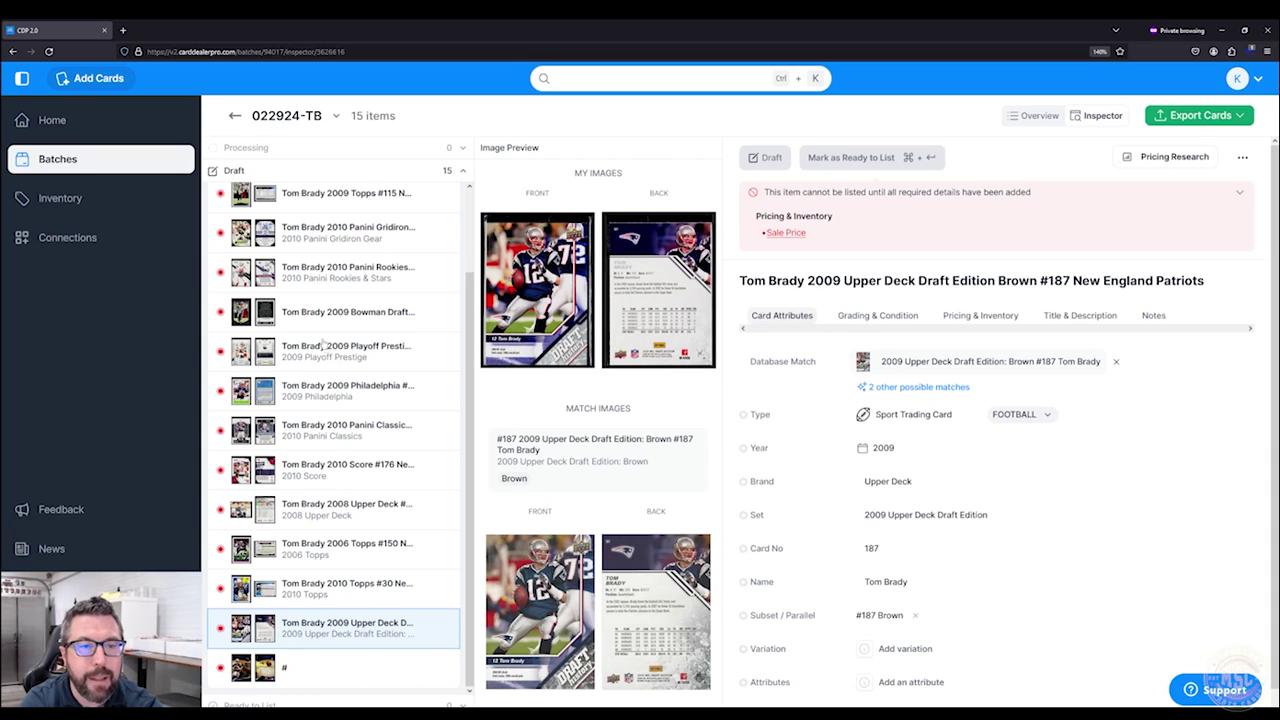
left_click(910, 388)
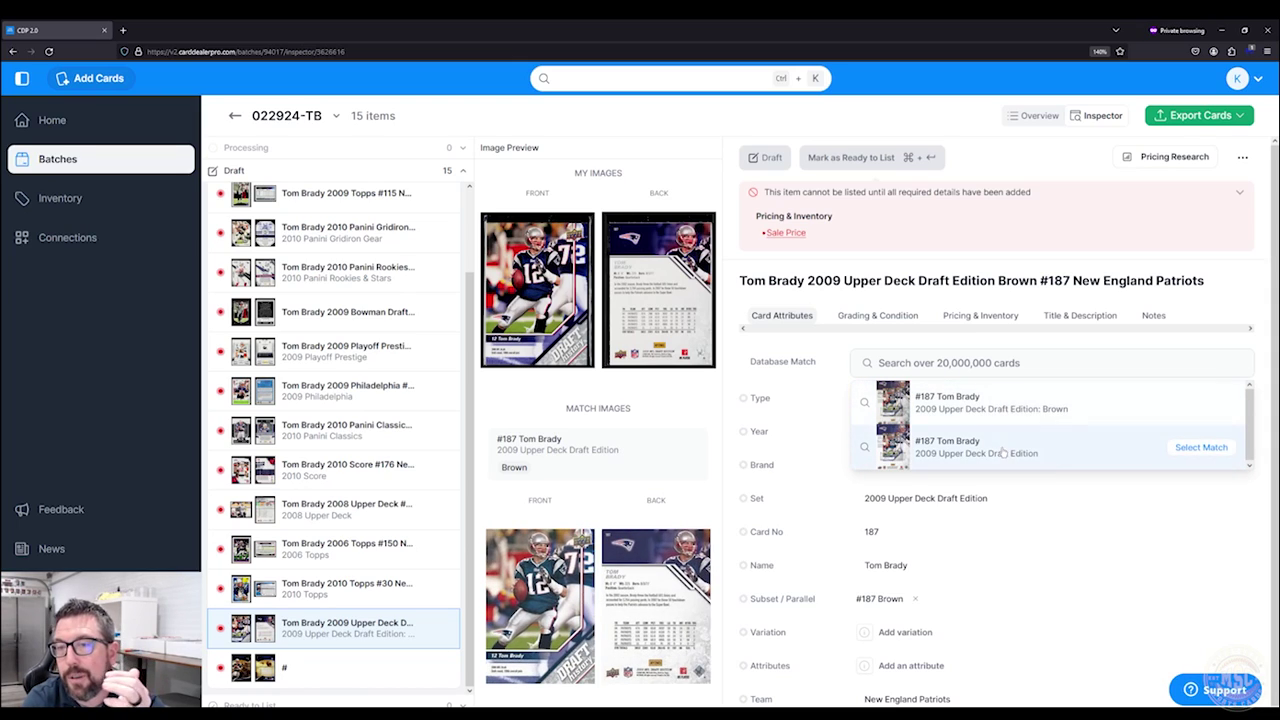
left_click(1204, 448)
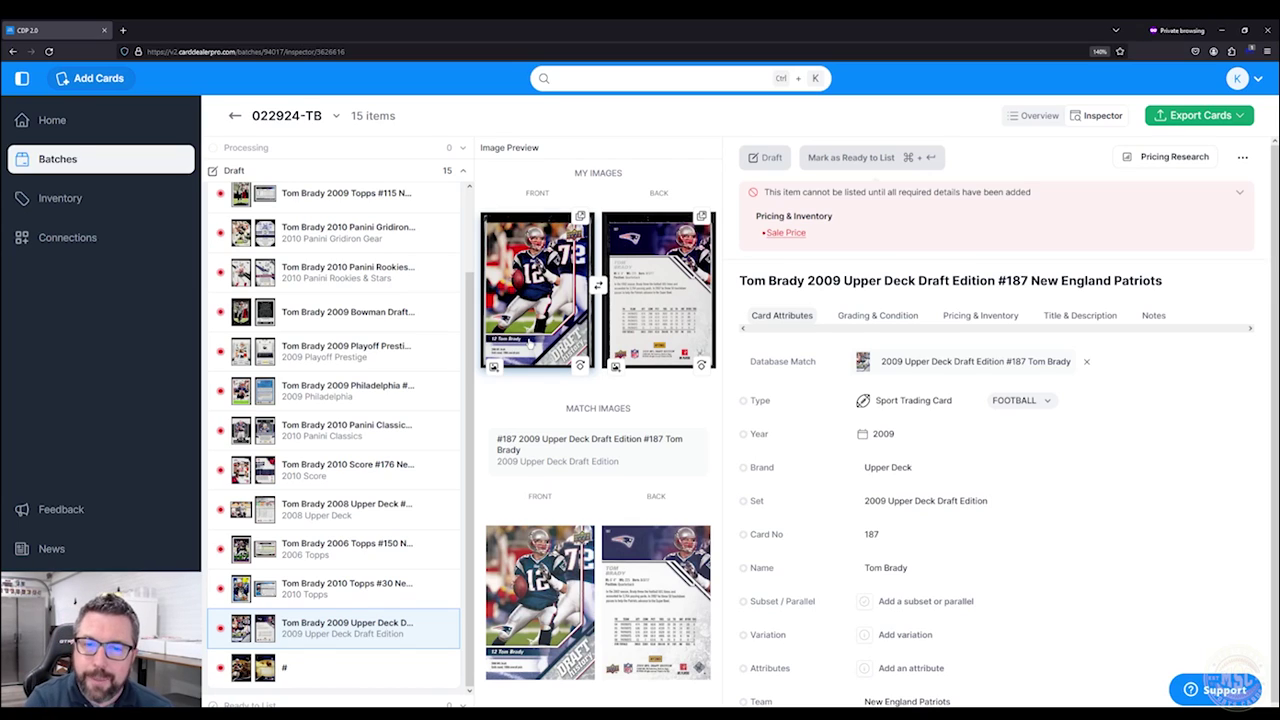
Recheck the Rookies & Stars, Playoff Prestige and 2006 Topps cards, and open the unidentified card at the end of the drafts.
left_click(244, 275)
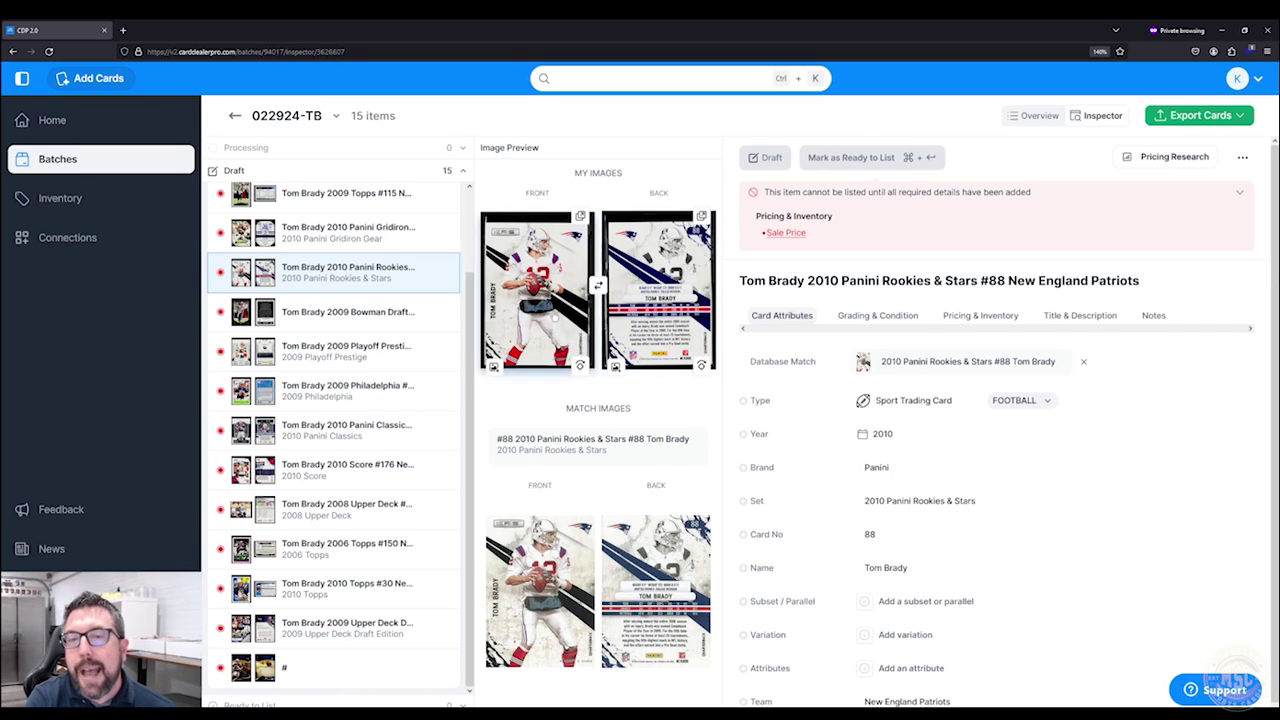
left_click(242, 352)
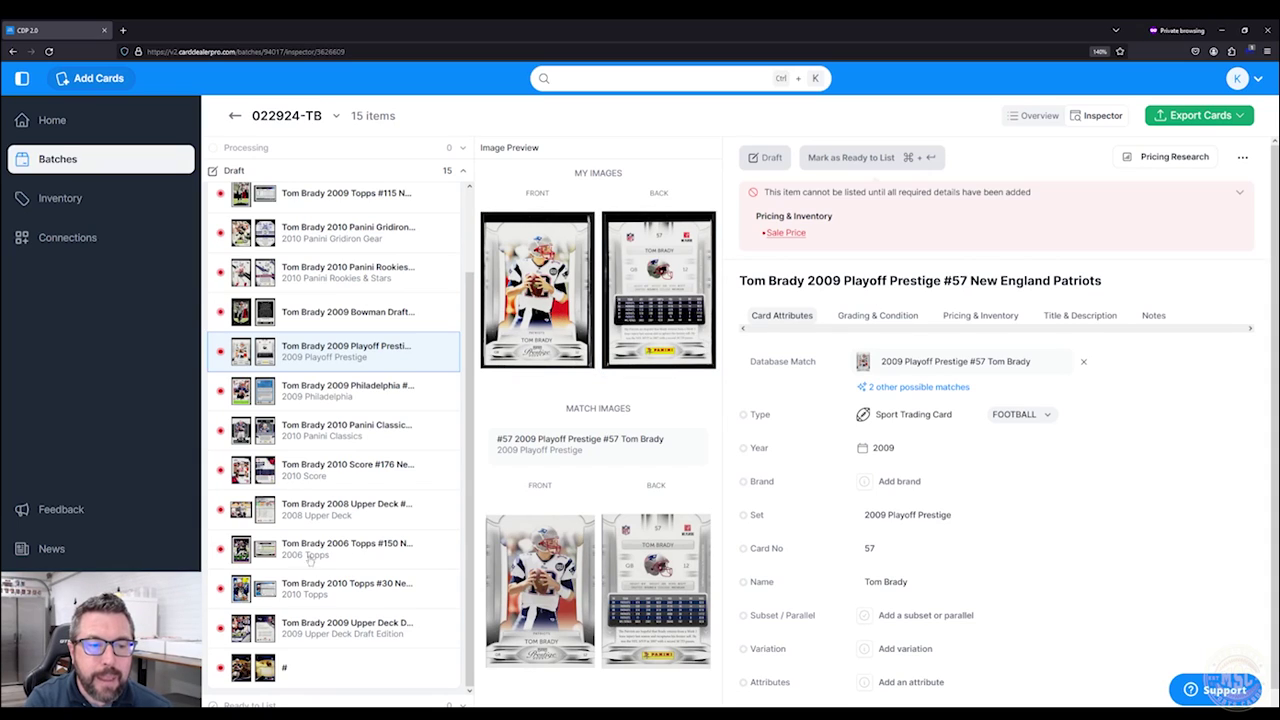
left_click(243, 545)
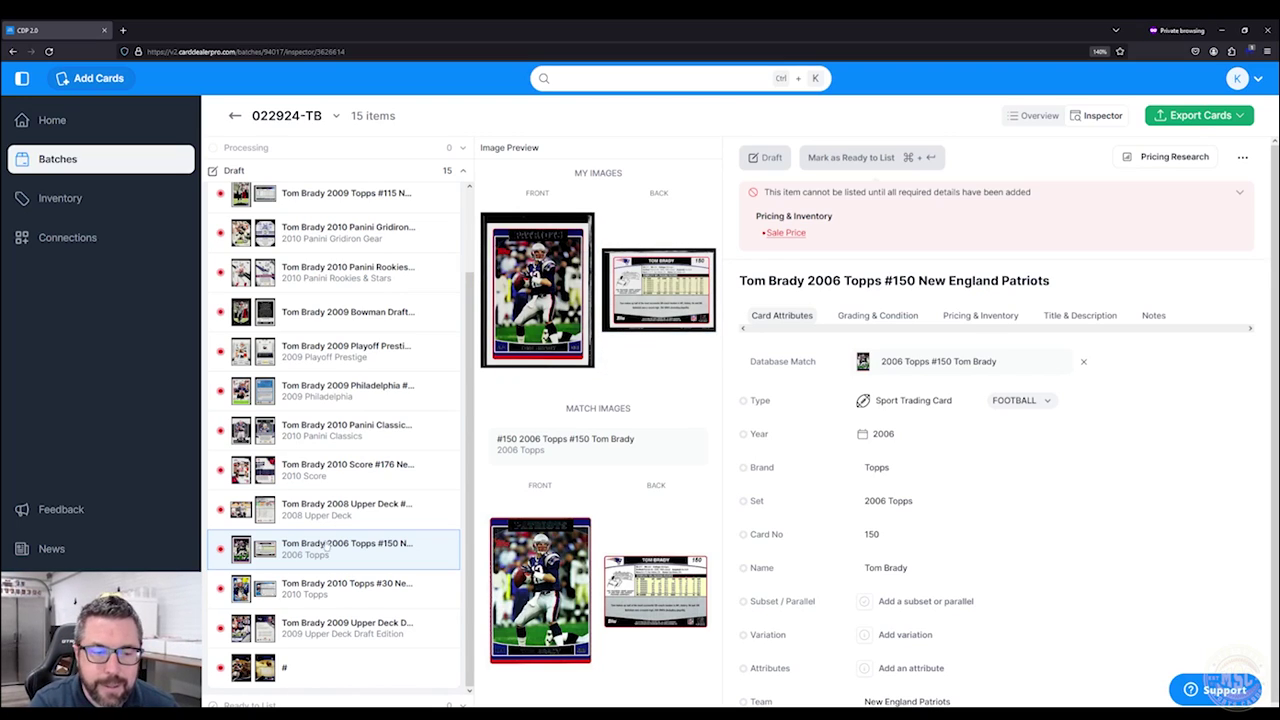
left_click(298, 670)
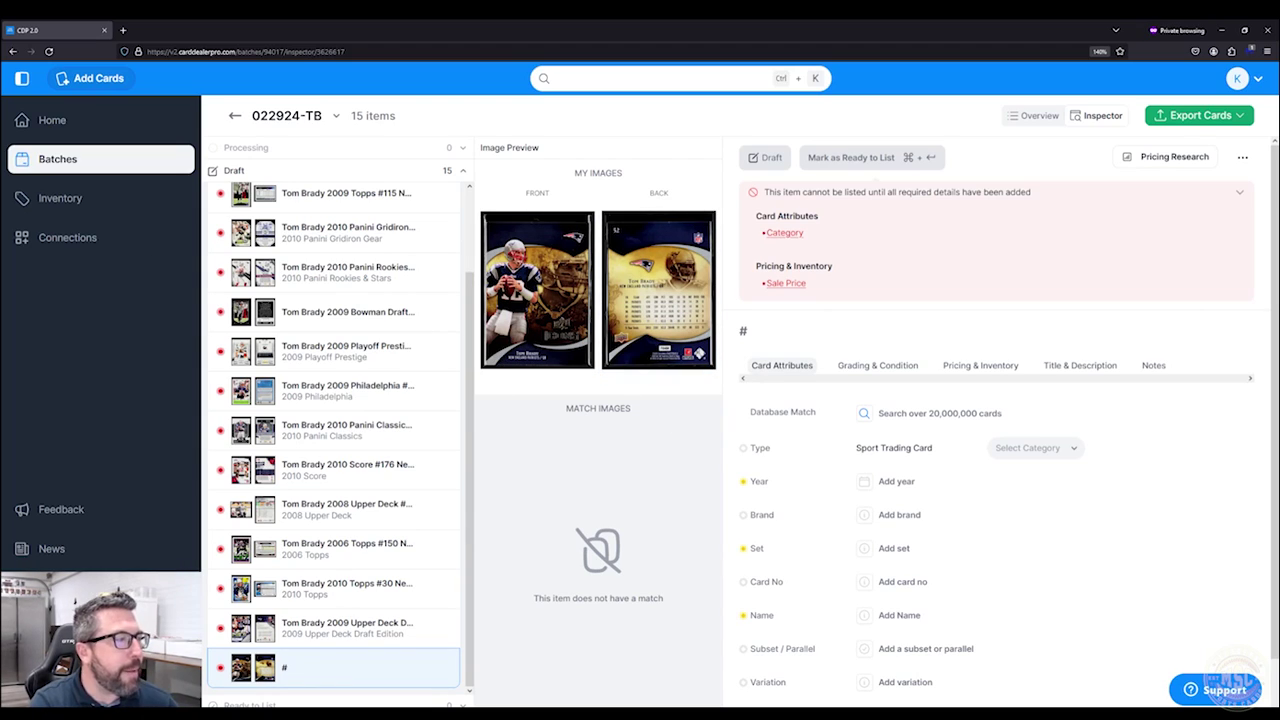
Match the unidentified card to 2009 Upper Deck Icons #52 Tom Brady, using its enlarged back image as reference.
left_click(658, 290)
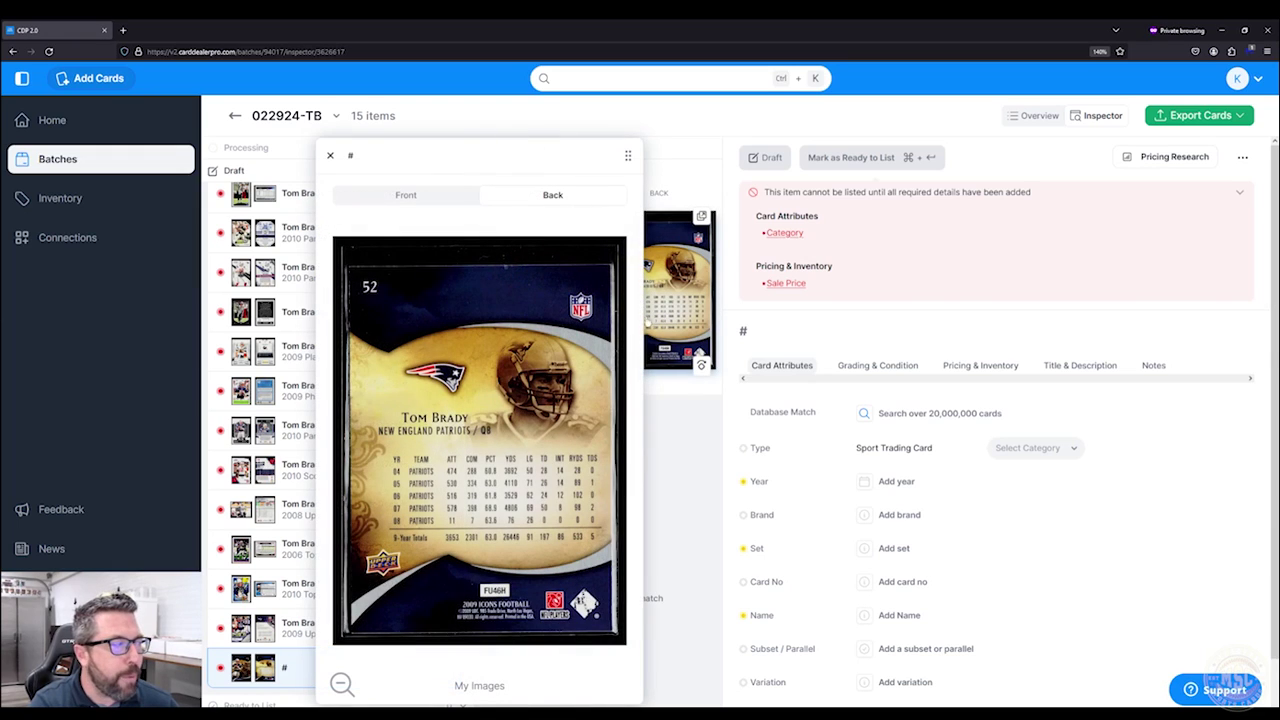
left_click_drag(507, 154, 327, 161)
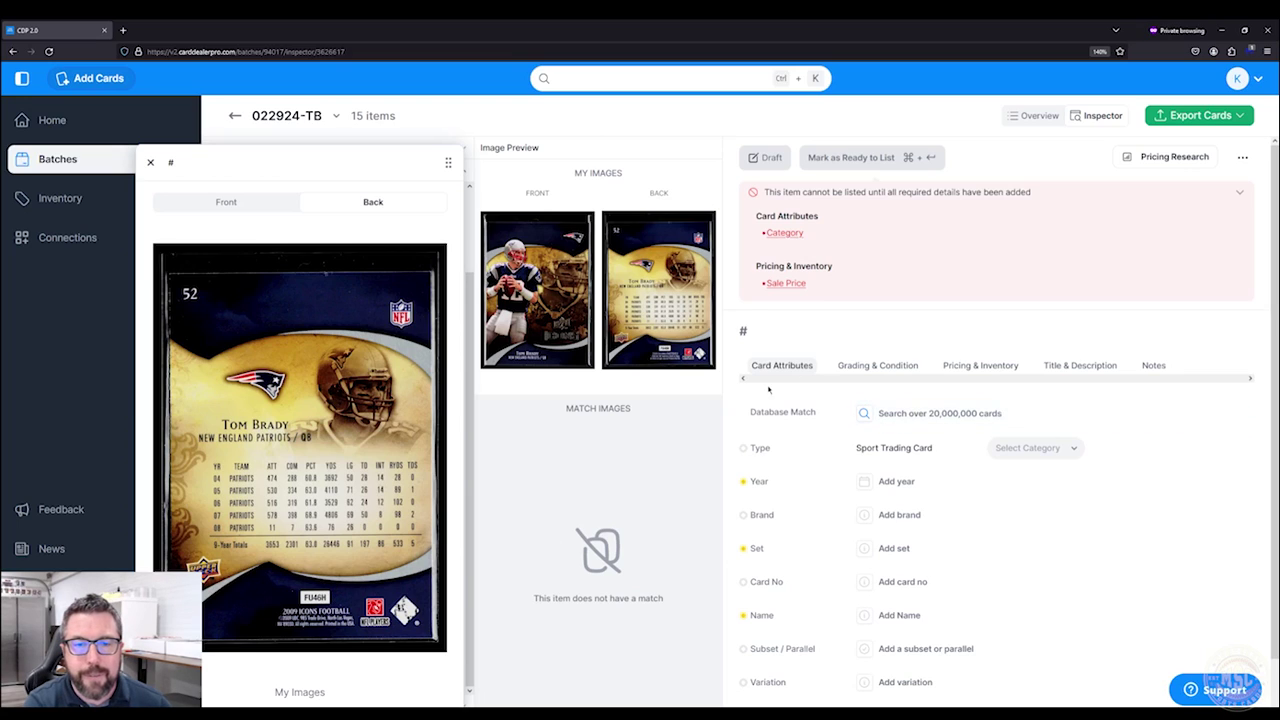
left_click(906, 414)
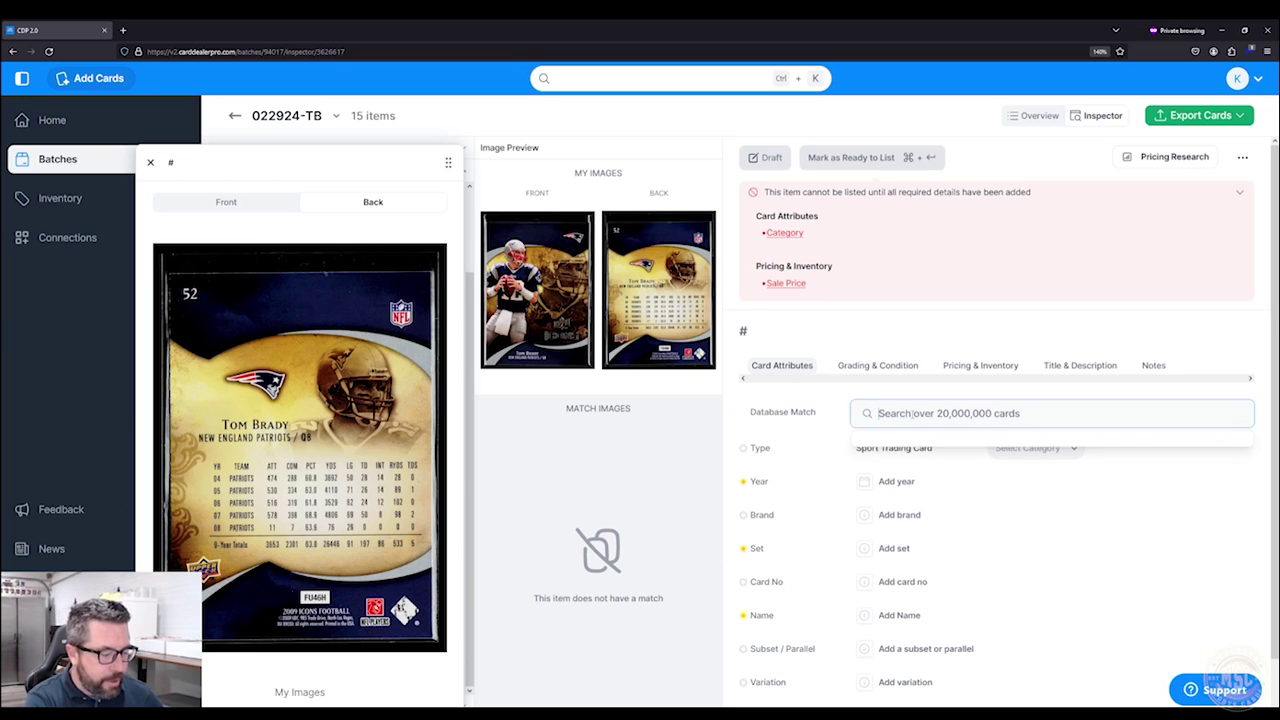
type("tom brady icons 2009")
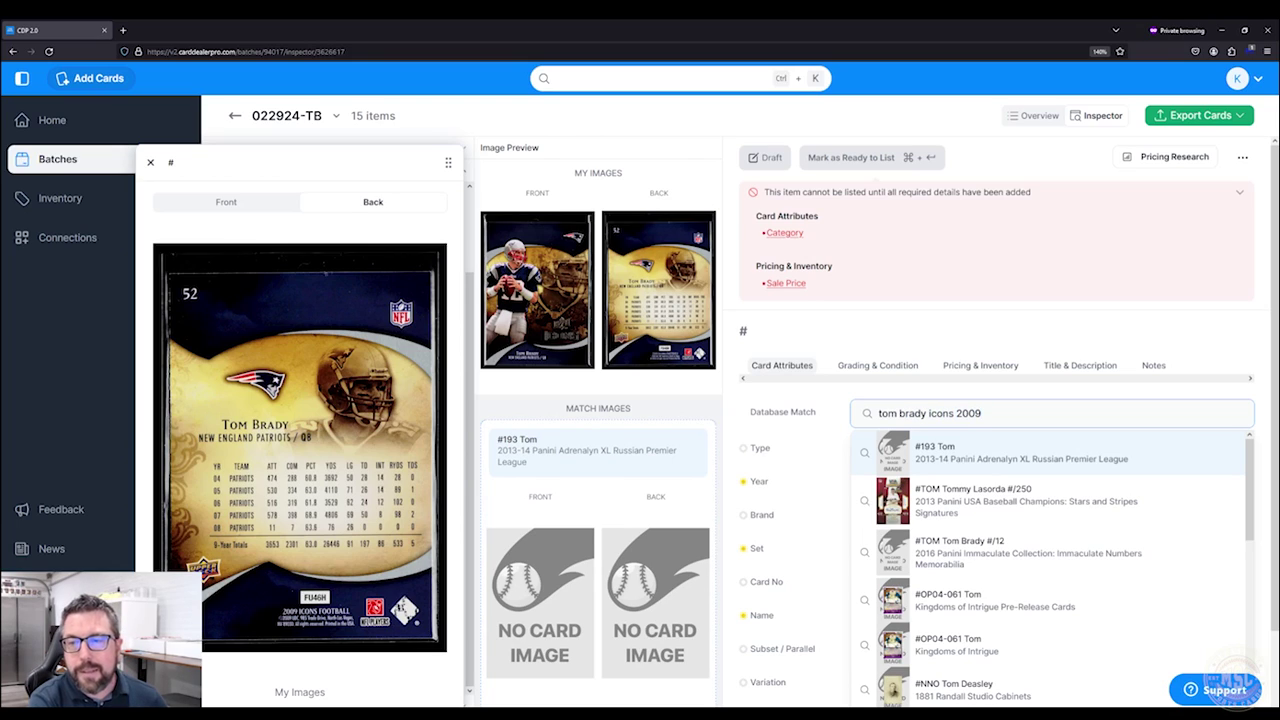
mouse_move(899, 458)
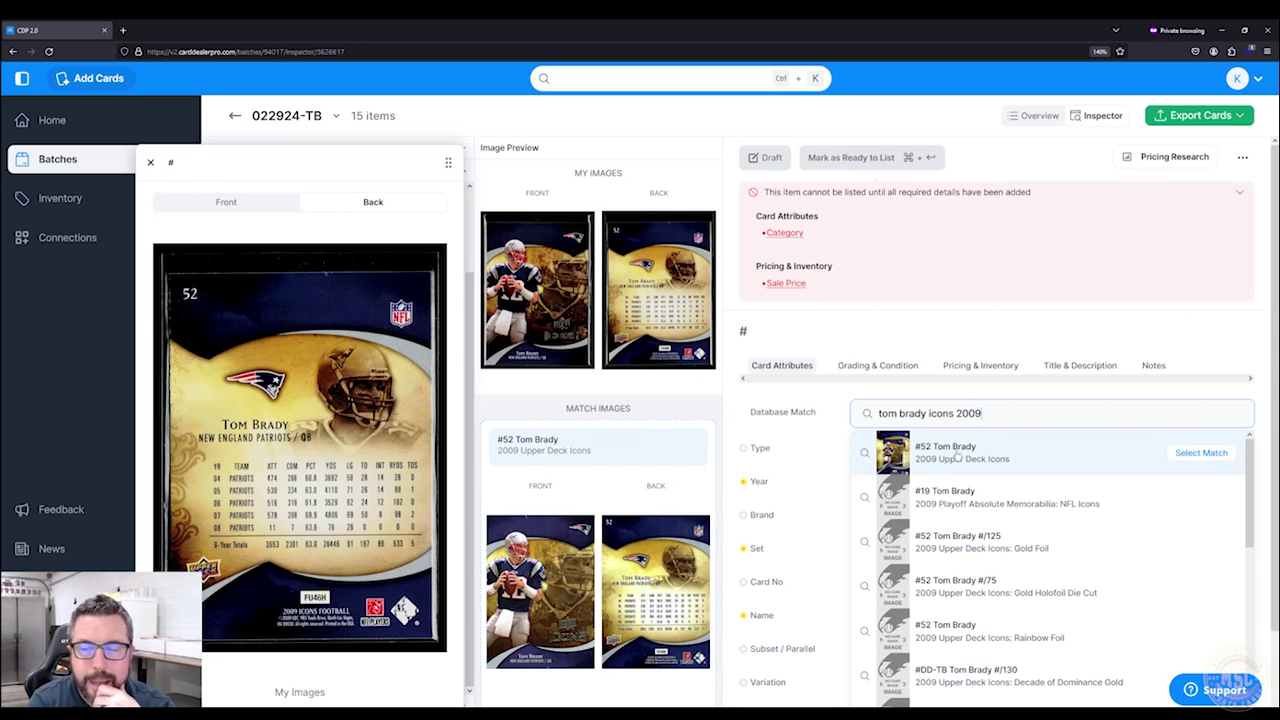
left_click(1210, 453)
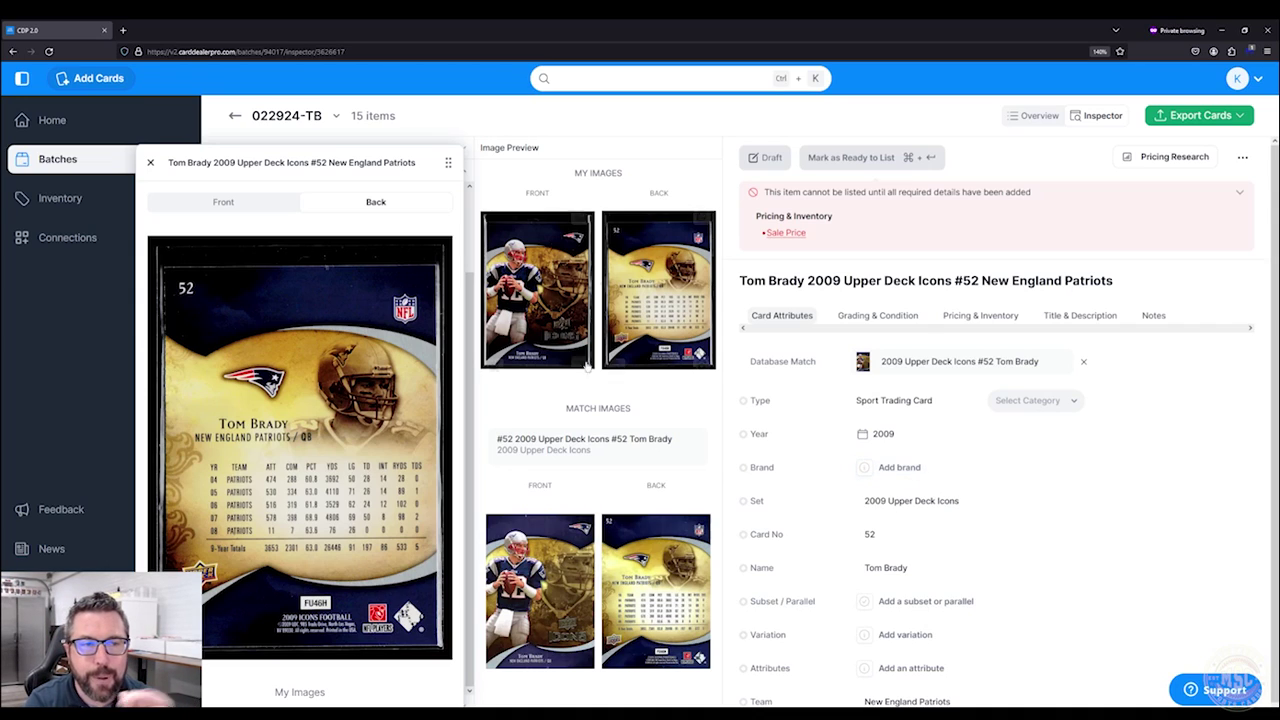
left_click(150, 163)
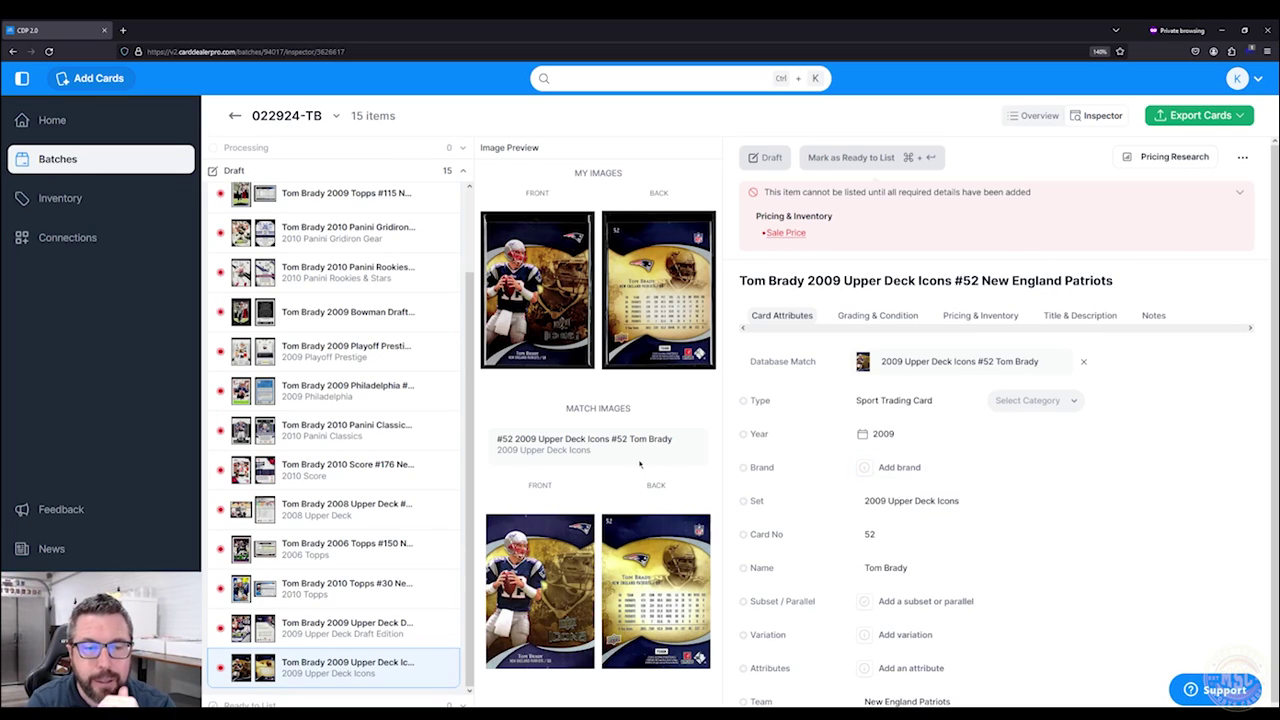
scroll(367, 270, "up", 2)
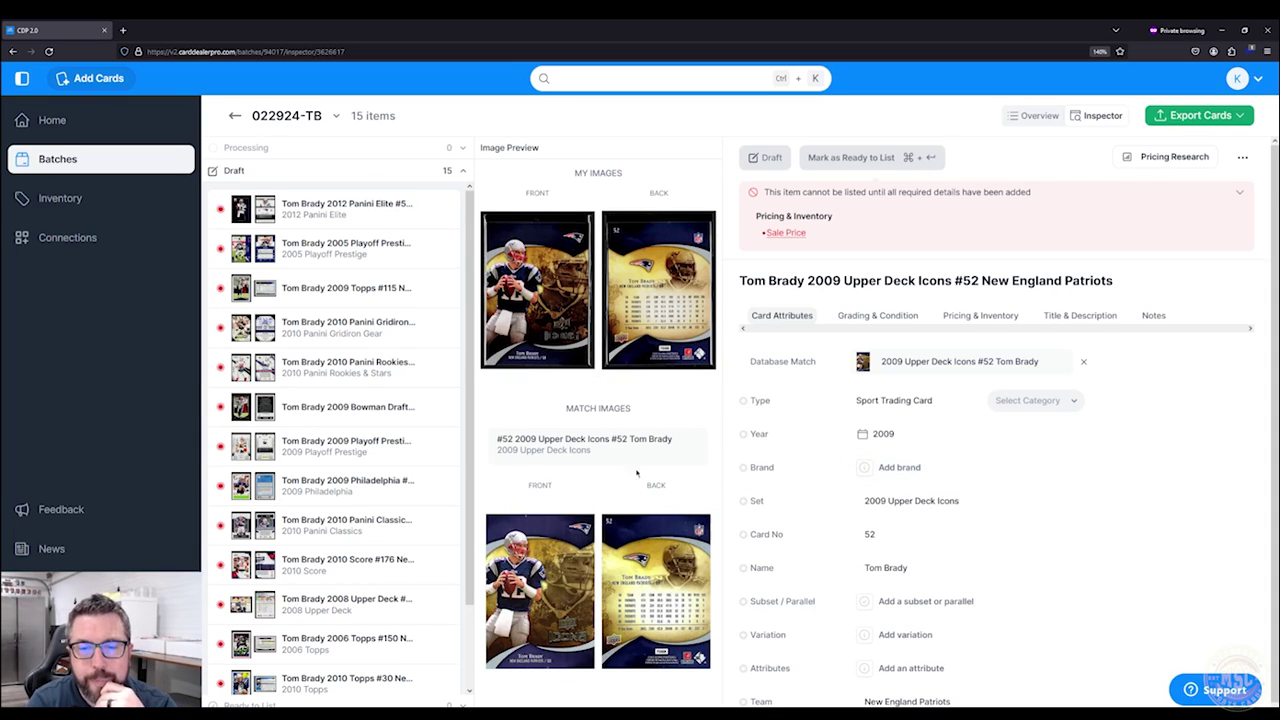
Review the ungraded sales history in the pricing research for the 2009 Upper Deck Icons #52 card.
left_click(990, 316)
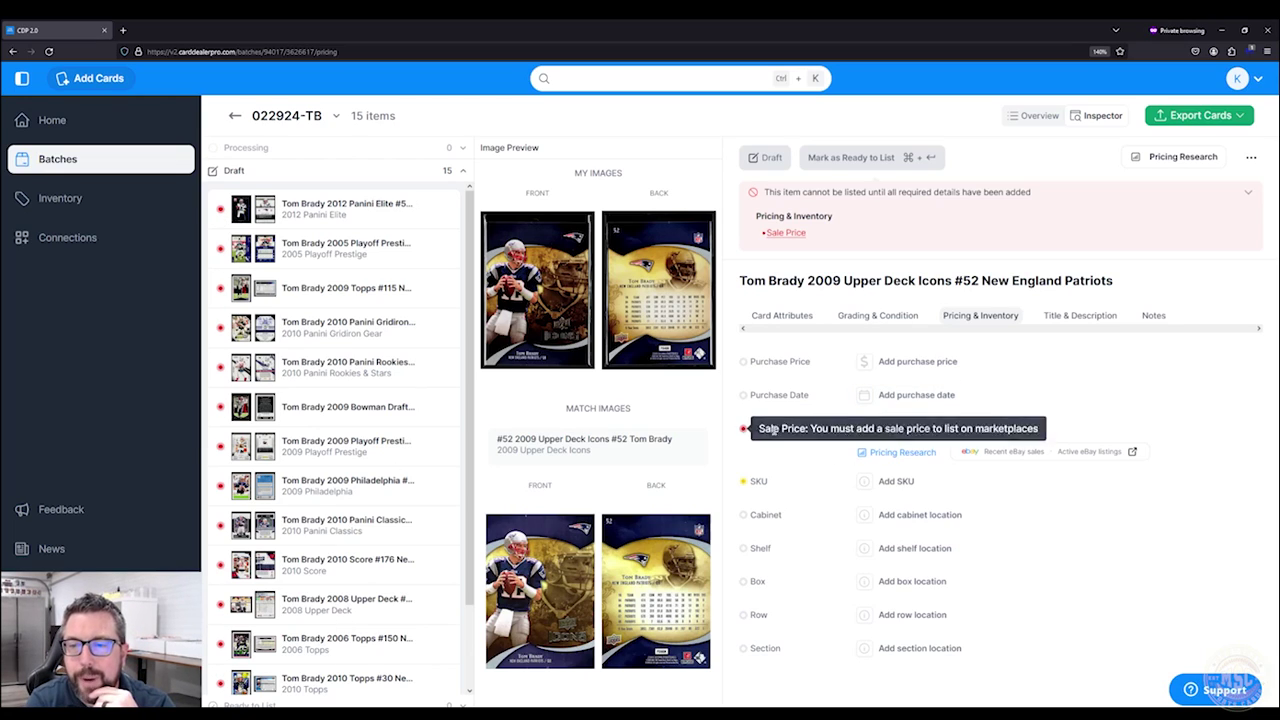
left_click(897, 454)
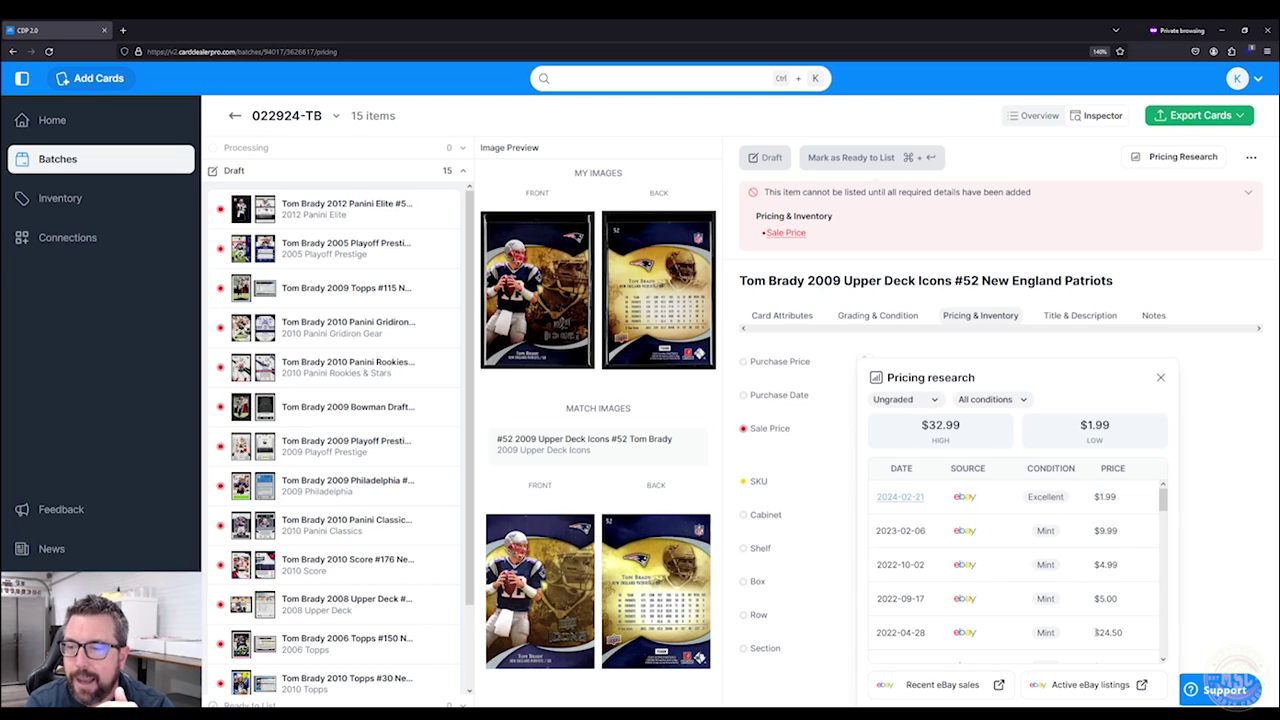
scroll(1090, 610, "down", 3)
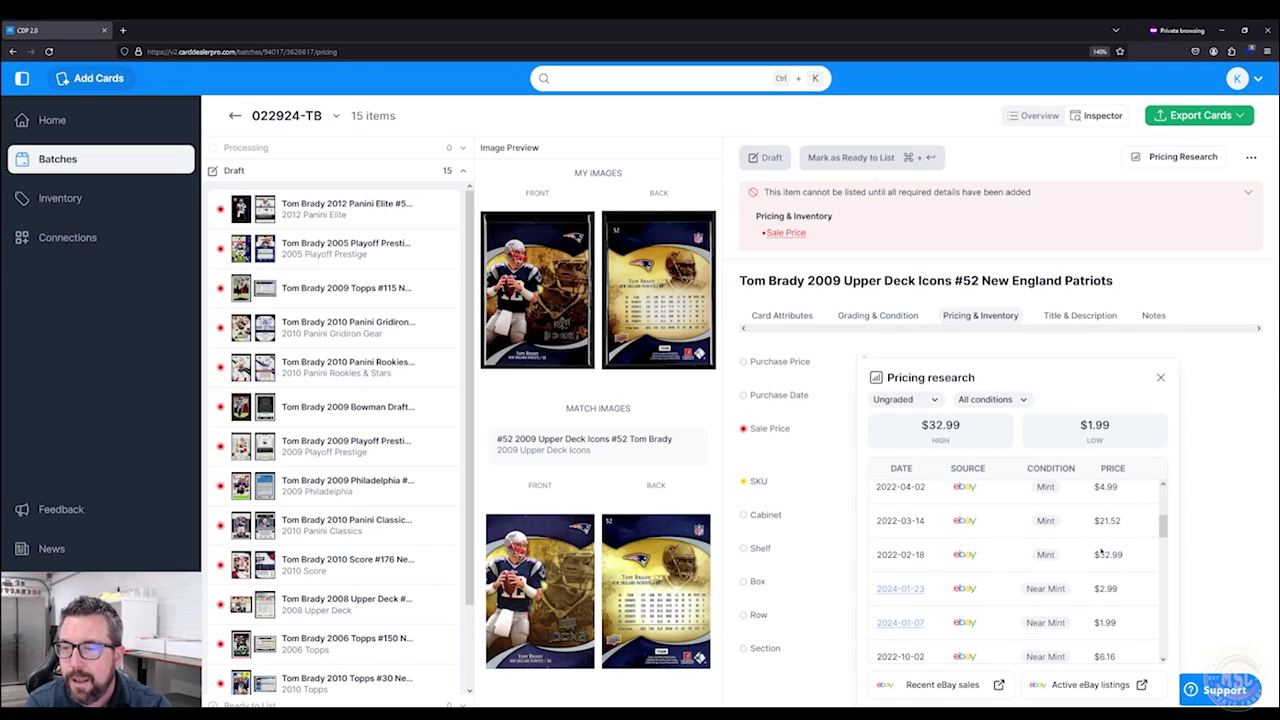
scroll(1088, 575, "up", 2)
scroll(1080, 592, "down", 2)
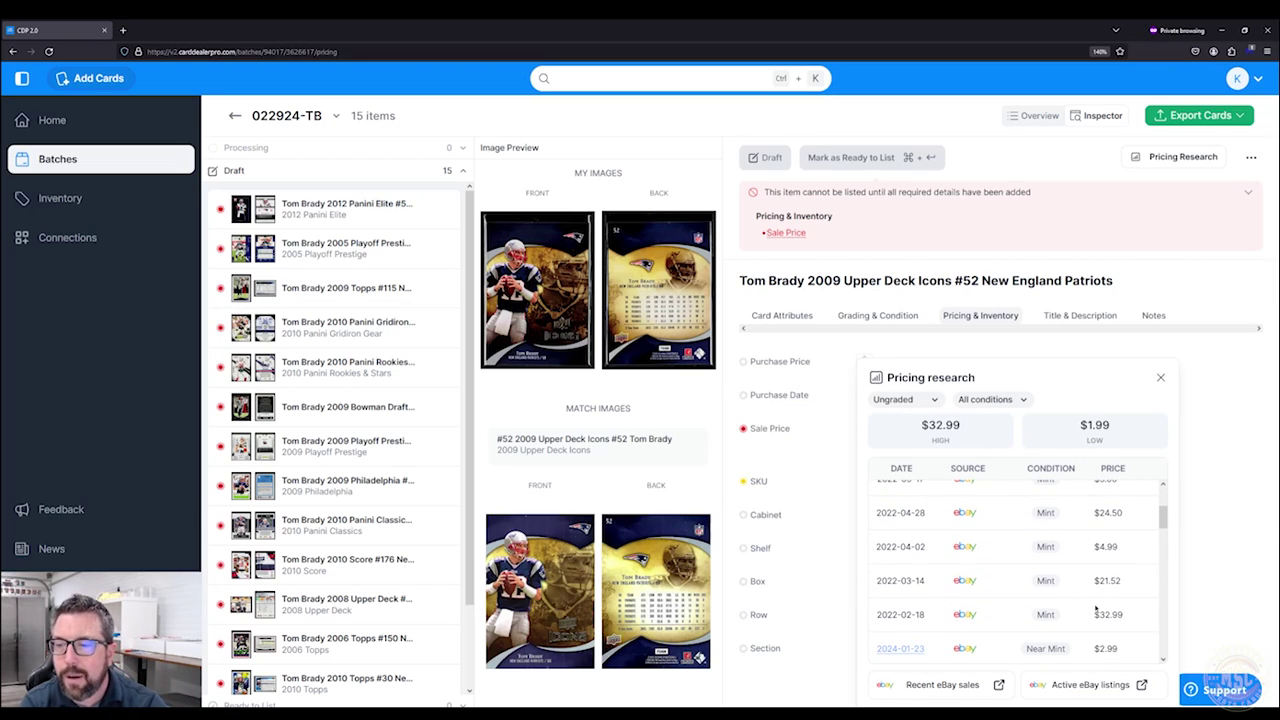
scroll(1094, 612, "up", 2)
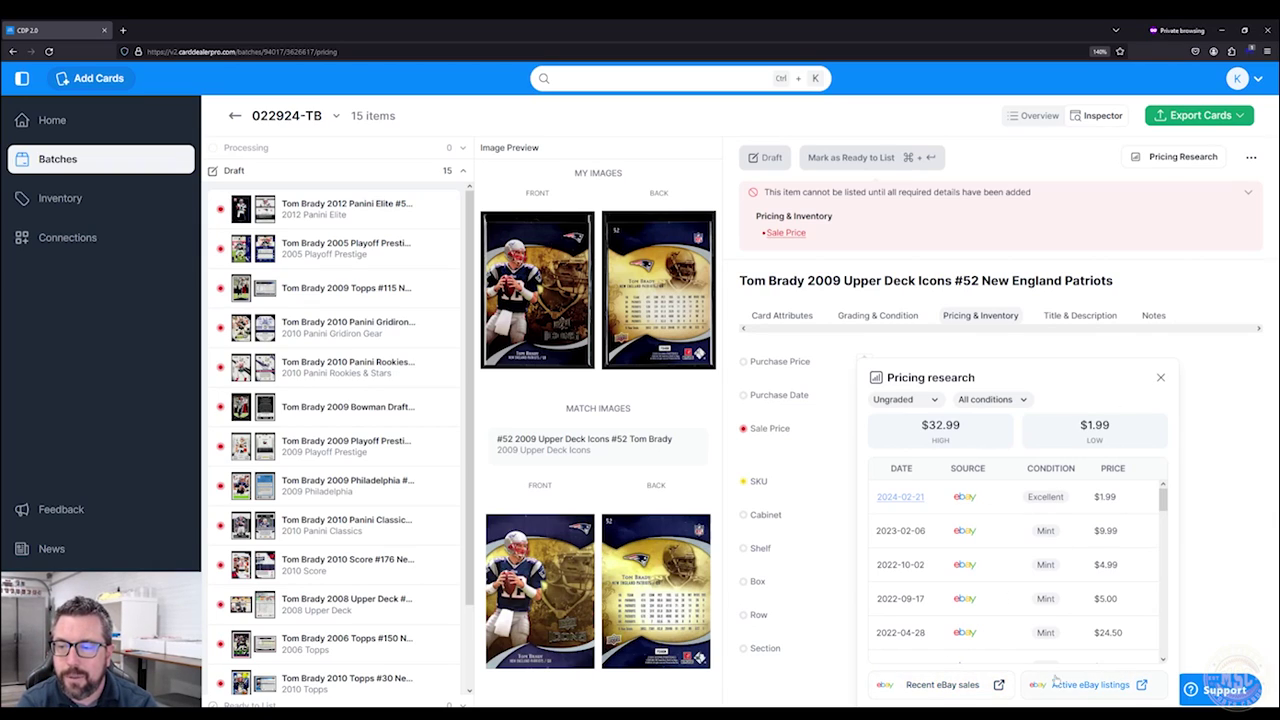
left_click(1160, 377)
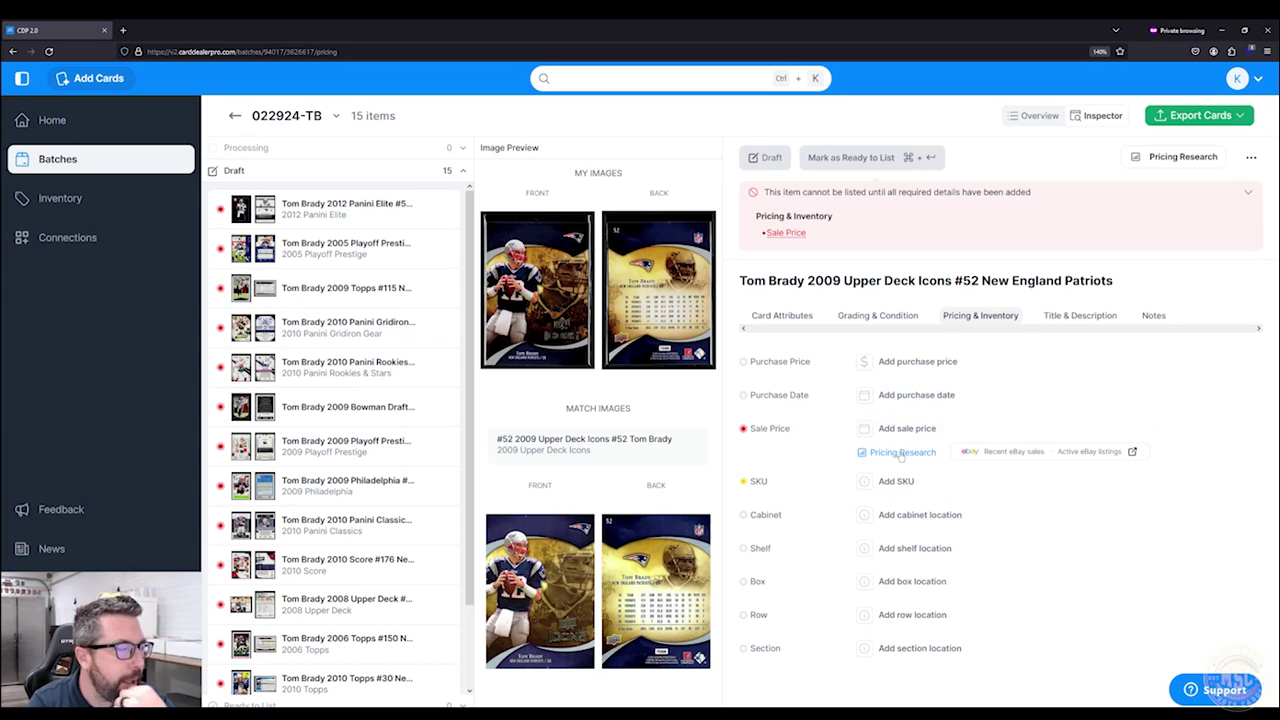
Examine the recent eBay sales of the 2009 Upper Deck Icons #52 card, comparing sold prices and shipping costs, and return to the batch.
left_click(1009, 454)
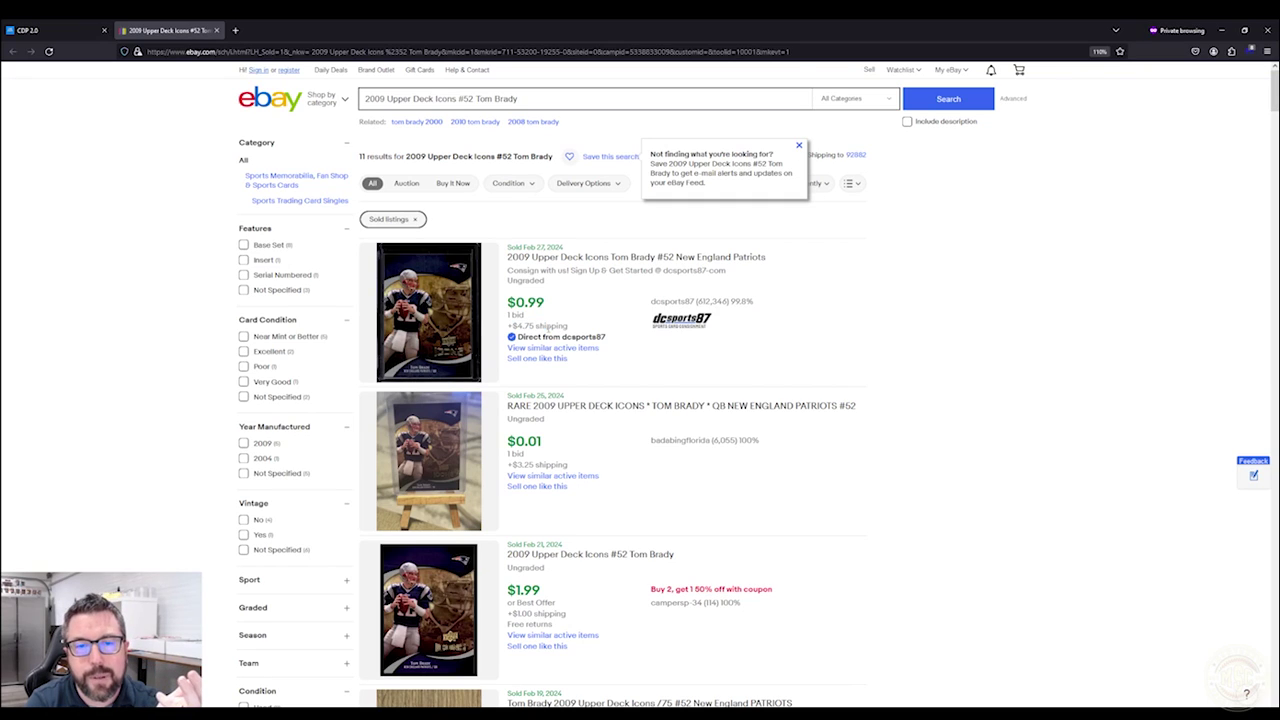
left_click_drag(529, 302, 545, 303)
left_click(540, 302)
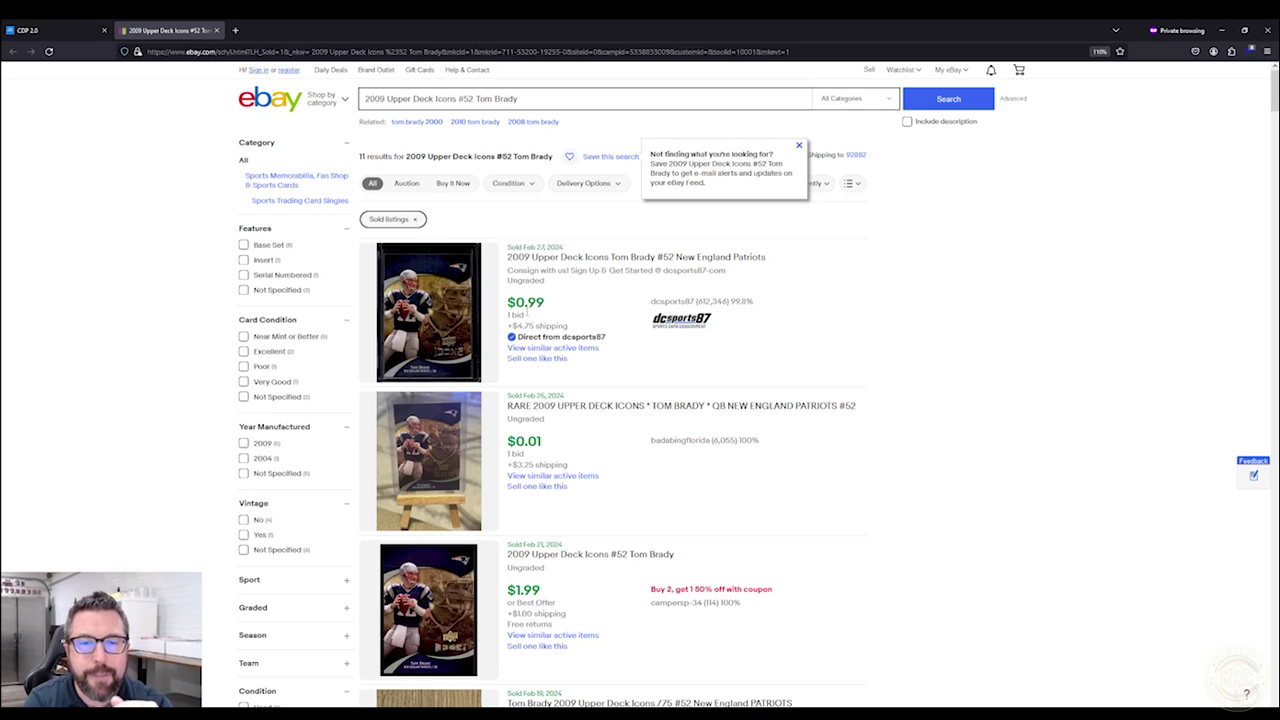
scroll(557, 426, "down", 1)
left_click_drag(513, 380, 599, 402)
left_click(590, 405)
scroll(560, 437, "down", 1)
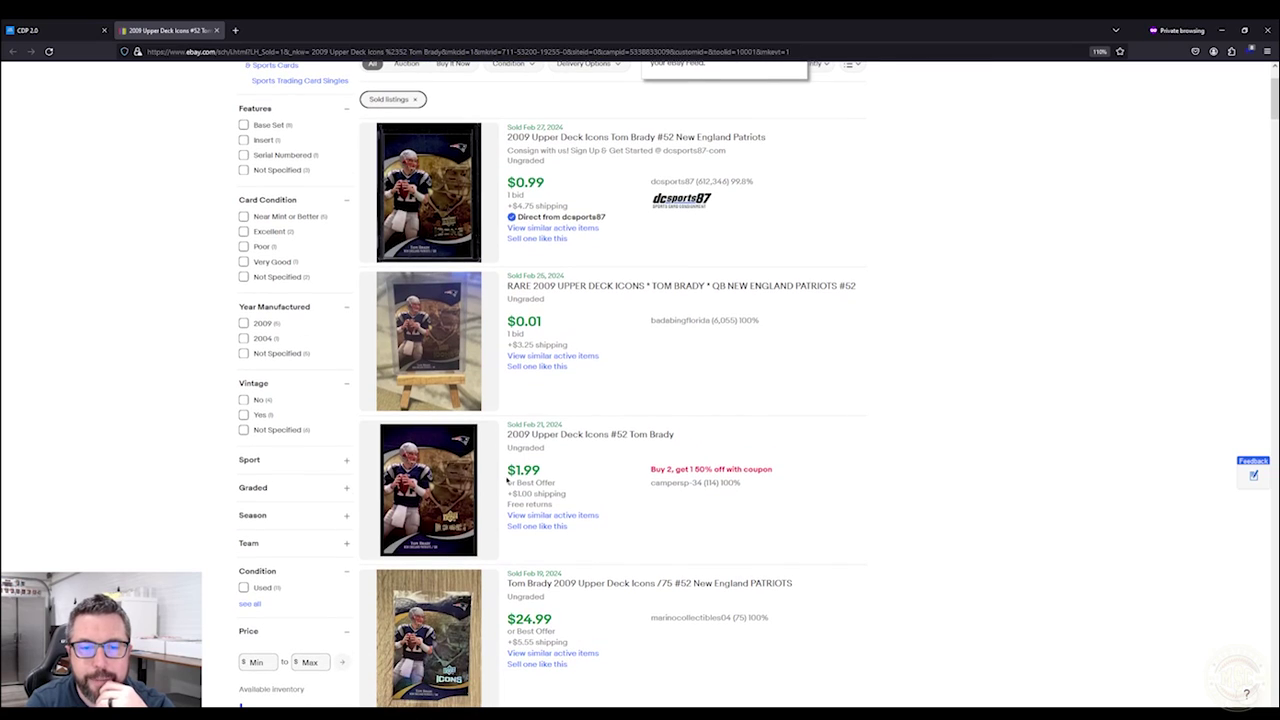
scroll(550, 514, "down", 2)
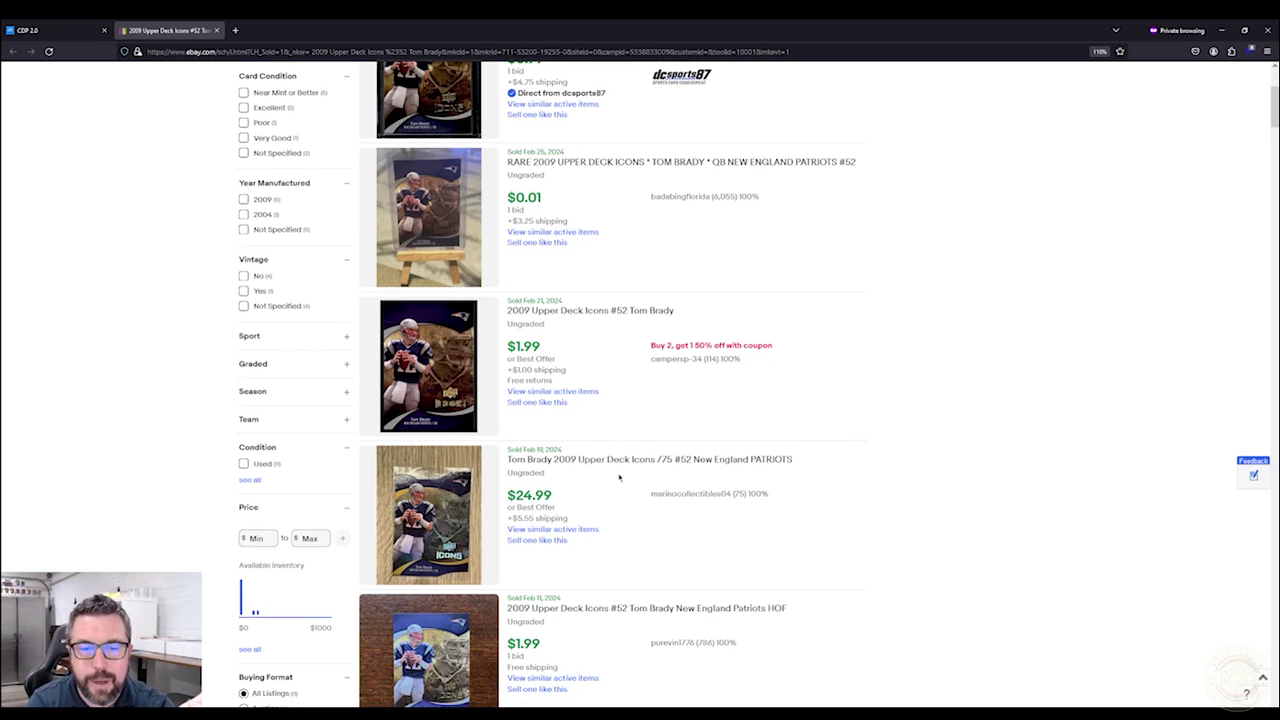
scroll(620, 472, "down", 1)
scroll(573, 427, "down", 1)
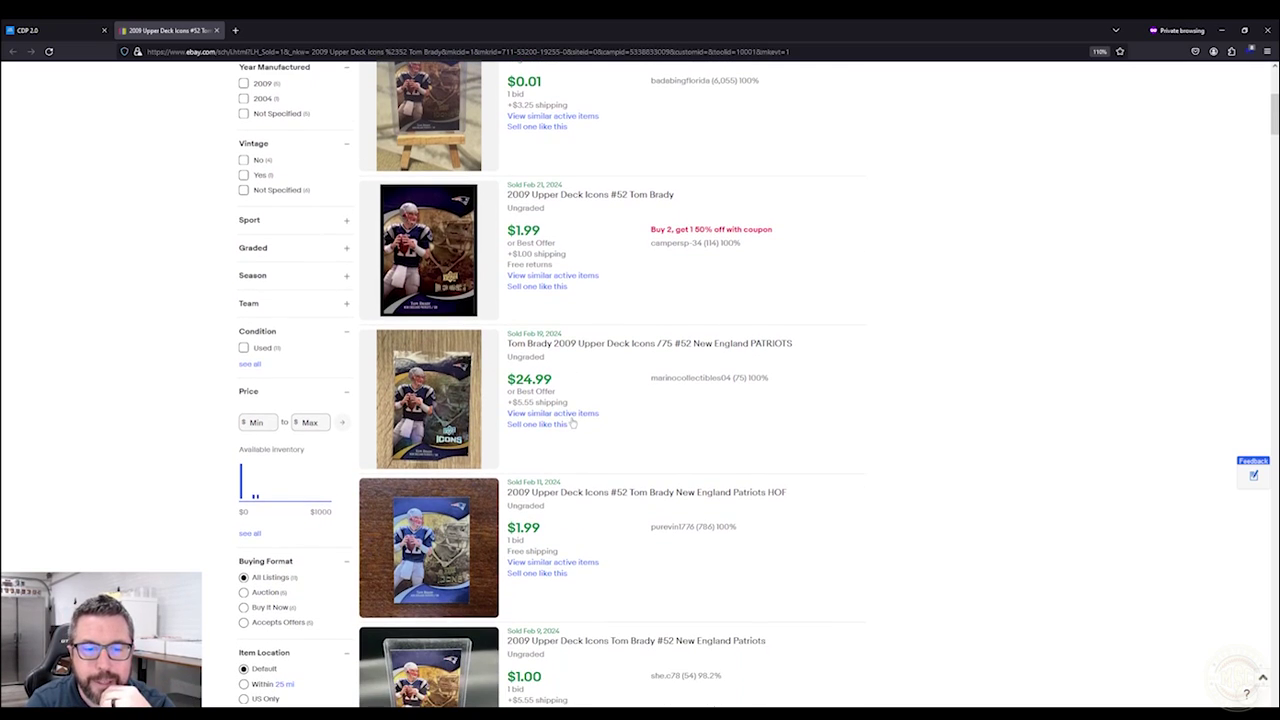
scroll(569, 427, "down", 1)
scroll(541, 470, "down", 2)
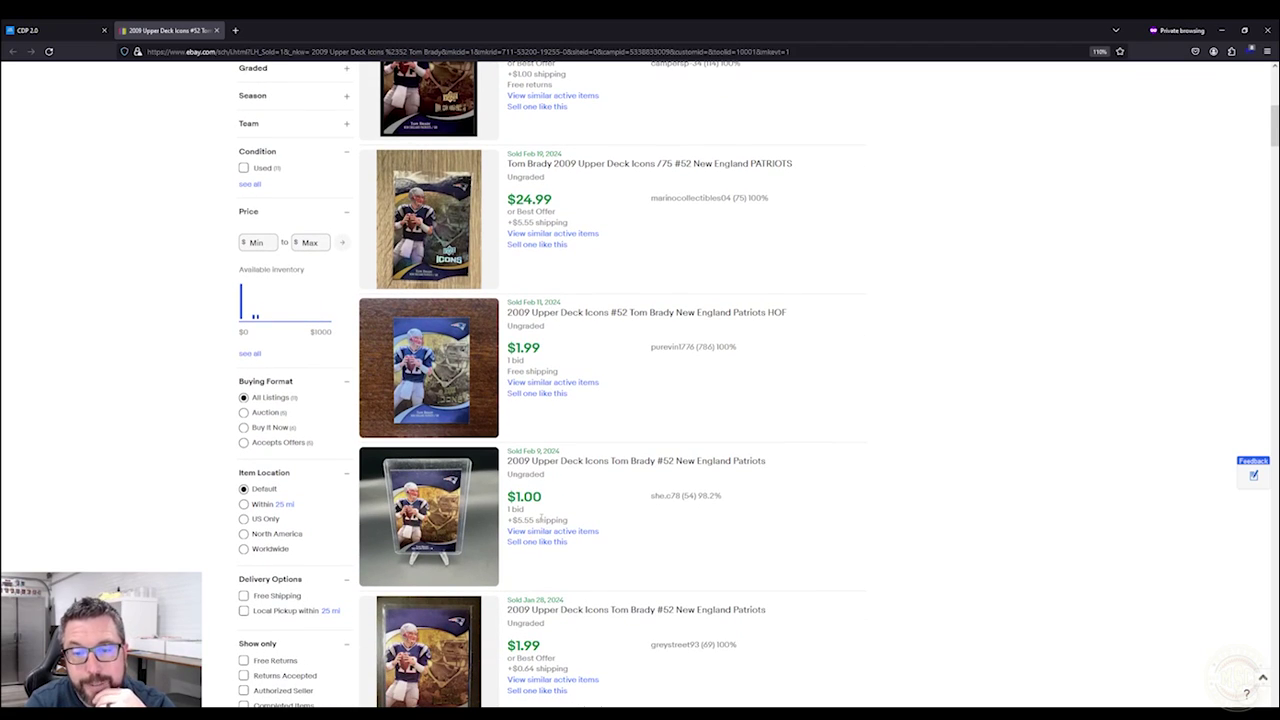
scroll(533, 498, "down", 1)
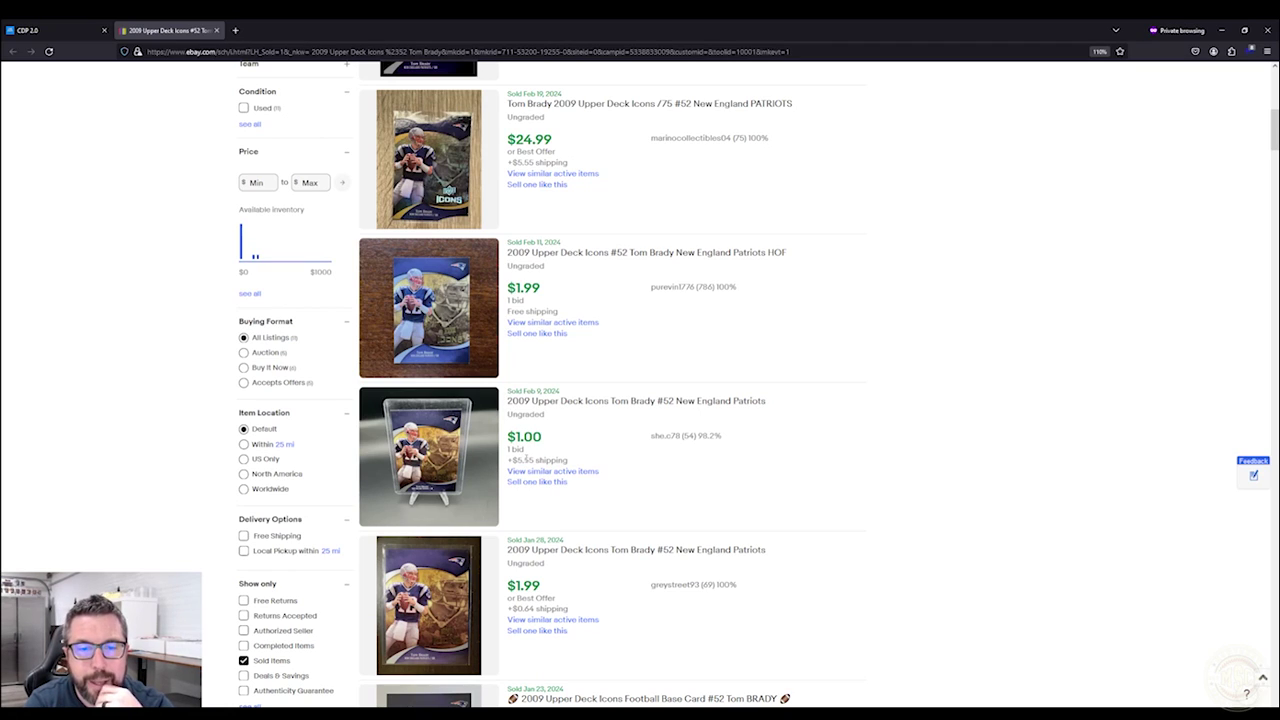
scroll(531, 458, "down", 1)
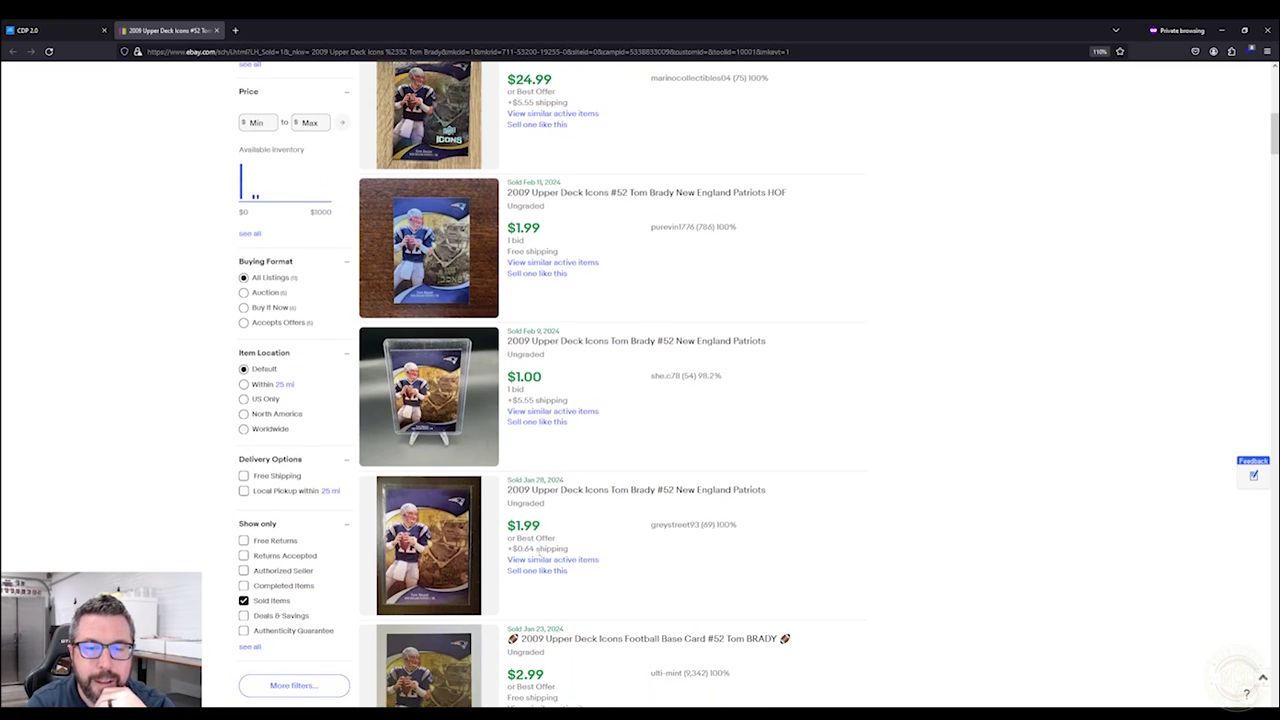
scroll(534, 550, "down", 1)
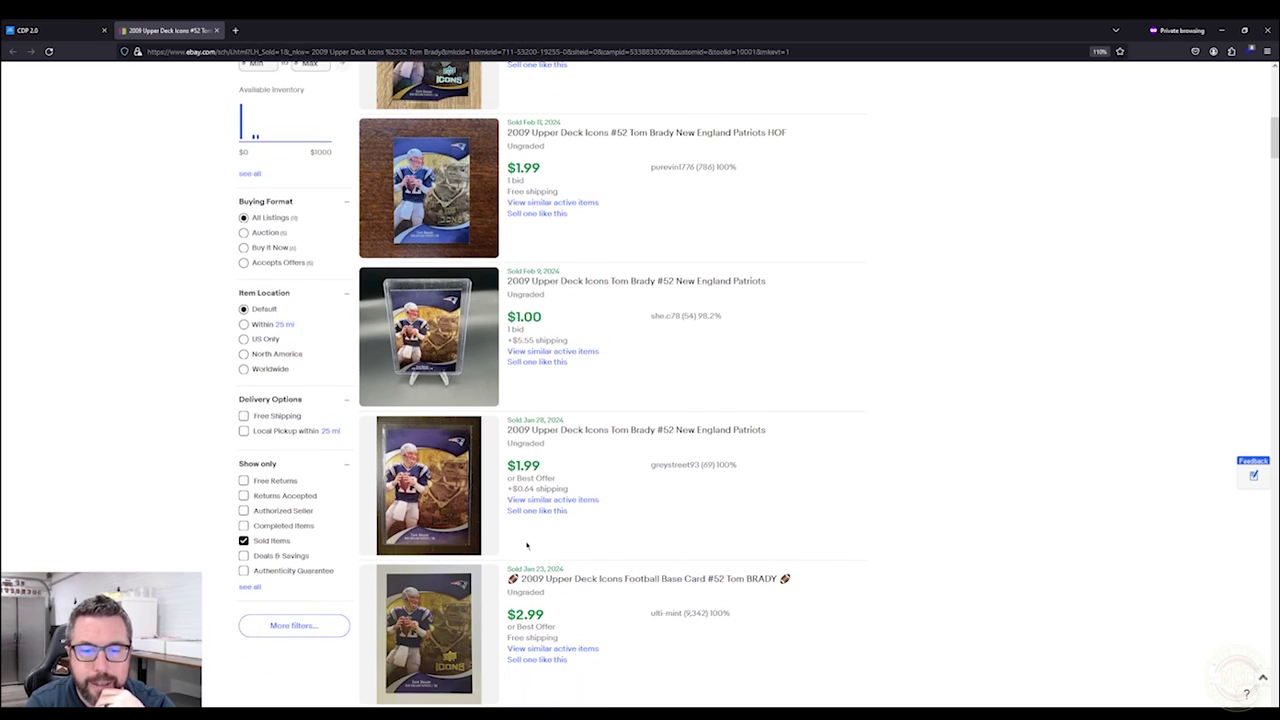
scroll(488, 416, "up", 8)
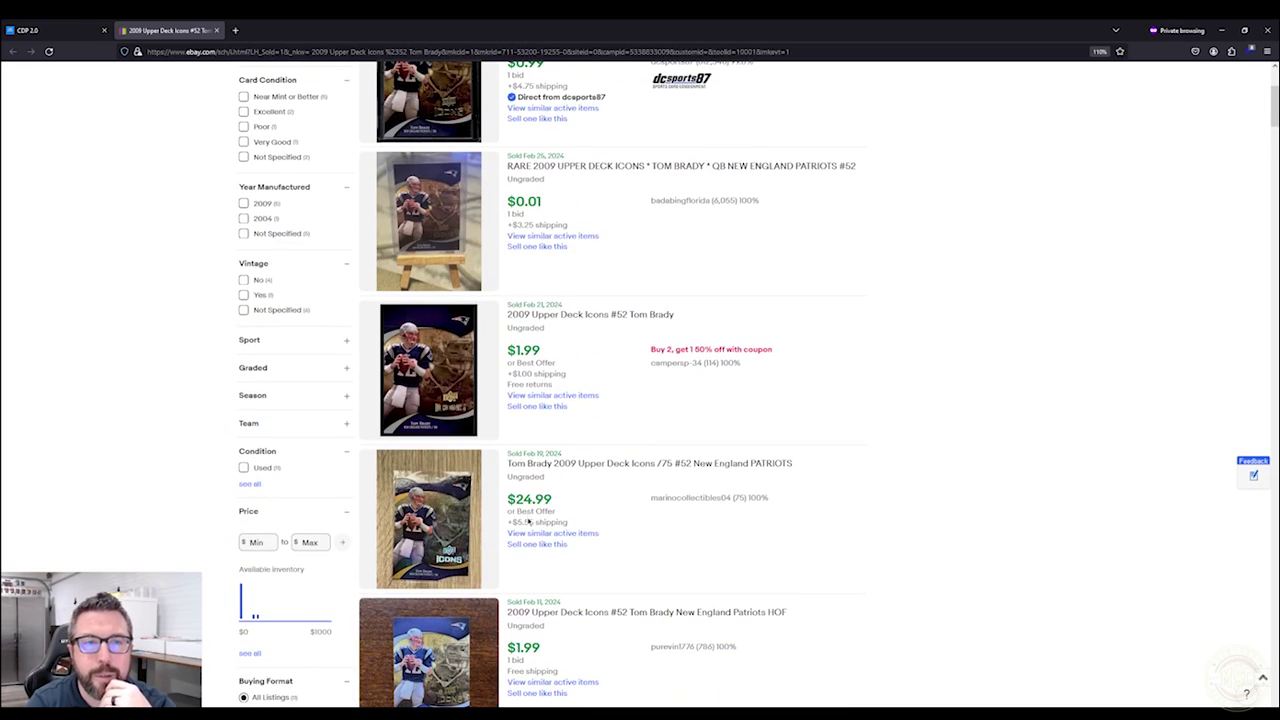
scroll(520, 414, "down", 4)
scroll(522, 420, "down", 1)
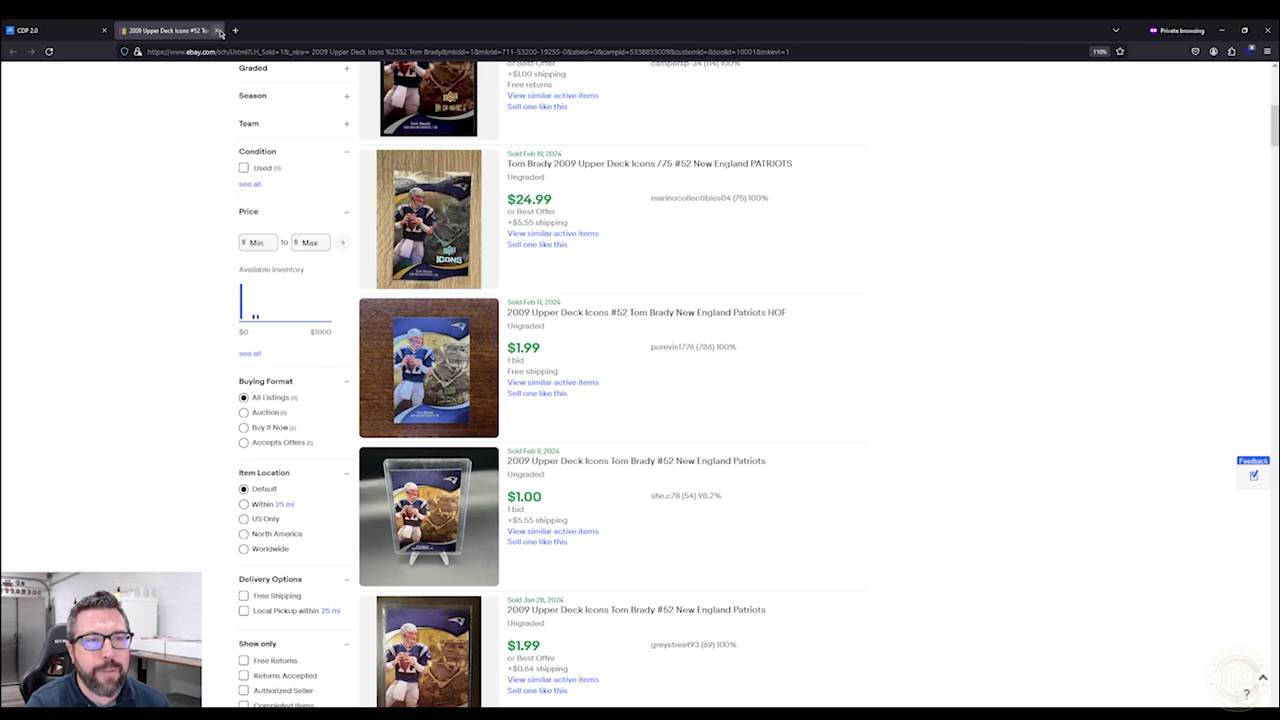
left_click(218, 31)
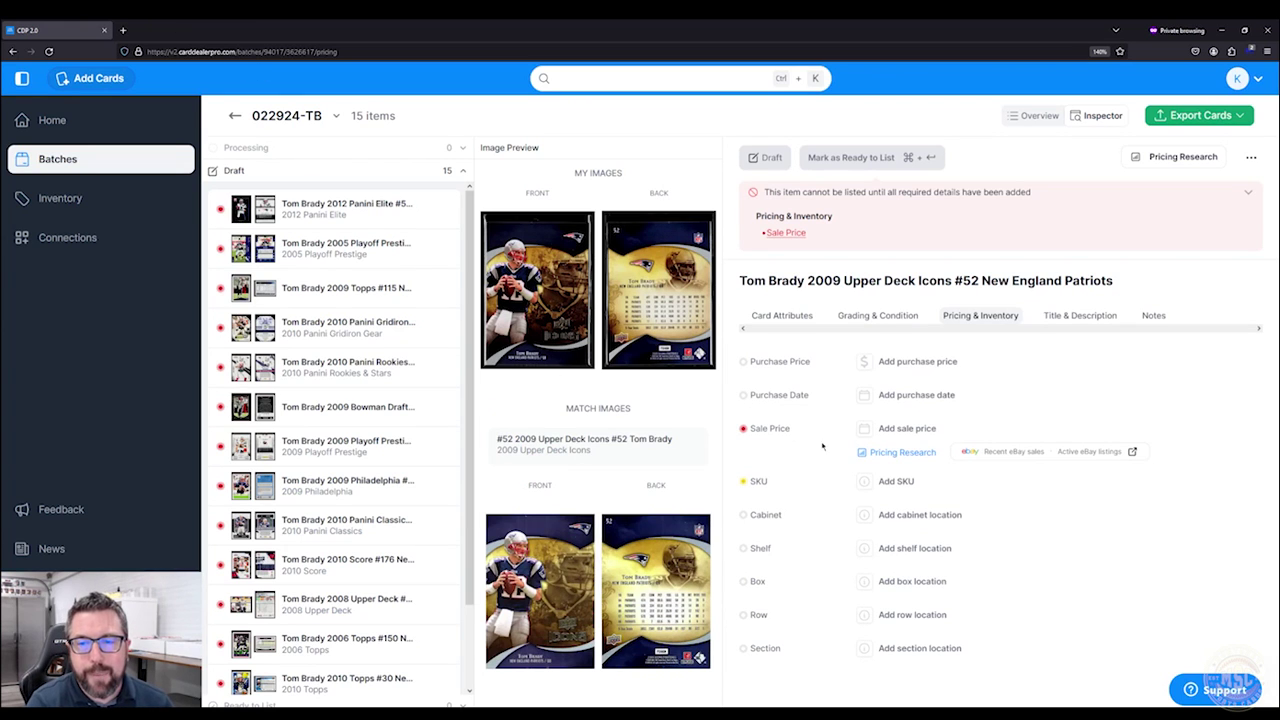
Set the 2009 Upper Deck Icons card's sale price to $2.99 and mark it as ready to list.
left_click(907, 428)
type("2.99")
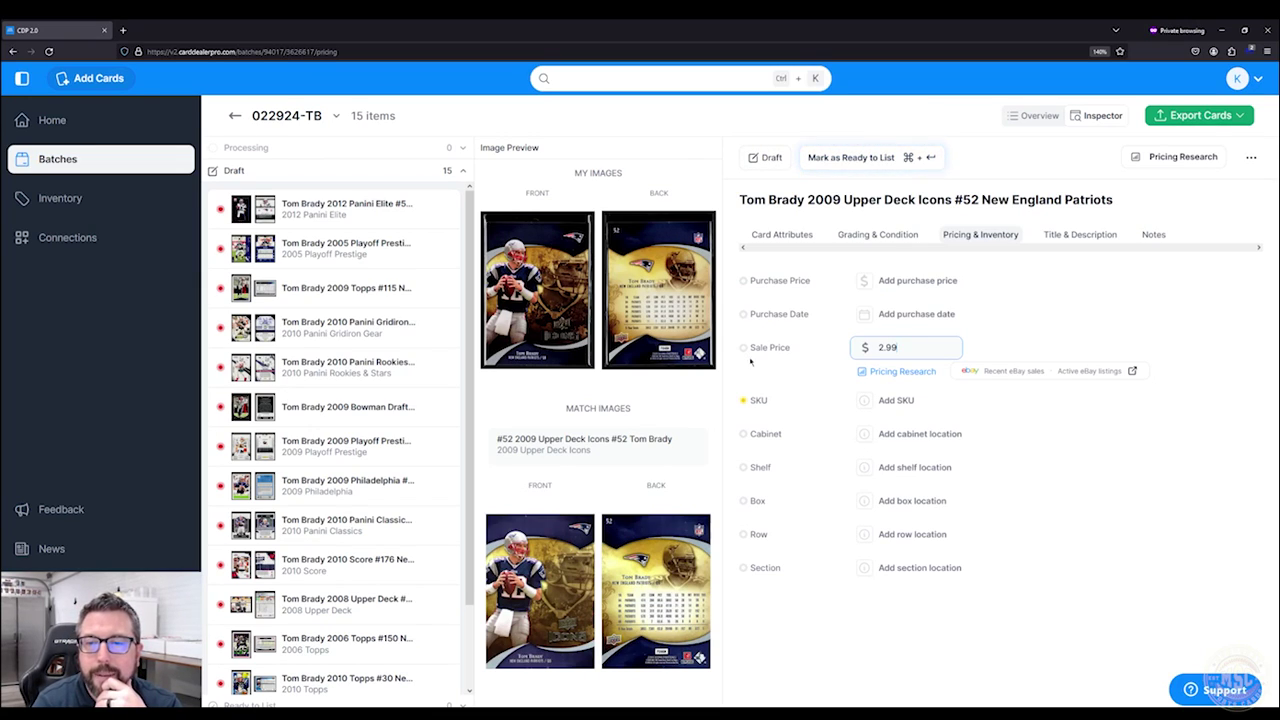
left_click(849, 160)
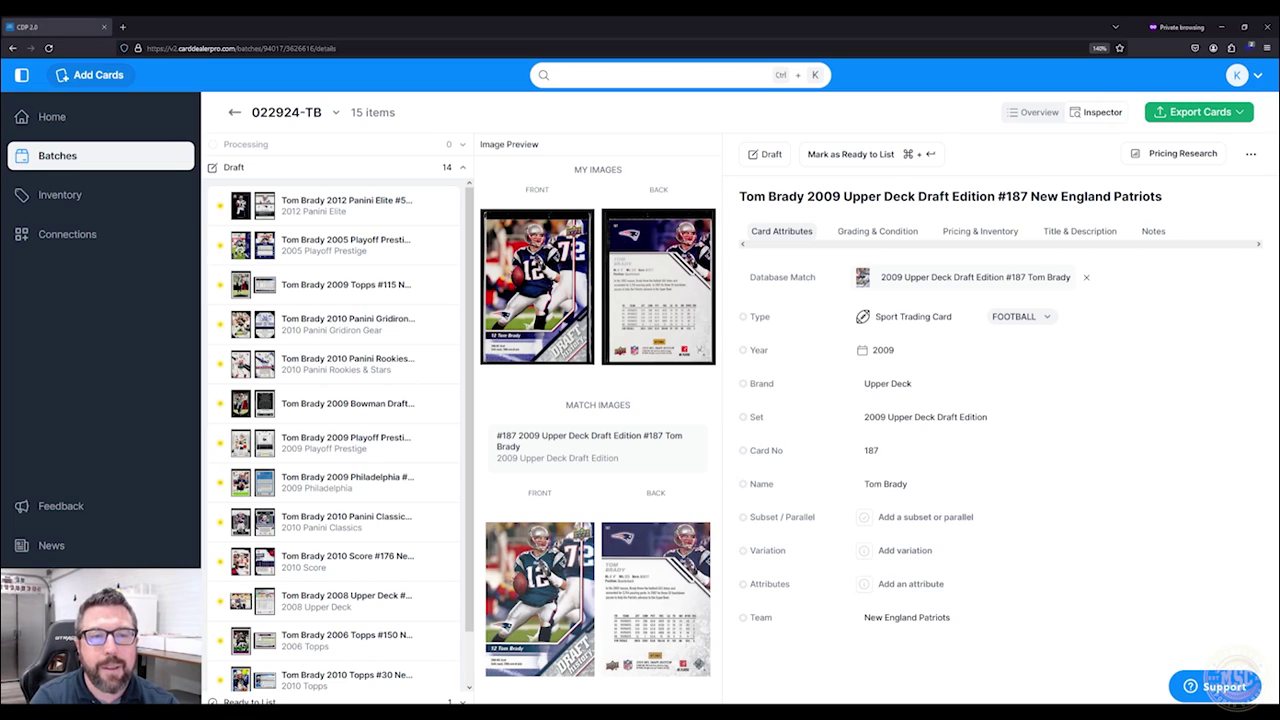
Mark all remaining draft cards as ready to list, starting with 2012 Panini Elite #57, and show the batch overview.
left_click(355, 214)
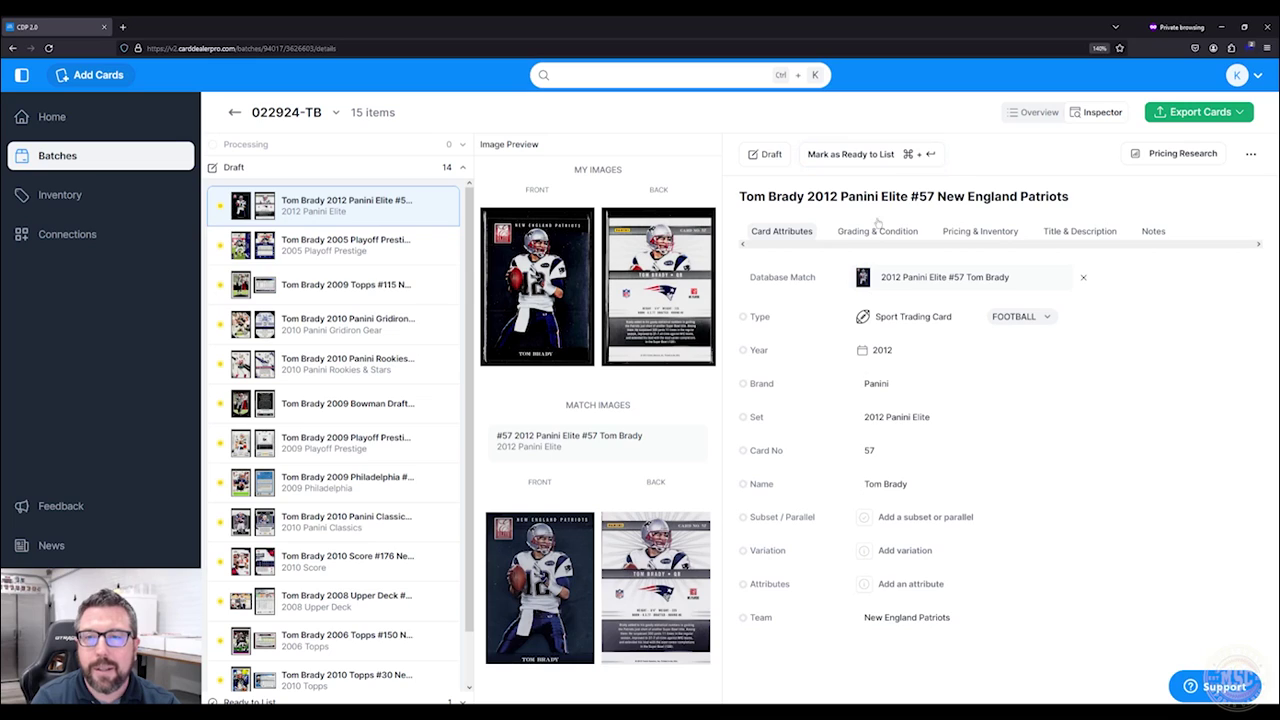
left_click(851, 154)
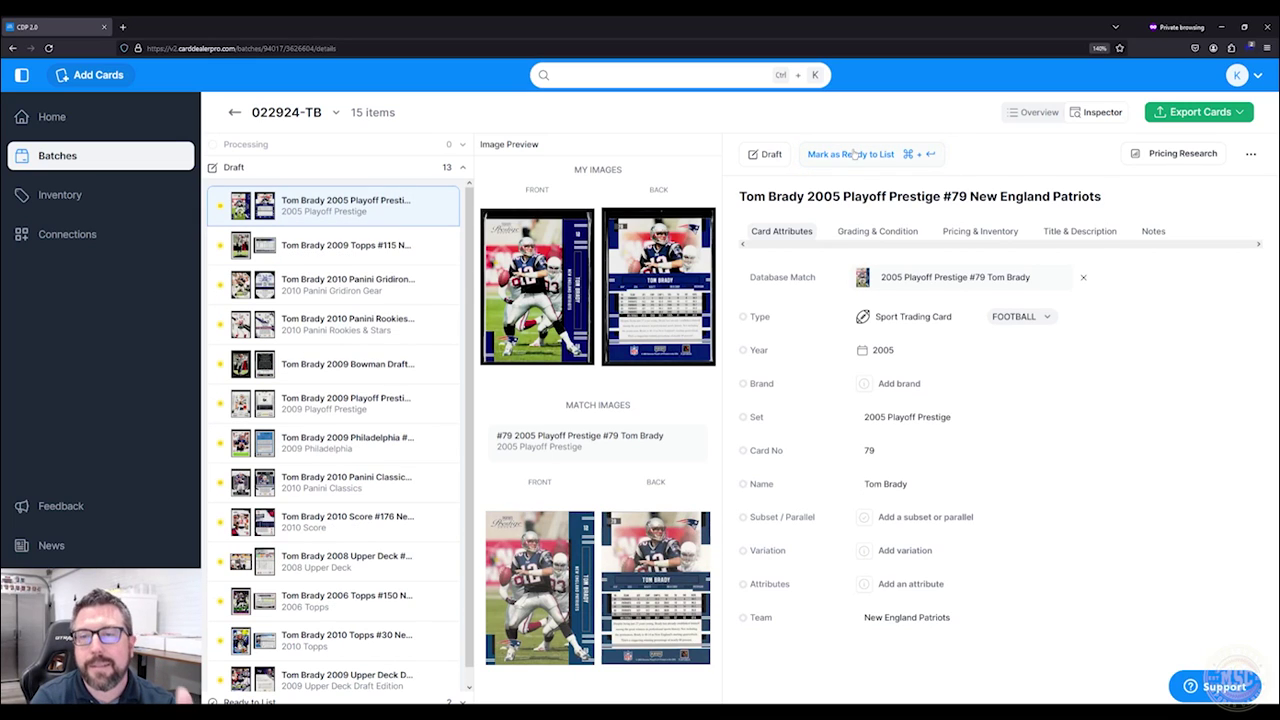
left_click(860, 156)
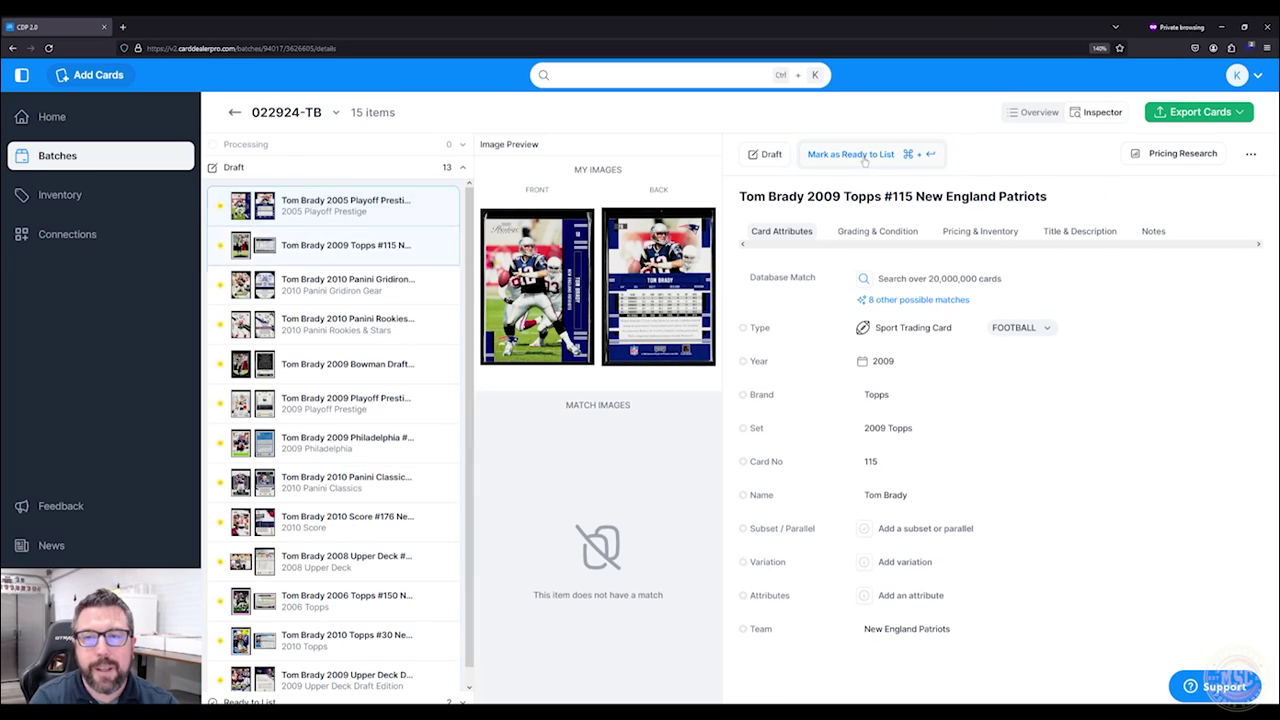
left_click(860, 156)
left_click(856, 156)
left_click(853, 156)
left_click(852, 156)
left_click(851, 156)
left_click(851, 156)
left_click(851, 156)
left_click(851, 156)
left_click(851, 156)
left_click(851, 156)
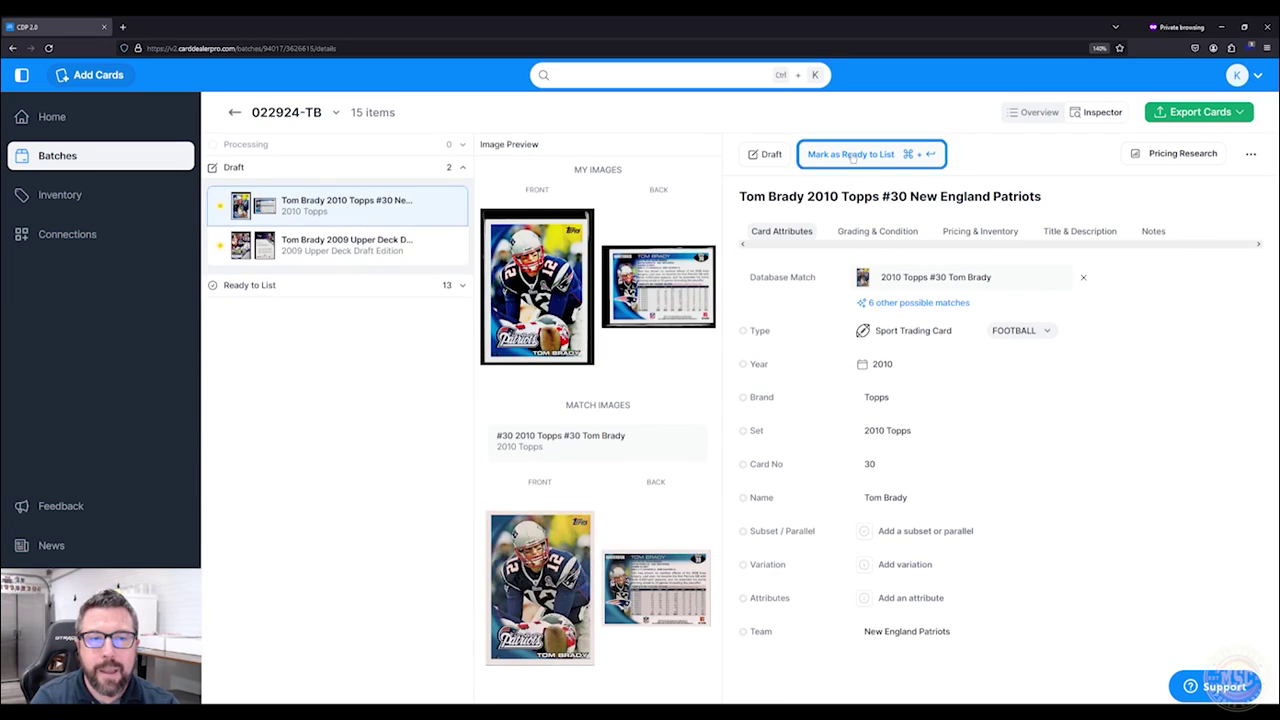
left_click(851, 156)
left_click(851, 156)
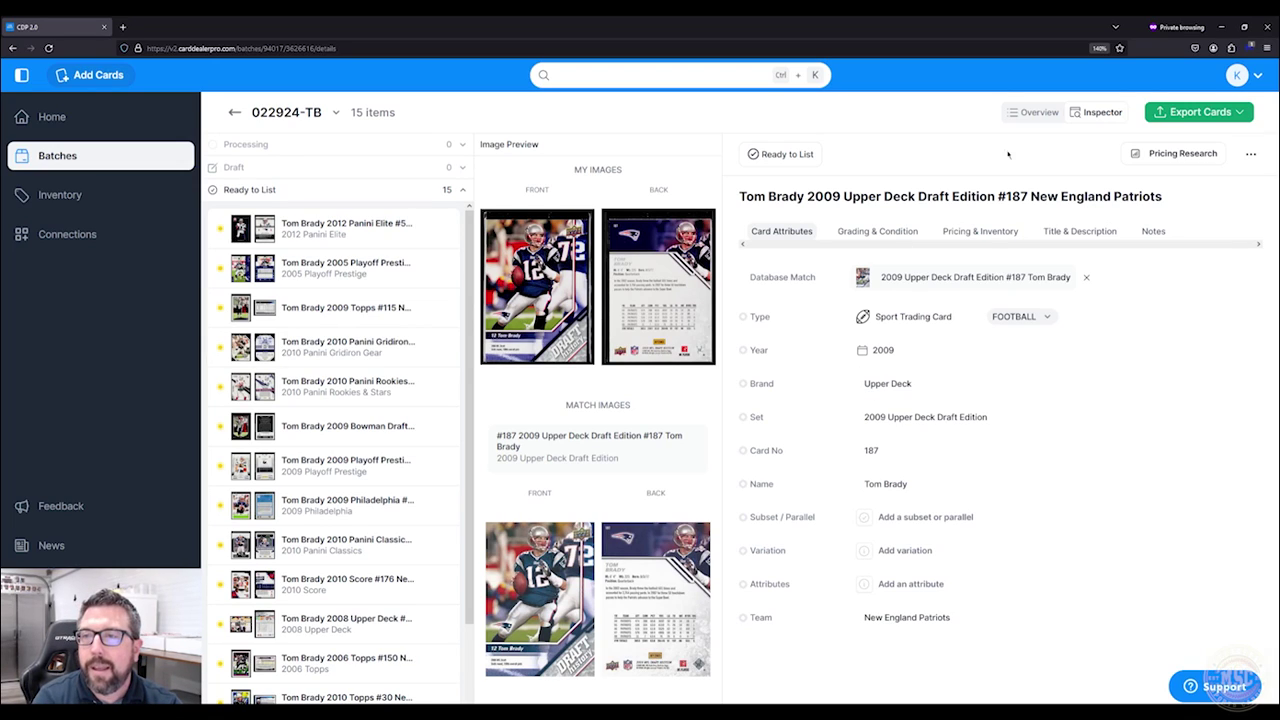
left_click(1042, 112)
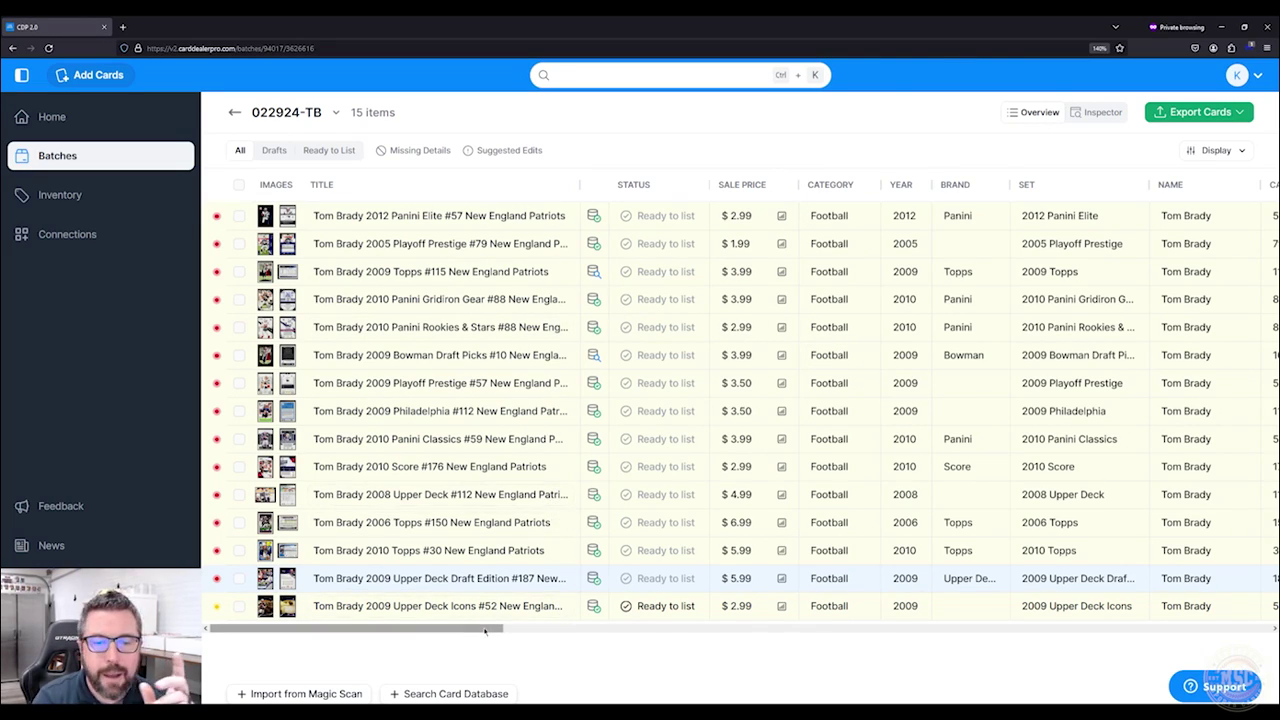
left_click_drag(487, 628, 463, 643)
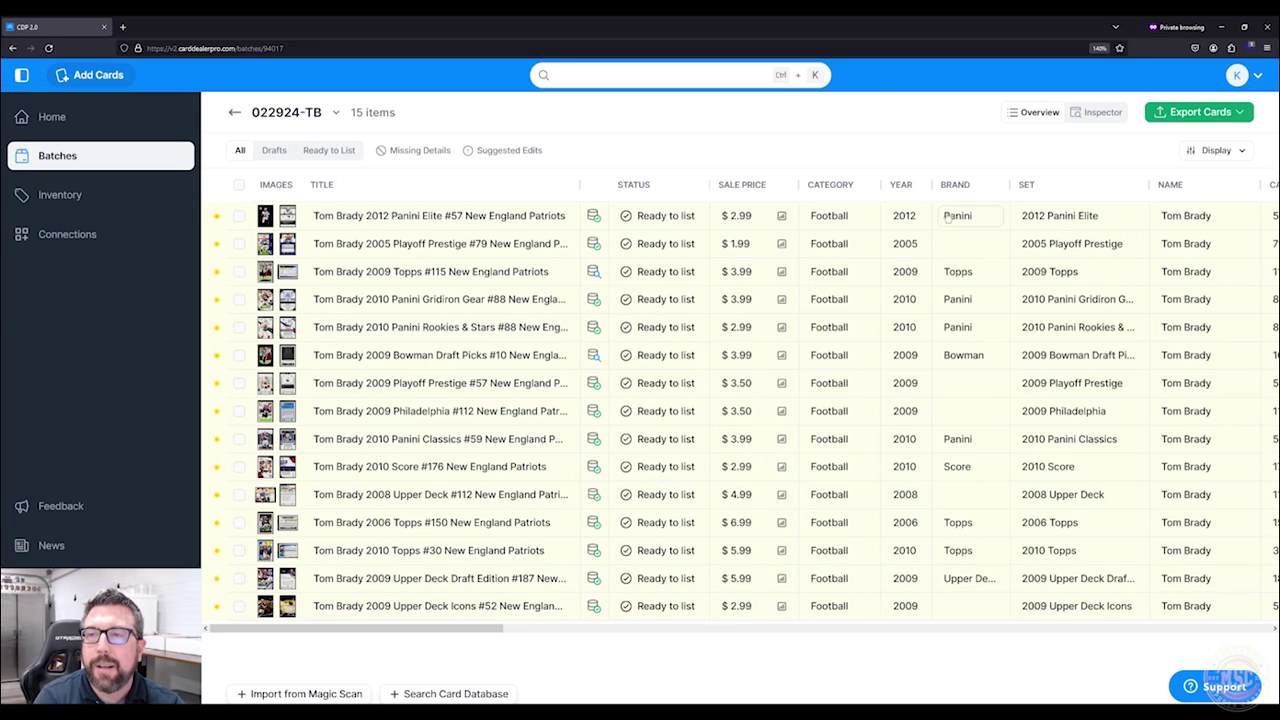
Preview automatic SKU generation in the account's inventory settings, save with SKUs not automatically generated, and return to the 022924-TB batch.
left_click(1250, 82)
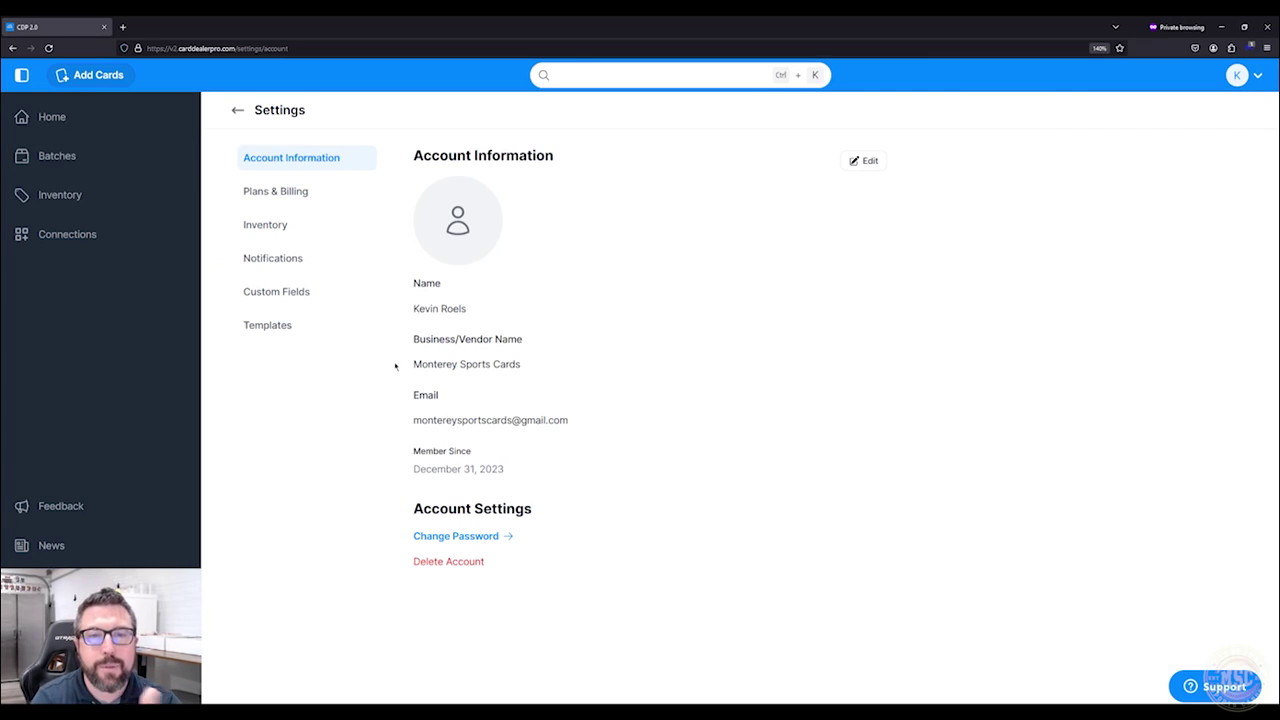
left_click(266, 231)
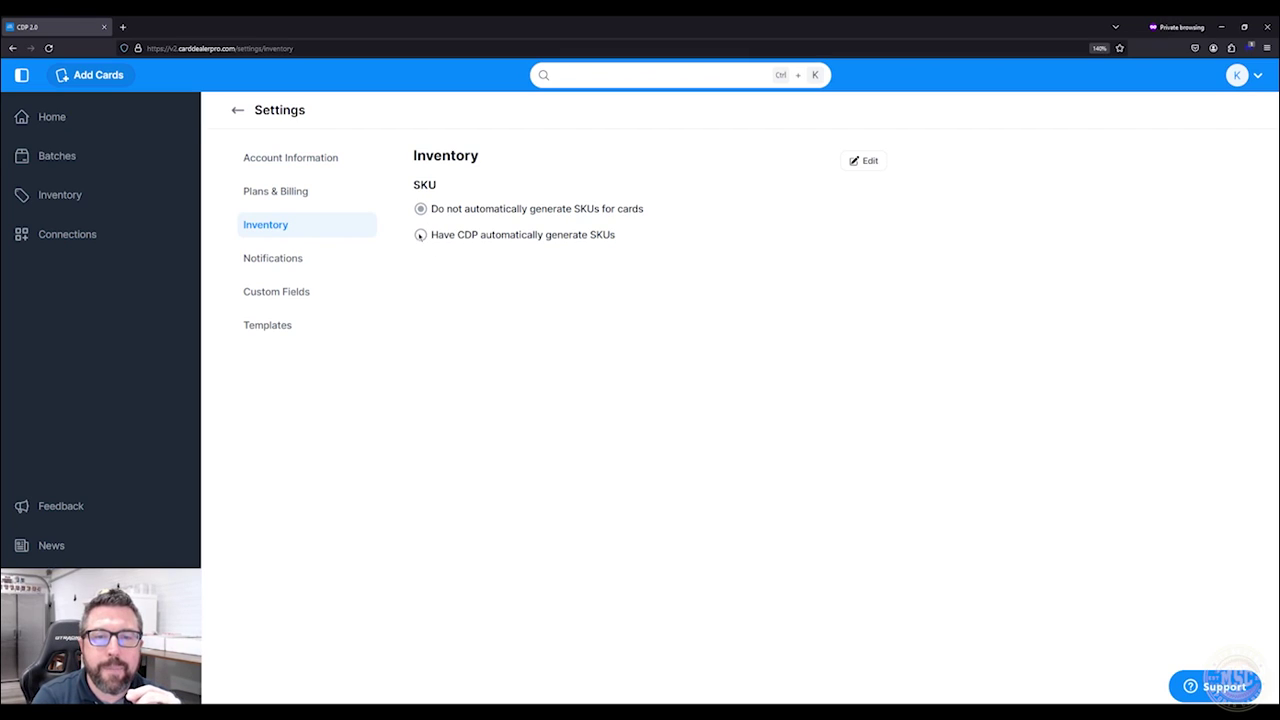
double_click(441, 235)
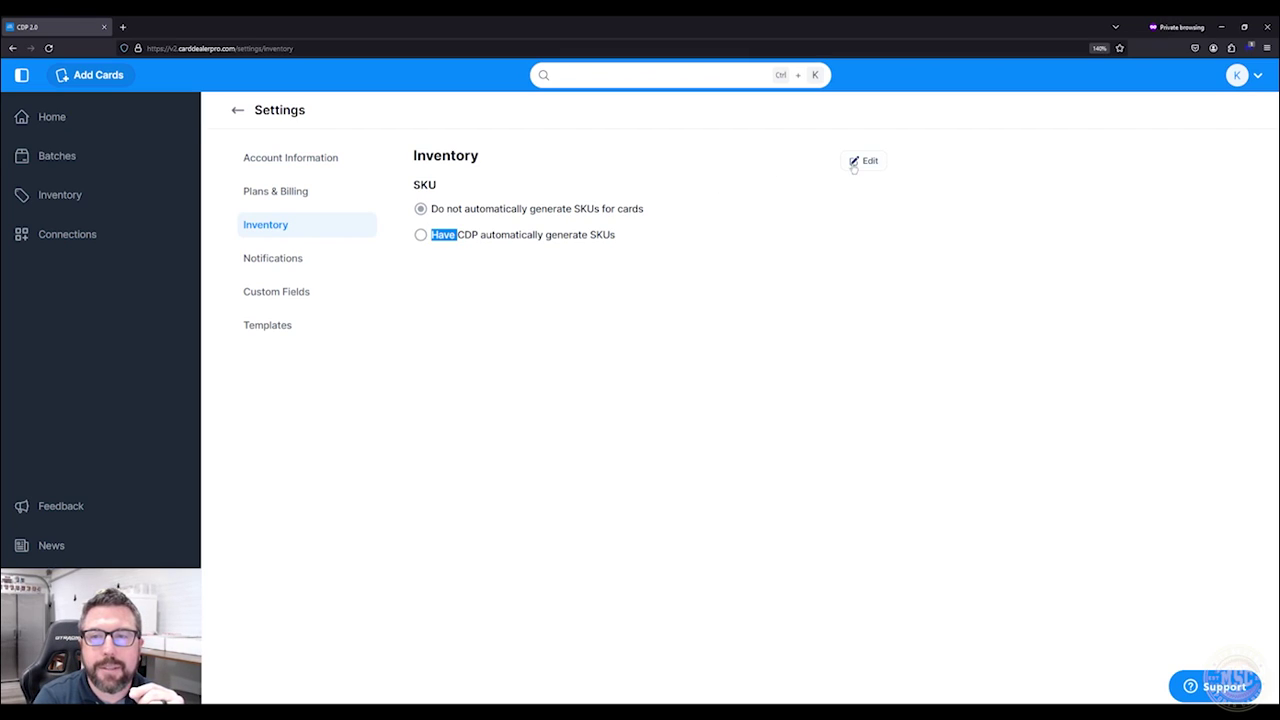
left_click(857, 161)
left_click(418, 233)
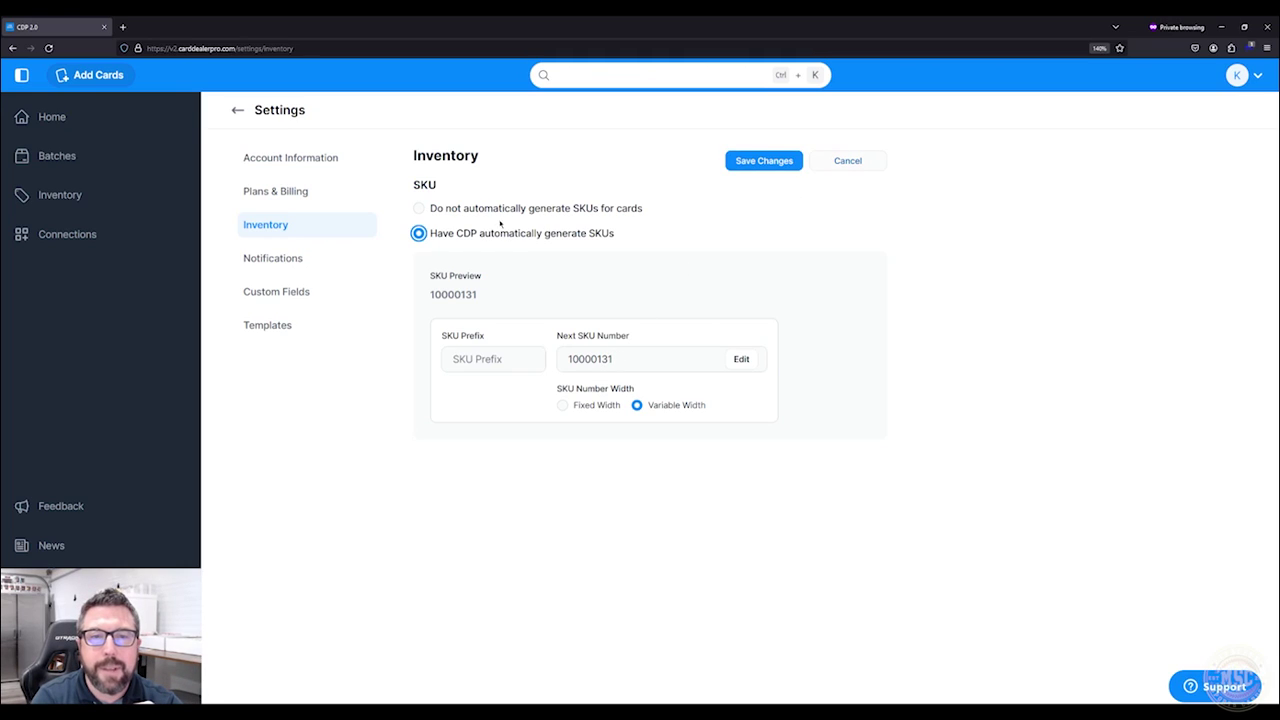
left_click(425, 209)
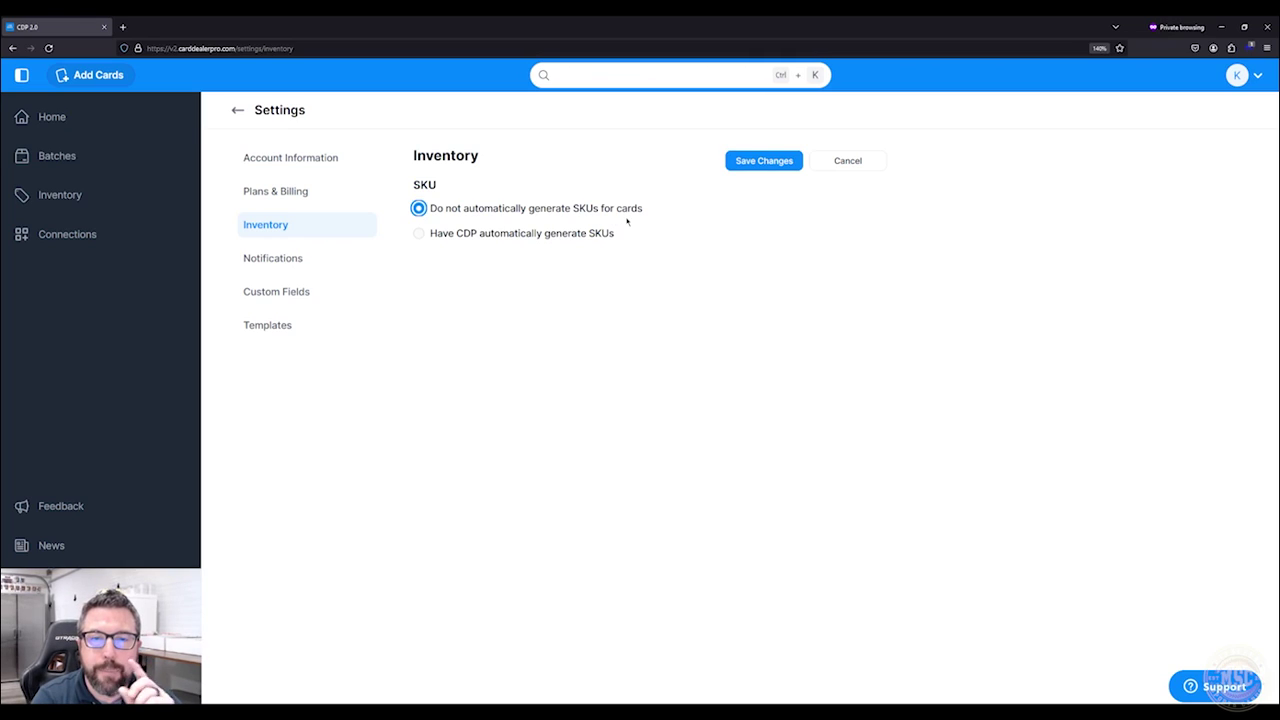
left_click(731, 164)
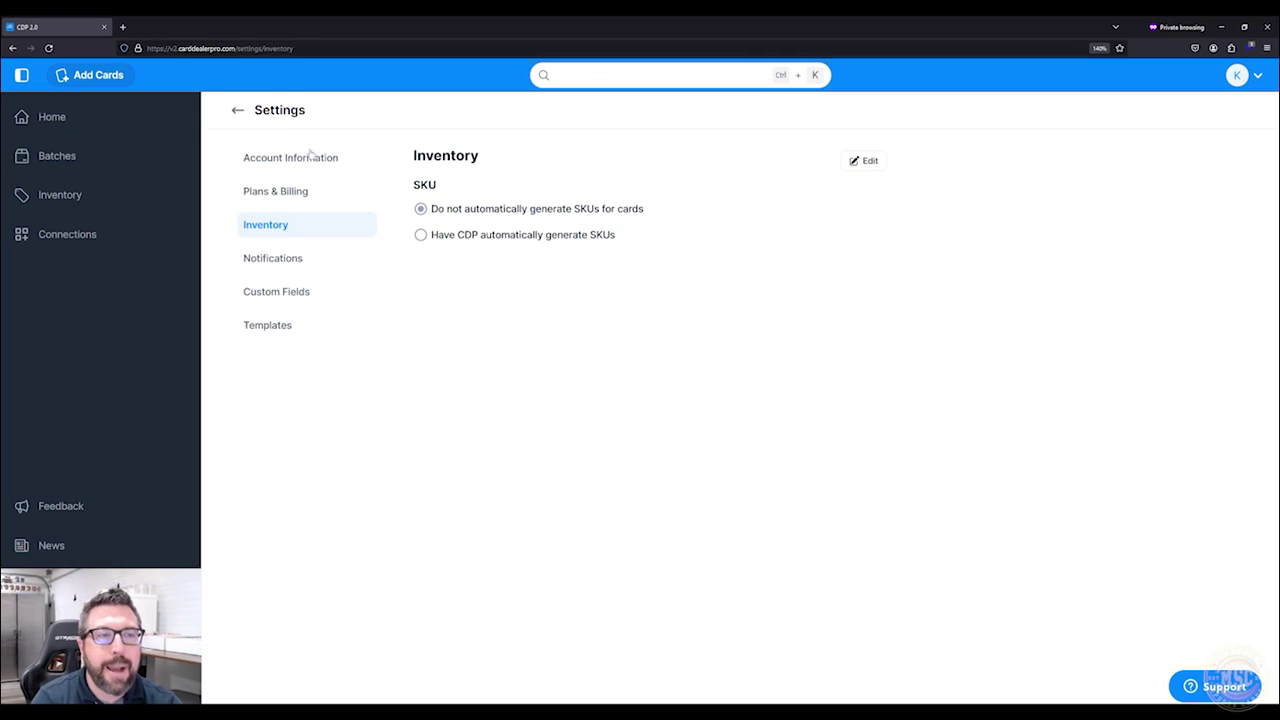
left_click(237, 110)
left_click(235, 109)
left_click(300, 225)
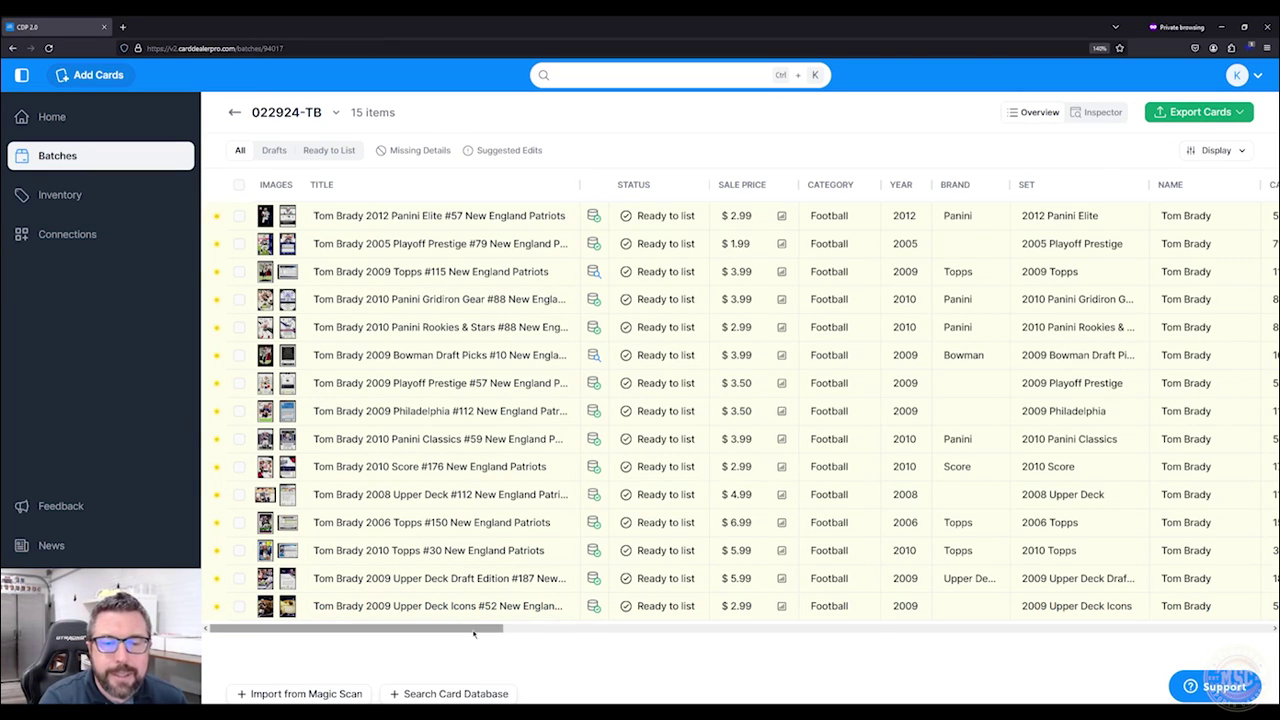
Bulk edit the SKU of every card in the batch, setting all SKUs to the same value 022924-TB.
left_click_drag(474, 632, 1139, 615)
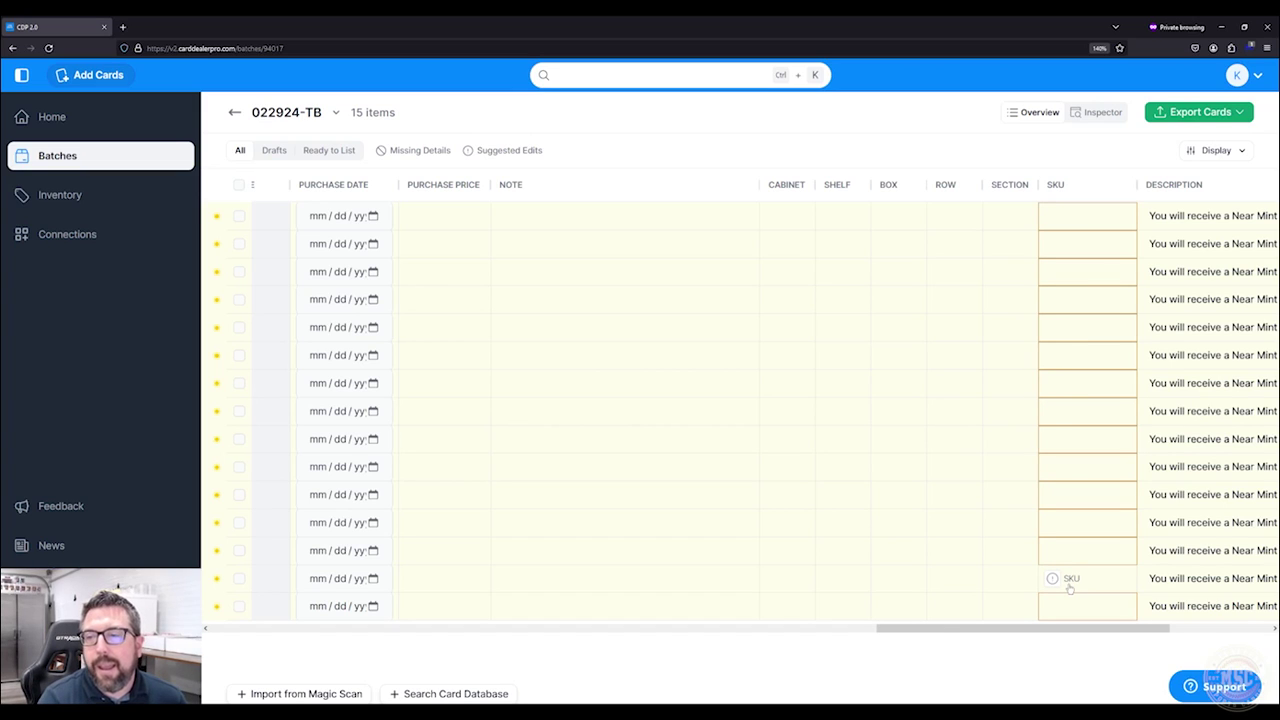
left_click_drag(983, 627, 335, 620)
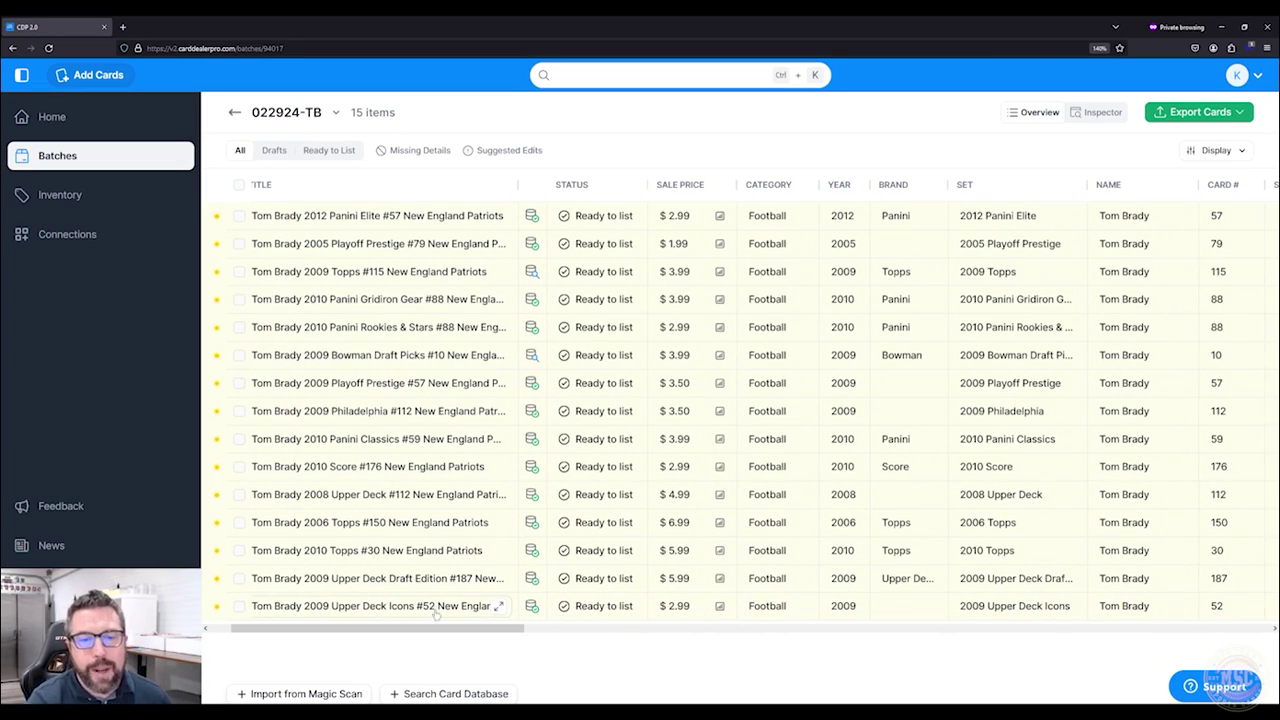
left_click_drag(444, 634, 407, 643)
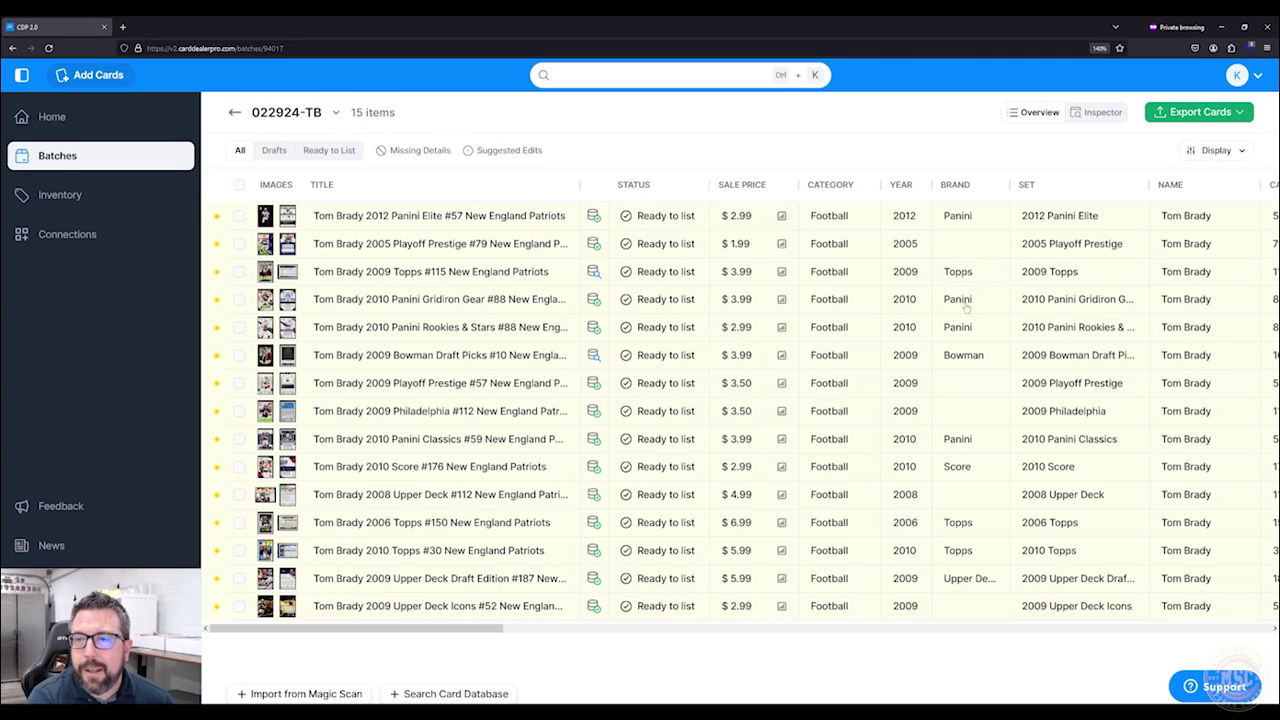
scroll(603, 612, "right", 5)
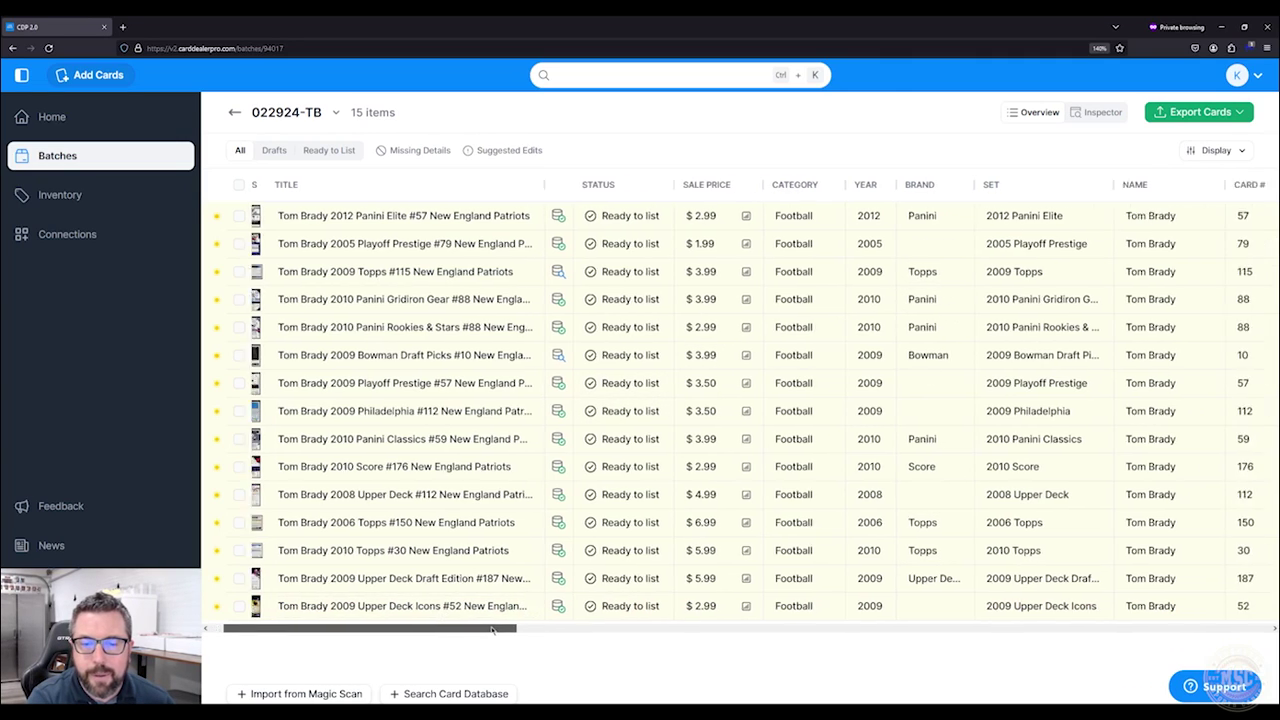
left_click_drag(564, 627, 1189, 627)
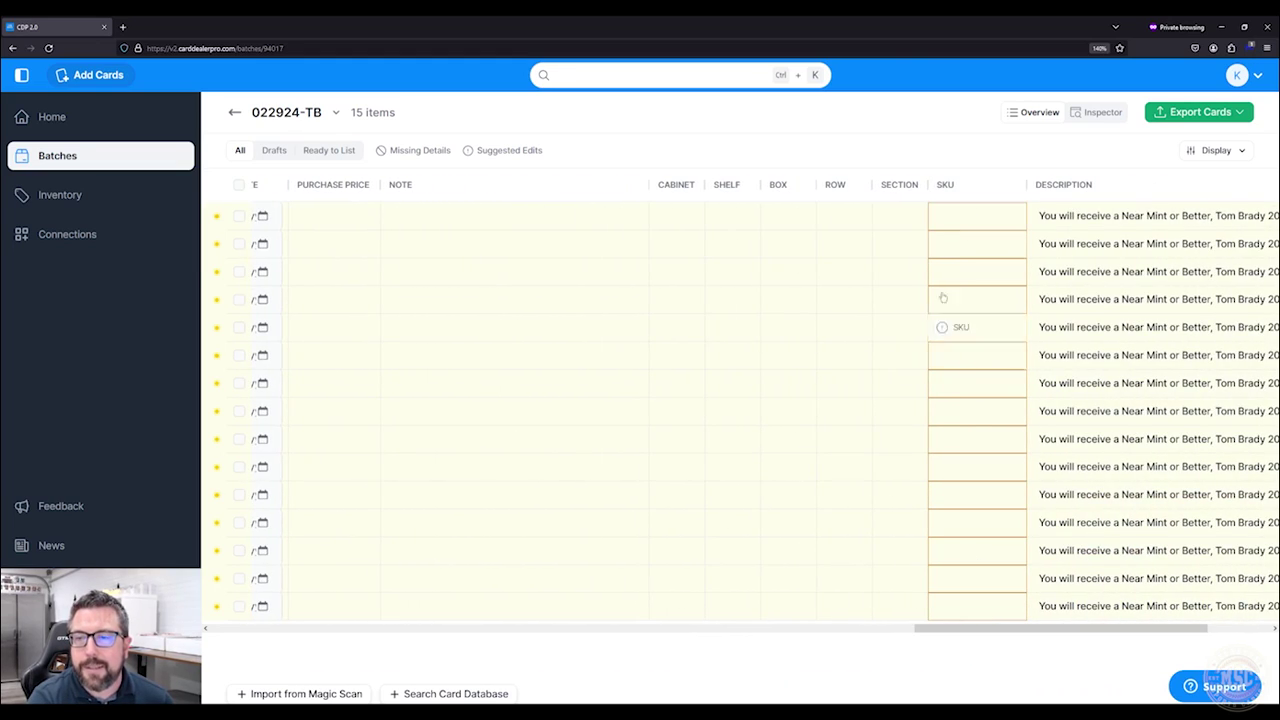
left_click(955, 184)
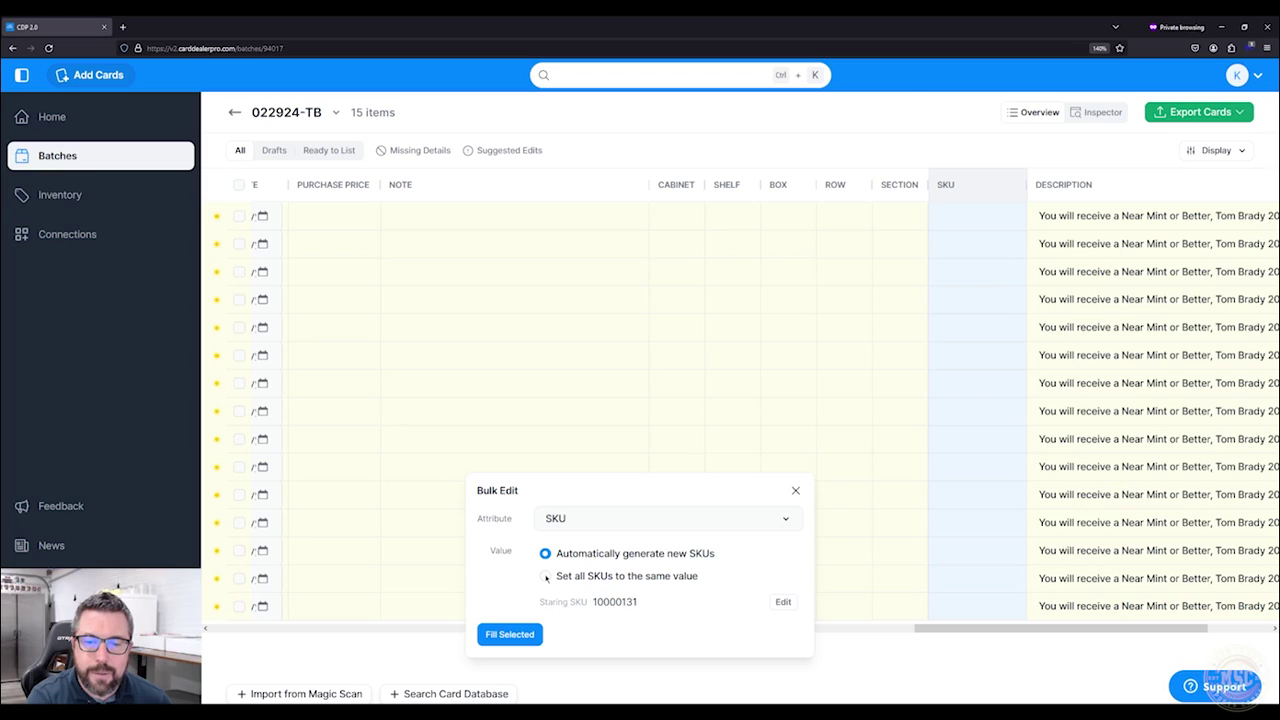
left_click(545, 577)
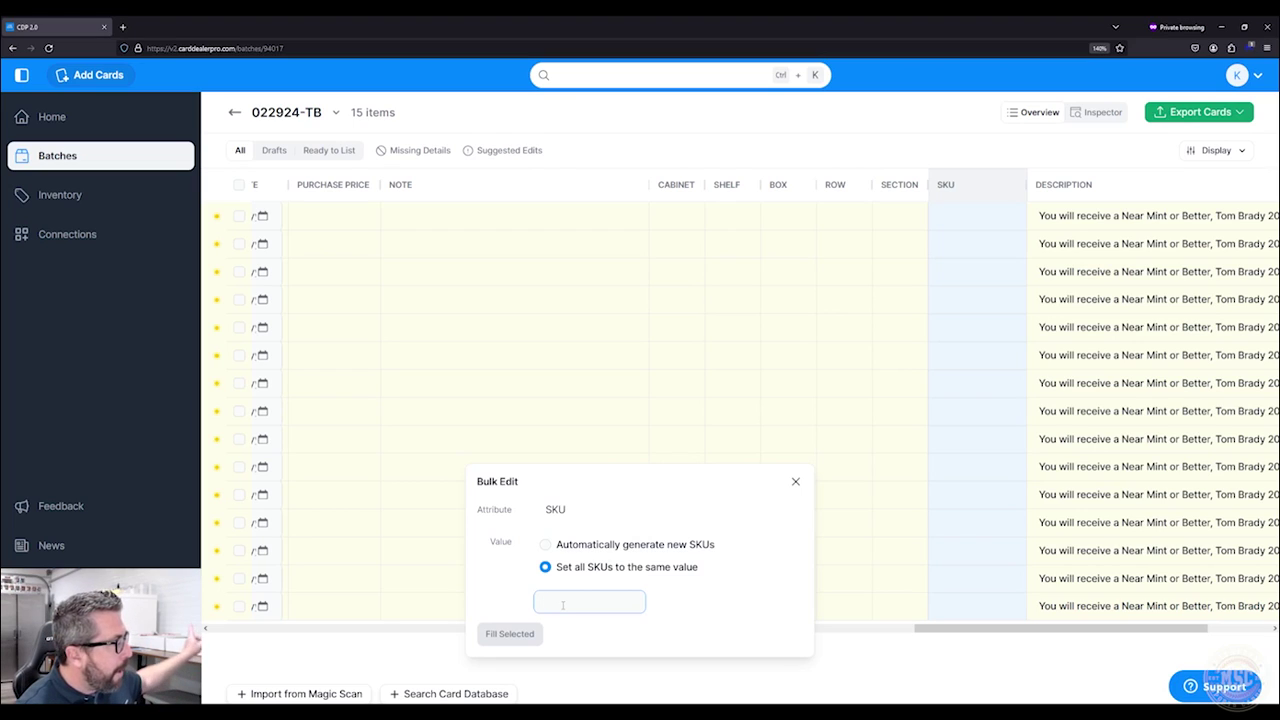
type("022924-TB")
left_click(512, 636)
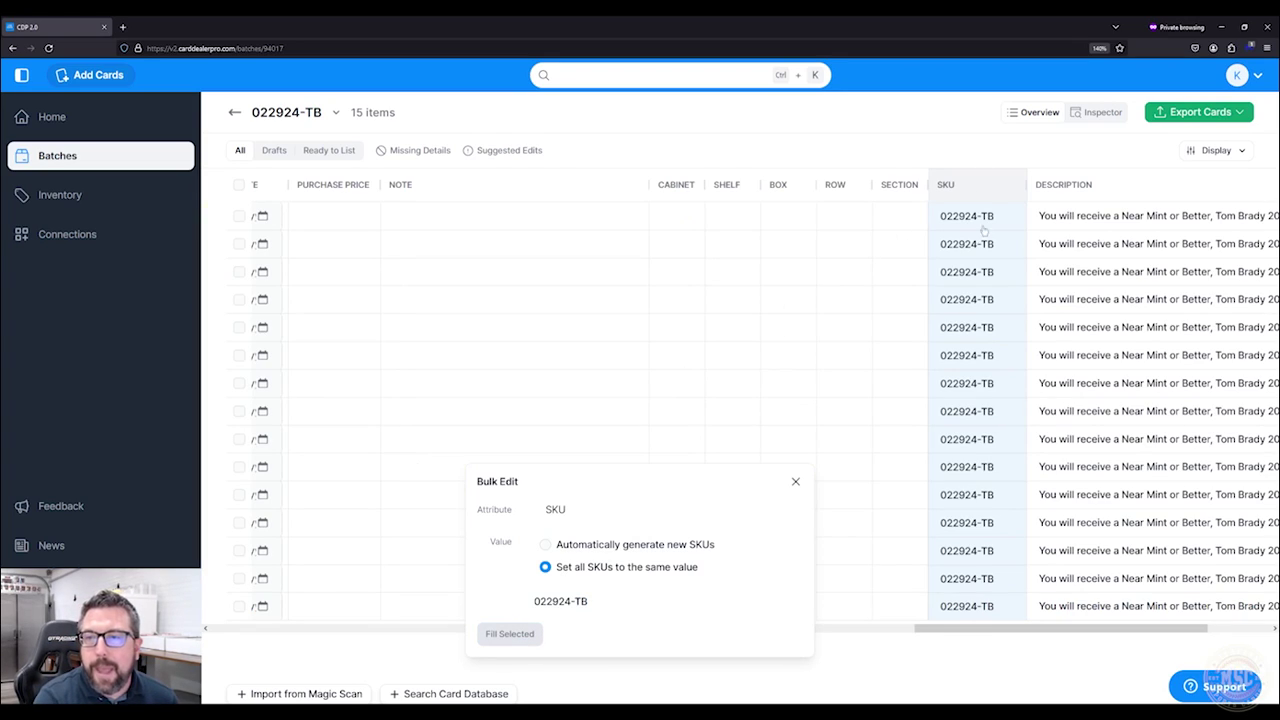
left_click(796, 483)
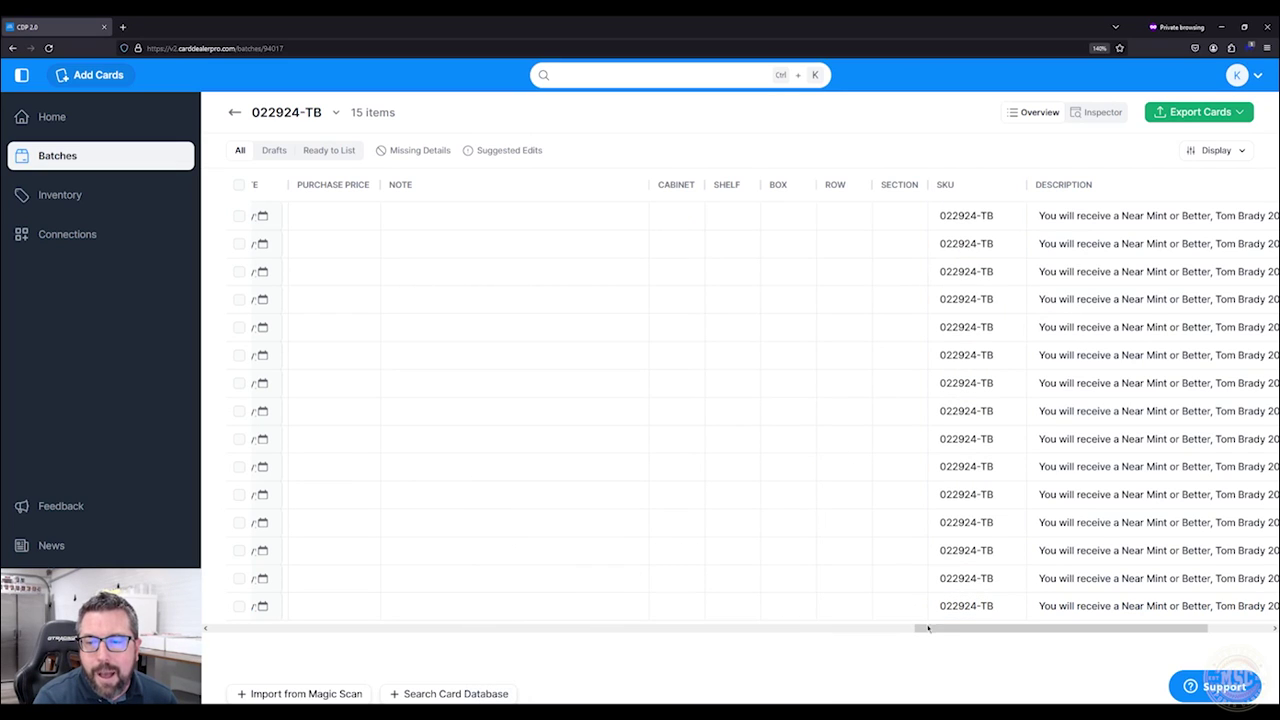
Set the brand of the 2005 Playoff Prestige #79 card to Playoff Prestige.
scroll(351, 608, "left", 15)
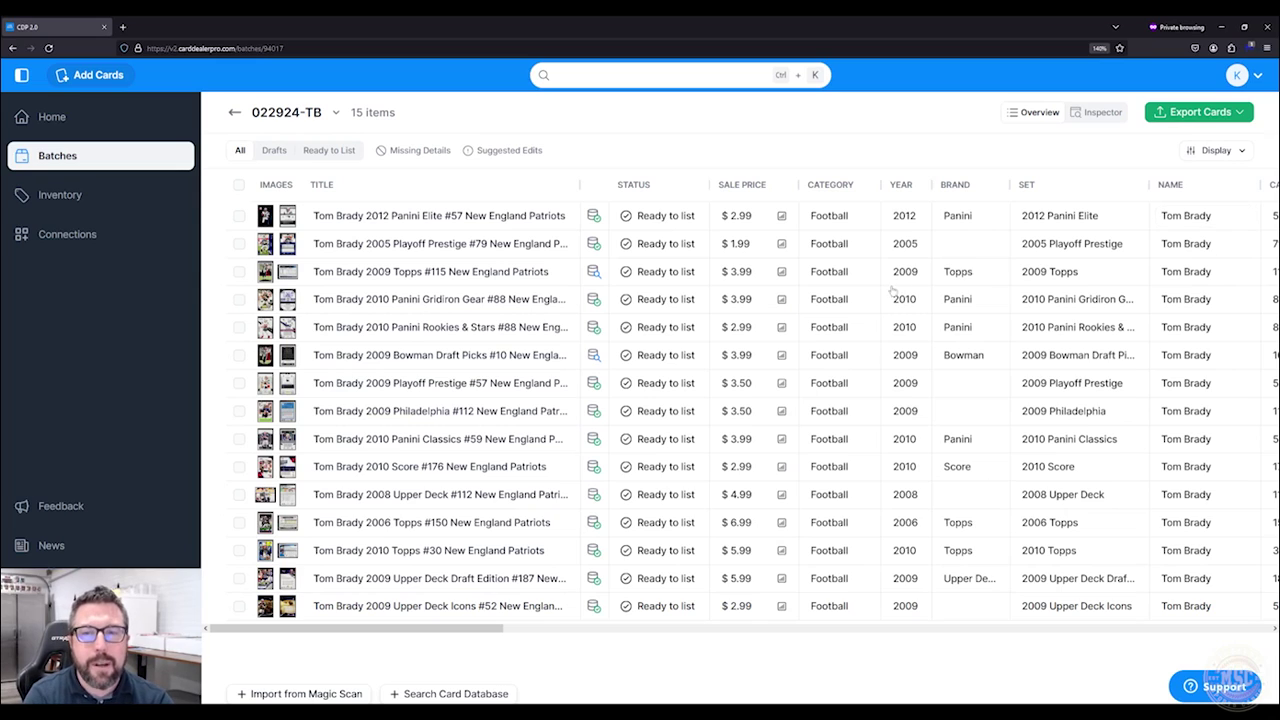
left_click_drag(490, 629, 1173, 632)
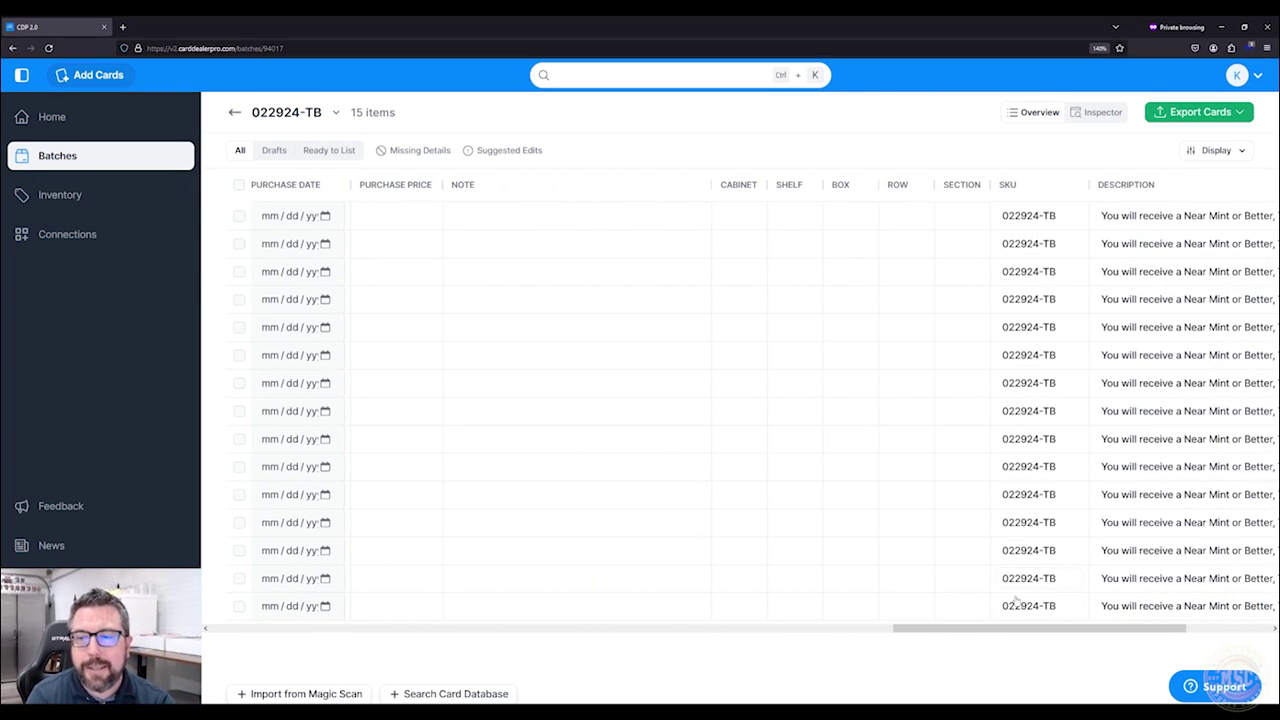
left_click_drag(1007, 628, 323, 622)
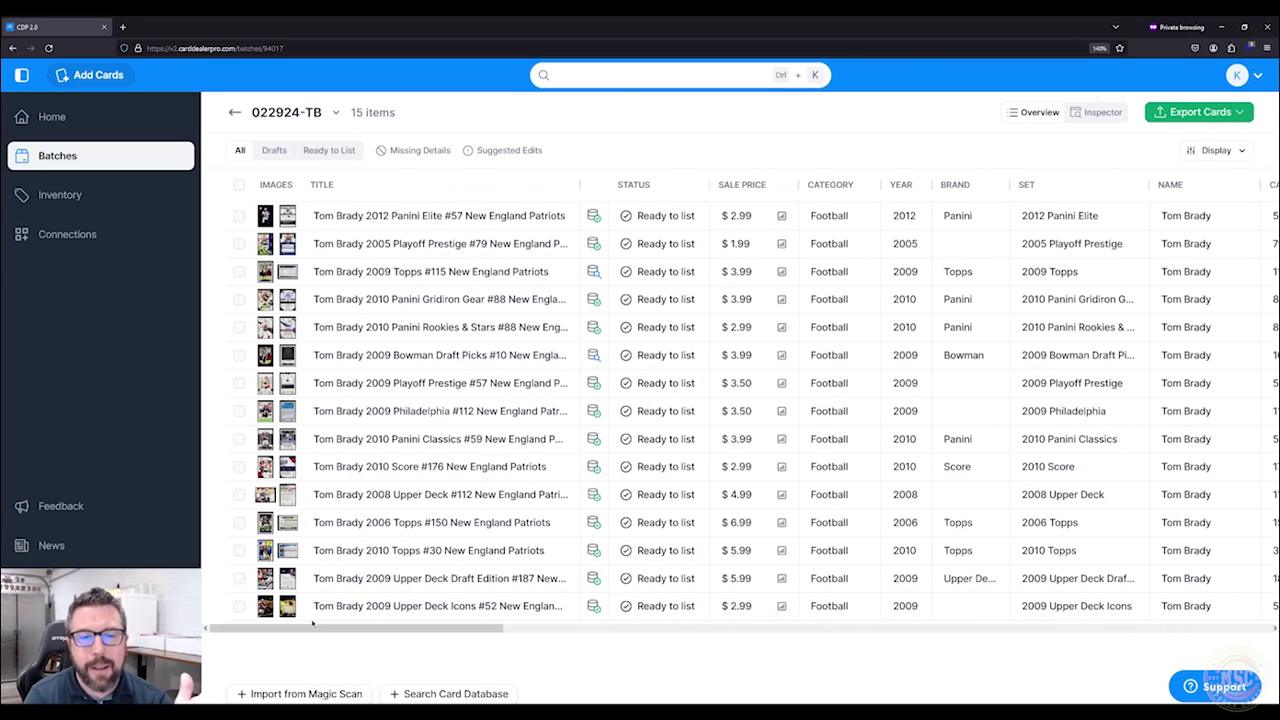
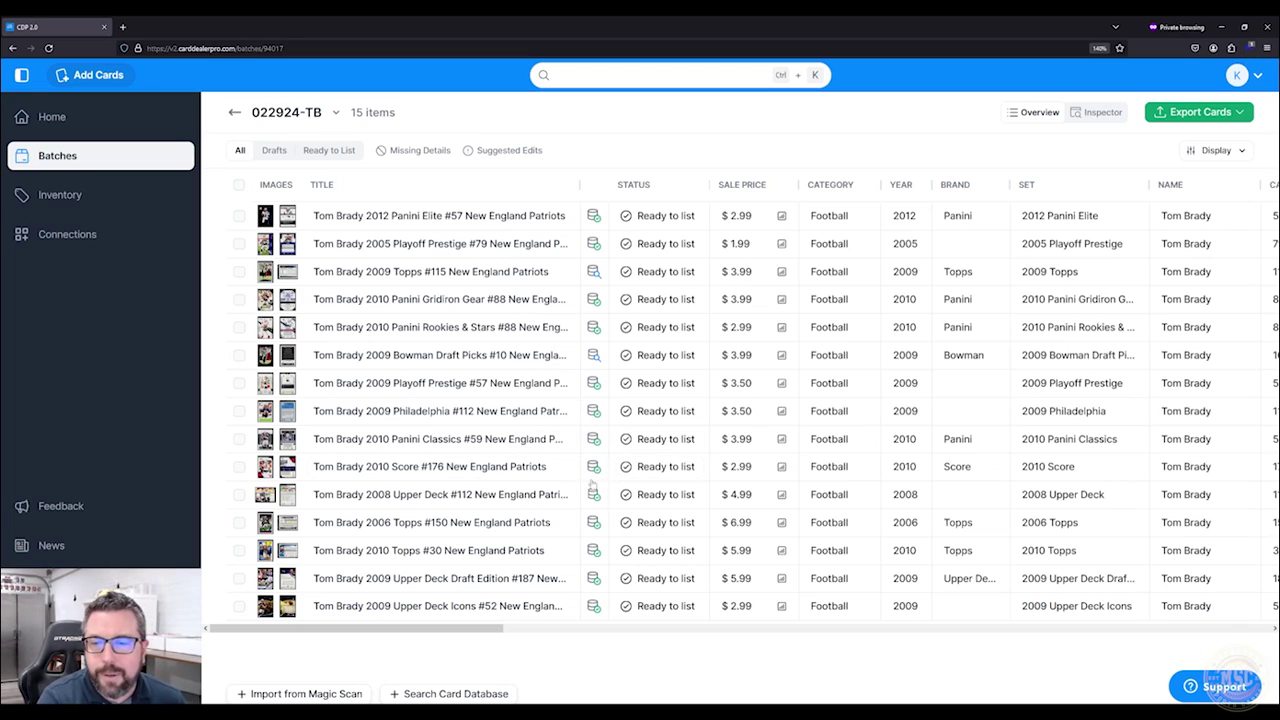
left_click_drag(494, 630, 544, 630)
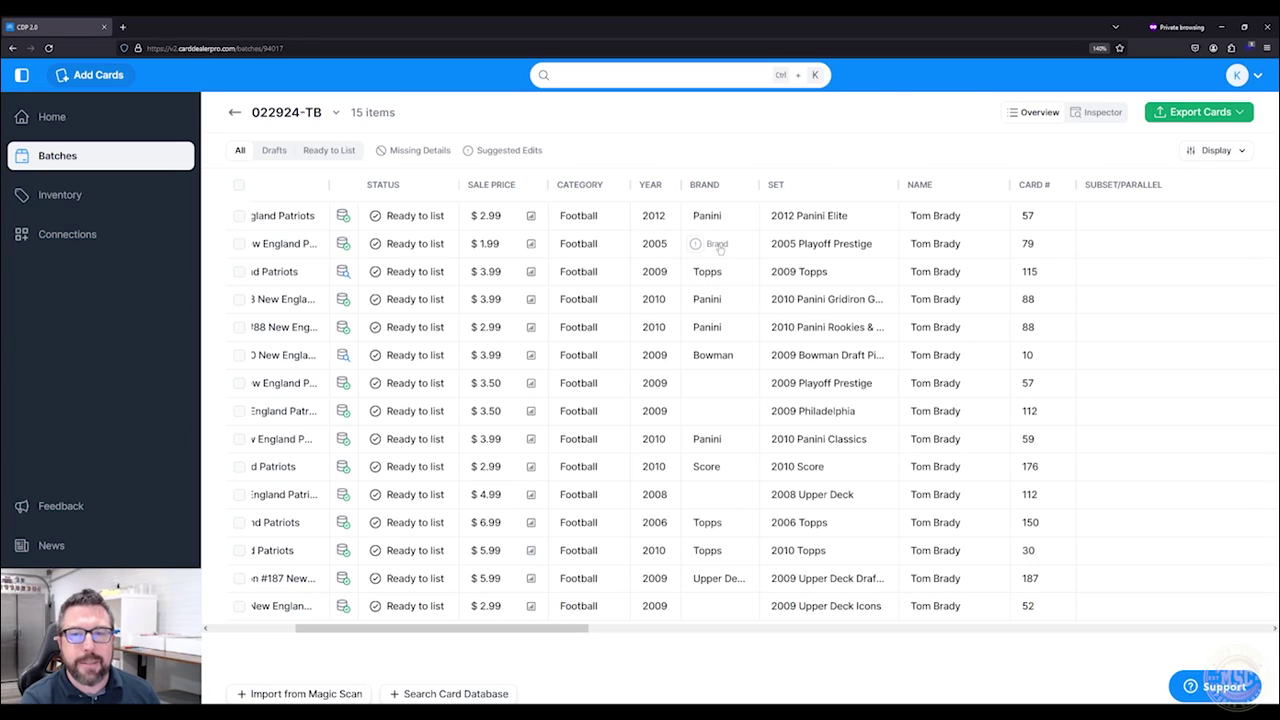
left_click(721, 249)
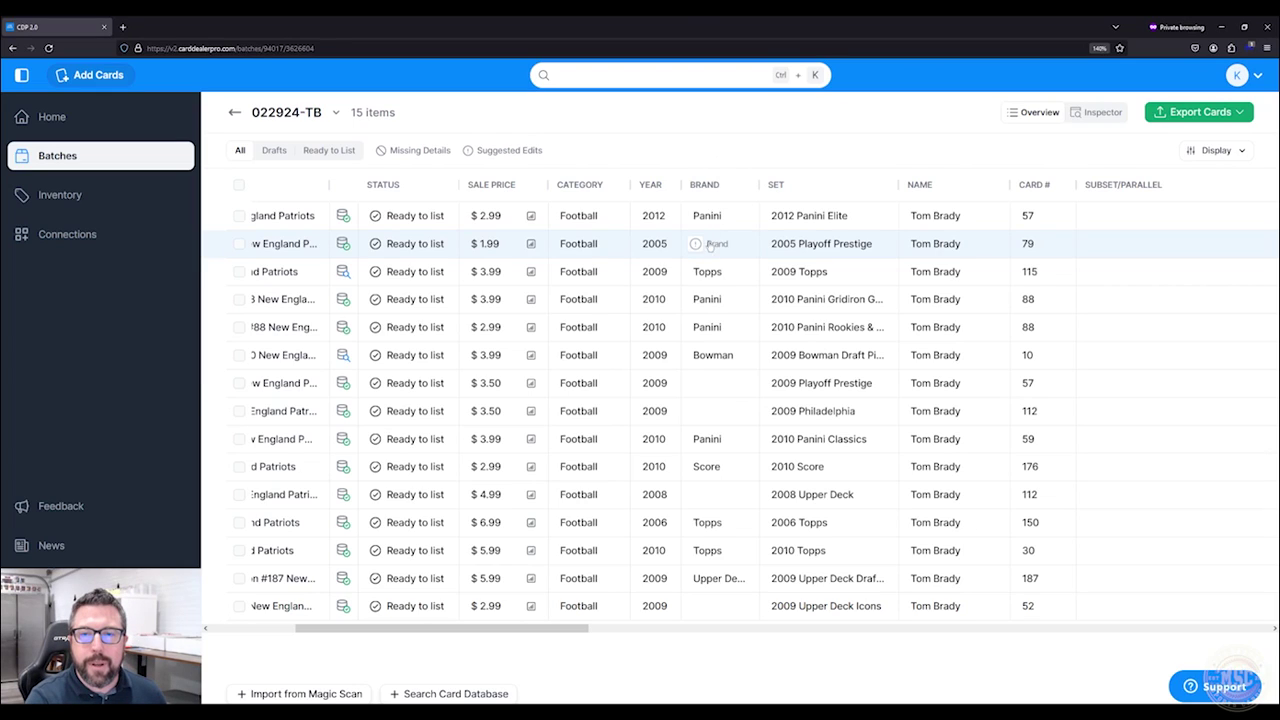
type("Pl")
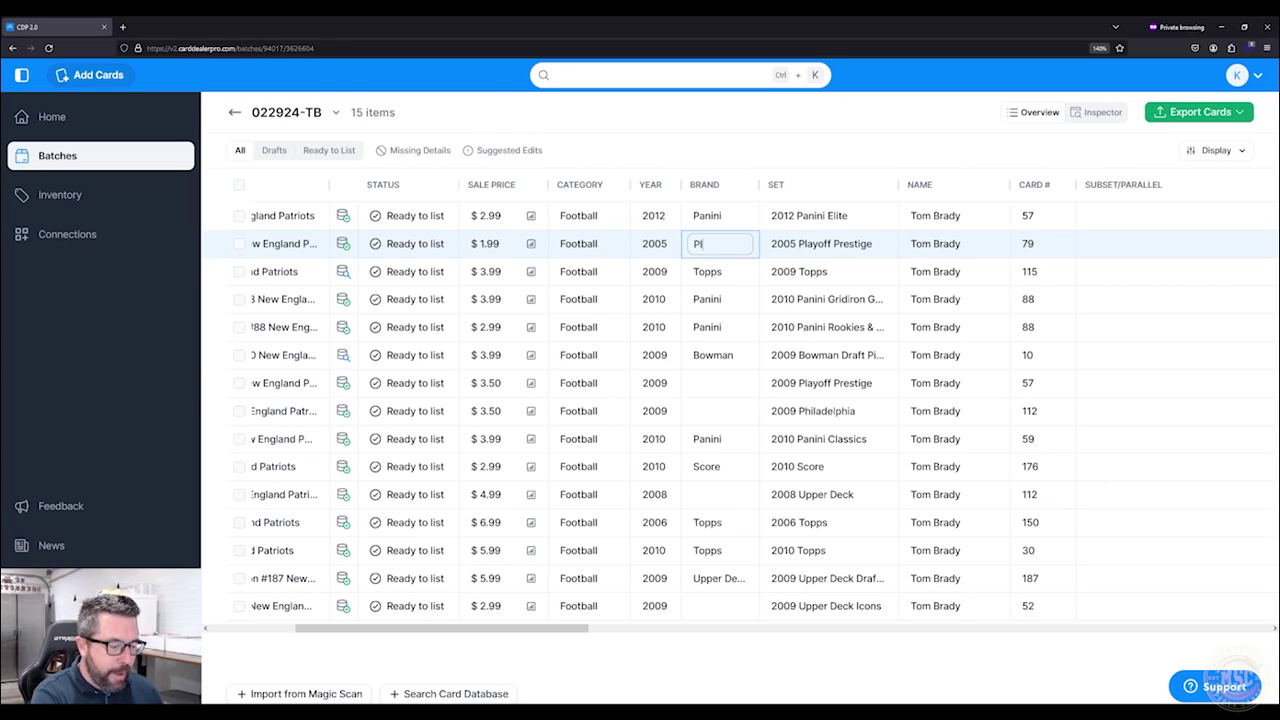
type("ayoff Prestige")
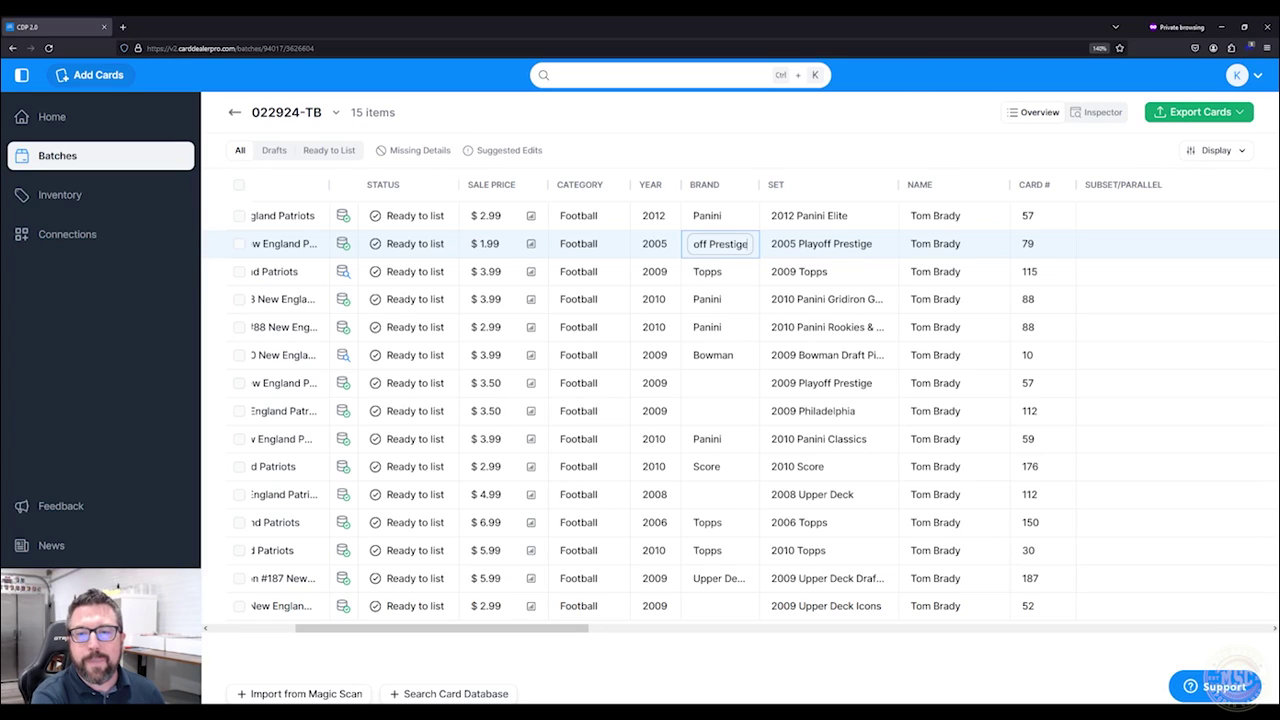
key("Return")
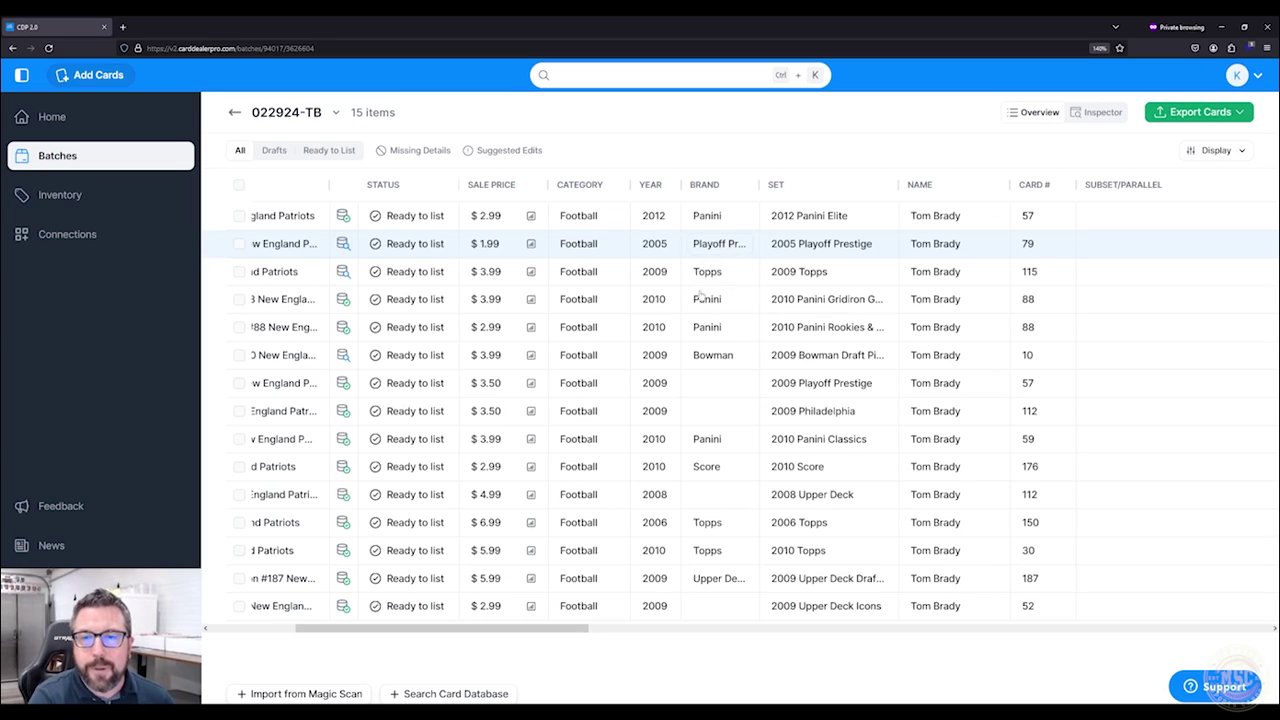
Copy the Playoff Prestige brand to the 2009 Playoff Prestige #57 card and set the 2009 Philadelphia #112 card's brand to Philadelphia.
left_click(722, 386)
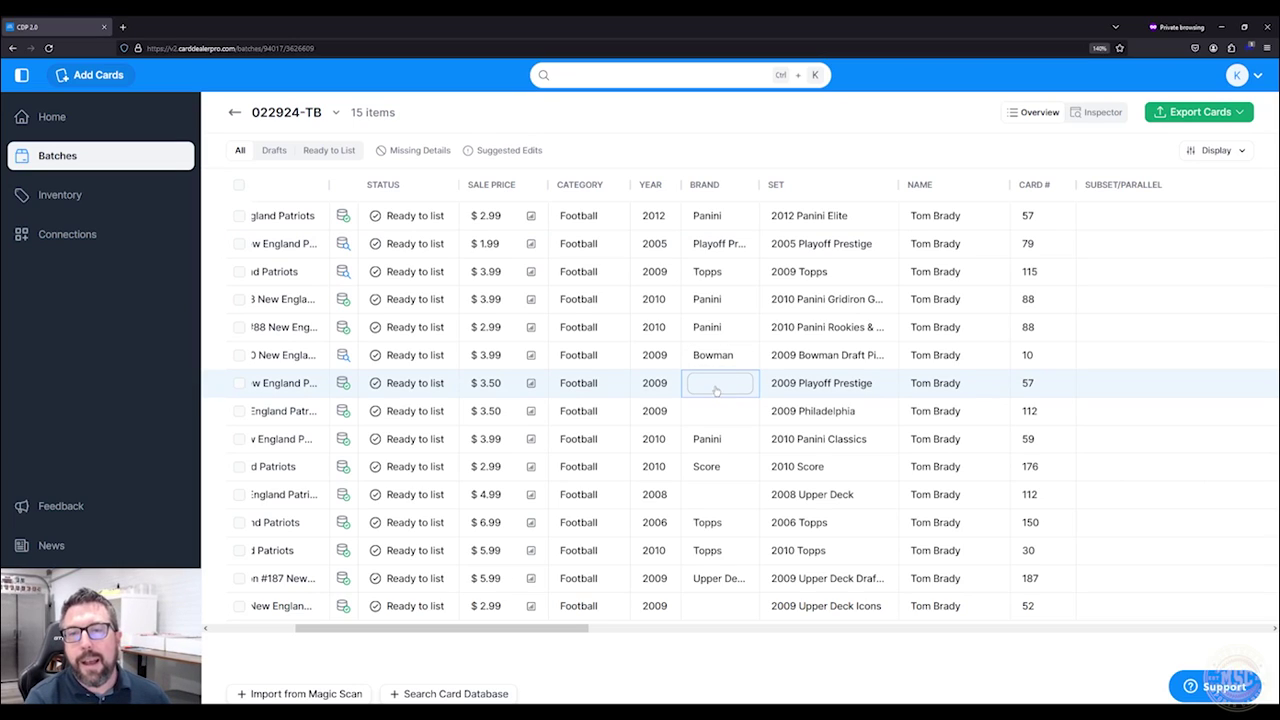
left_click(724, 248)
key("ctrl+c")
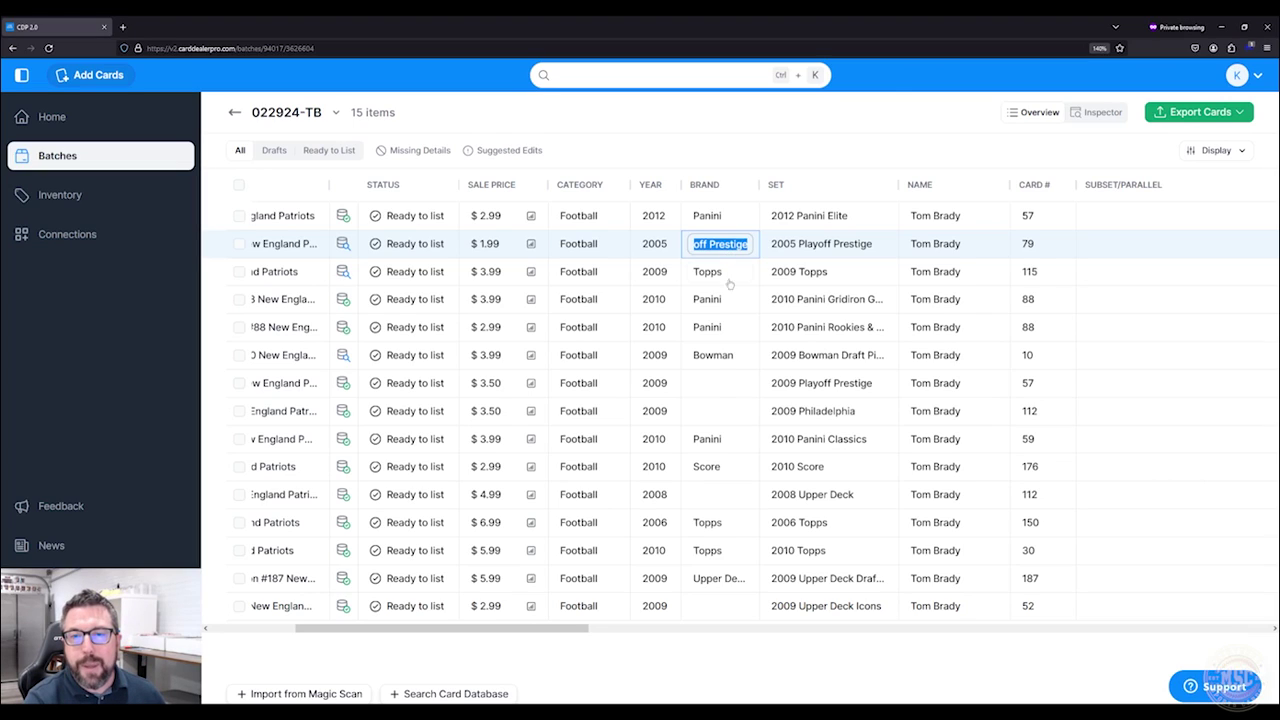
left_click(714, 388)
key("ctrl+v")
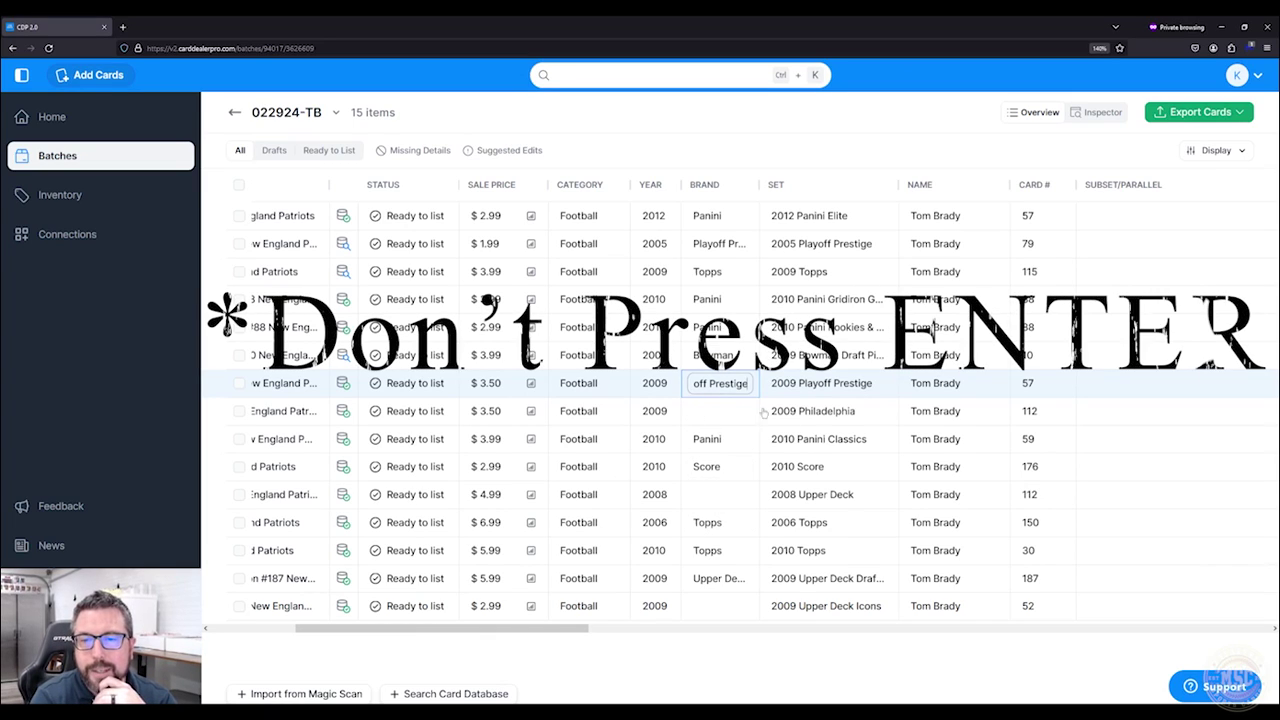
left_click(727, 416)
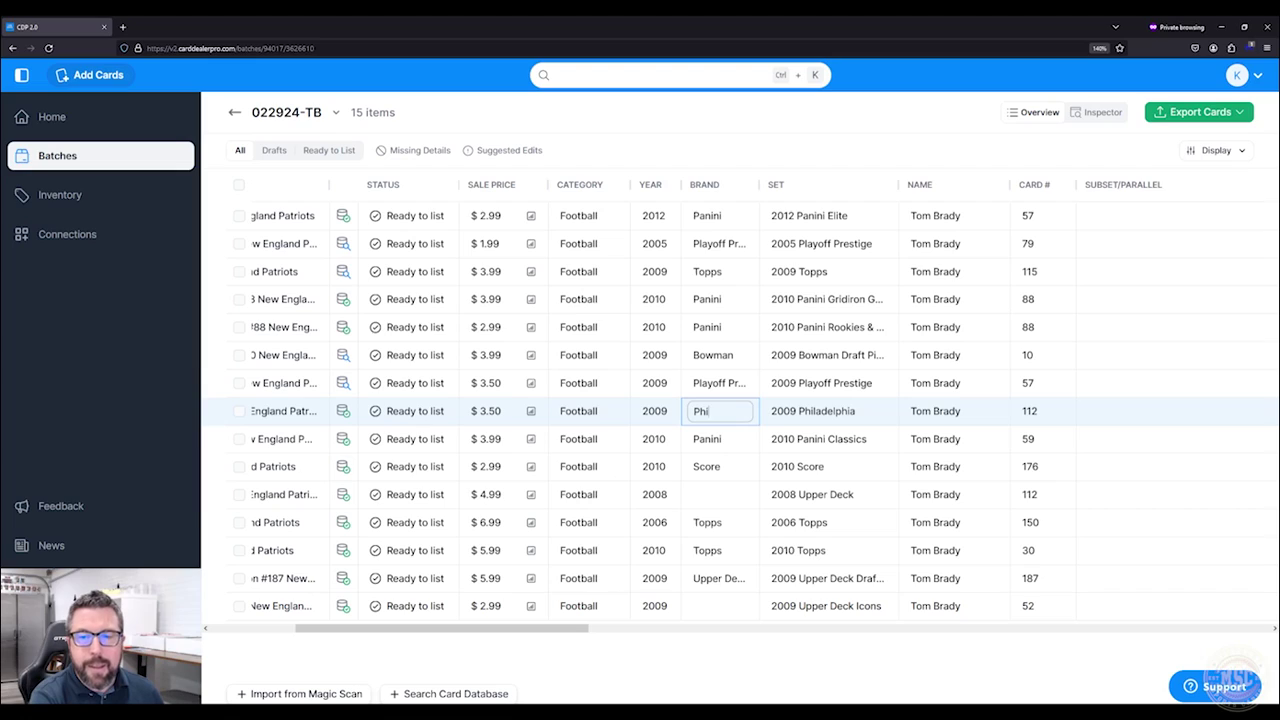
type("hia")
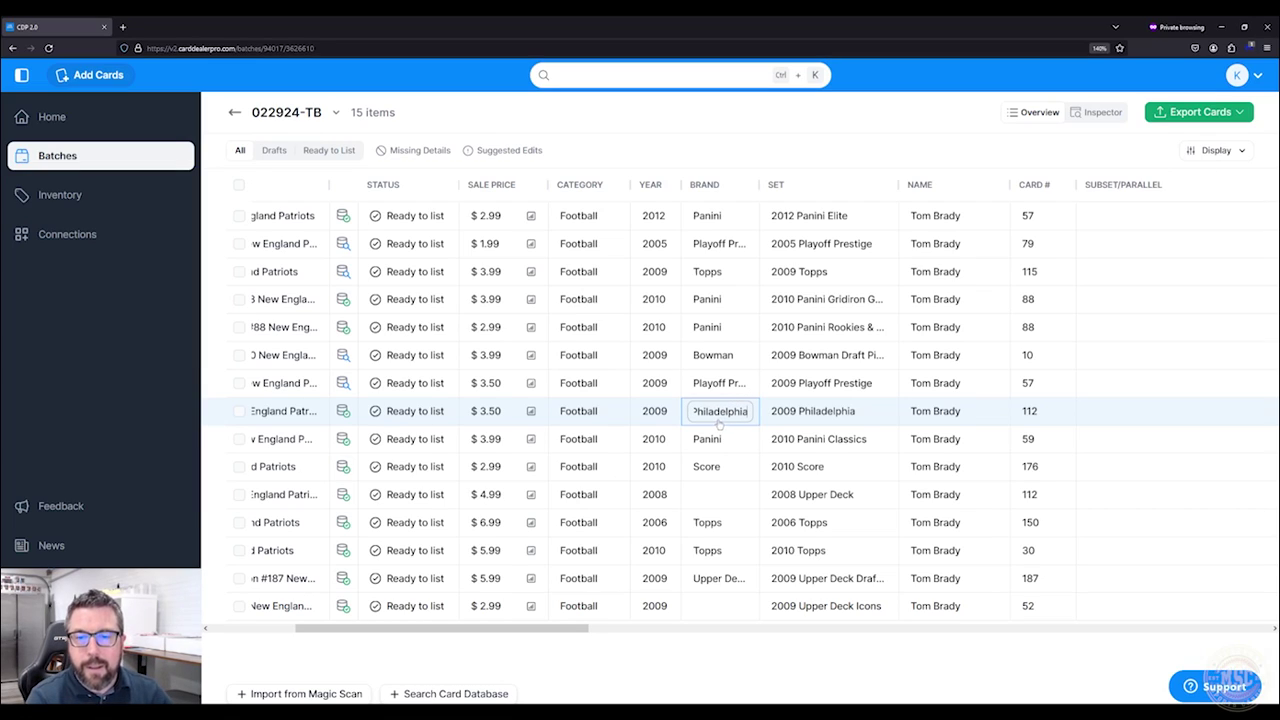
Set the brand of the 2008 Upper Deck #112 and 2009 Upper Deck Icons #52 cards to Upper Deck.
left_click(722, 495)
type("Upper Deck")
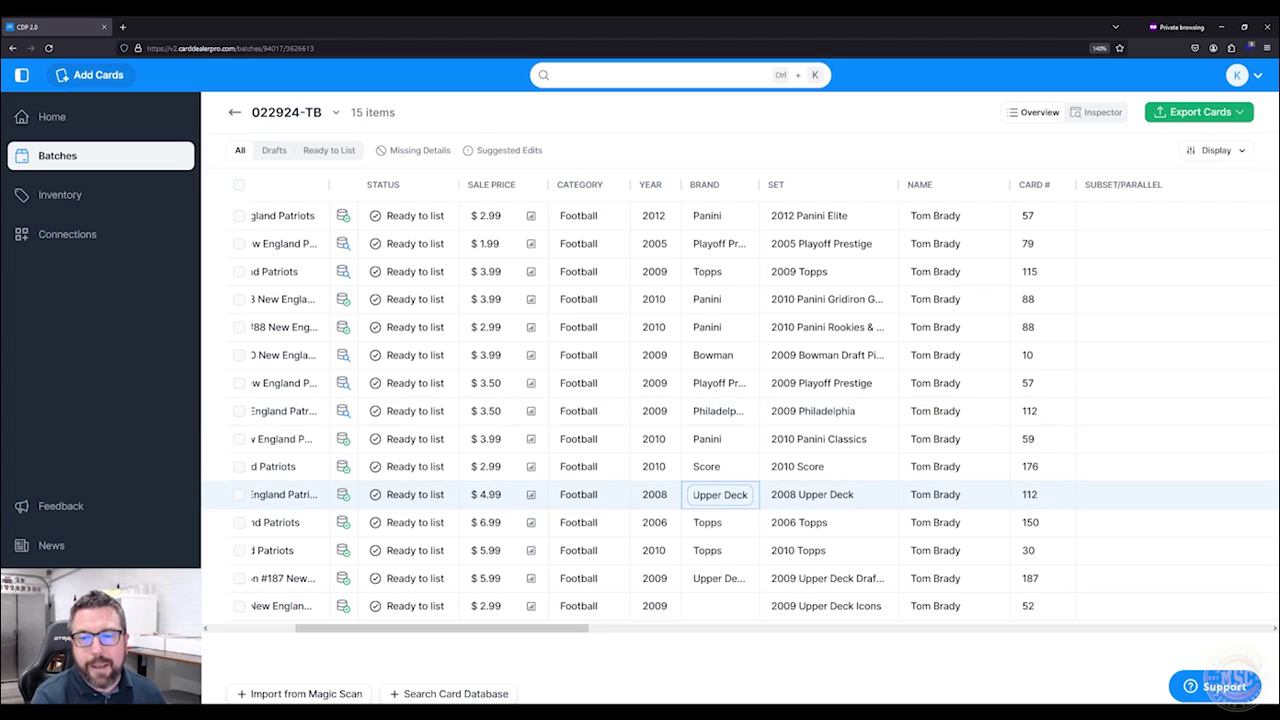
left_click(698, 607)
type("Upper Deck")
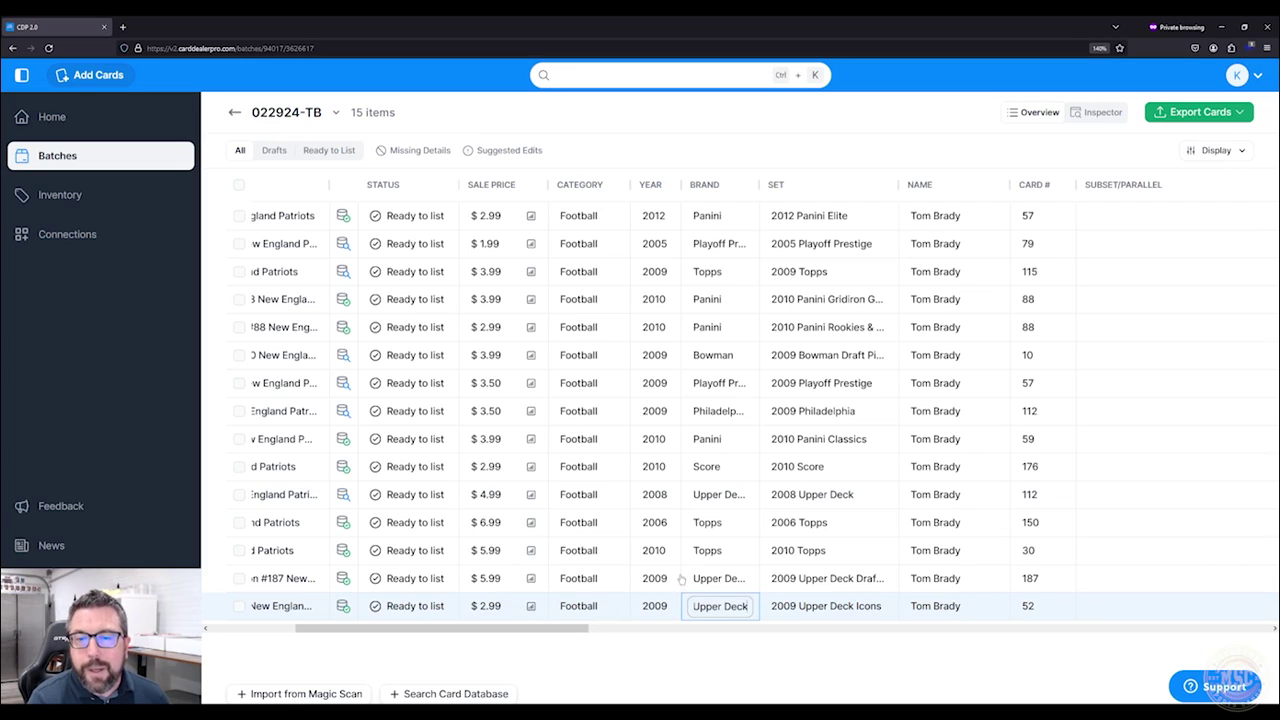
Clear the brand of the 2008 Upper Deck #112, 2009 Upper Deck Draft Edition #187 and 2009 Upper Deck Icons #52 cards.
left_click(739, 468)
left_click(722, 499)
left_click(823, 498)
left_click(724, 499)
left_click(742, 512)
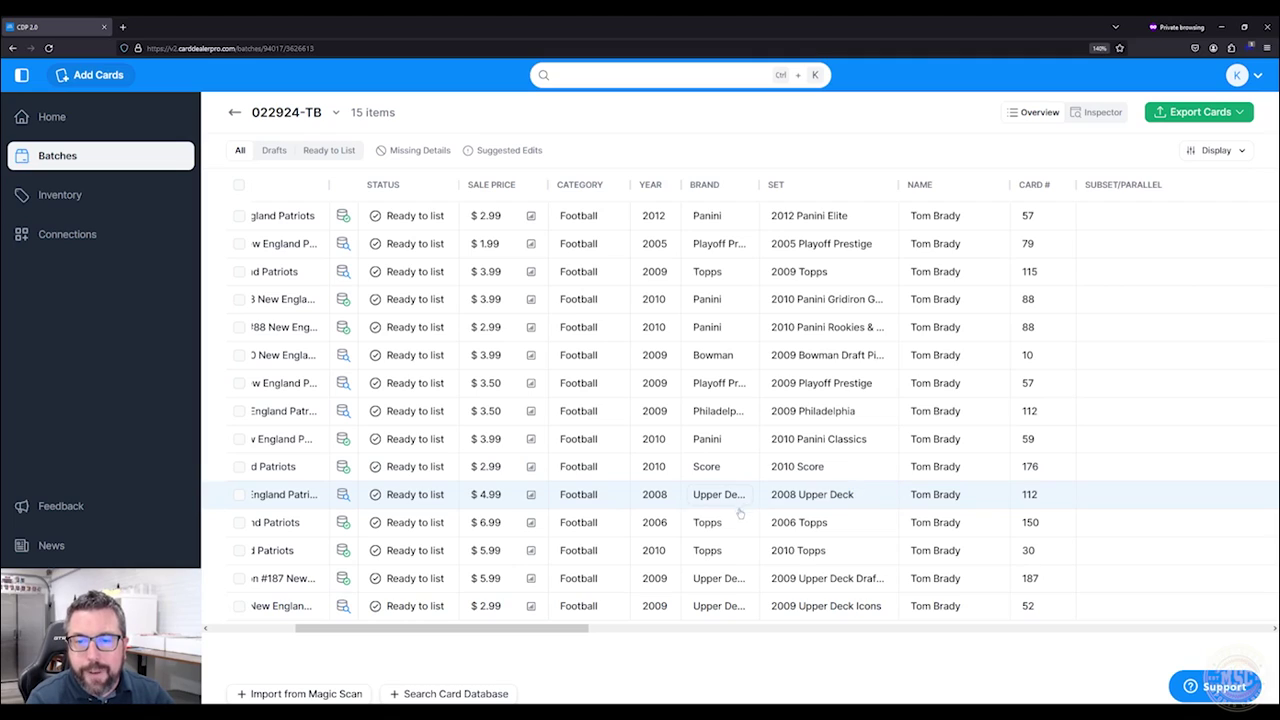
left_click(722, 498)
left_click(715, 656)
left_click(724, 500)
key("BackSpace")
left_click(726, 578)
key("BackSpace")
left_click(728, 606)
key("BackSpace")
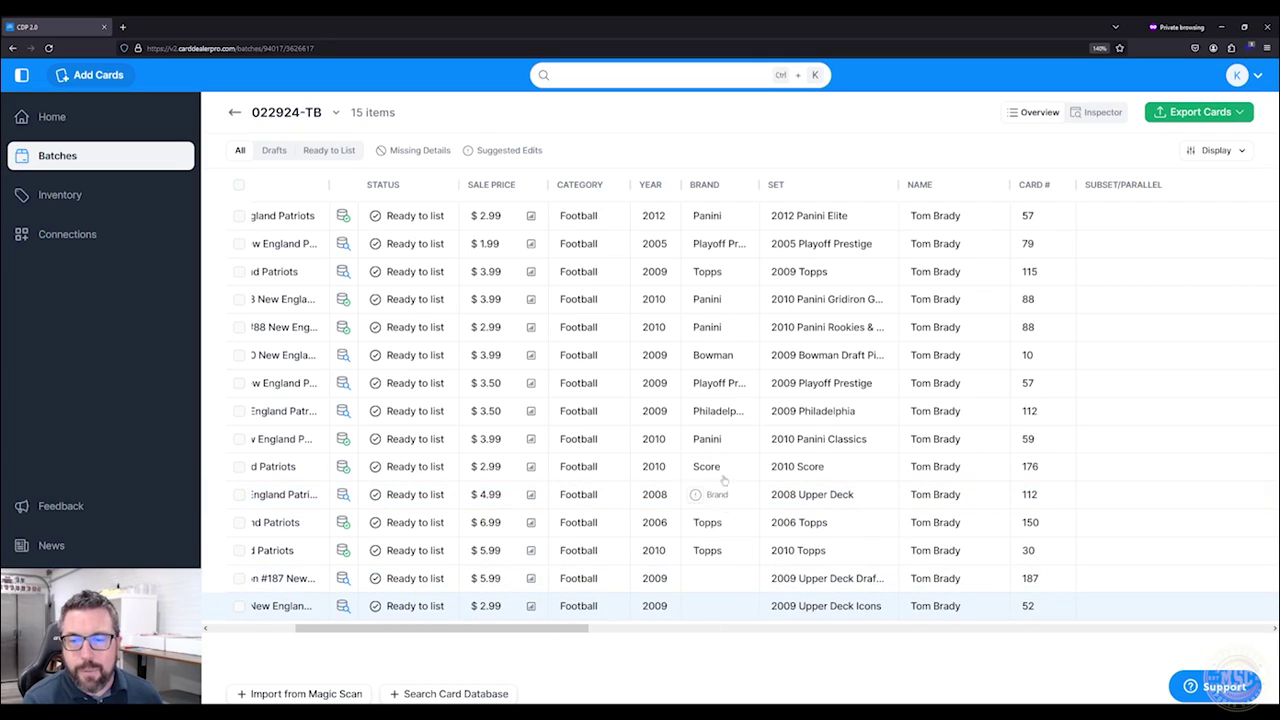
Set the brand of the 2008 Upper Deck #112 card to Upper Deck and copy that value.
left_click(708, 495)
type("Up")
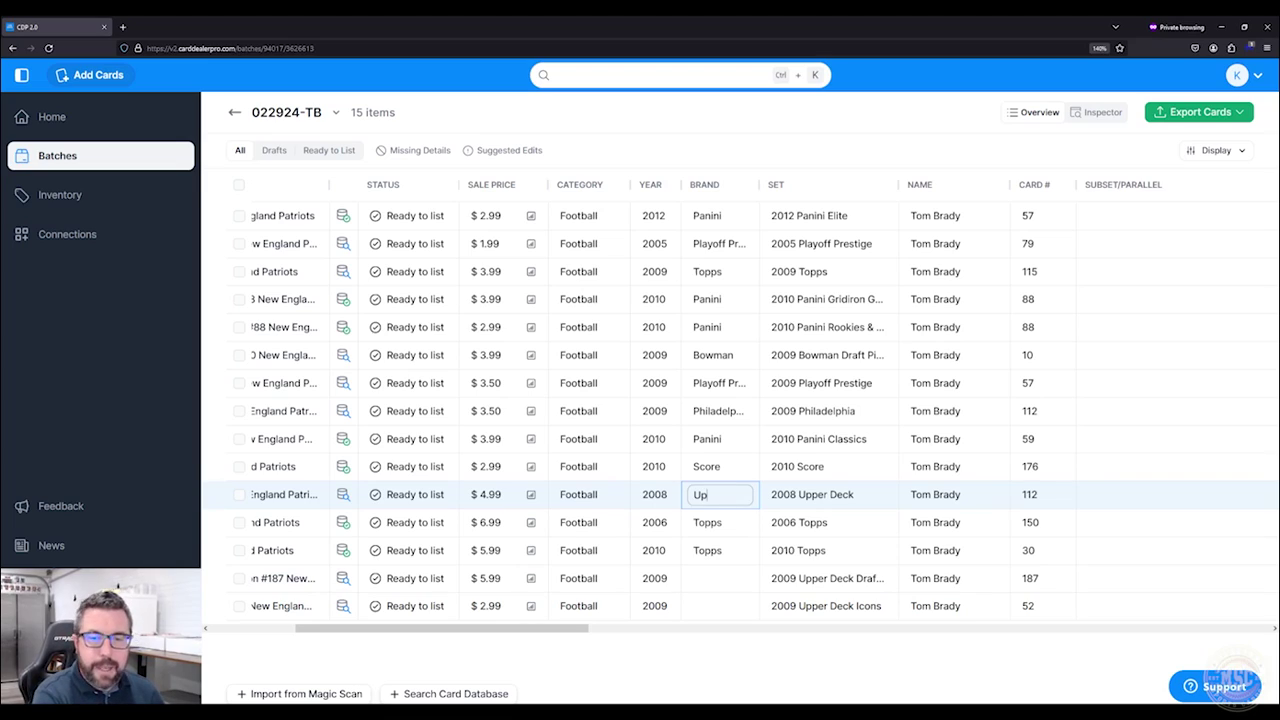
type("per Deck")
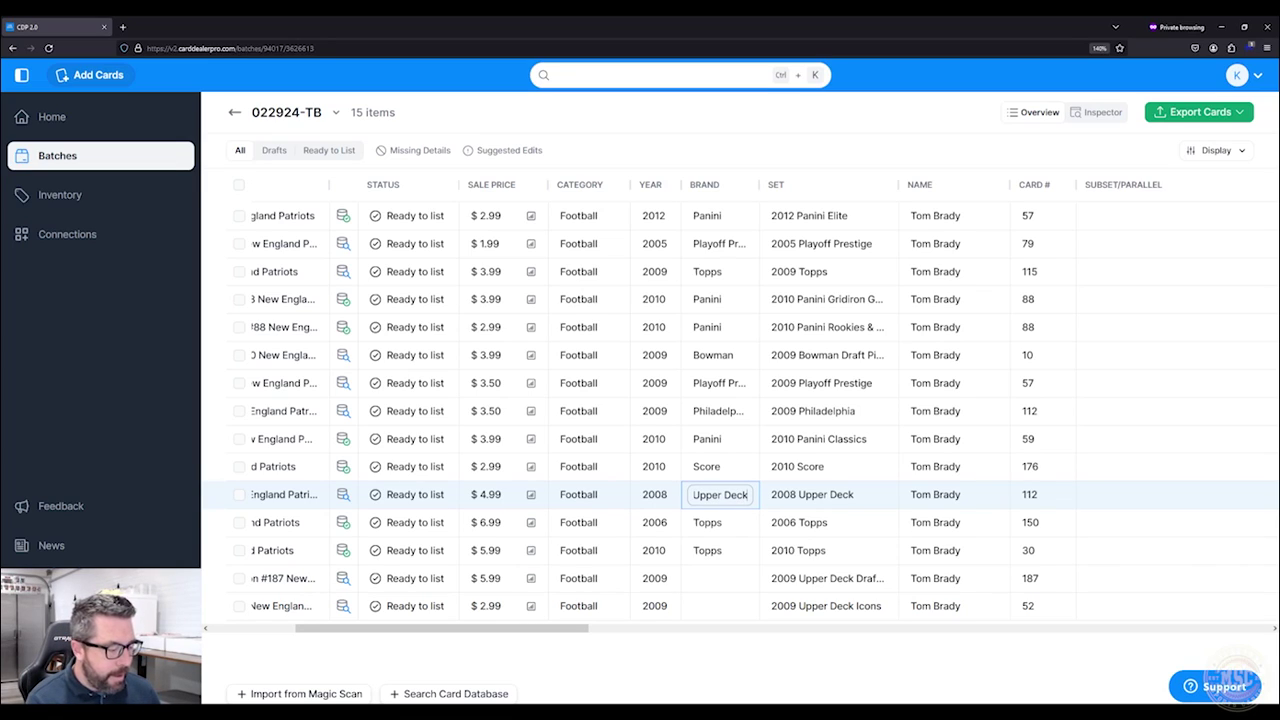
key("ctrl+a")
key("ctrl+c")
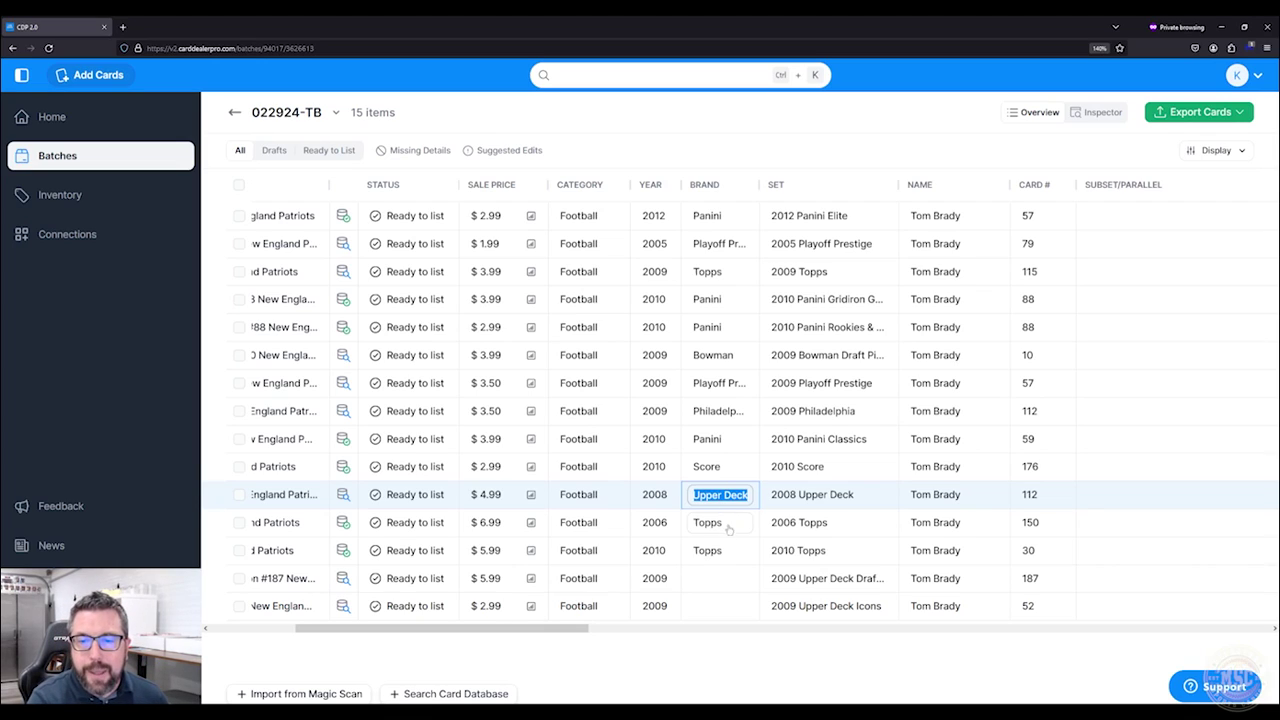
Paste the Upper Deck brand onto the 2009 Upper Deck Draft Edition #187 and 2009 Upper Deck Icons #52 cards.
left_click(728, 580)
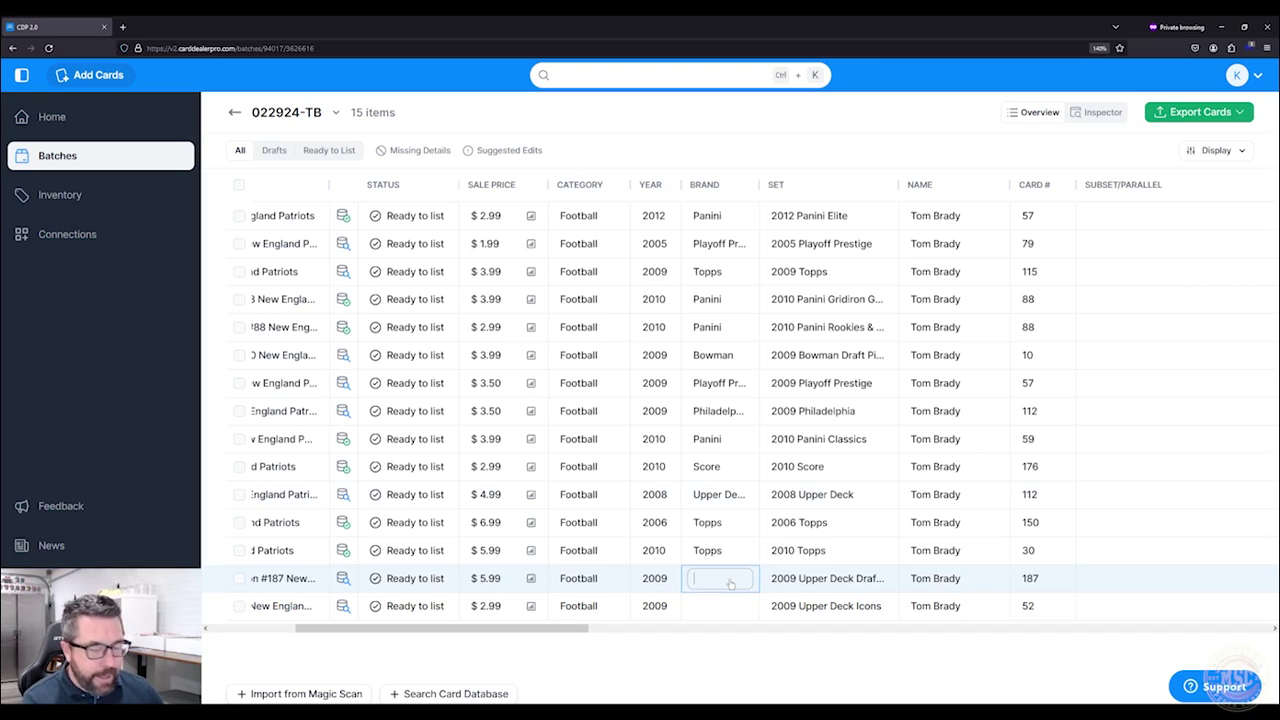
key("ctrl+v")
left_click(726, 608)
key("ctrl+v")
left_click(723, 645)
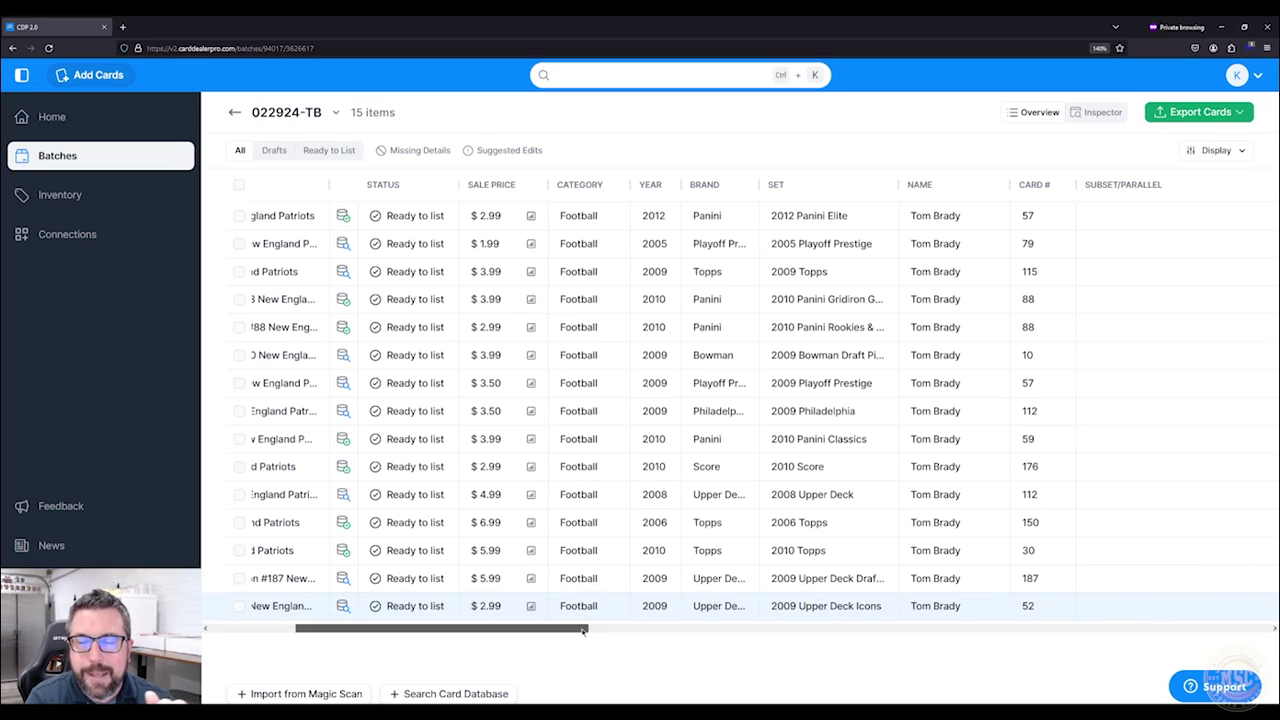
Widen the Title column of the batch table to make room for longer card titles.
left_click_drag(585, 629, 642, 638)
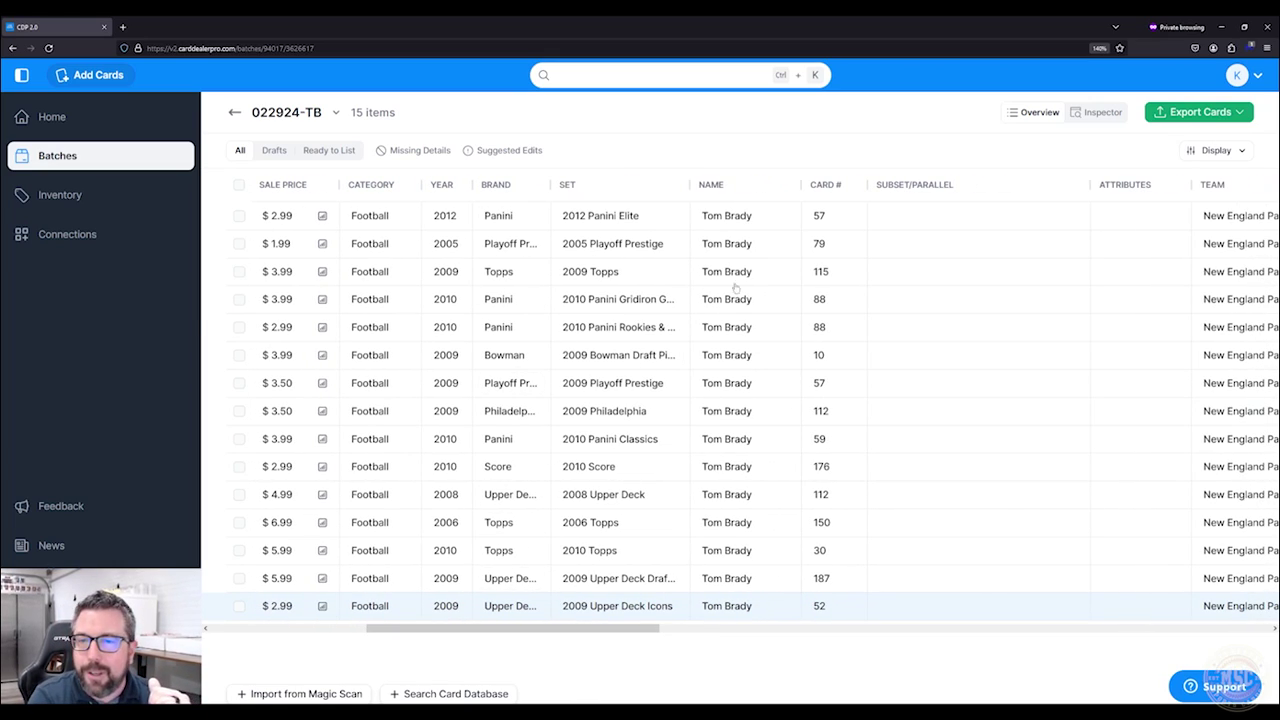
left_click_drag(571, 631, 648, 640)
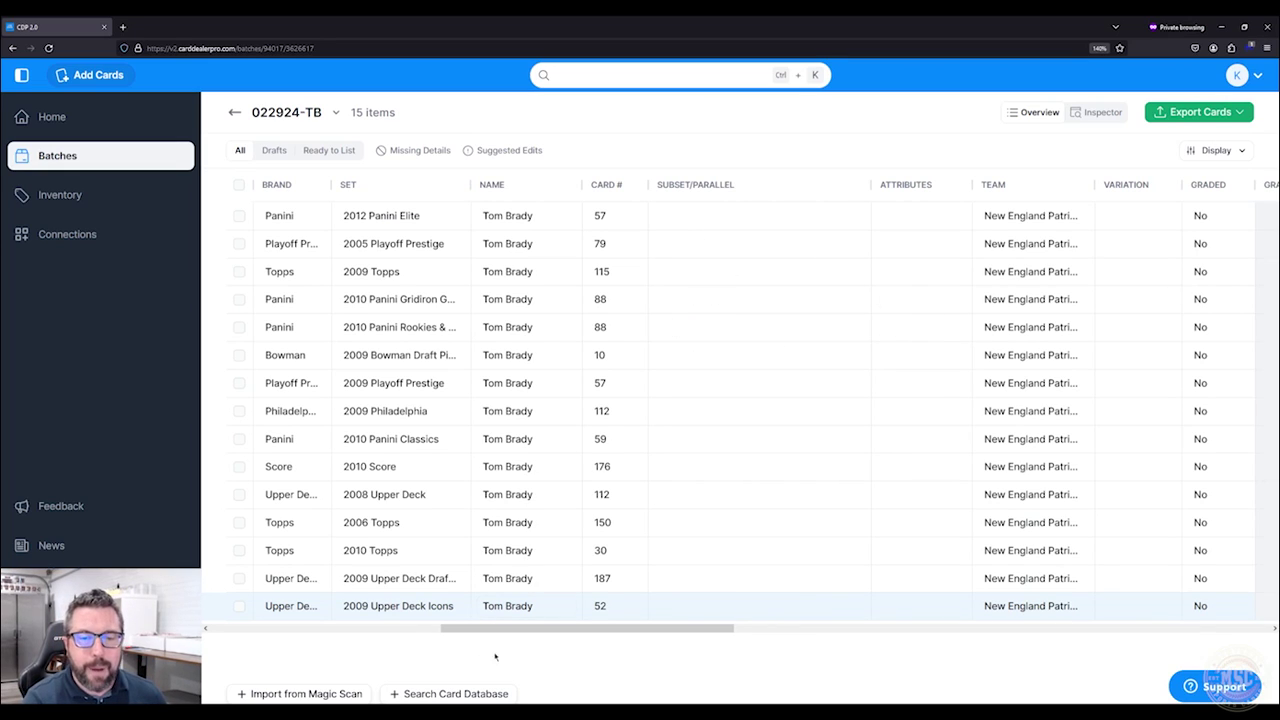
scroll(520, 340, "left", 10)
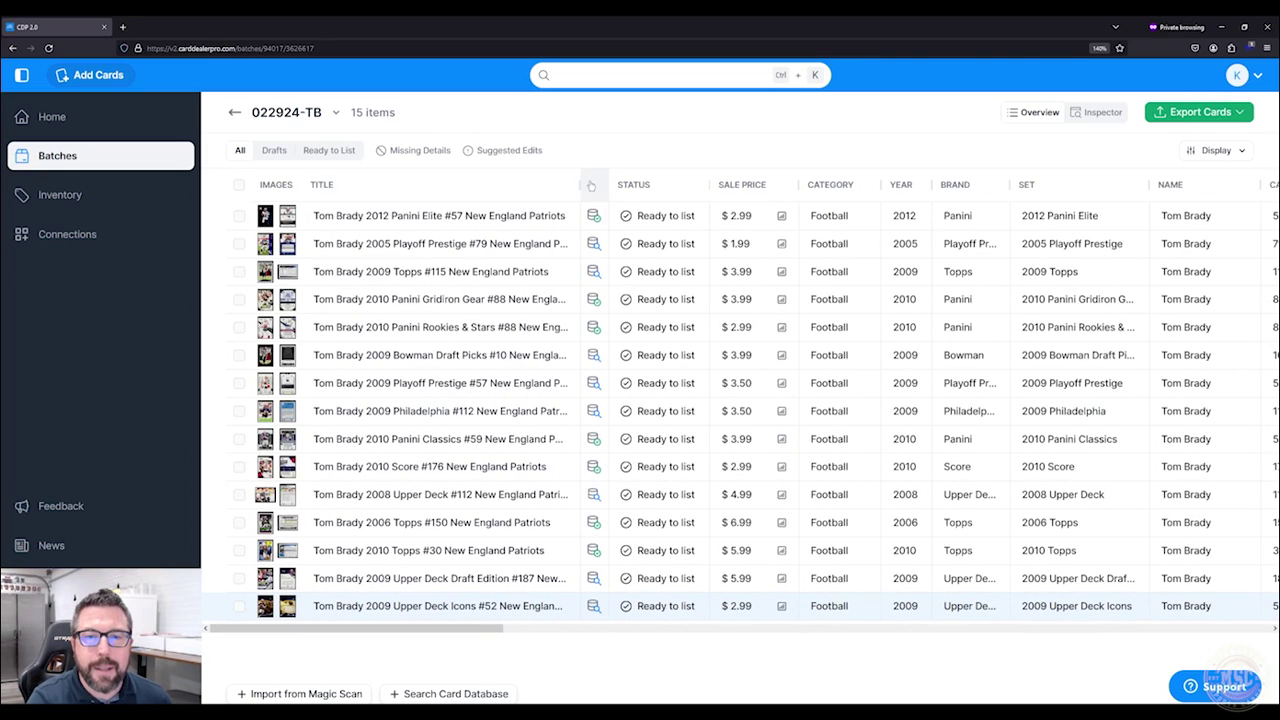
left_click_drag(581, 183, 637, 184)
Add the attribute RC to the 2009 Topps #115 card and check its generated title.
left_click_drag(450, 629, 732, 630)
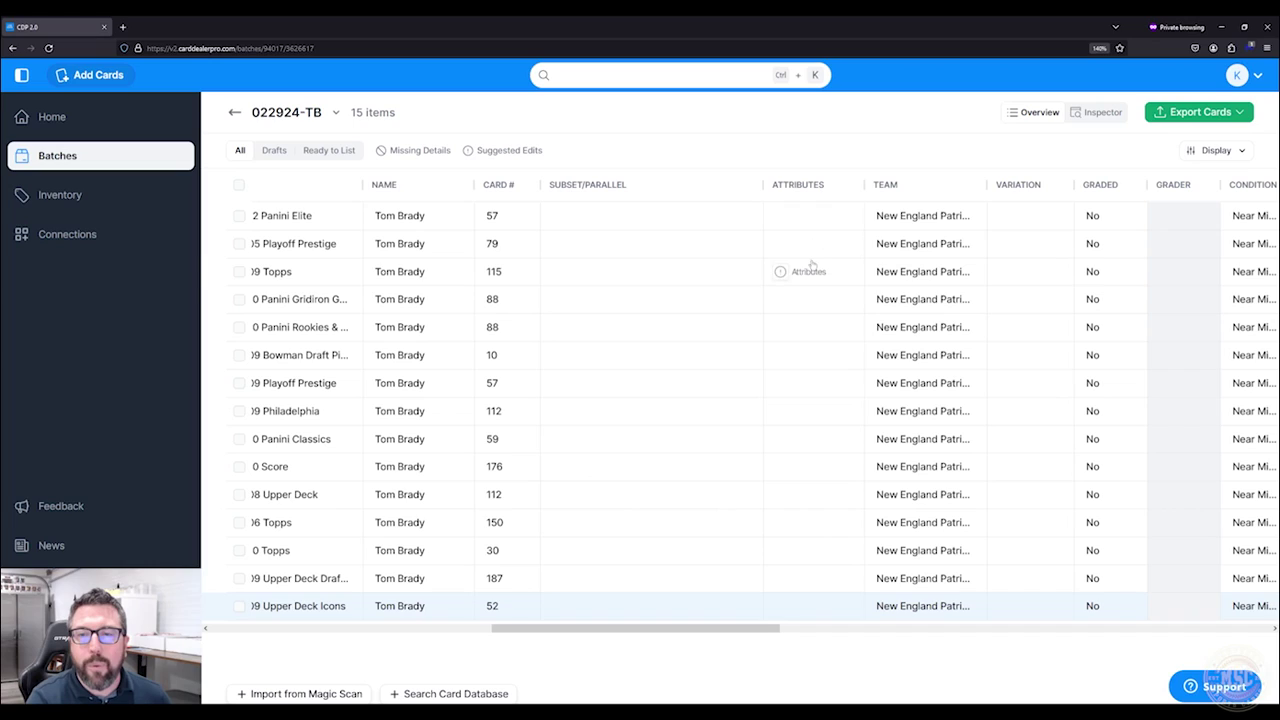
key("Return")
left_click(734, 244)
left_click(725, 271)
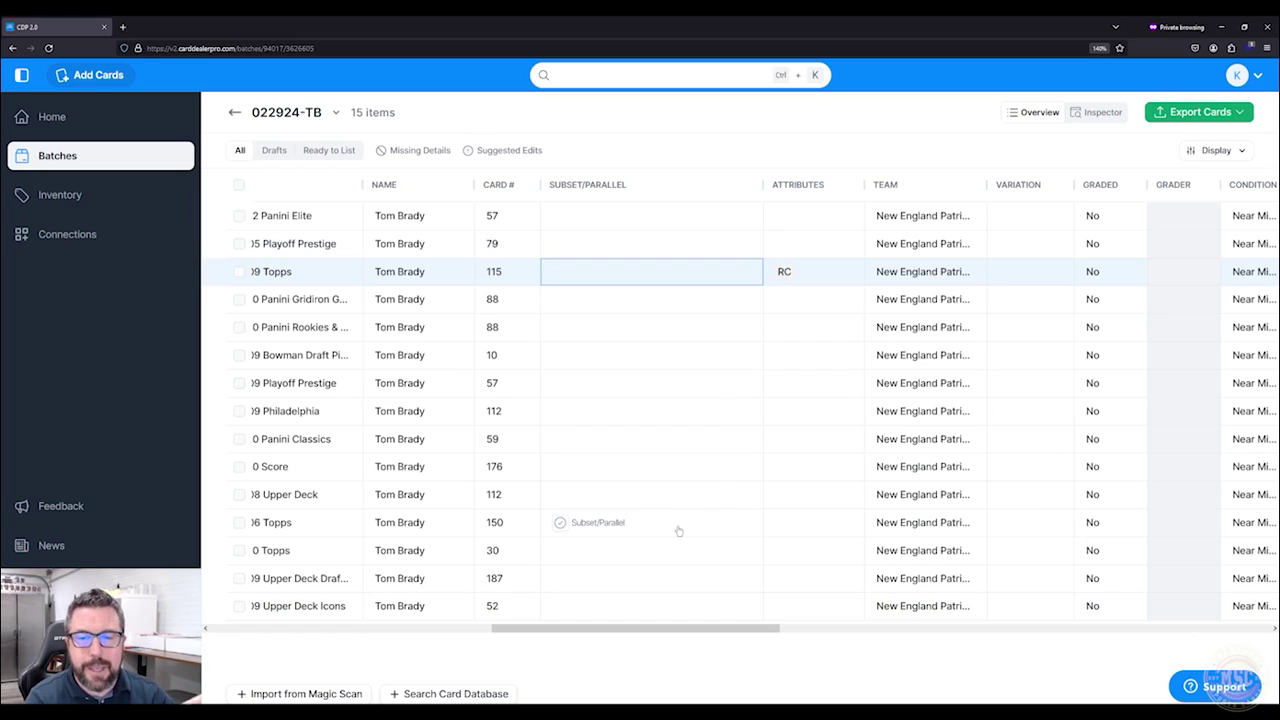
left_click_drag(704, 637, 390, 638)
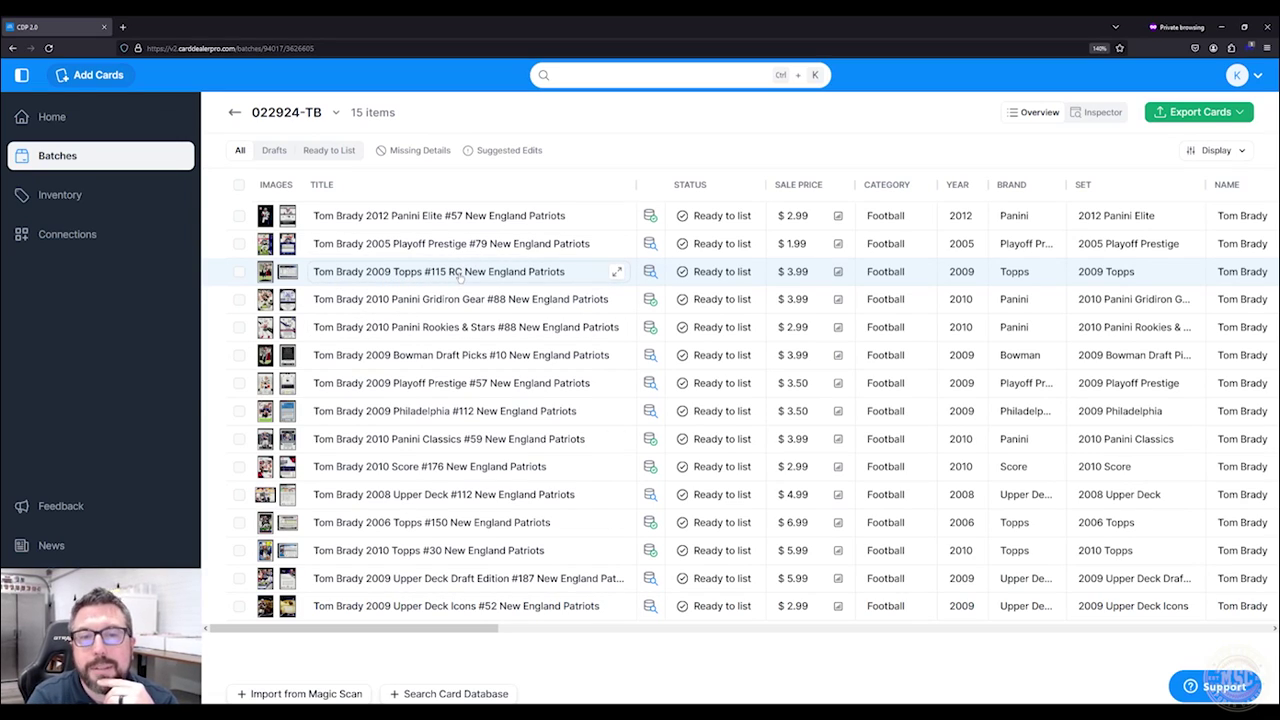
Try Rookie in place of the RC attribute on the 2009 Topps #115 card and remove it again.
left_click(507, 628)
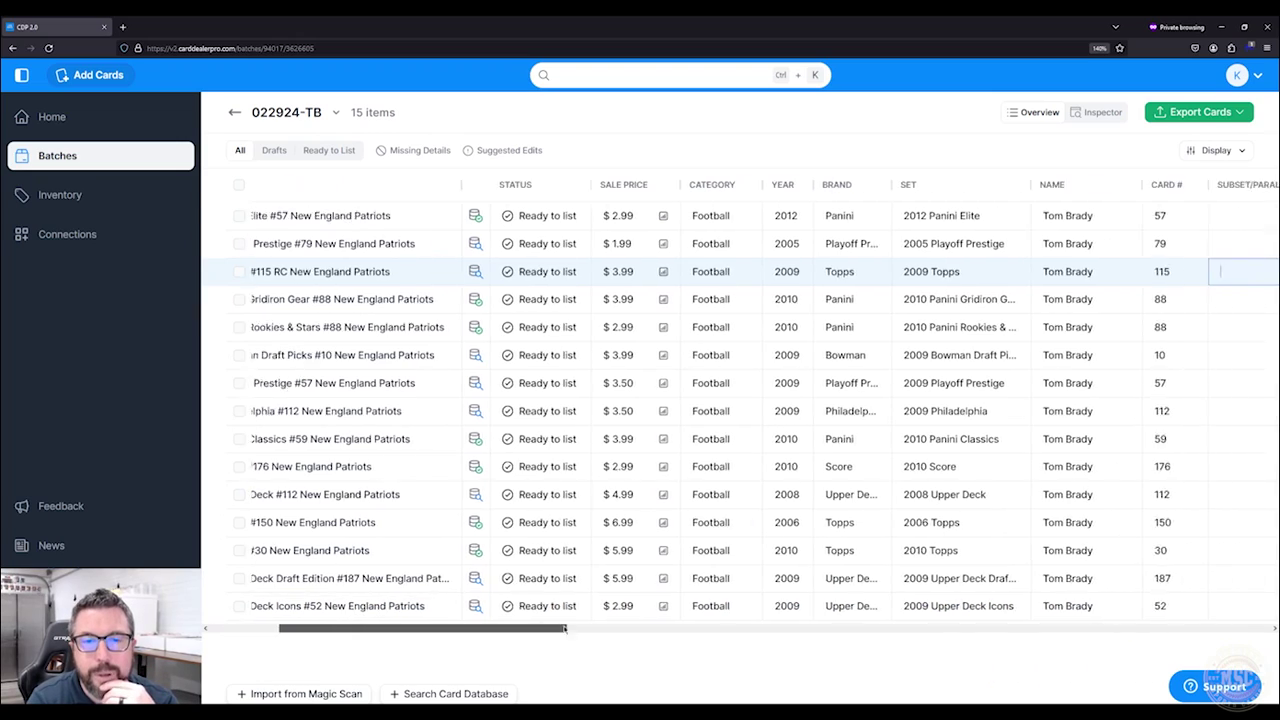
left_click(799, 279)
left_click(803, 281)
left_click(804, 277)
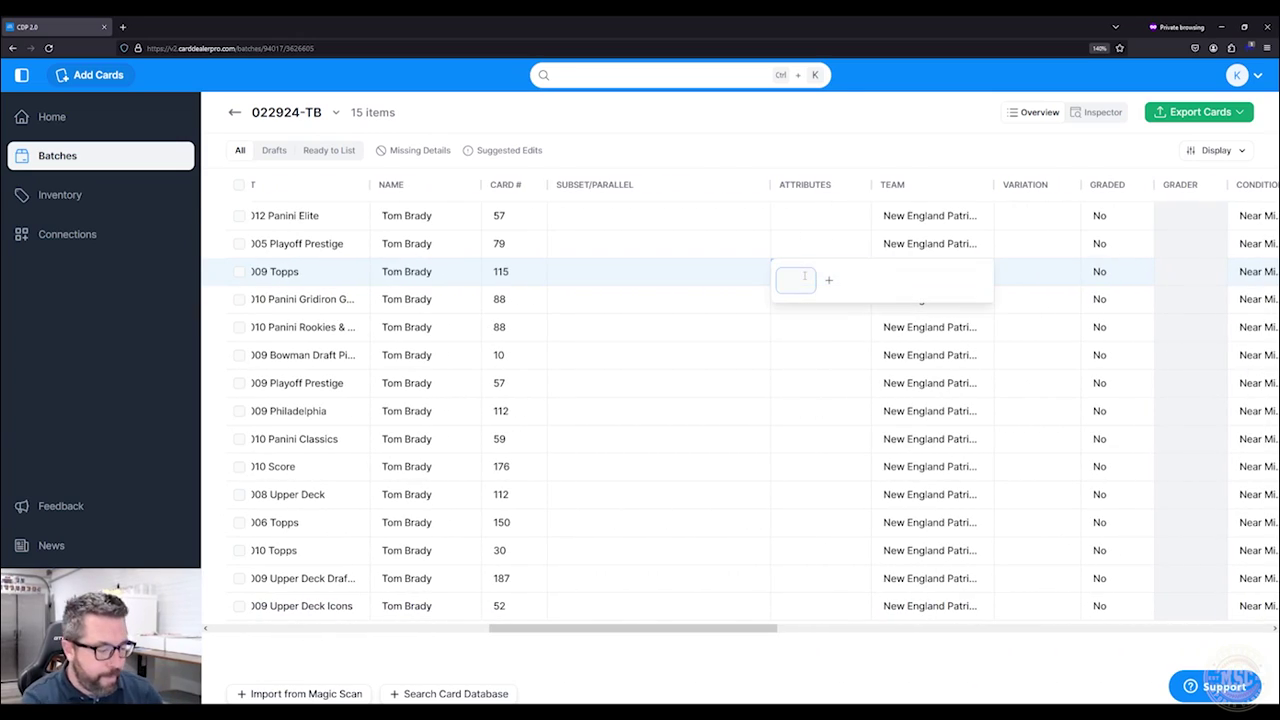
type("Rookie")
key("Return")
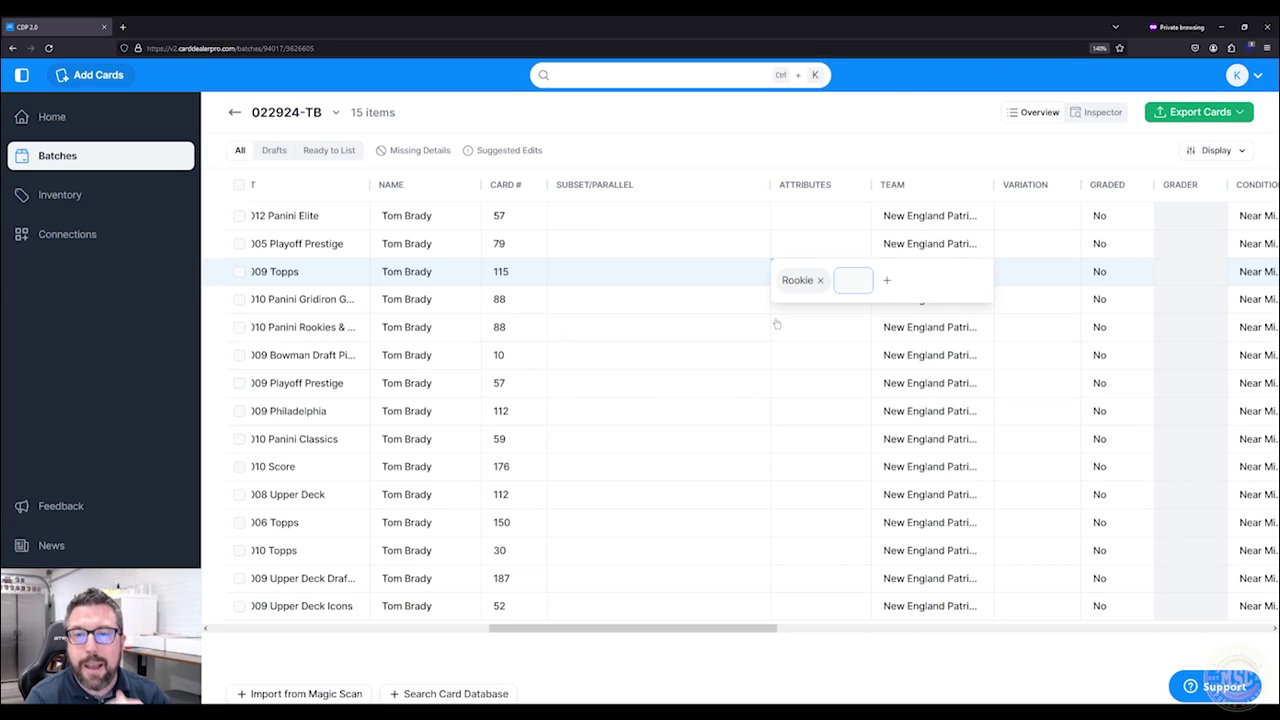
left_click_drag(651, 628, 372, 628)
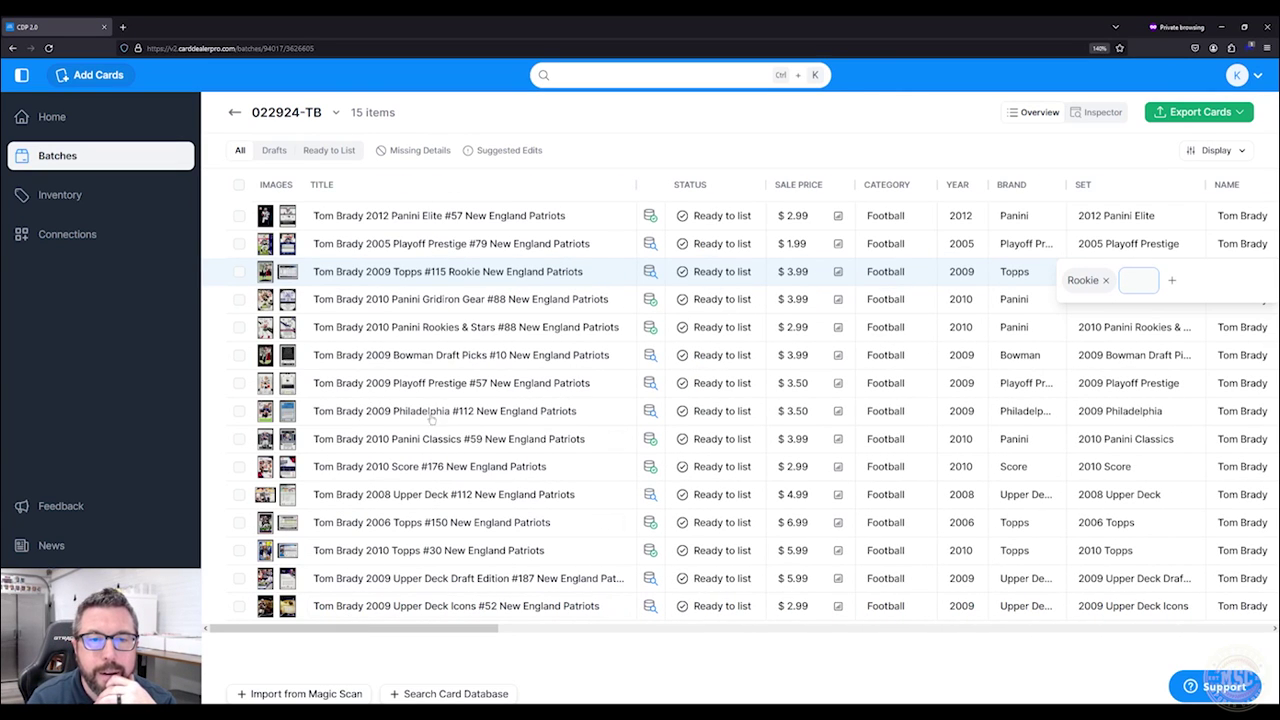
left_click_drag(471, 628, 734, 630)
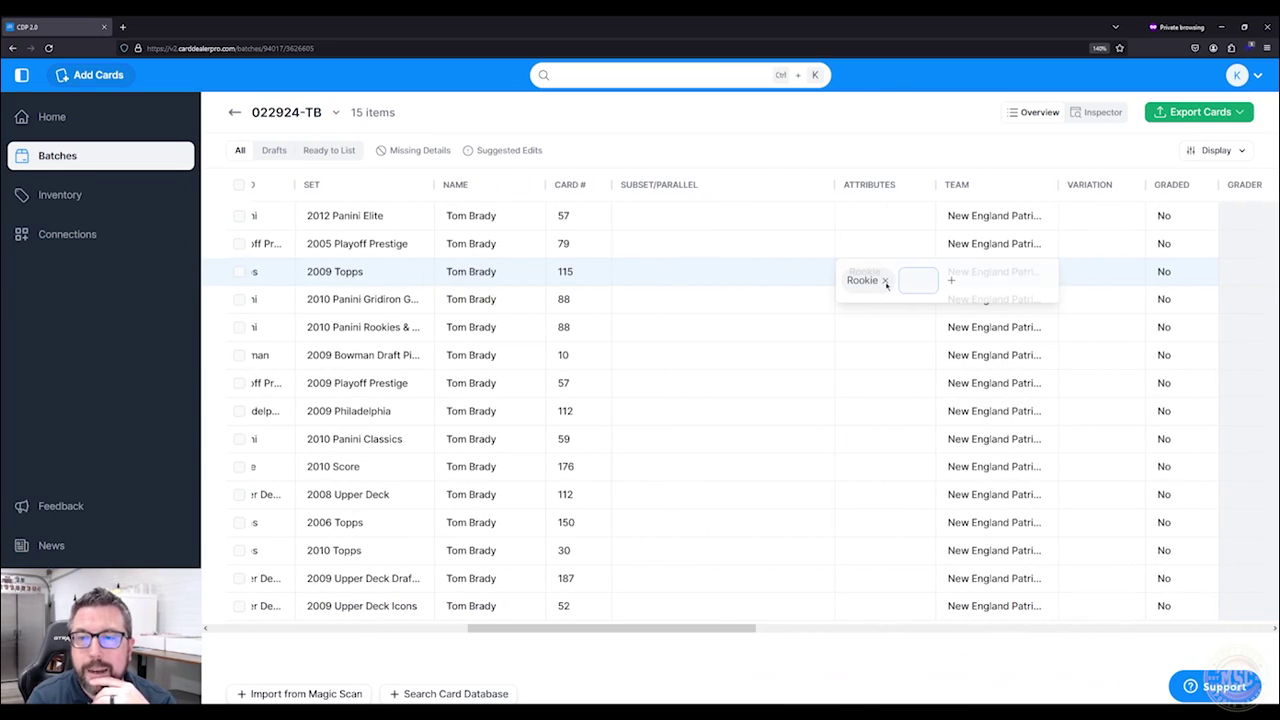
left_click(885, 281)
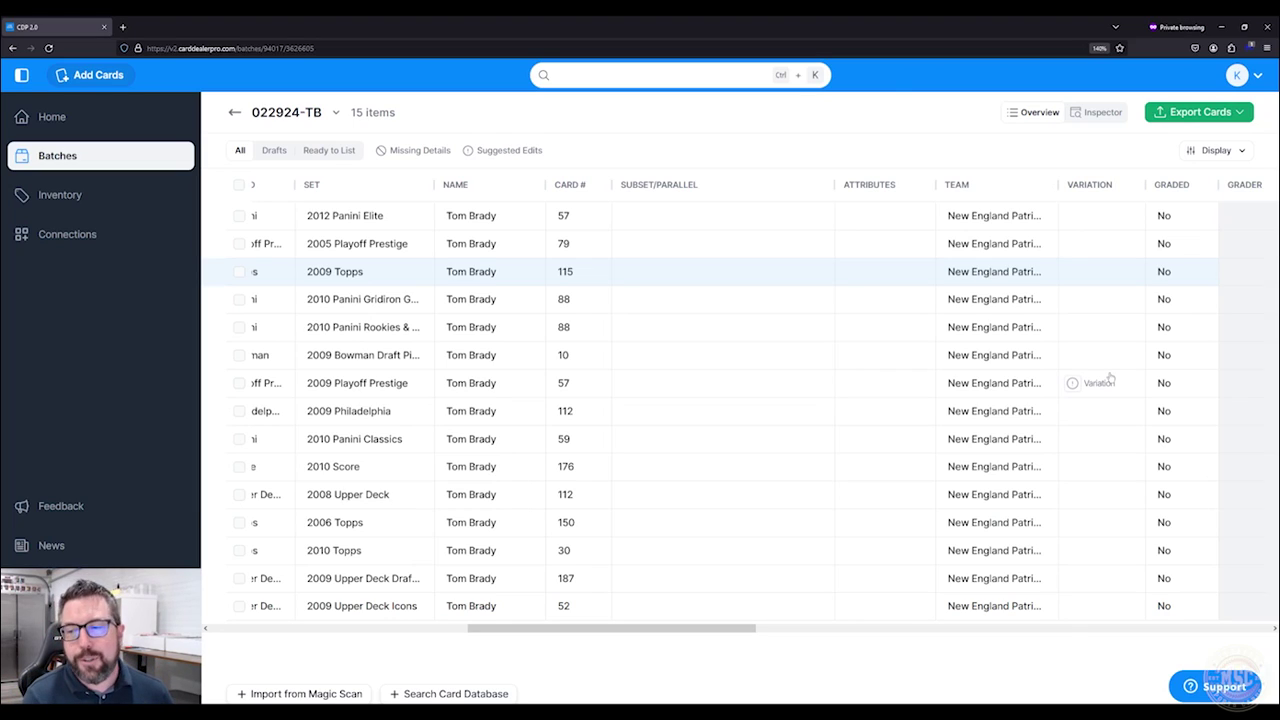
Move the Note column so that it directly follows the Condition column.
left_click_drag(703, 631, 938, 612)
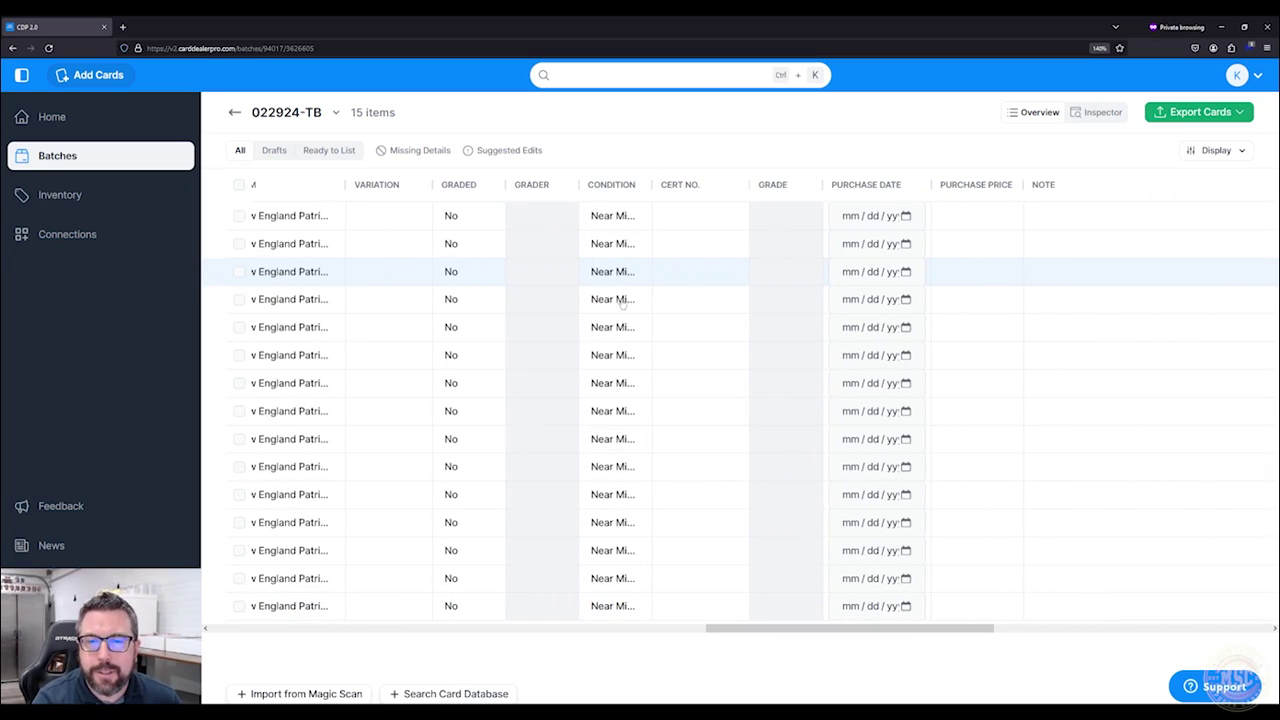
left_click_drag(749, 630, 881, 608)
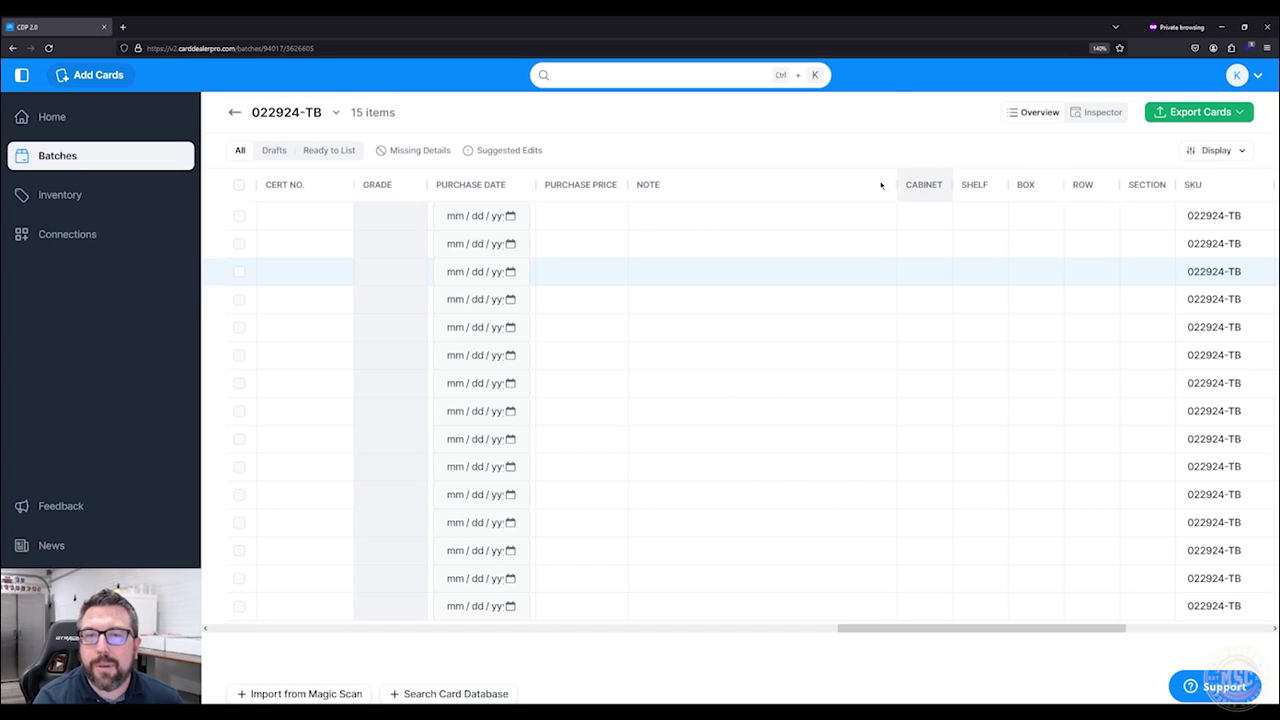
left_click_drag(873, 636, 800, 636)
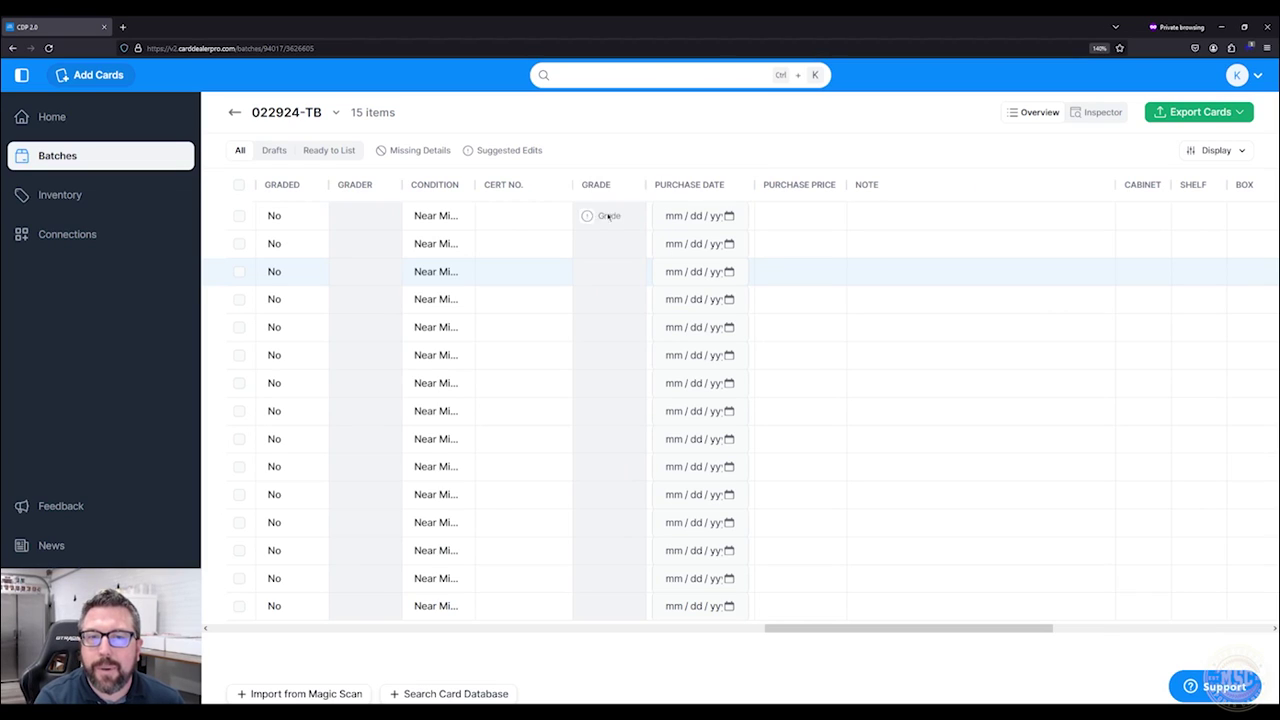
left_click_drag(880, 187, 524, 195)
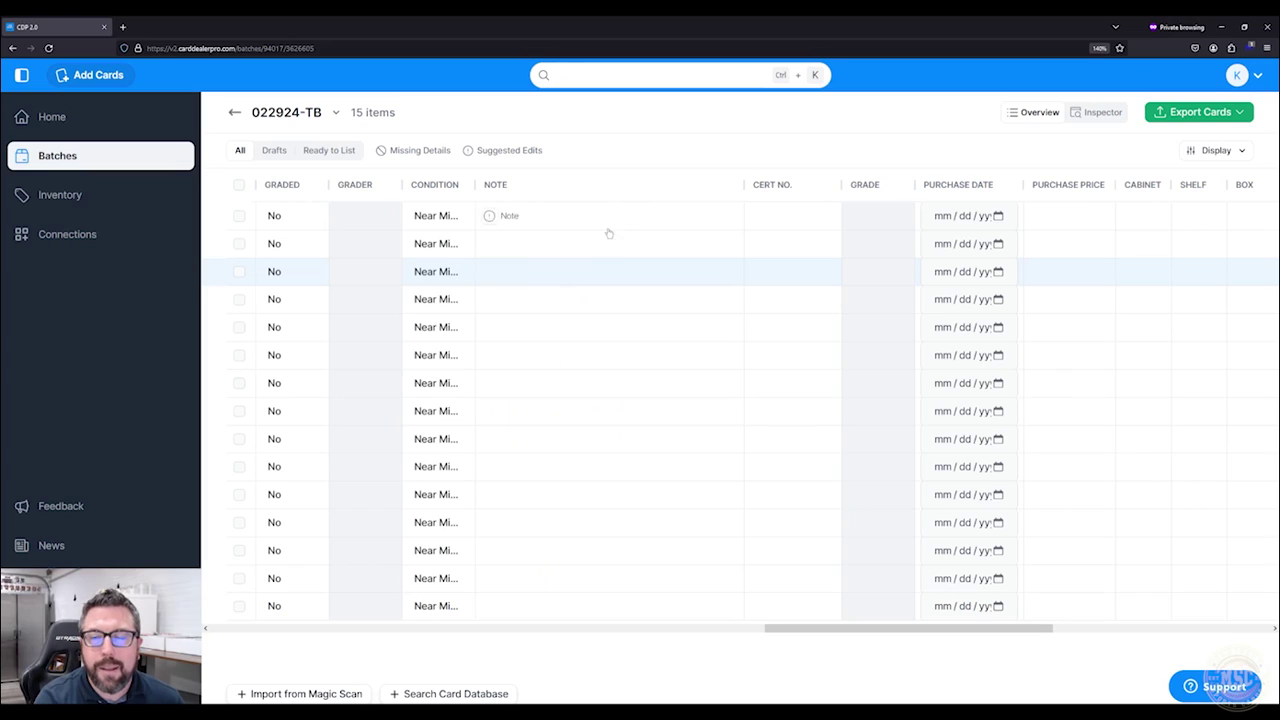
left_click(787, 186)
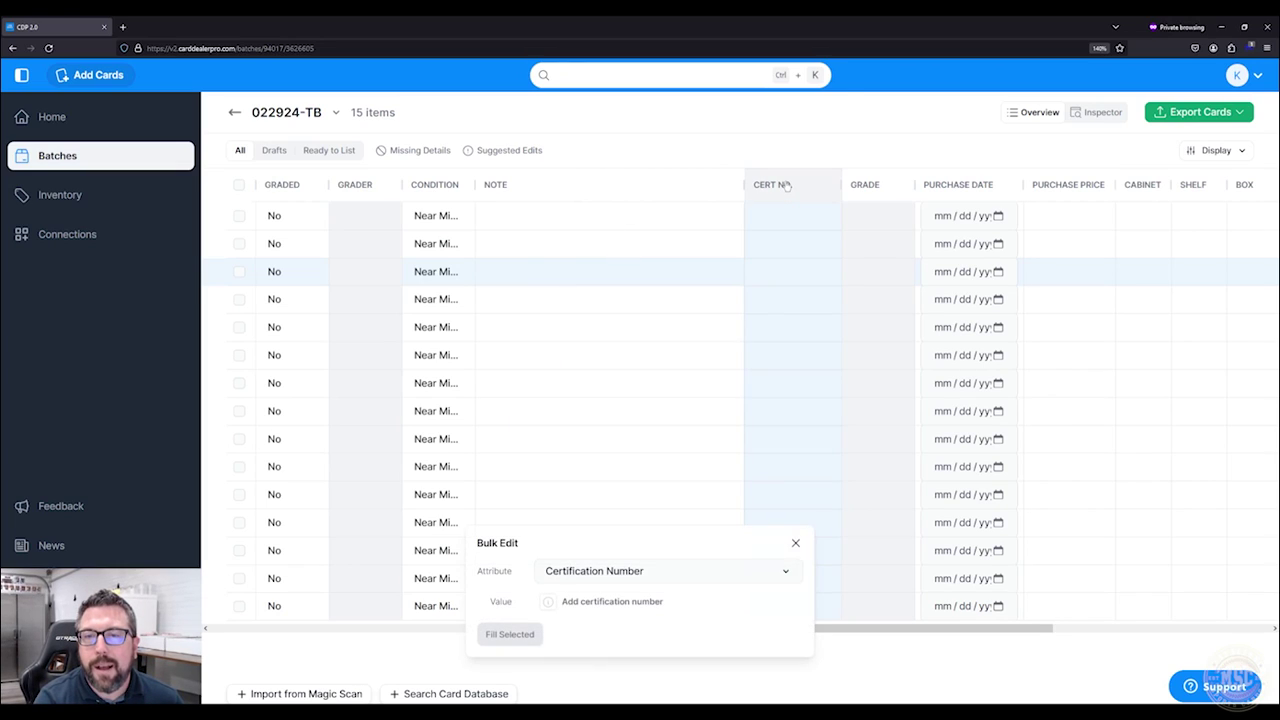
left_click(795, 544)
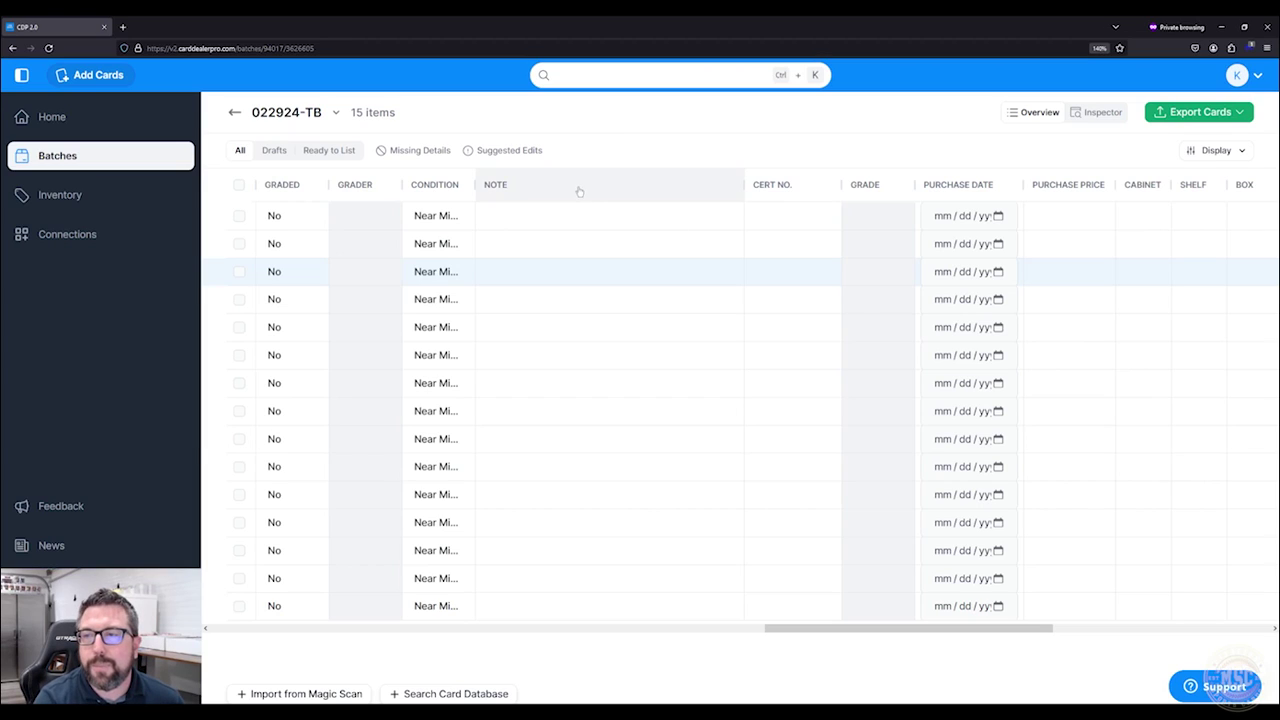
Narrow the Cert No. and Grade columns and reset both to their automatic fitted widths.
left_click_drag(841, 185, 760, 185)
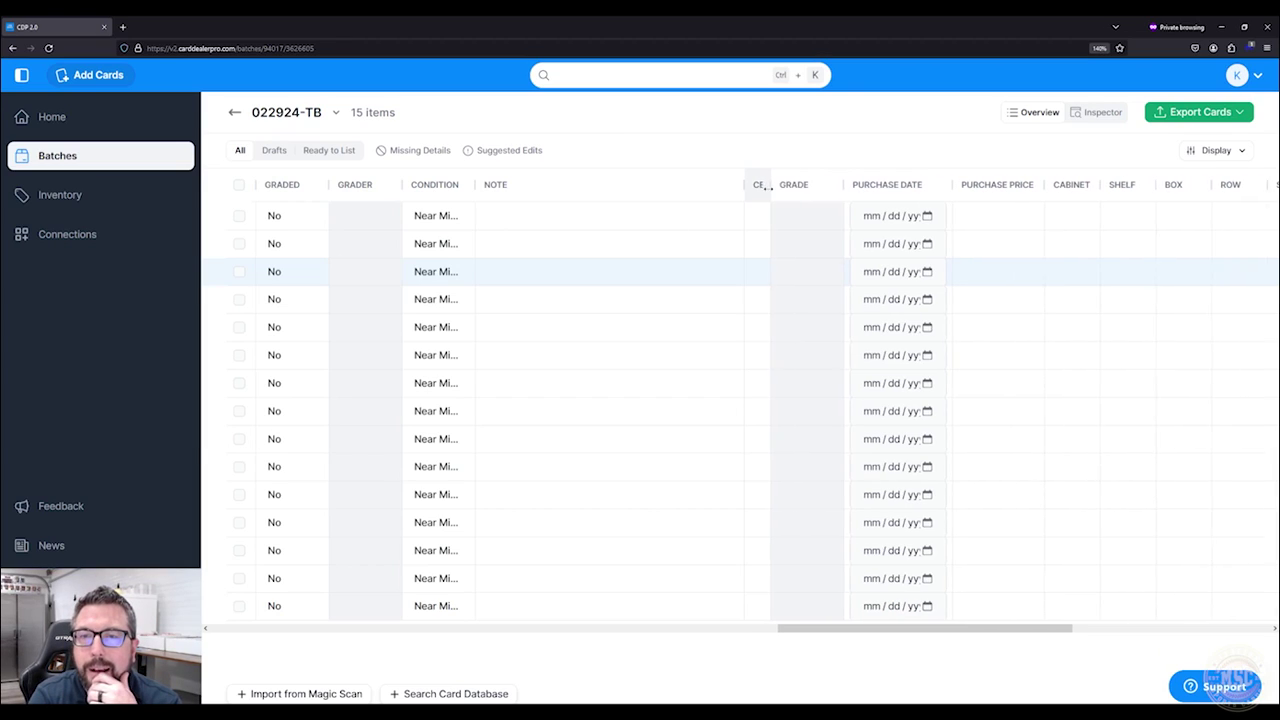
left_click_drag(844, 186, 796, 184)
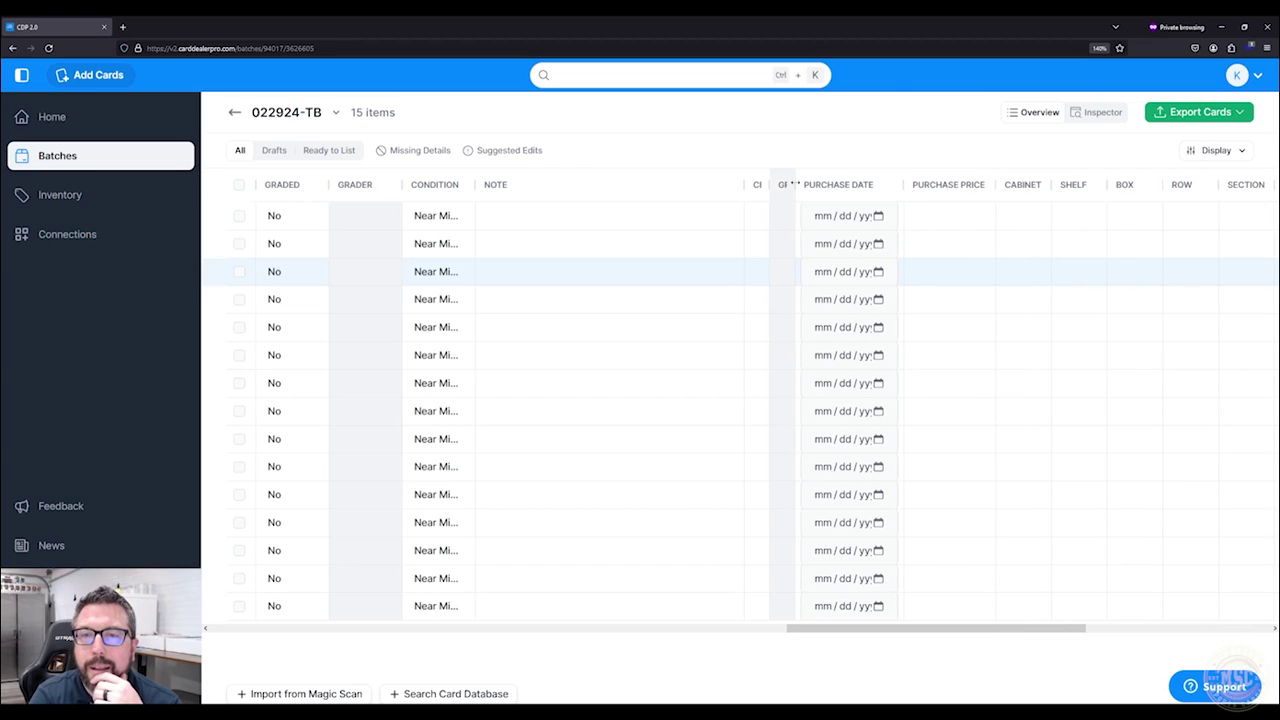
double_click(796, 184)
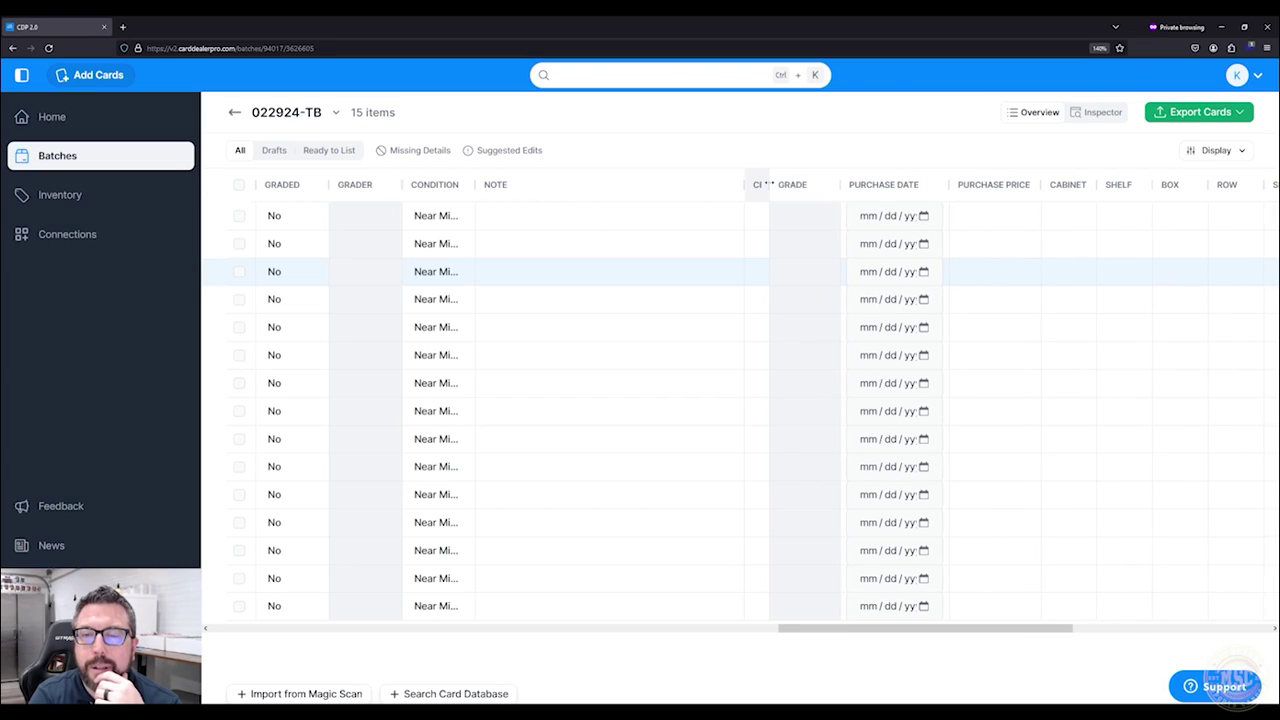
double_click(770, 185)
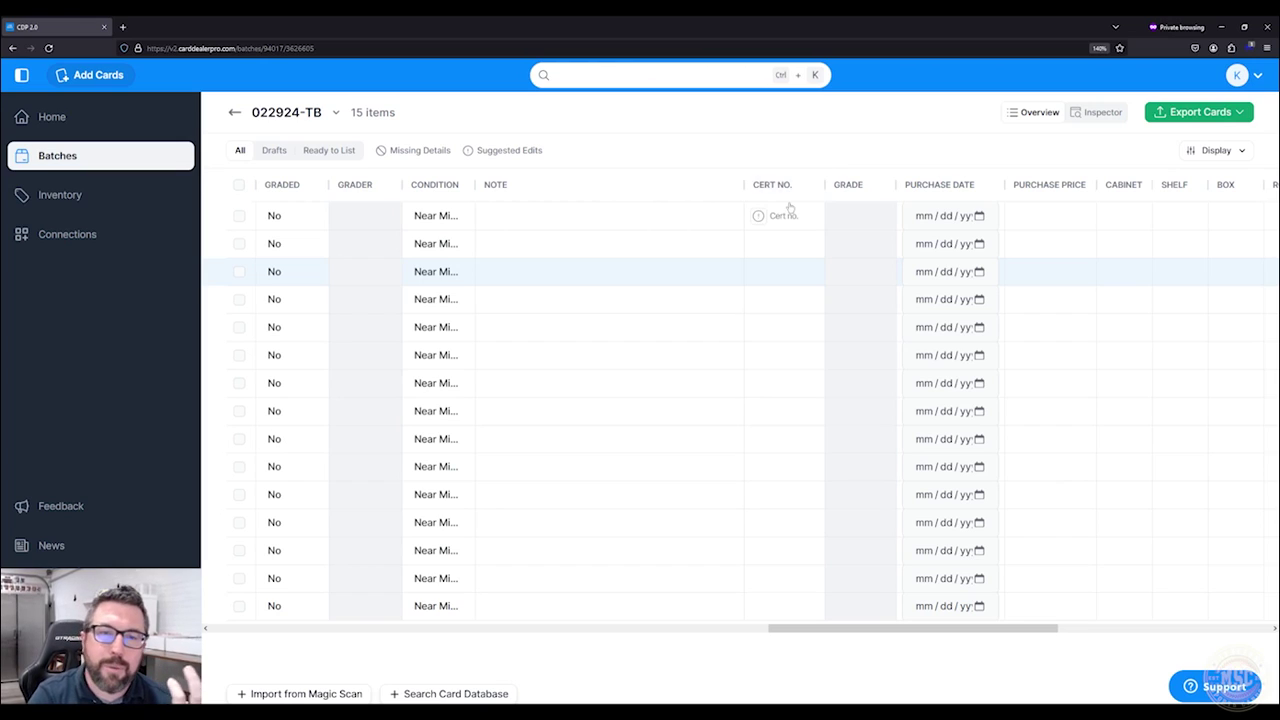
Inspect the front and back scans of the 2012 Panini Elite #57 card for condition flaws.
left_click(530, 215)
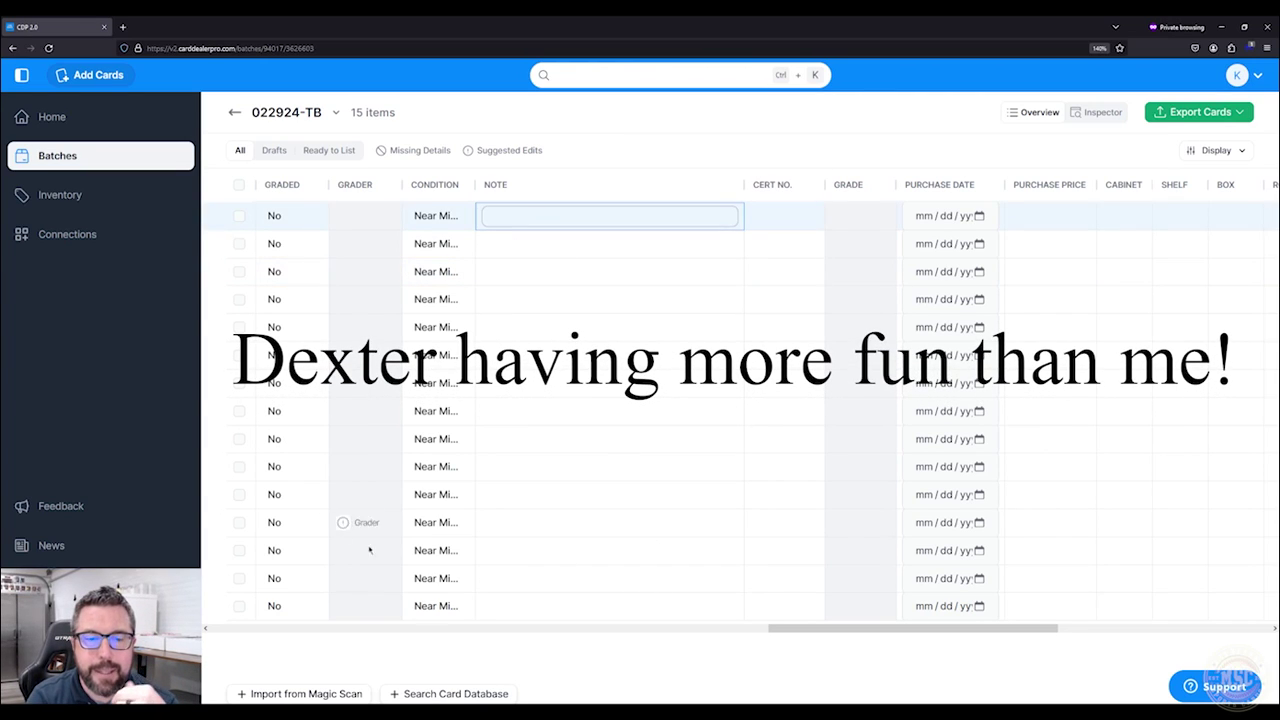
left_click_drag(798, 628, 239, 628)
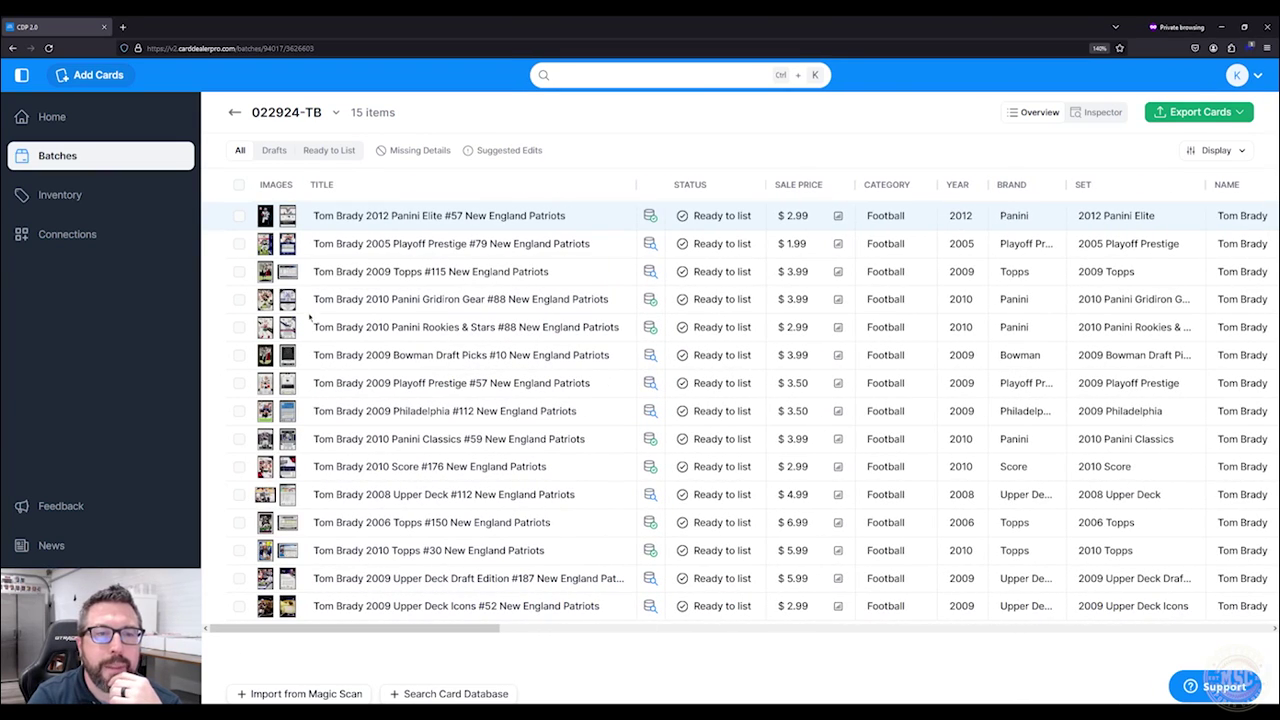
left_click(269, 220)
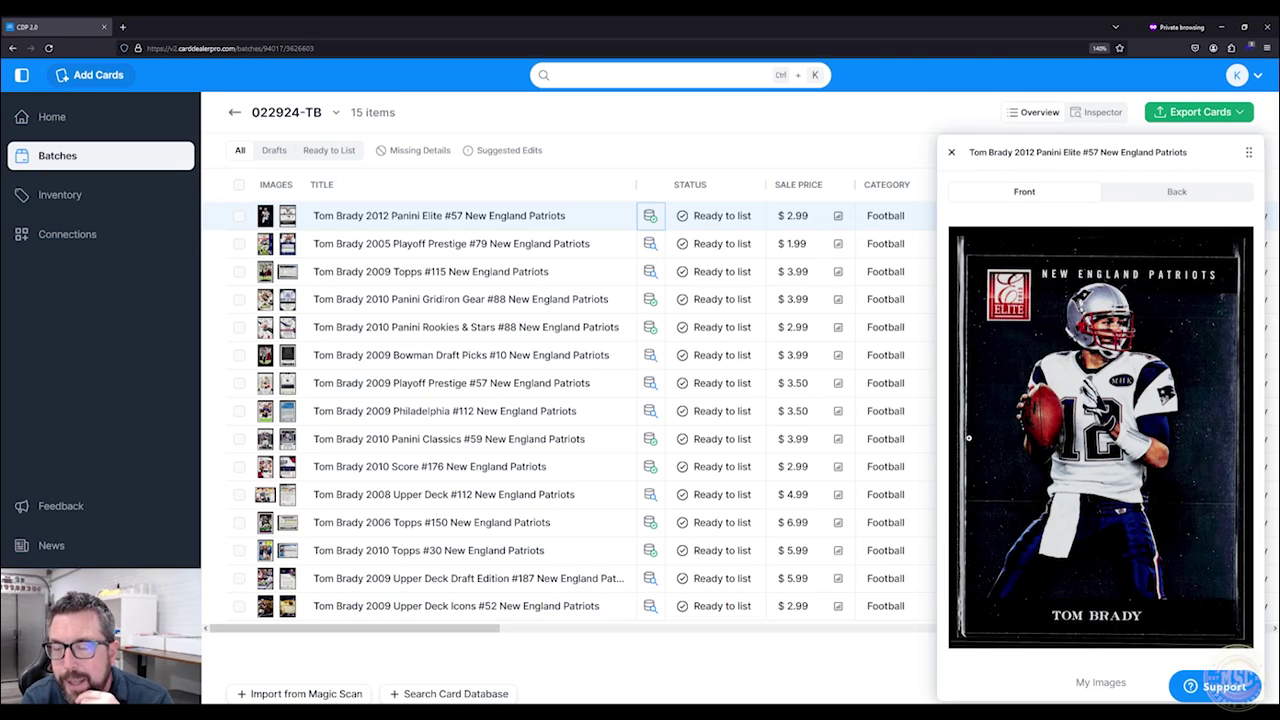
left_click(288, 217)
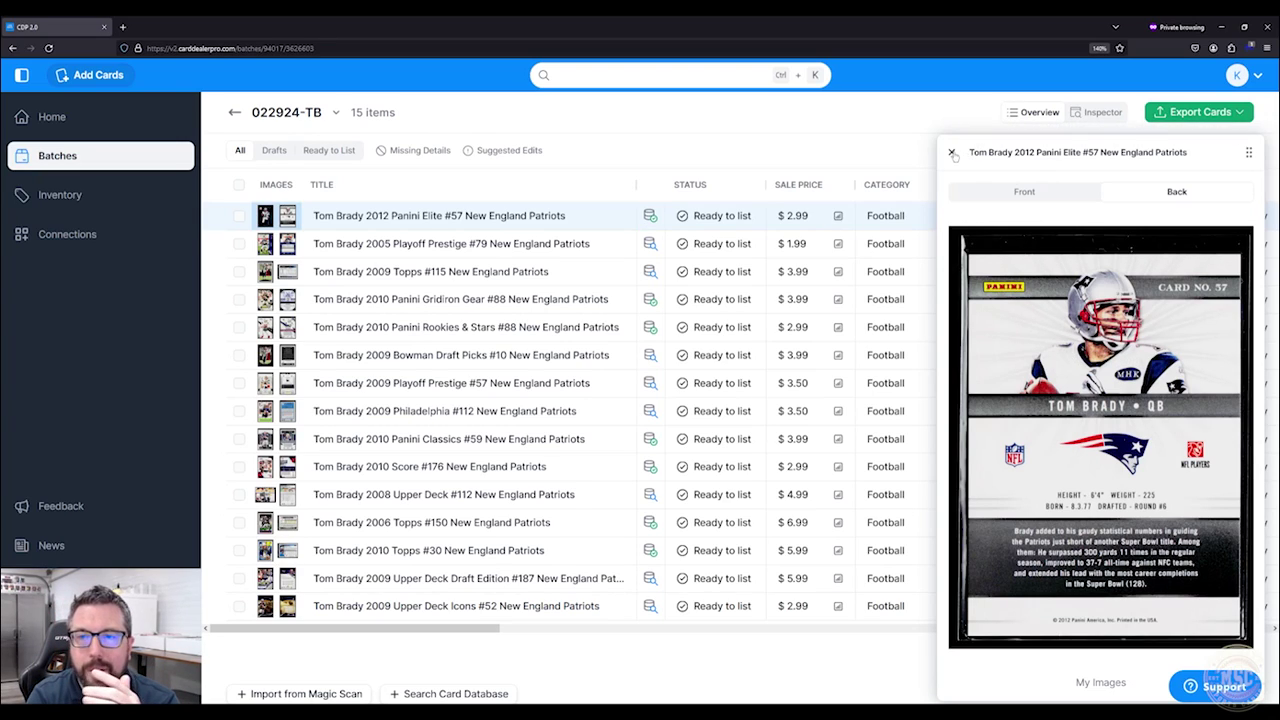
left_click(953, 153)
left_click(269, 219)
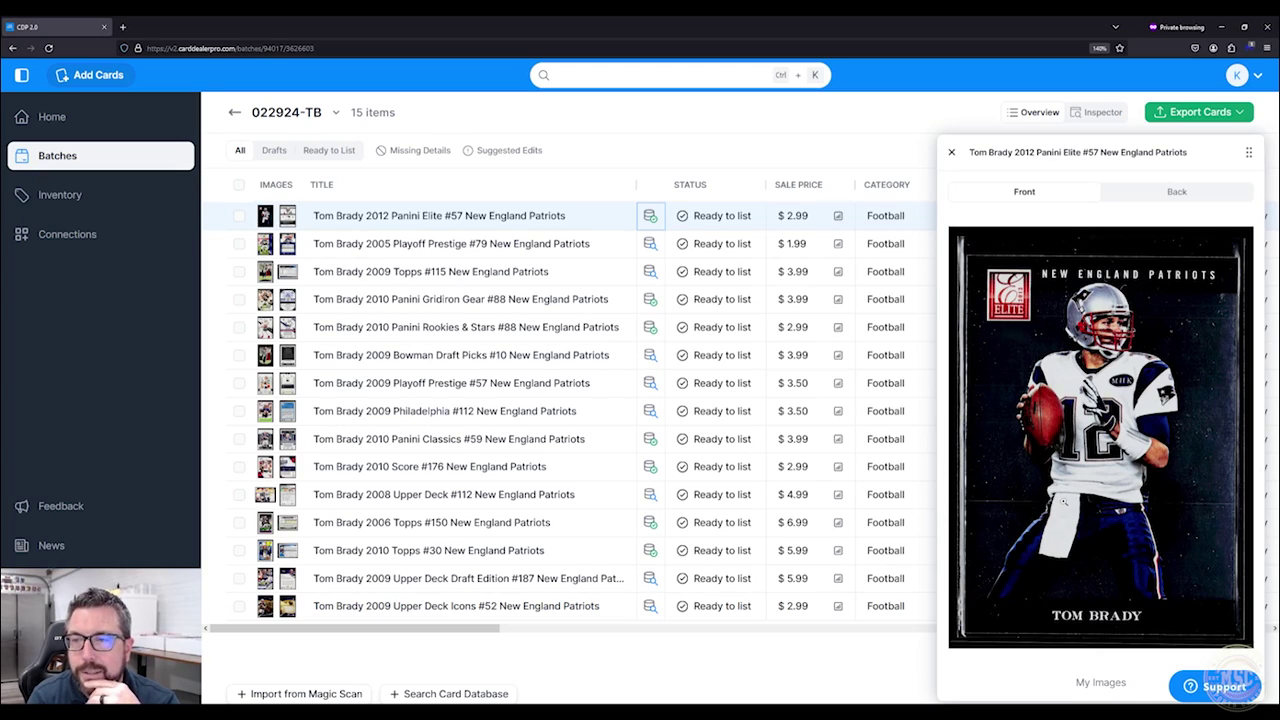
left_click(952, 152)
Add the note "Slight crease on lower left corner." to the 2012 Panini Elite #57 card.
left_click_drag(500, 628, 1009, 628)
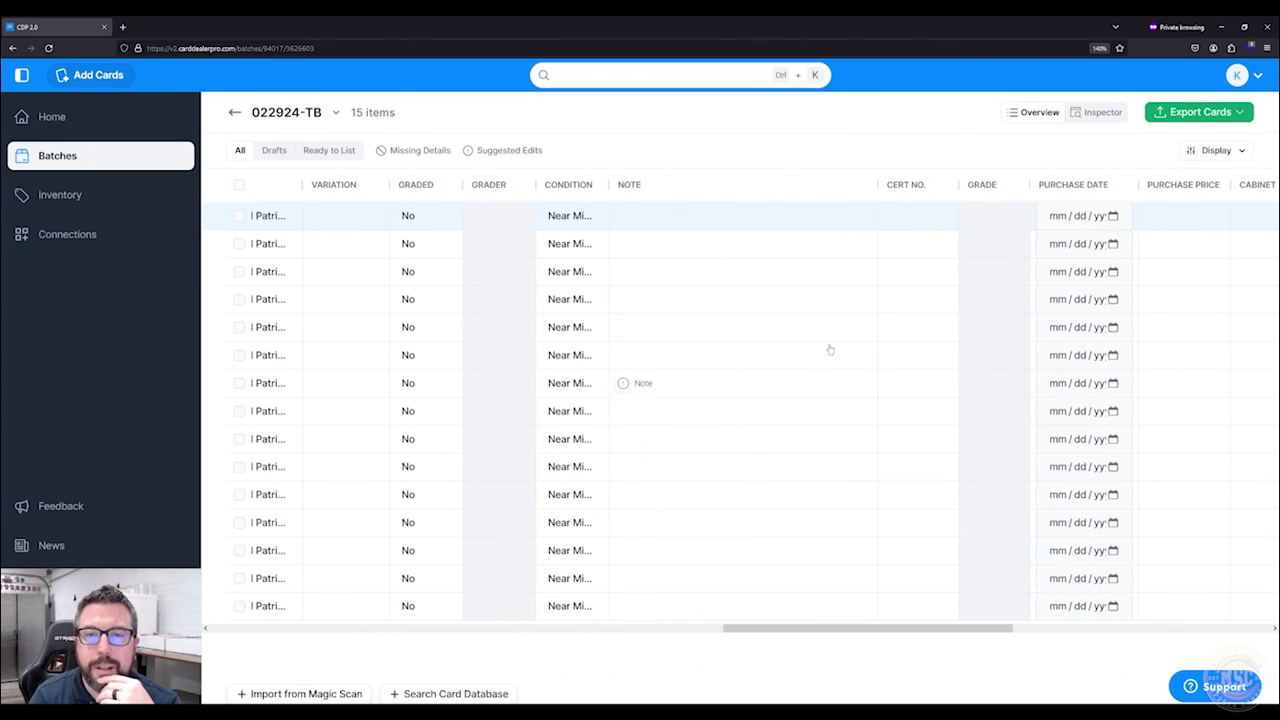
left_click(660, 222)
type("Sl")
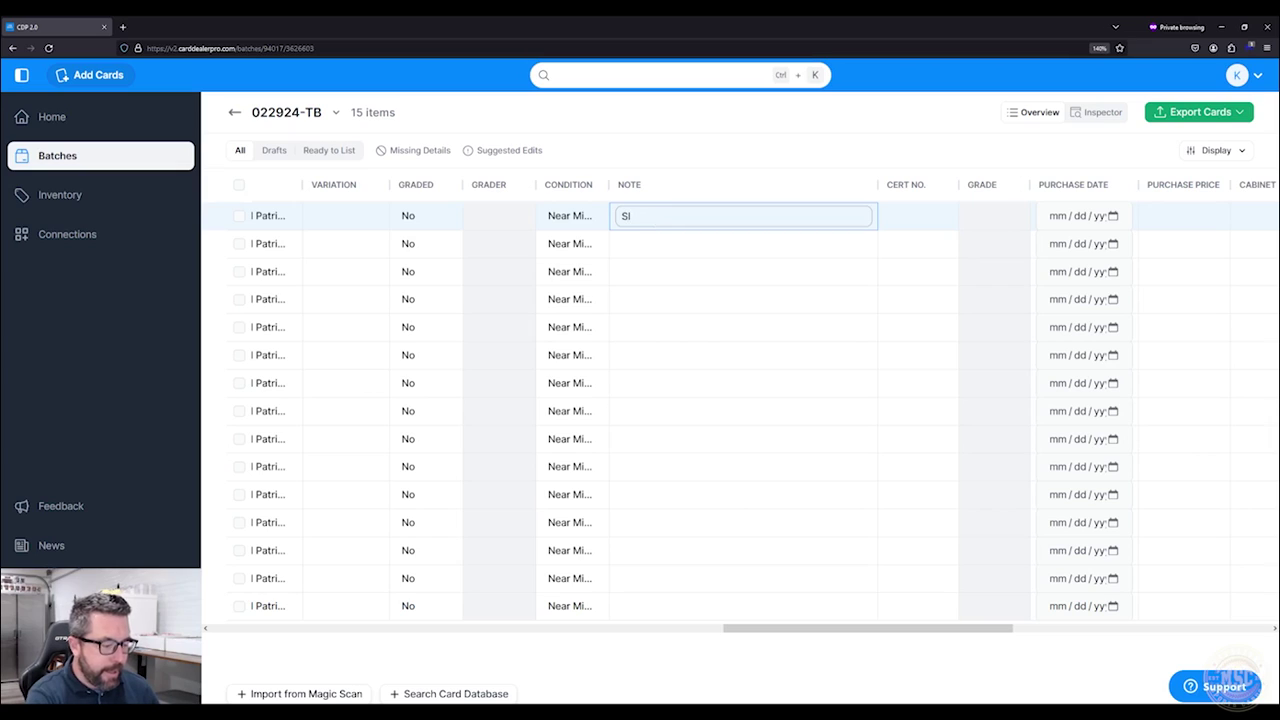
type("ight crease on lower left cor")
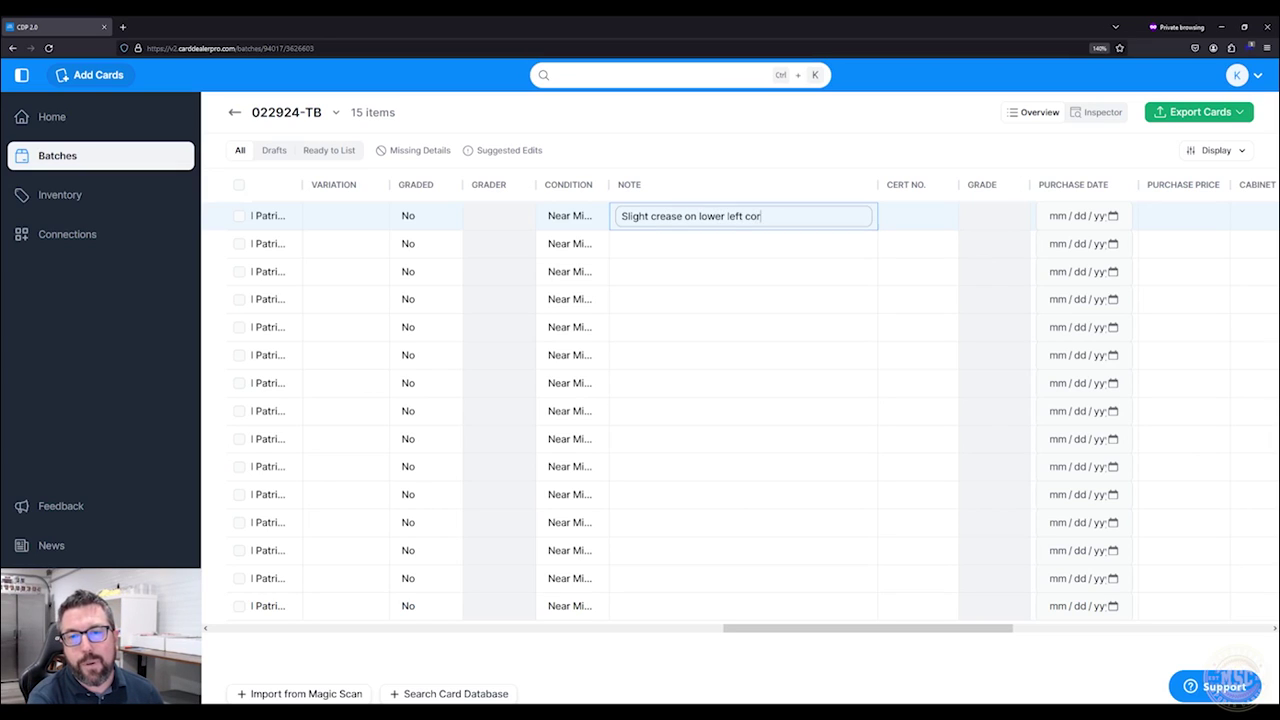
type("ner.")
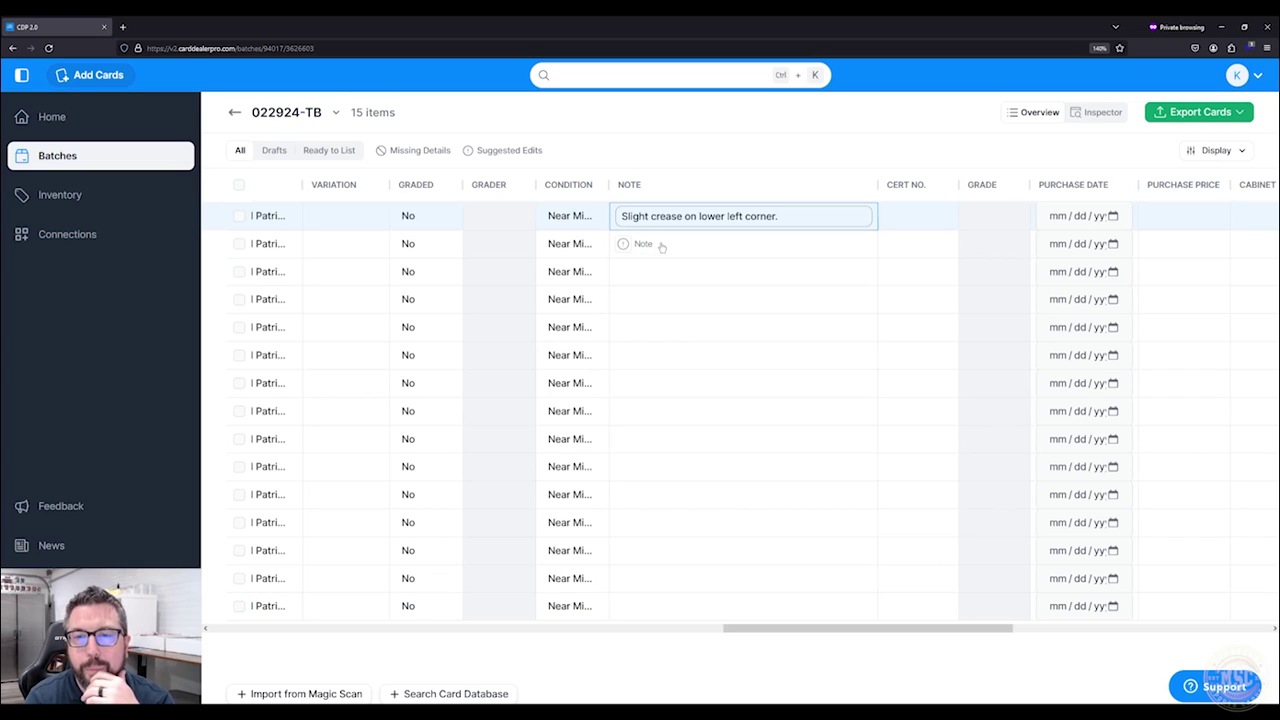
left_click(731, 244)
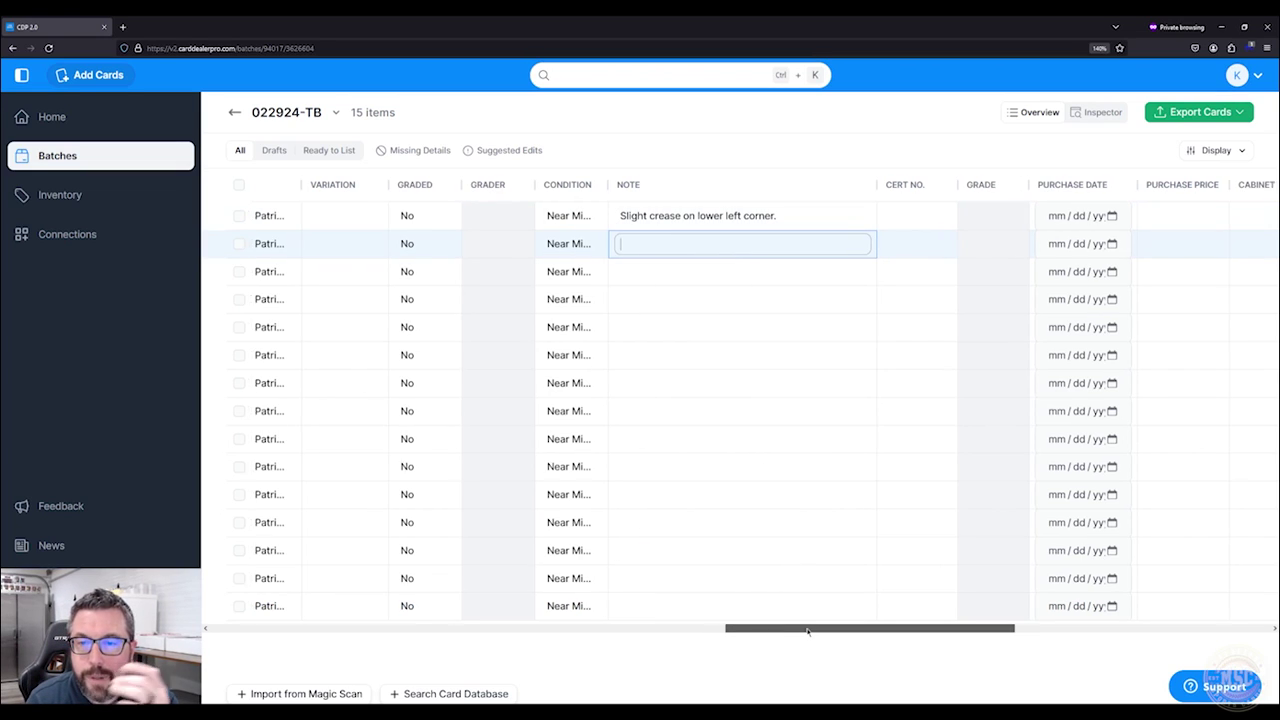
Check where the note appears in the 2012 Panini Elite #57 description and compare it with the 2005 Playoff Prestige #79 description.
left_click_drag(806, 628, 1052, 628)
left_click(930, 218)
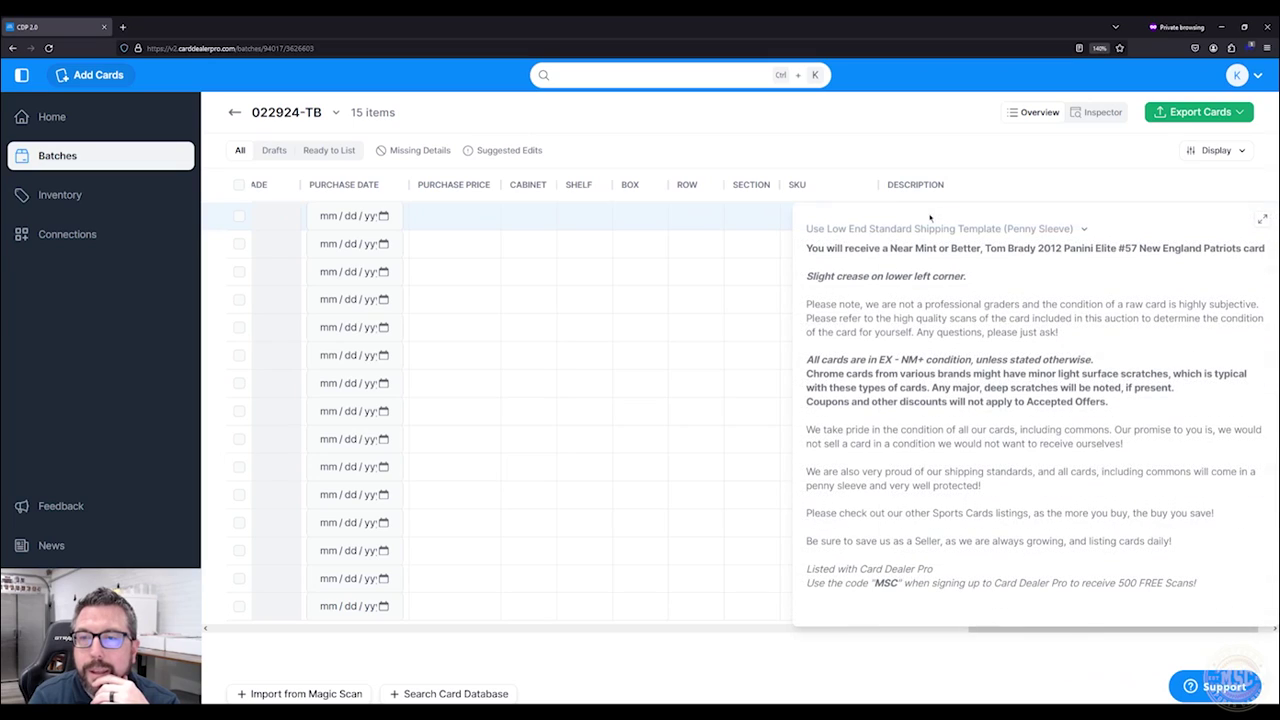
left_click_drag(807, 276, 966, 277)
key("Escape")
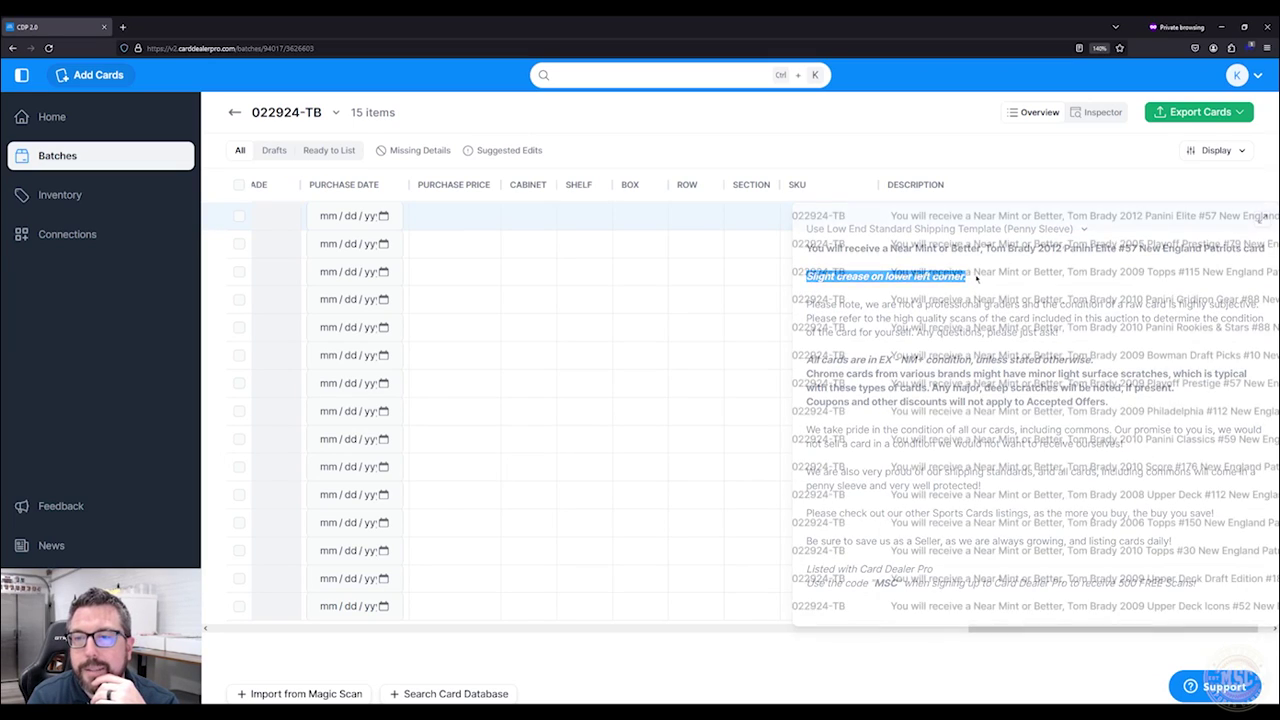
left_click(940, 243)
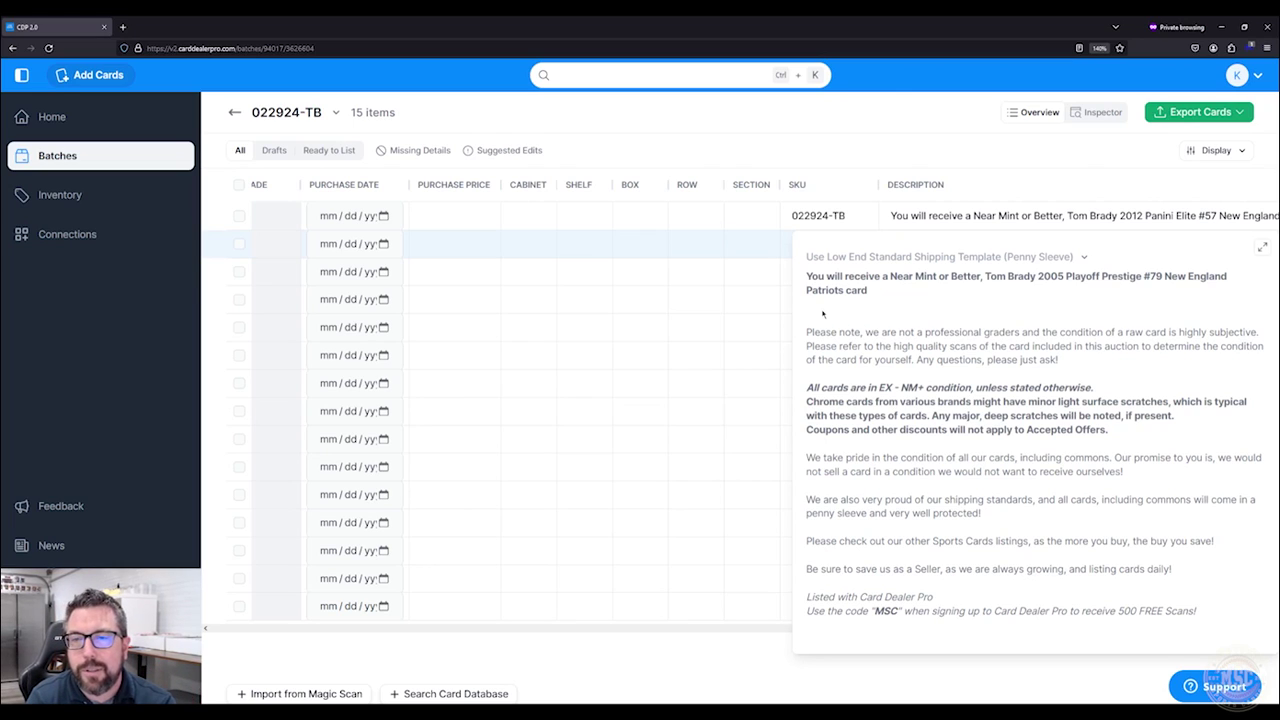
left_click(914, 215)
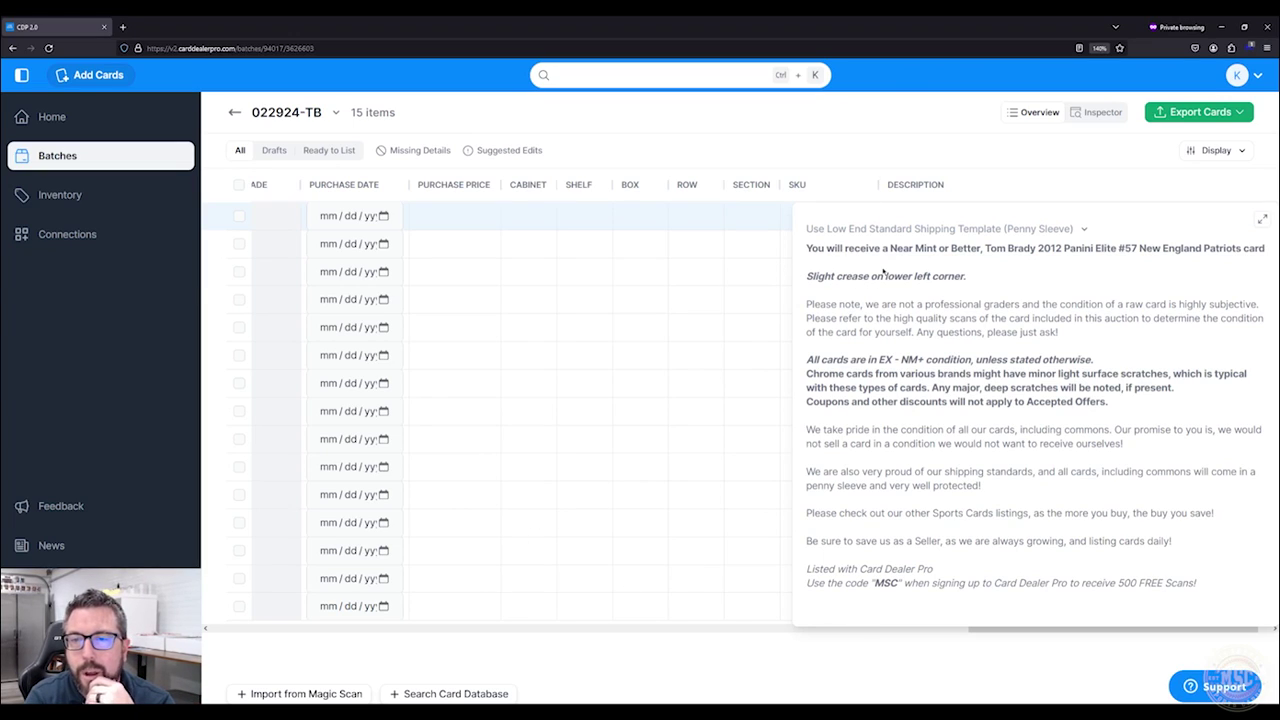
left_click(605, 244)
left_click(680, 244)
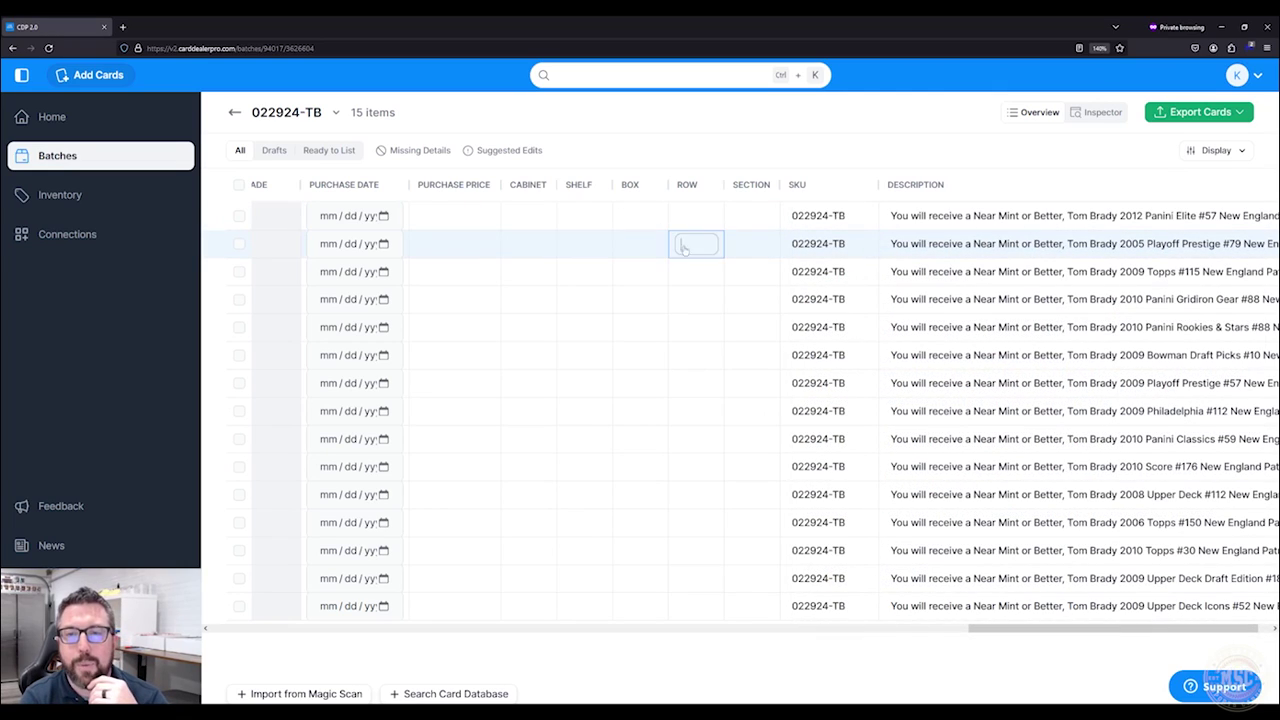
Clear the condition note of the 2012 Panini Elite #57 card.
left_click_drag(1002, 628, 766, 631)
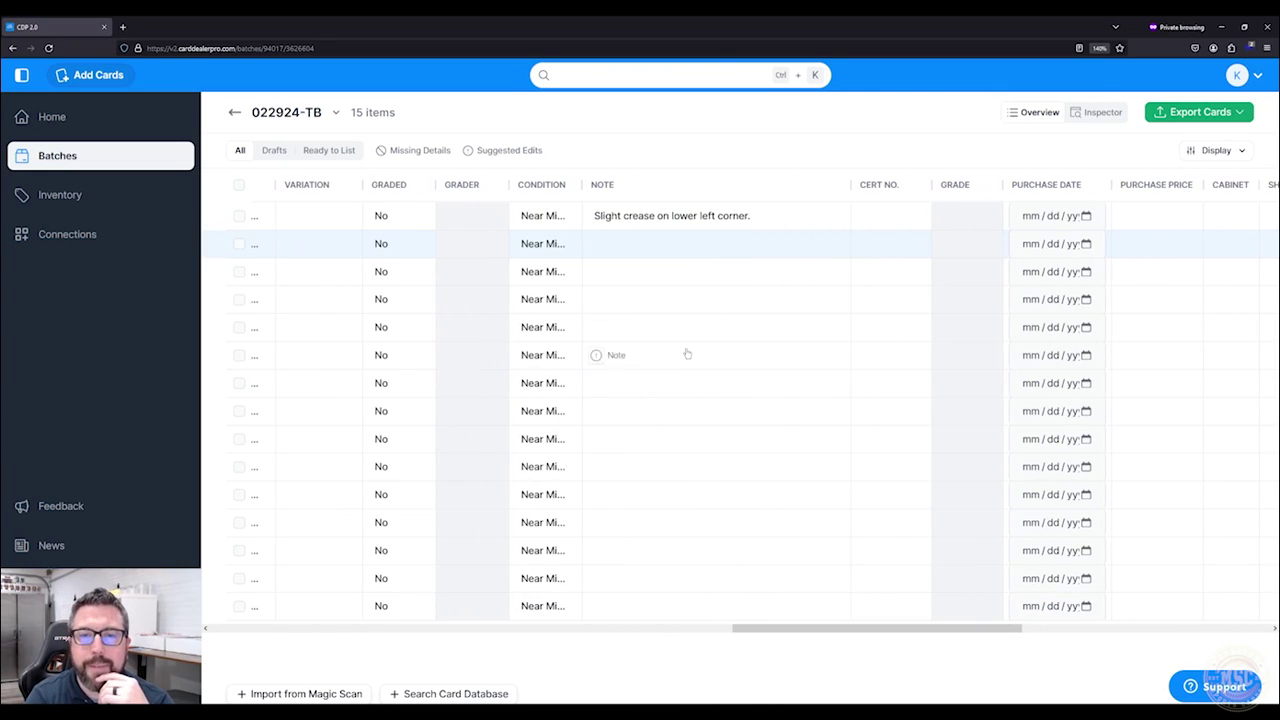
left_click(705, 218)
key("BackSpace")
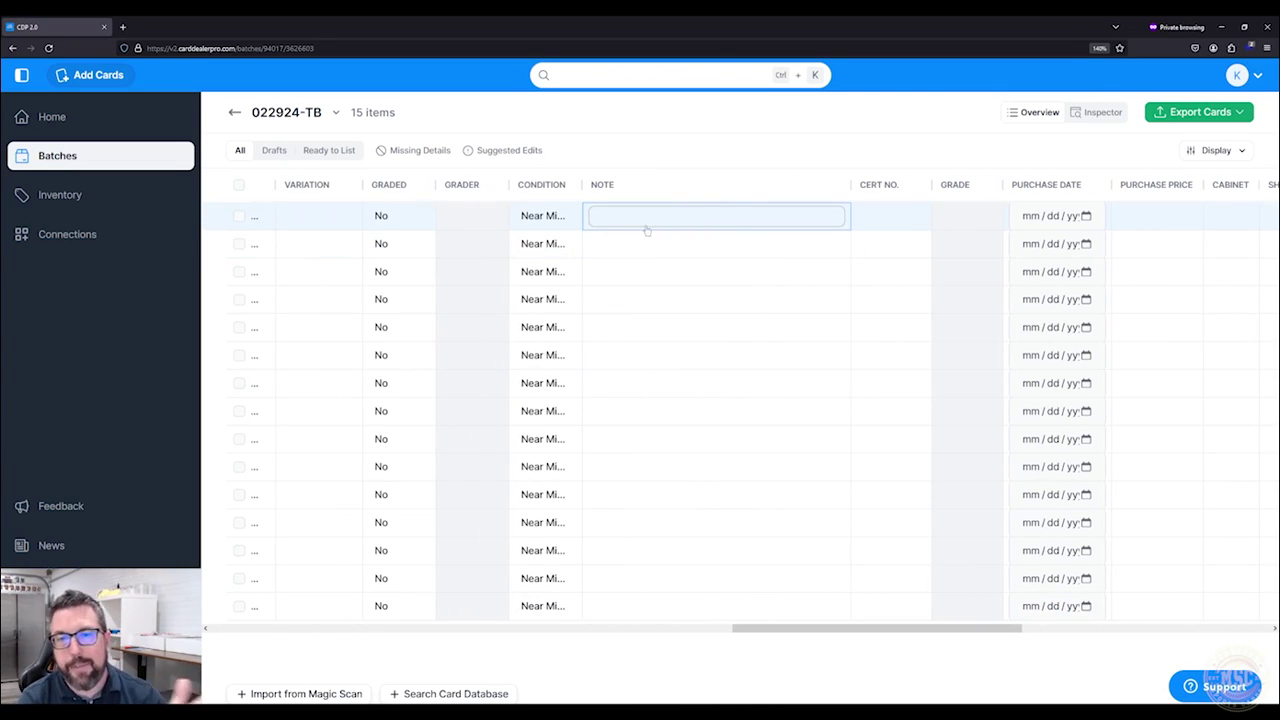
left_click_drag(760, 628, 235, 630)
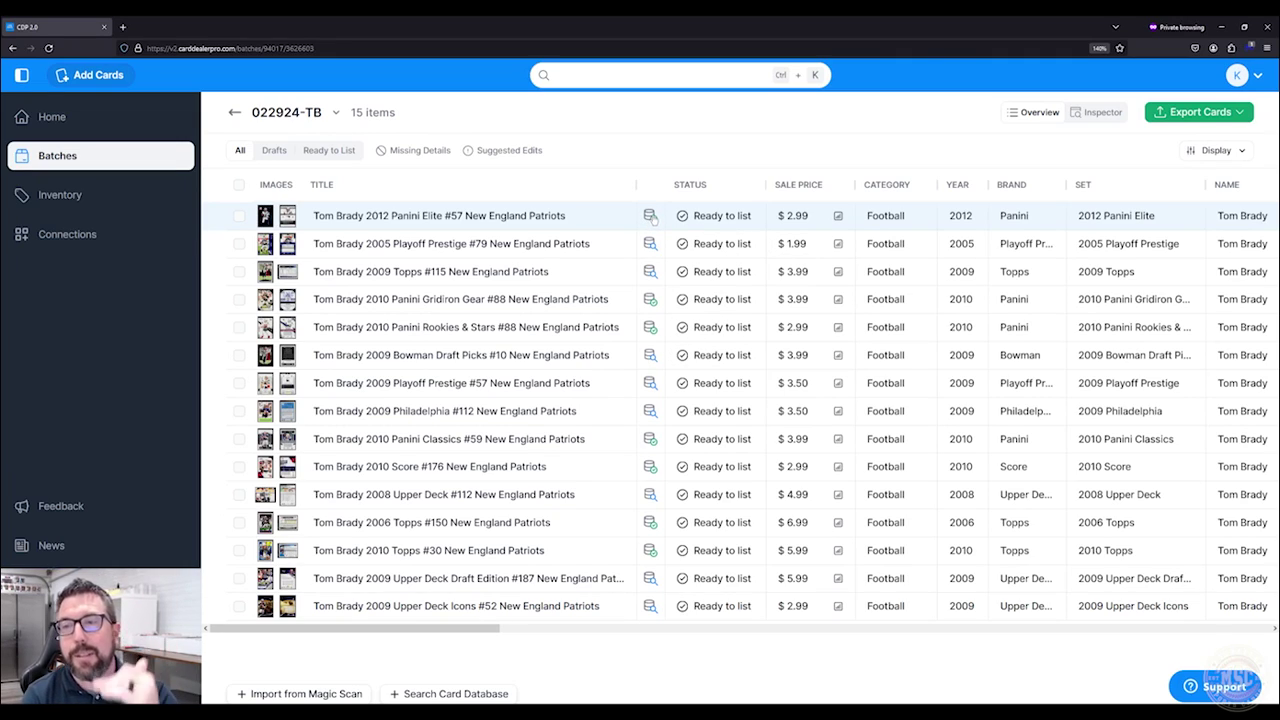
View the 2012 Panini Elite #57 and 2005 Playoff Prestige #79 cards in the Inspector and return to the Overview.
left_click(1103, 113)
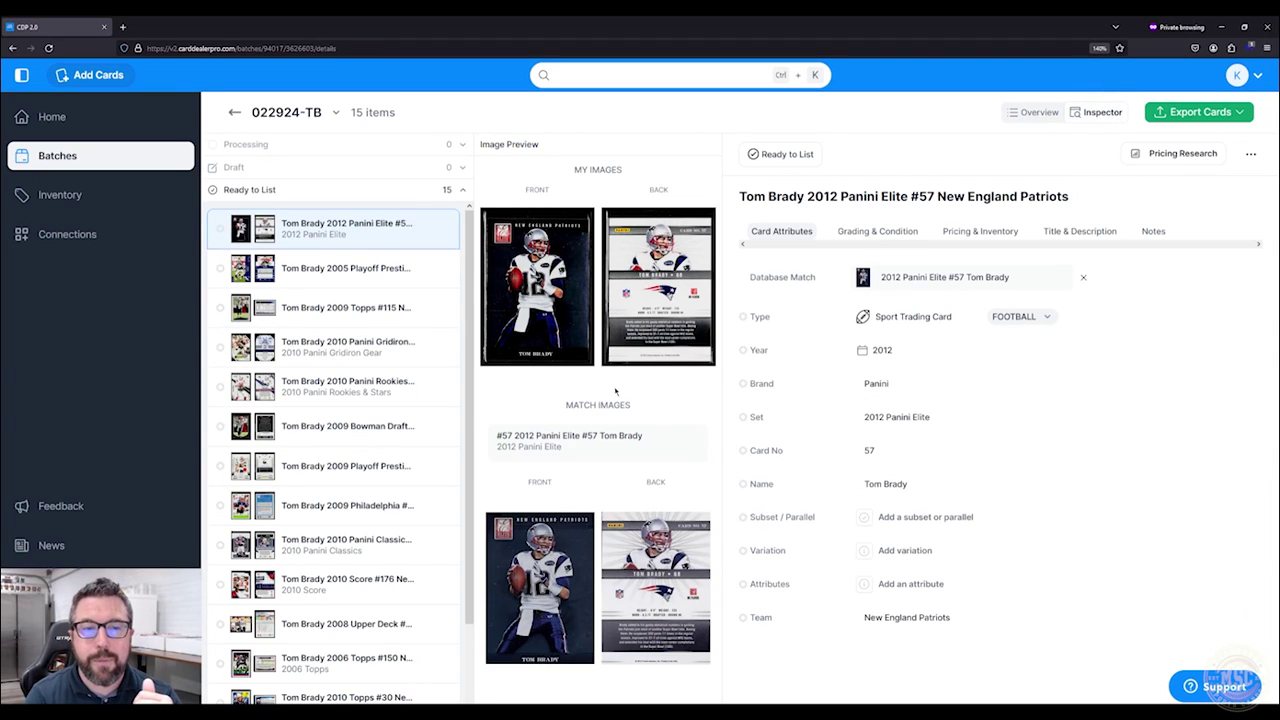
left_click(352, 269)
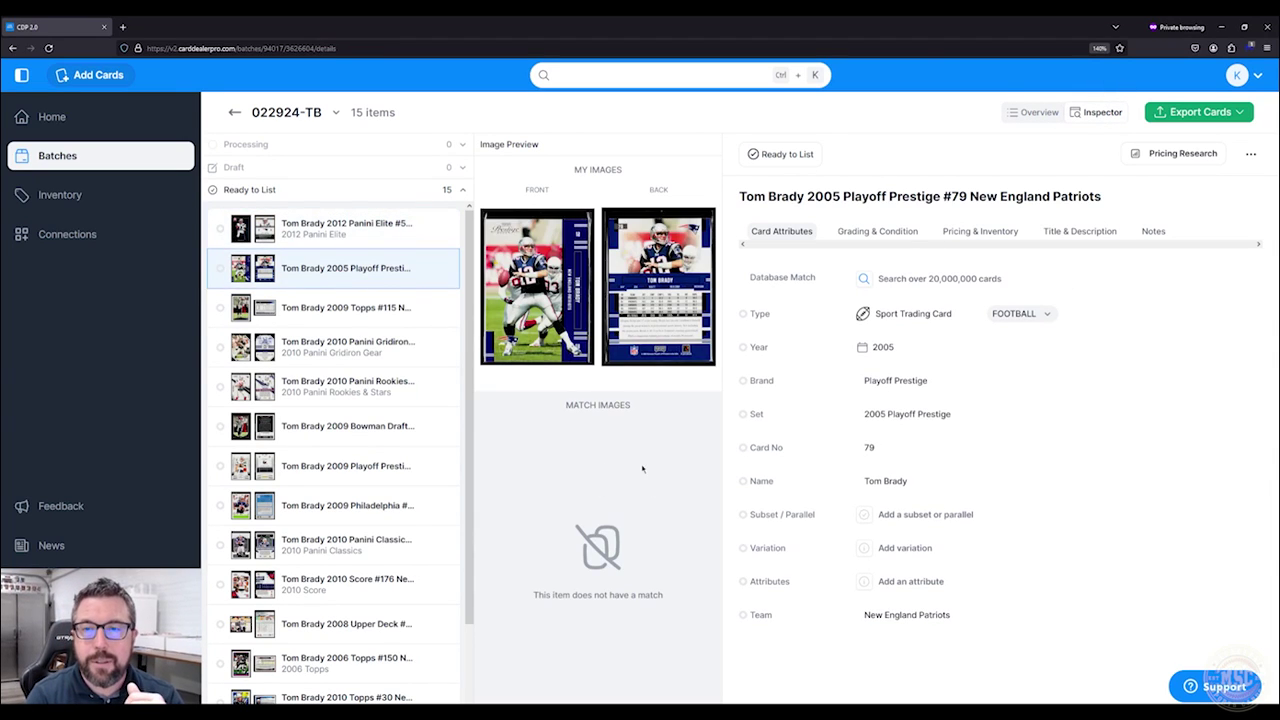
left_click(1036, 112)
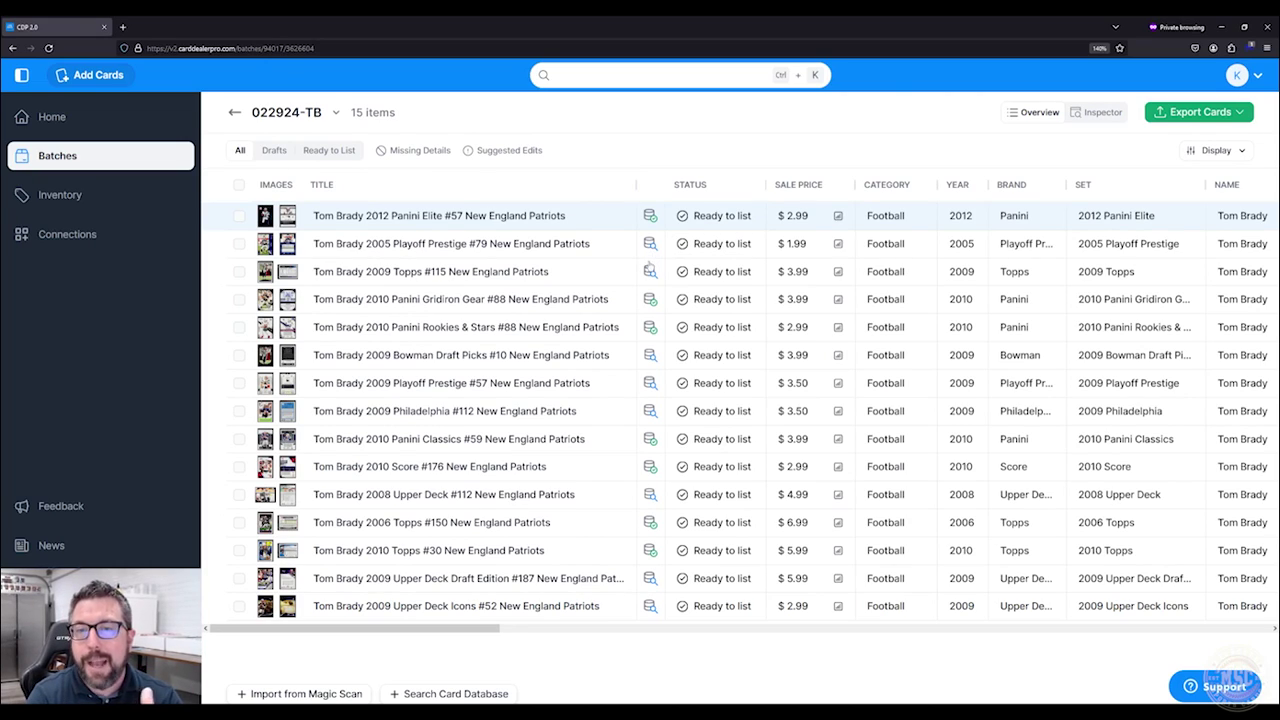
left_click_drag(477, 630, 446, 638)
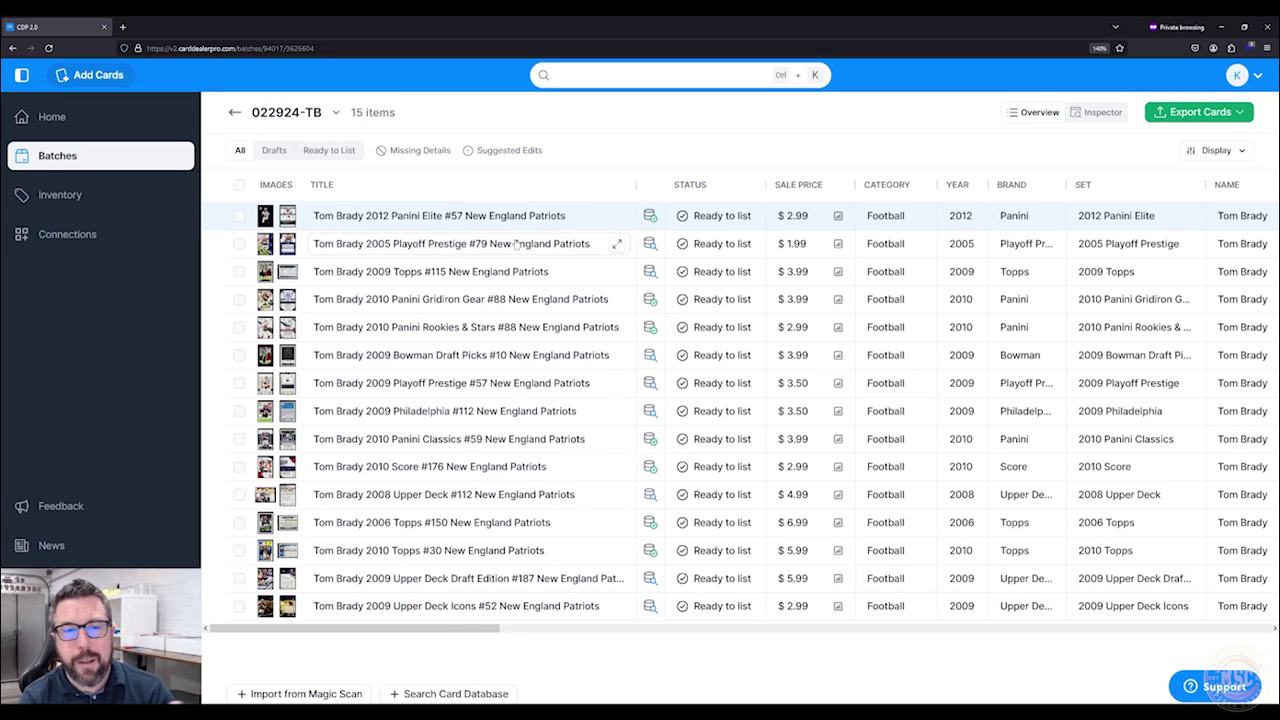
left_click_drag(452, 632, 875, 612)
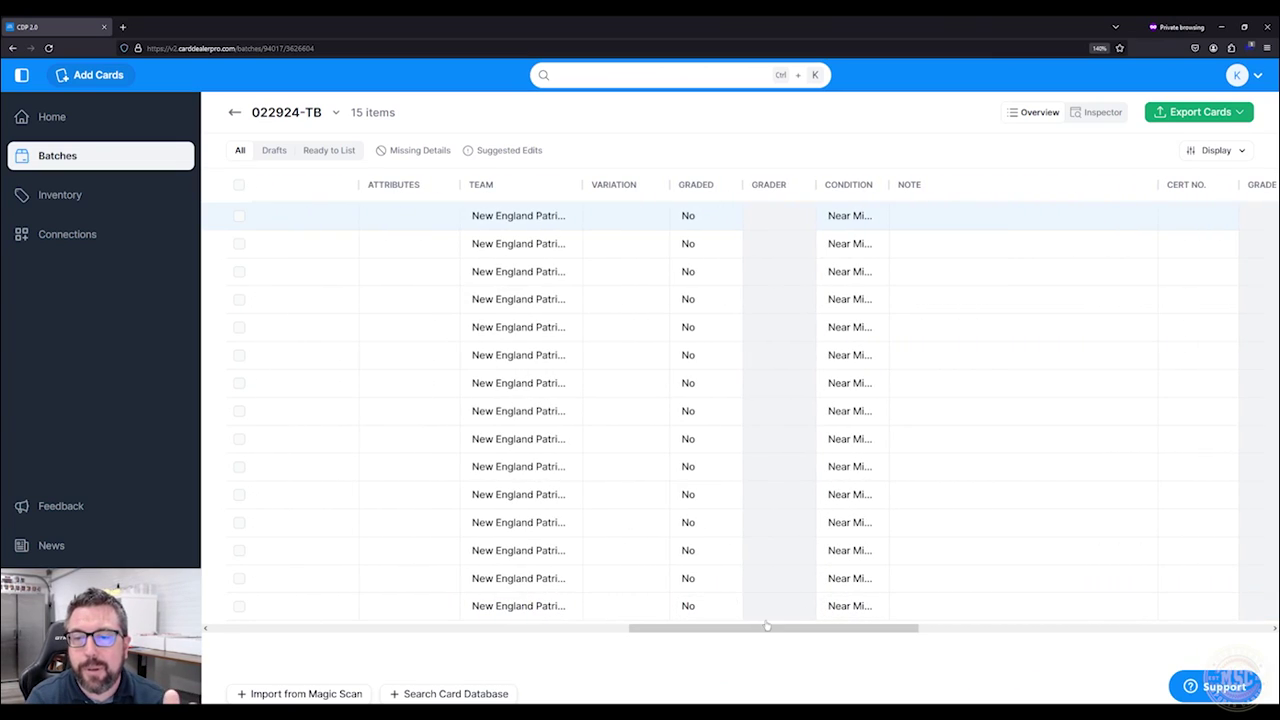
left_click_drag(740, 628, 395, 606)
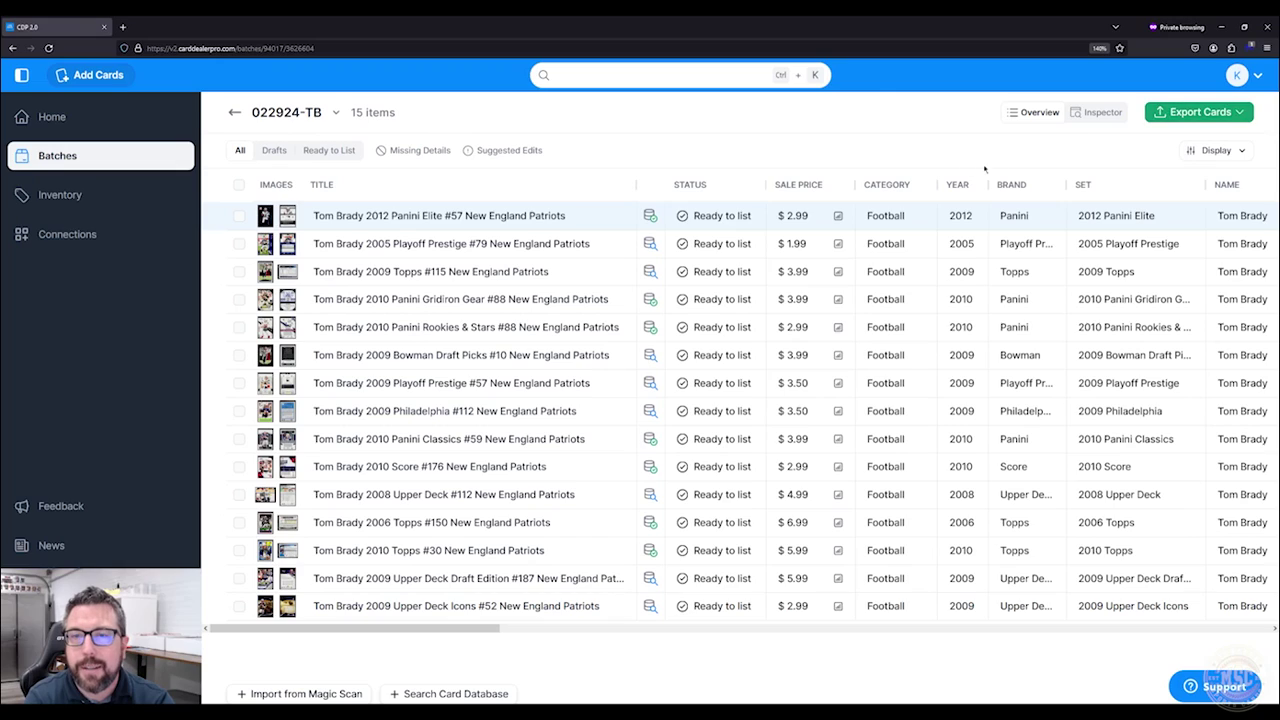
Start the eBay export of the batch's Ready to List cards and expand the eBay Listing Template sections.
left_click(1197, 112)
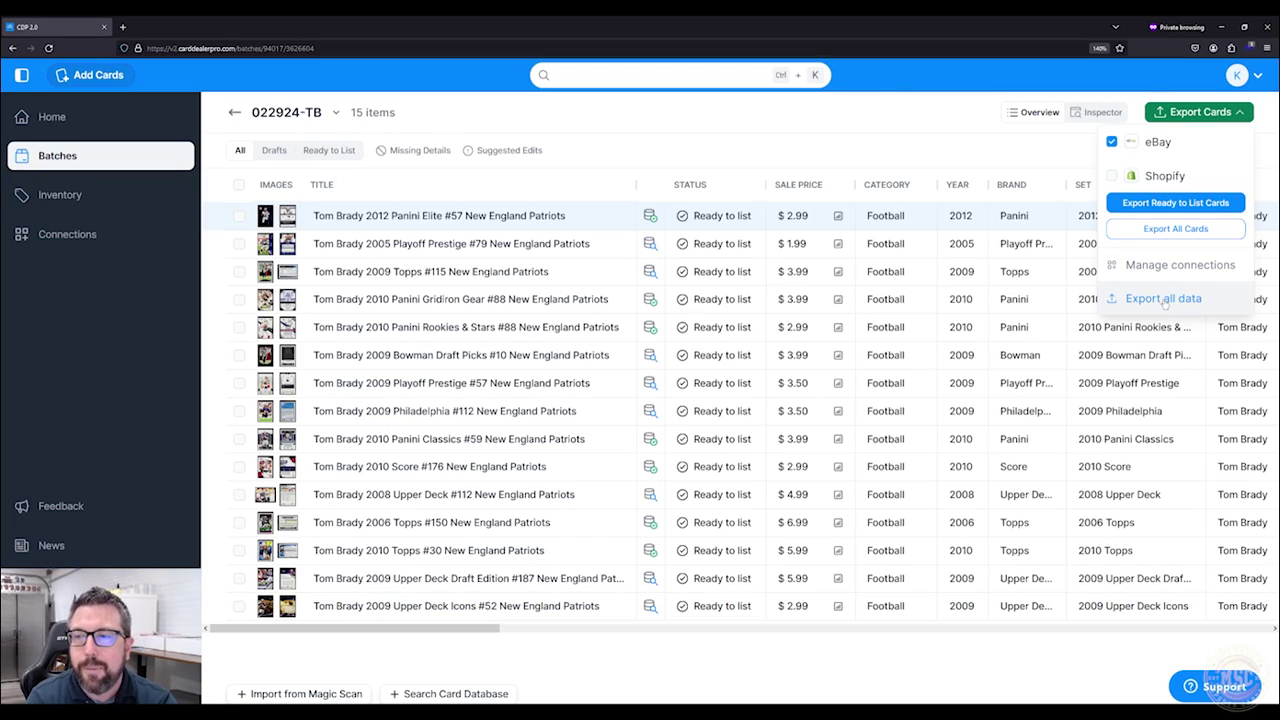
left_click(1155, 205)
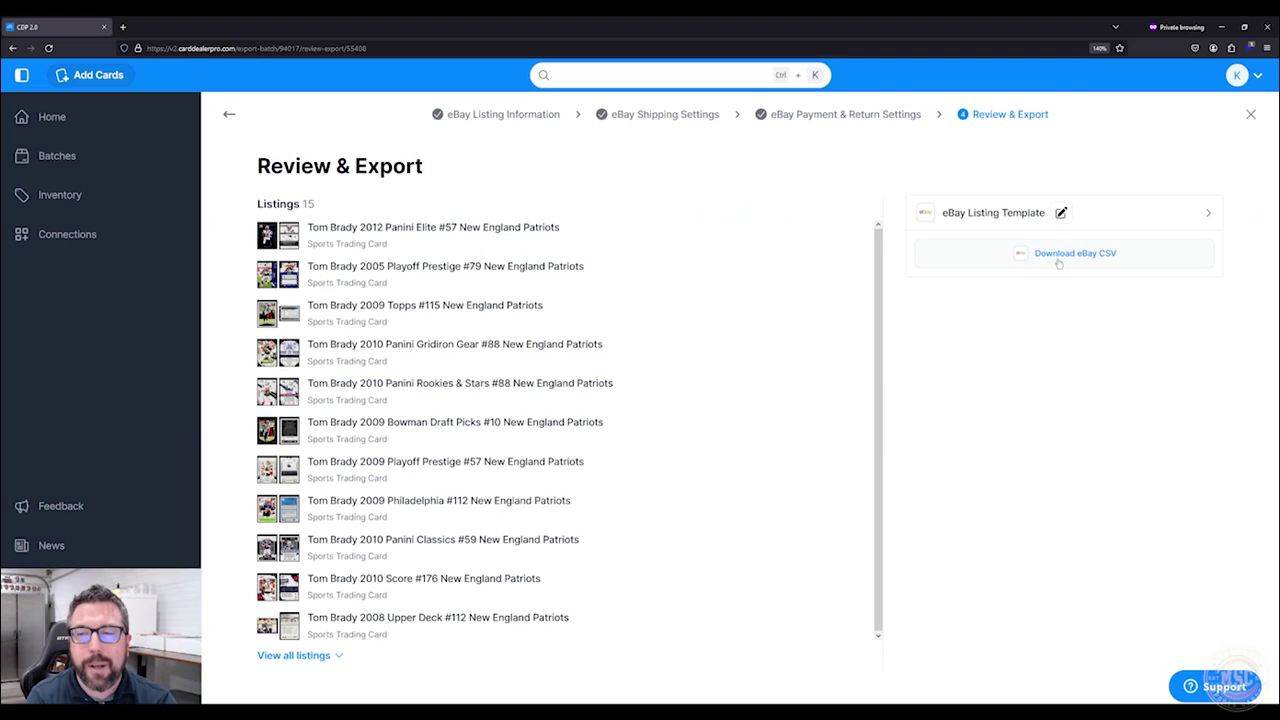
left_click(1208, 213)
left_click(1208, 213)
left_click(1208, 213)
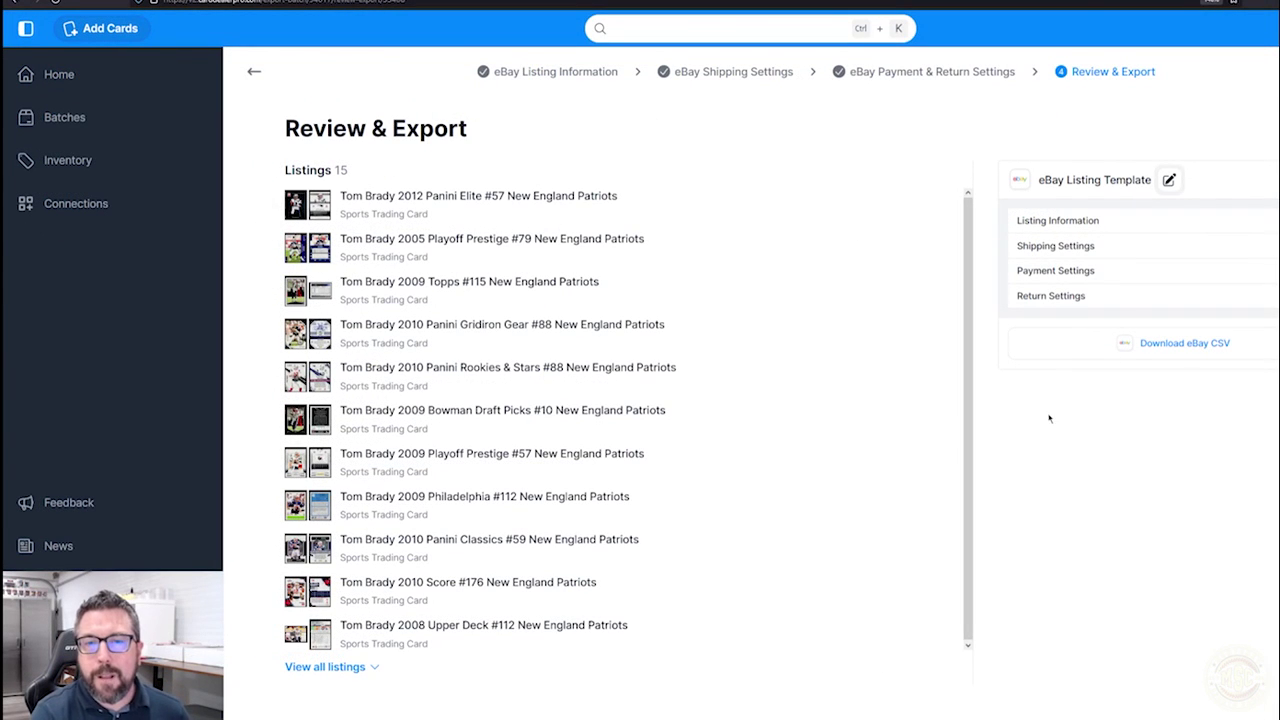
left_click(1169, 181)
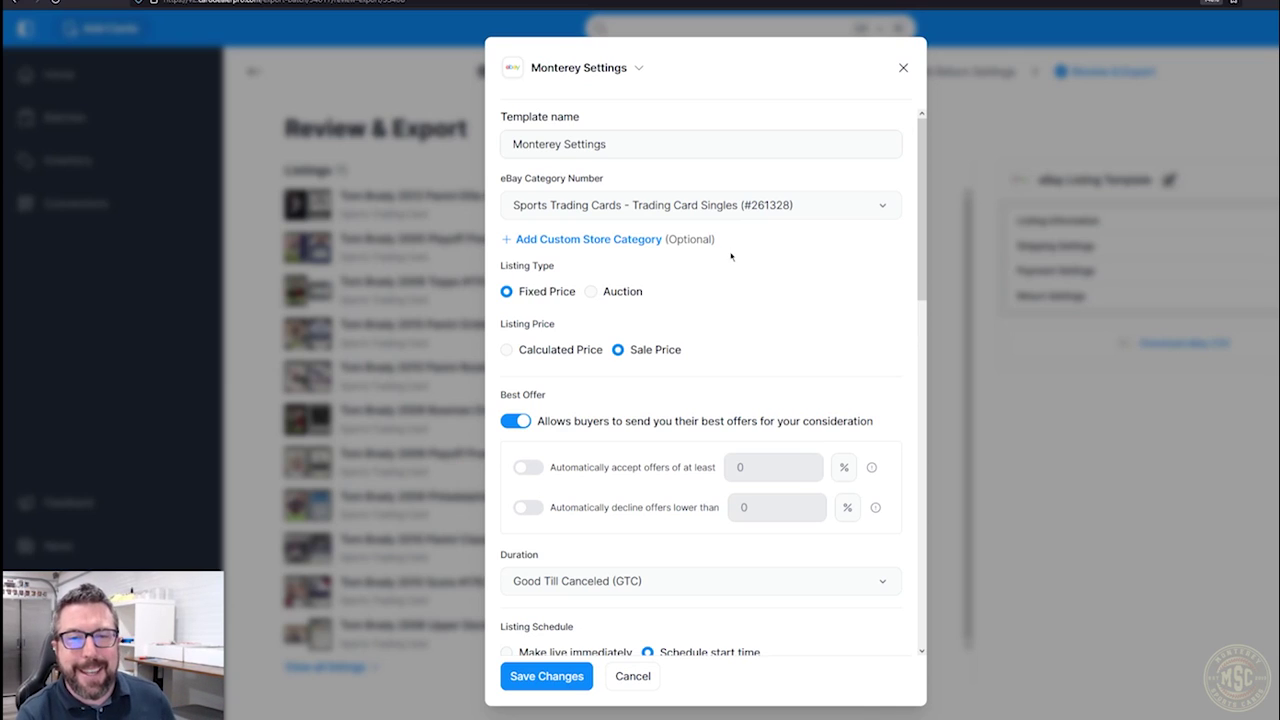
left_click(768, 205)
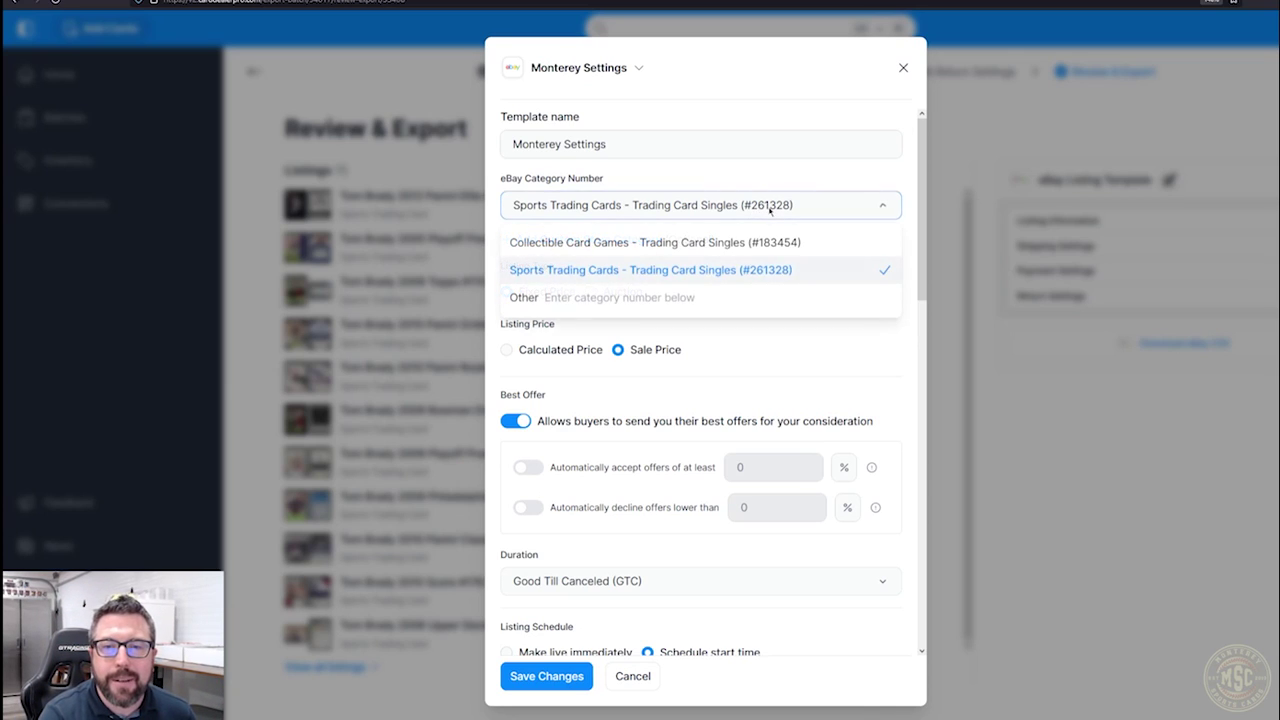
left_click(709, 279)
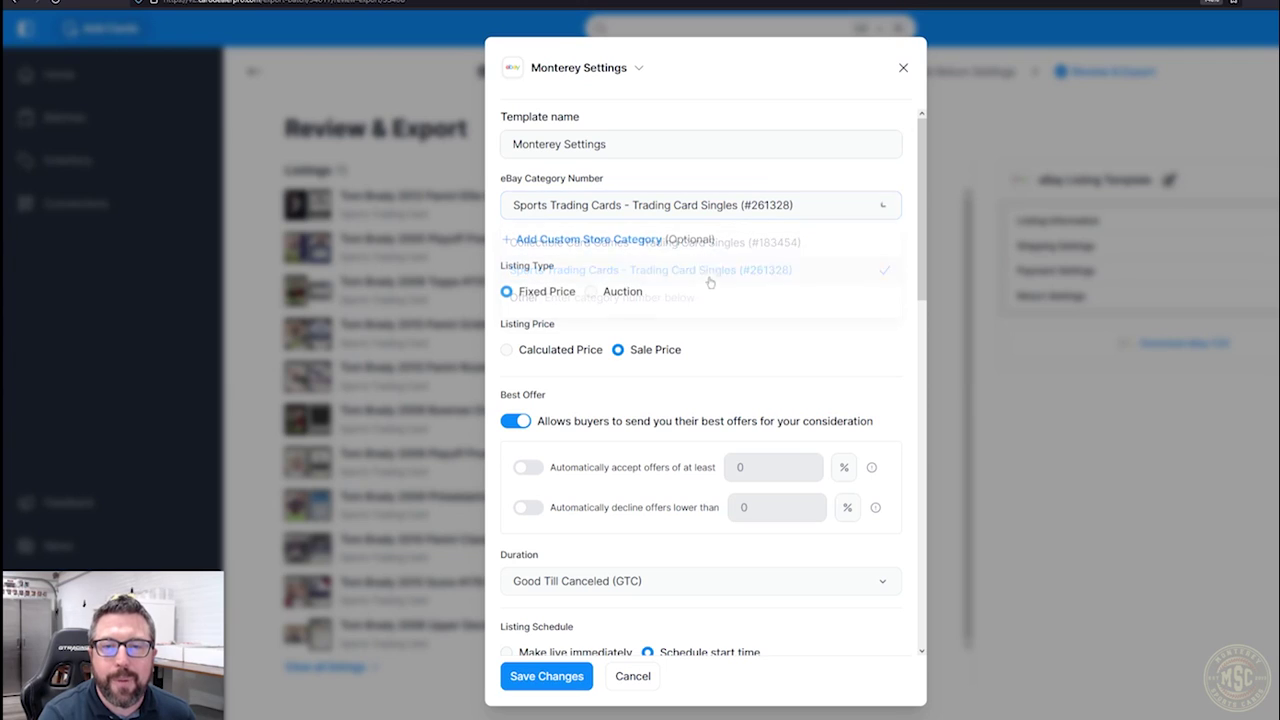
left_click(580, 240)
left_click_drag(535, 280, 472, 281)
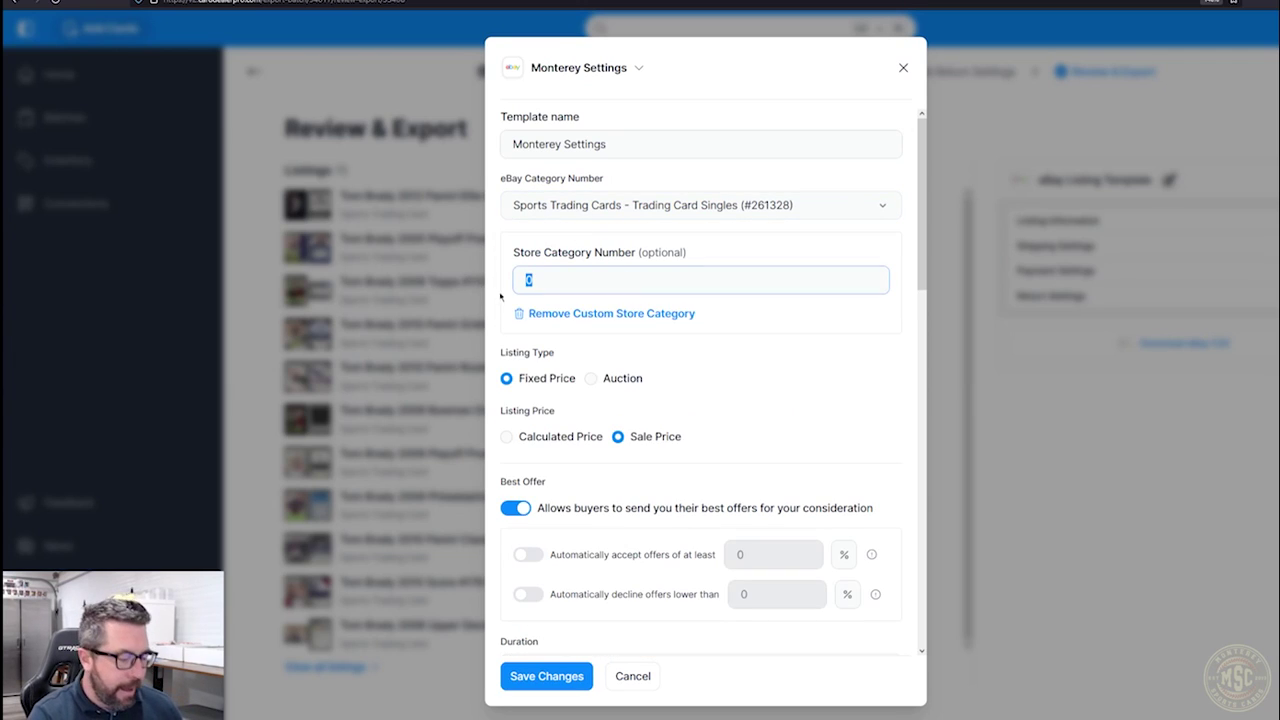
key("ctrl+v")
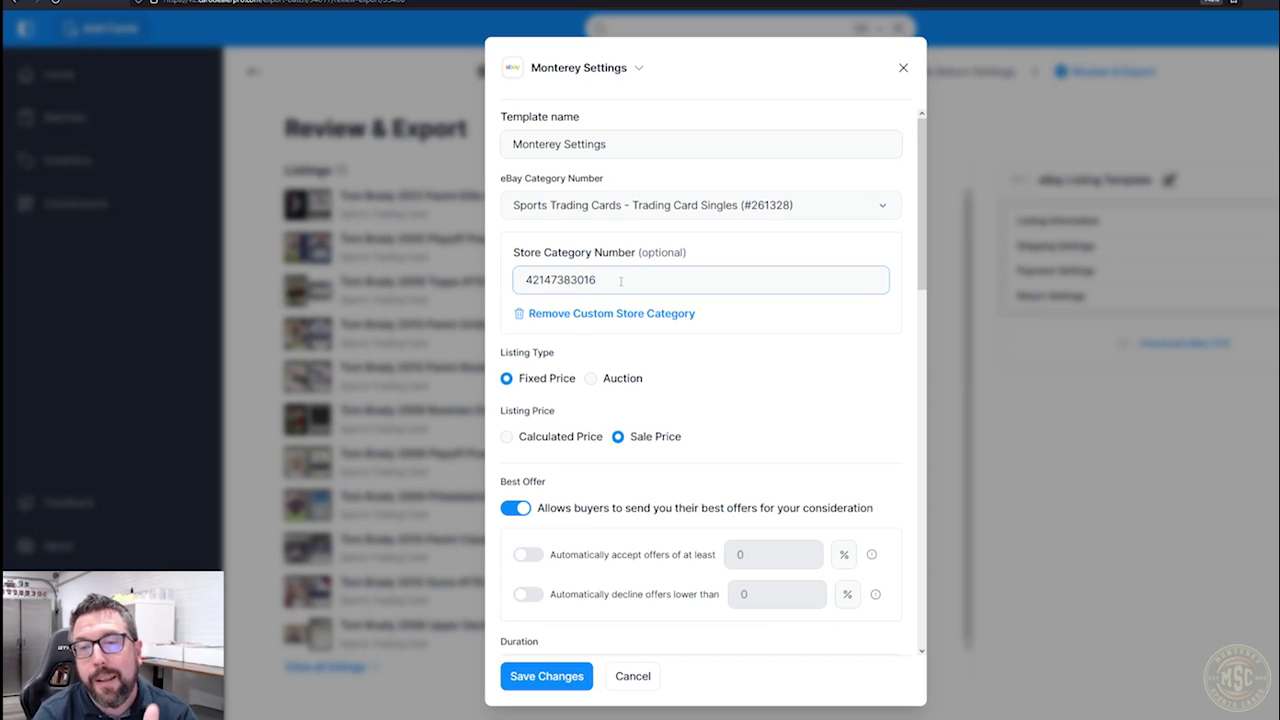
key("ctrl+a")
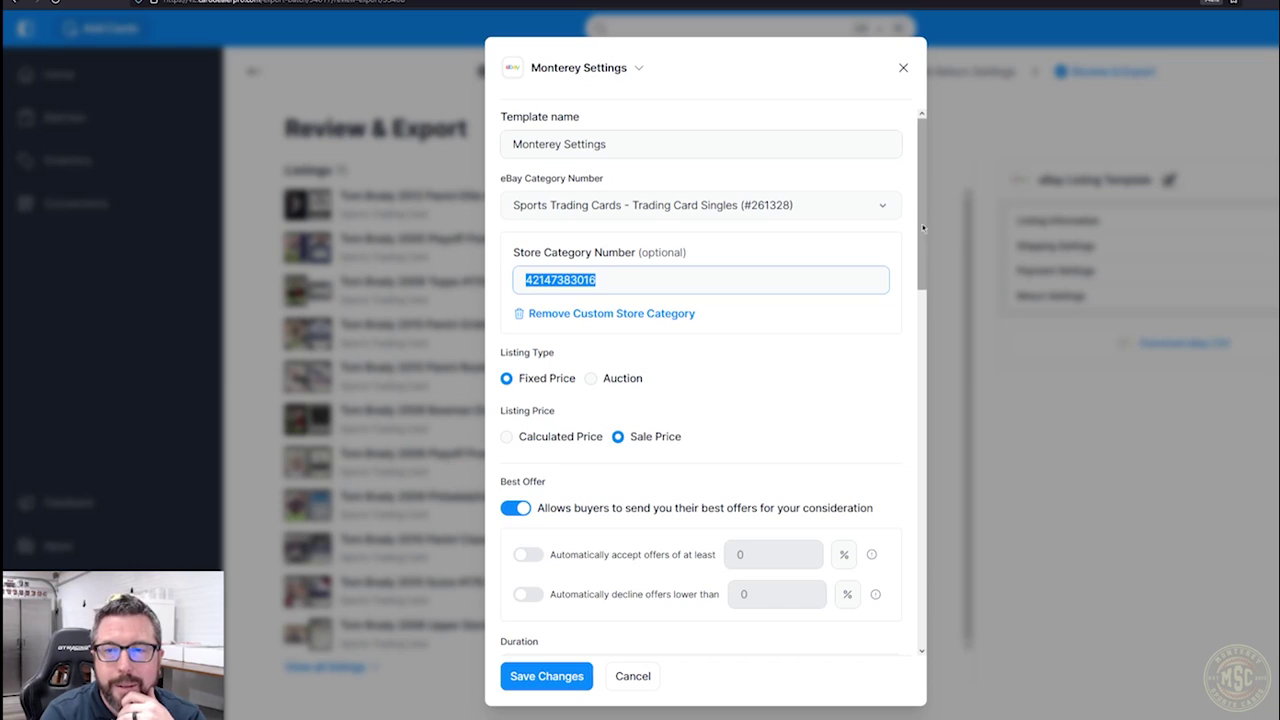
Set the template's listing schedule to Make live immediately, review the shipping, payment and return settings, and save the changes.
scroll(915, 267, "down", 3)
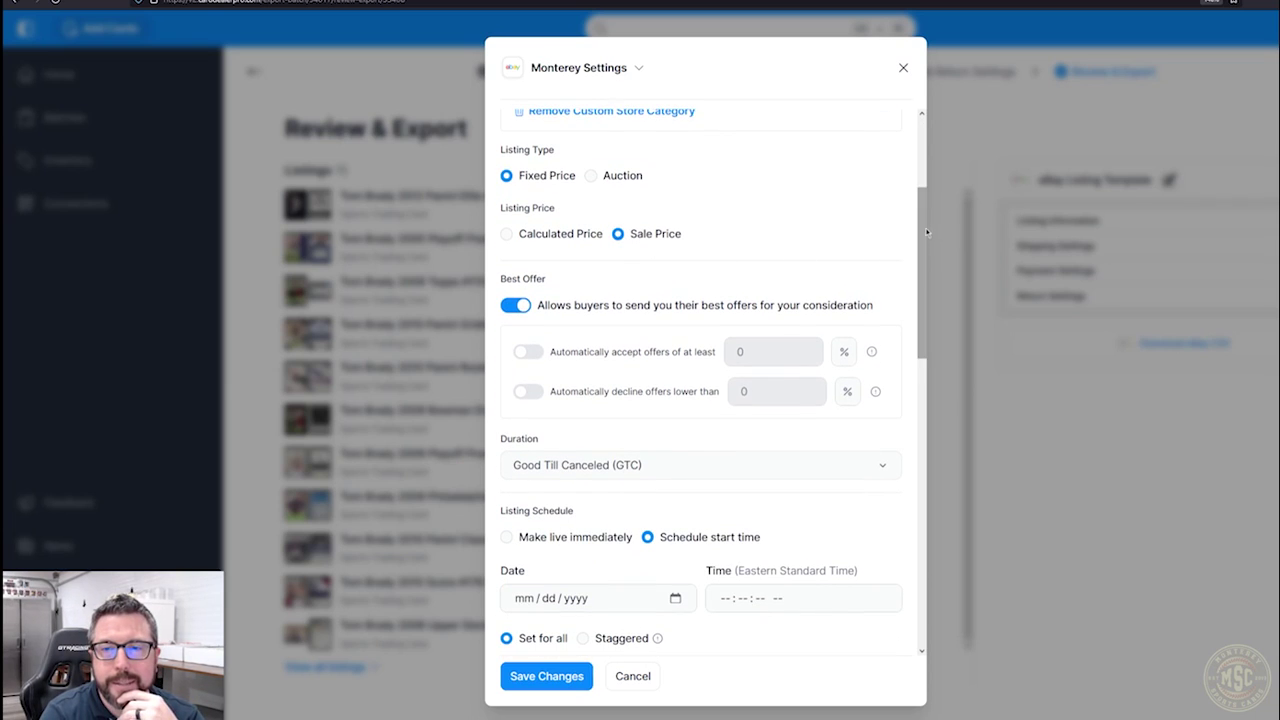
scroll(925, 262, "down", 2)
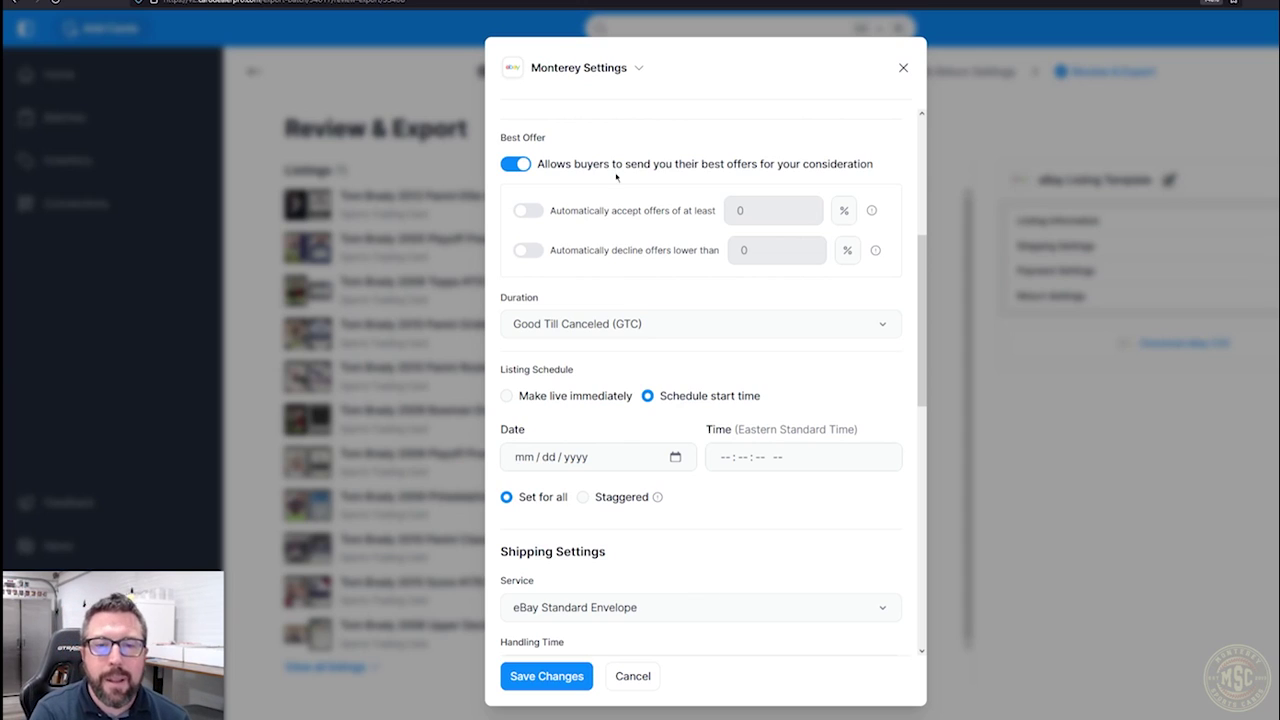
scroll(650, 215, "down", 2)
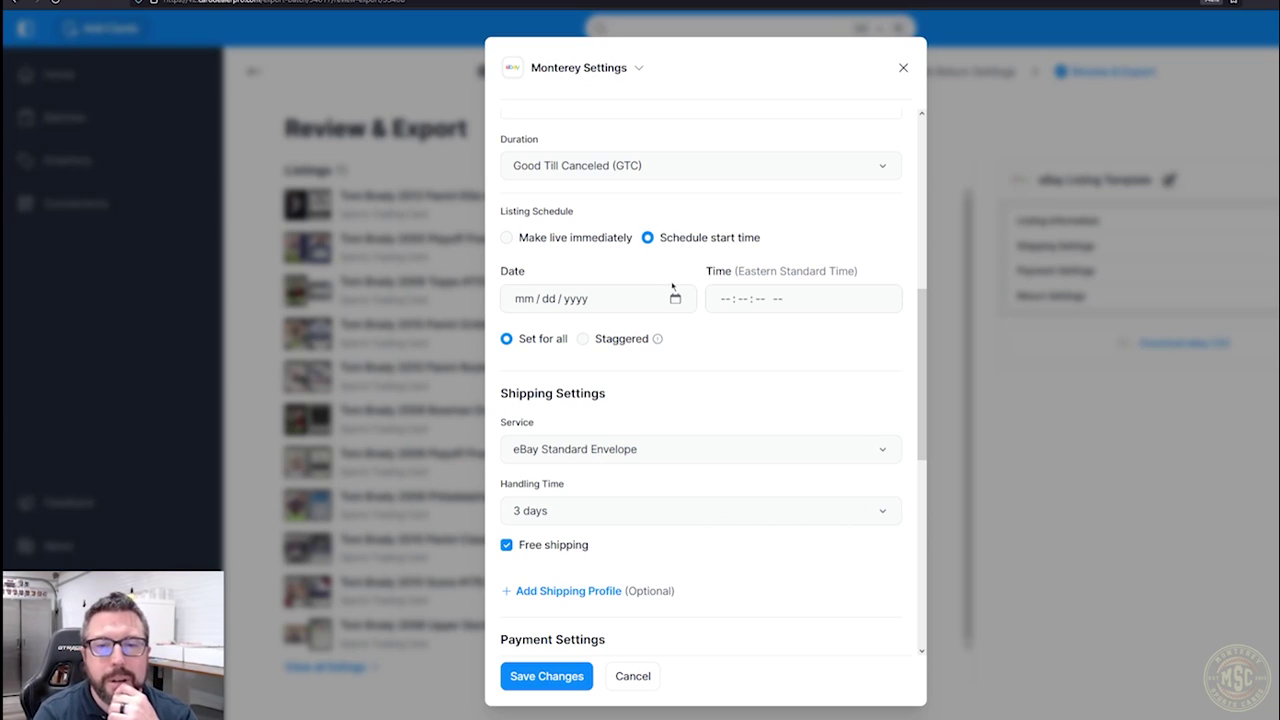
left_click(507, 238)
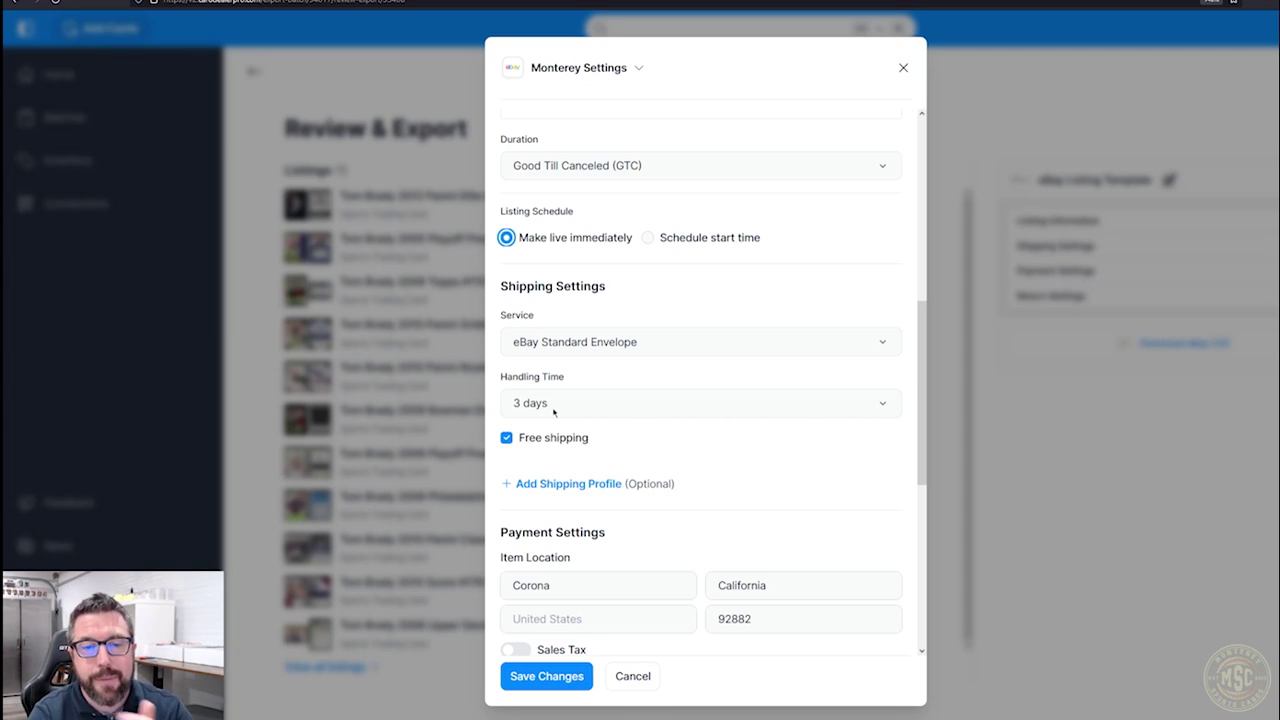
scroll(577, 422, "down", 2)
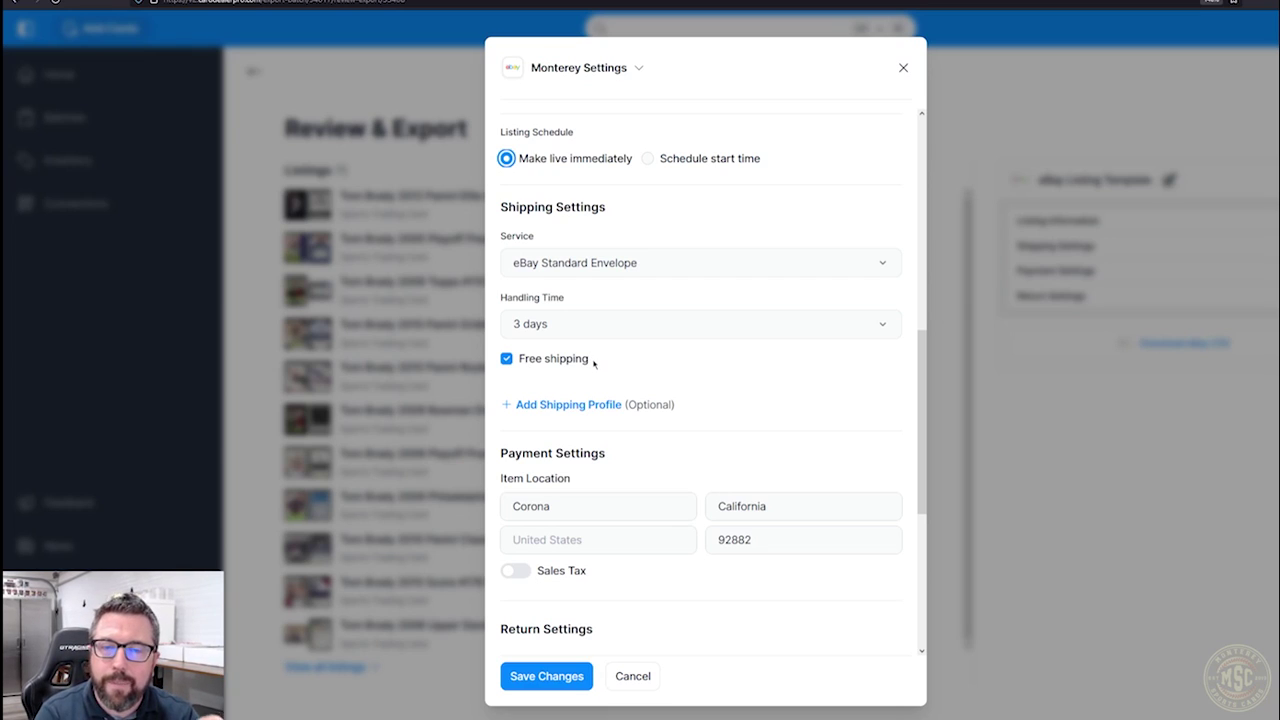
scroll(610, 380, "down", 2)
scroll(613, 386, "down", 2)
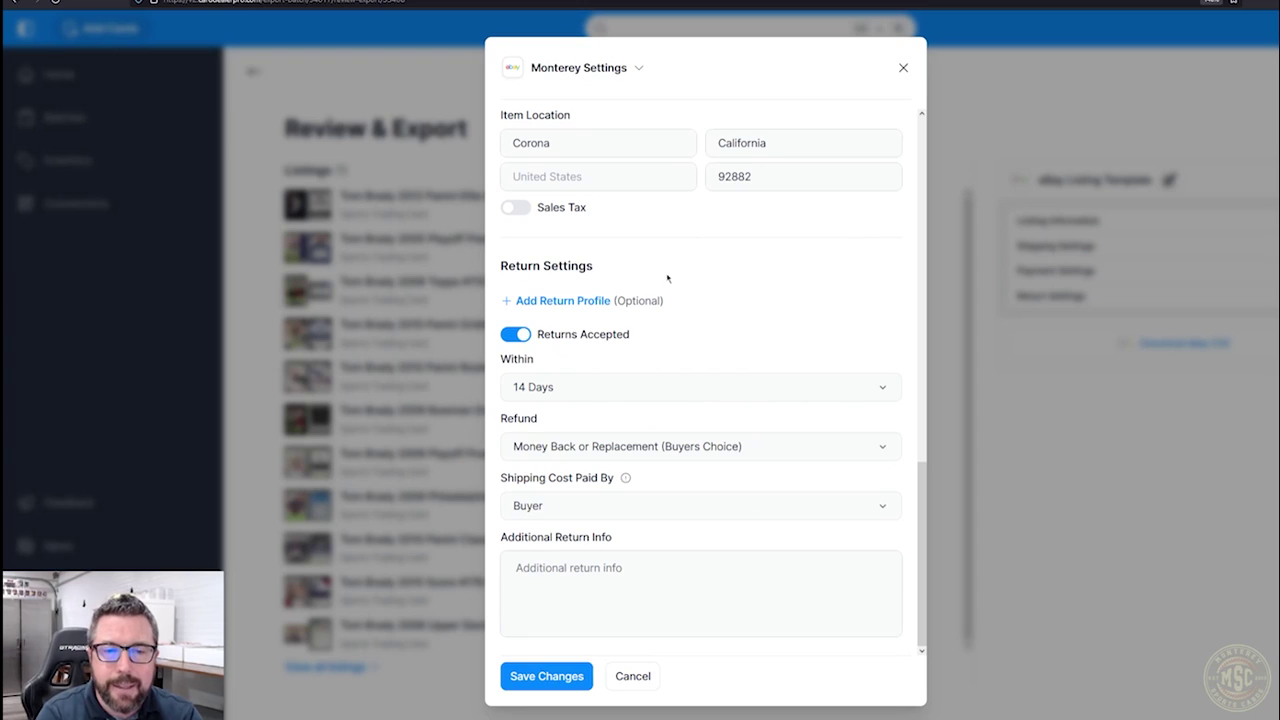
left_click(548, 677)
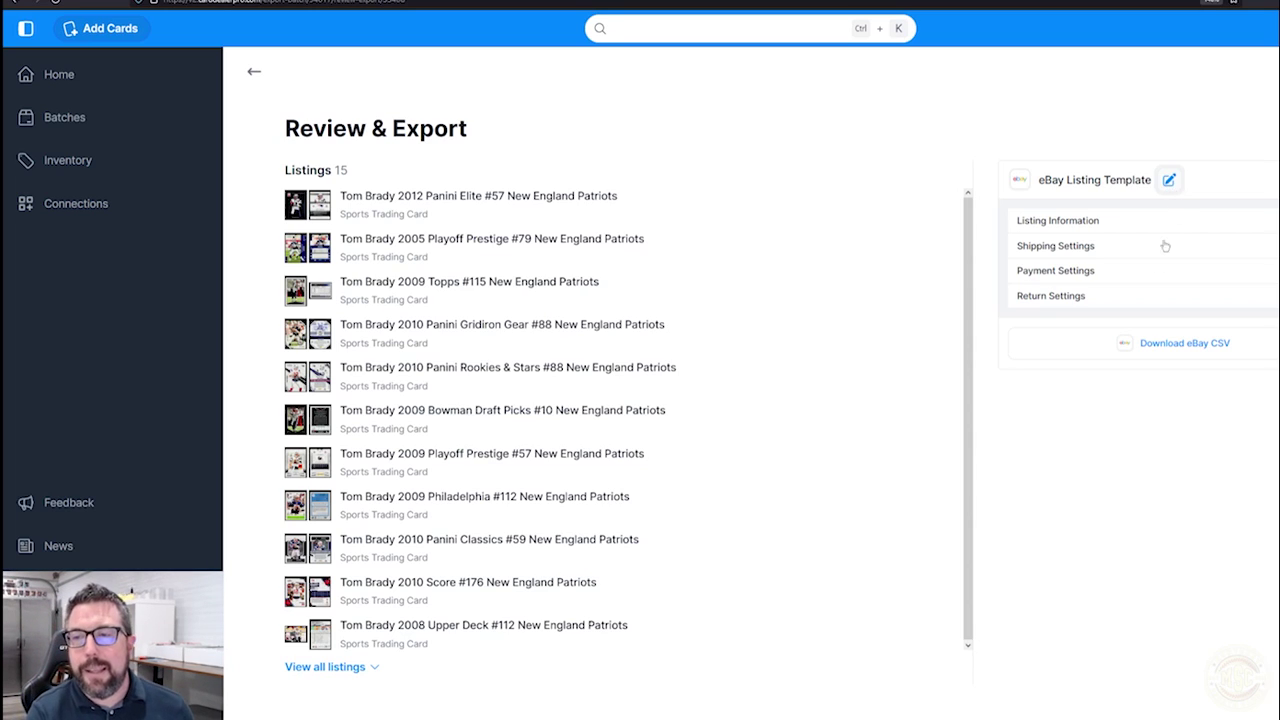
Download the listings as an eBay CSV and, in Excel, hide columns Y through AW of that export.
left_click(1175, 345)
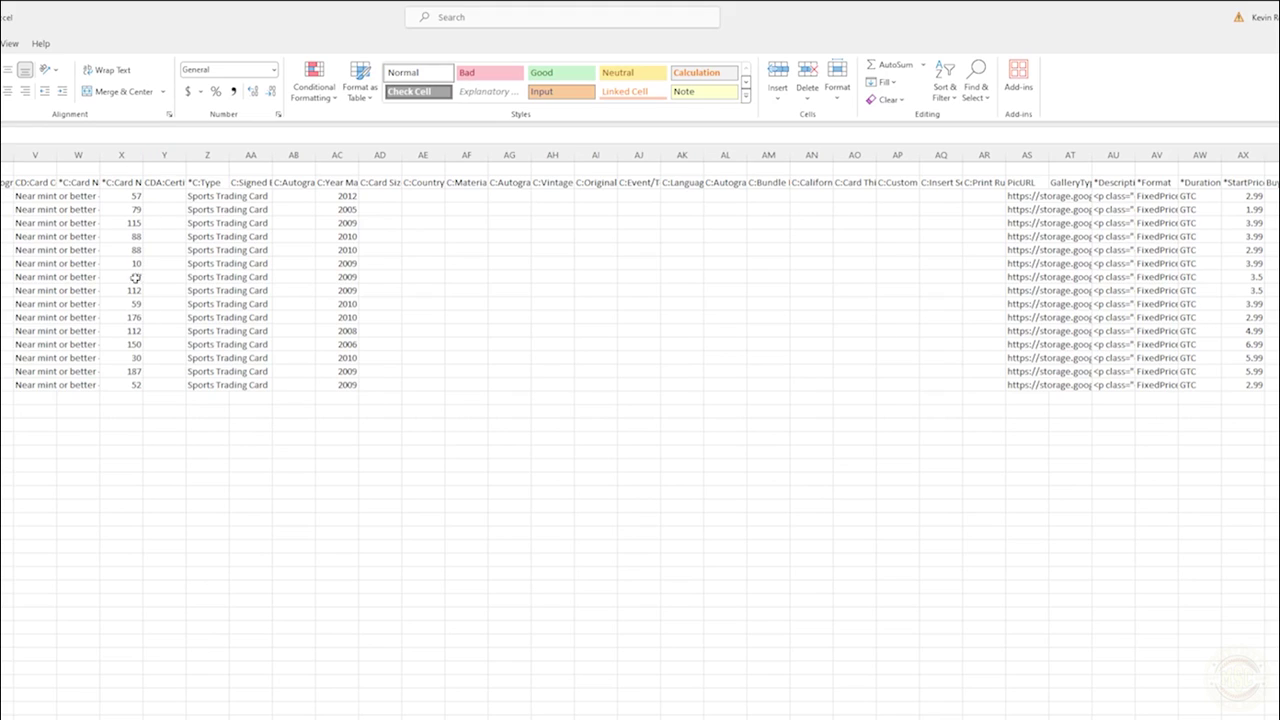
left_click(164, 154)
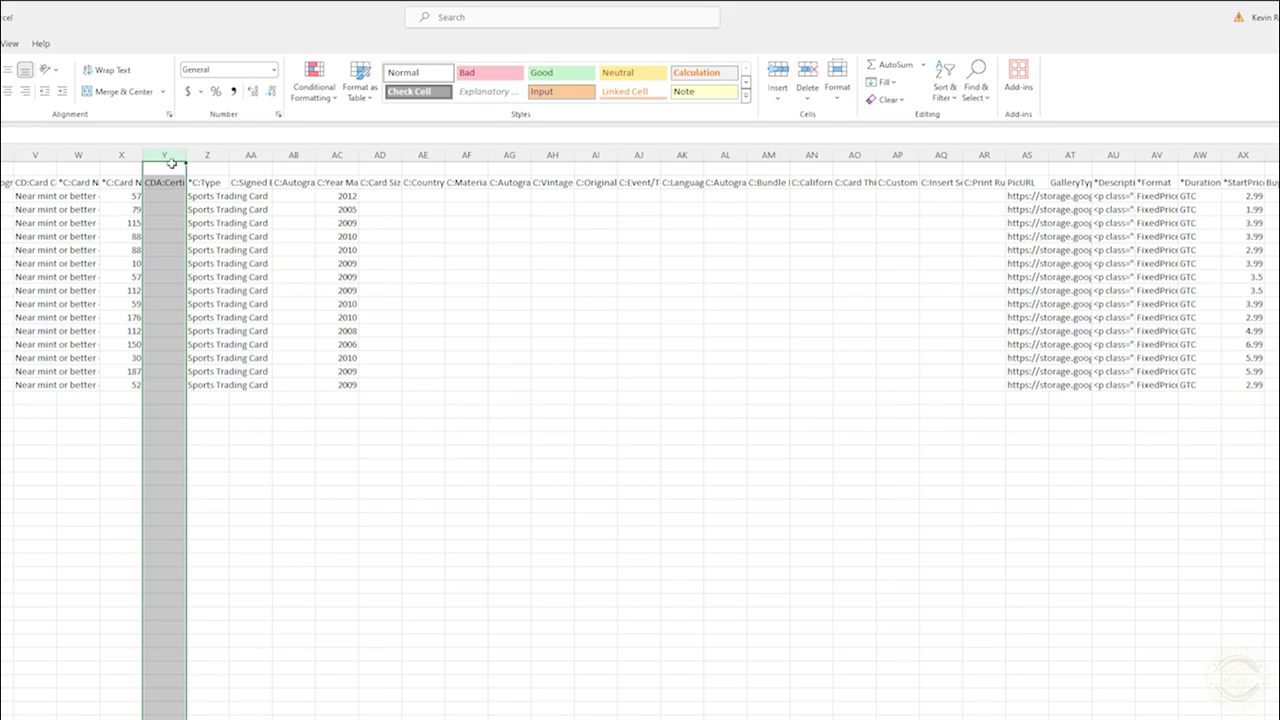
left_click(1200, 154, "shift")
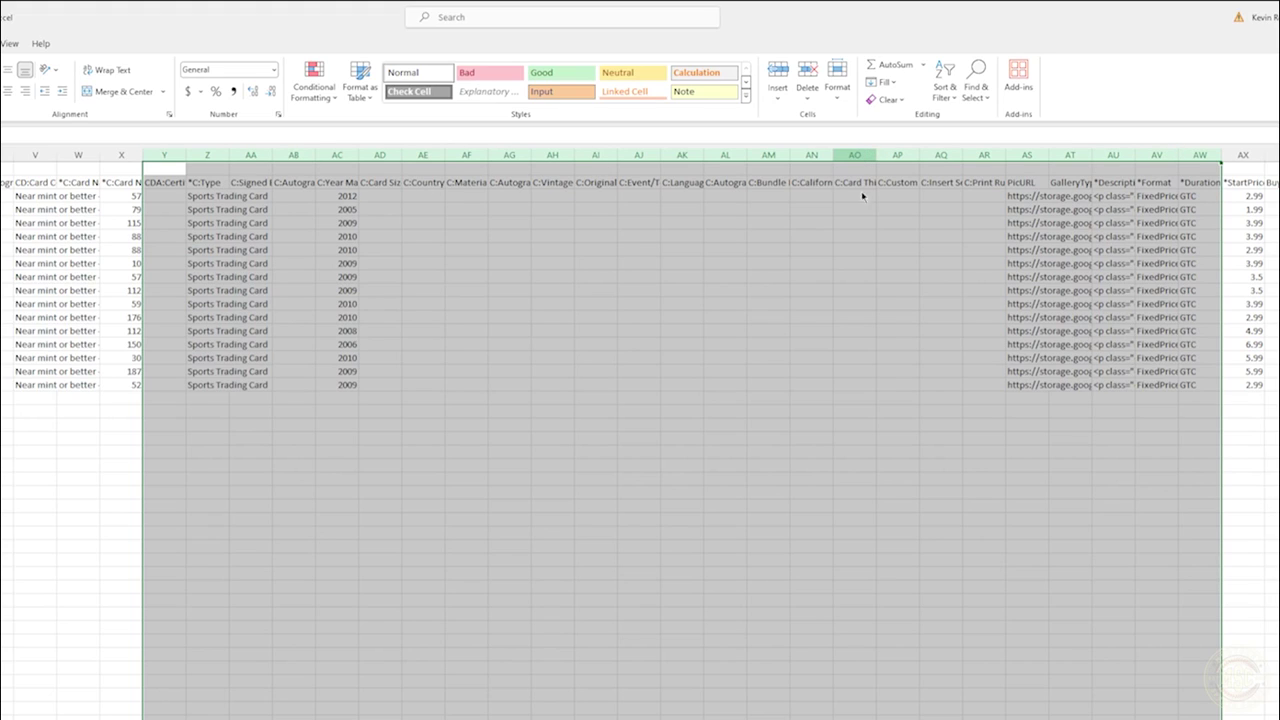
left_click(893, 391)
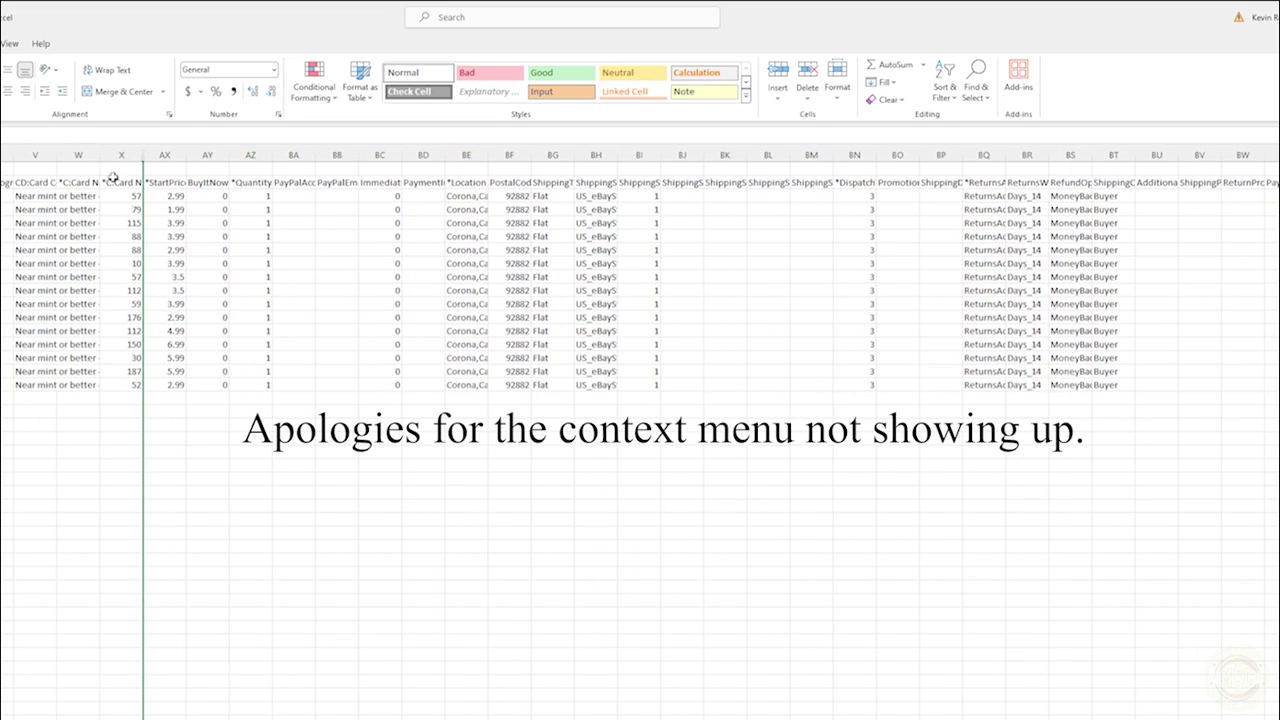
left_click(121, 452)
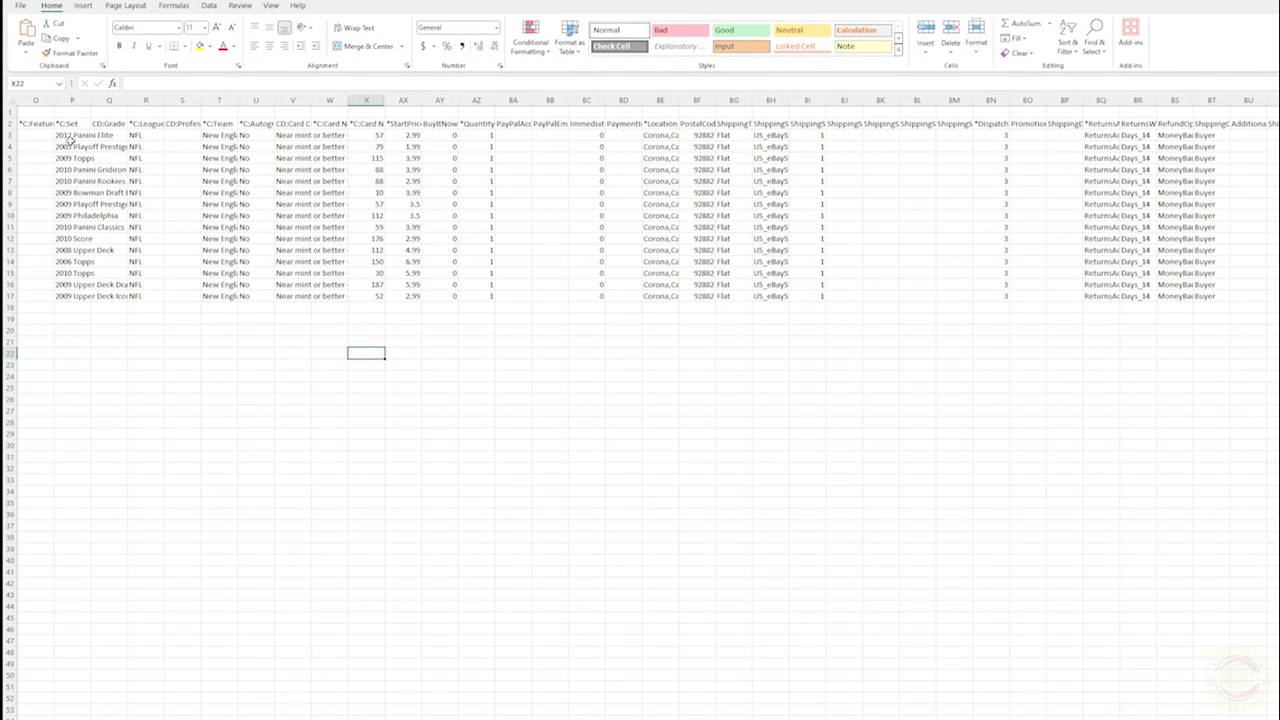
Set the quantity of the 2012 Panini Elite #57 card in row 3 to 3.
left_click(62, 134)
left_click(372, 134)
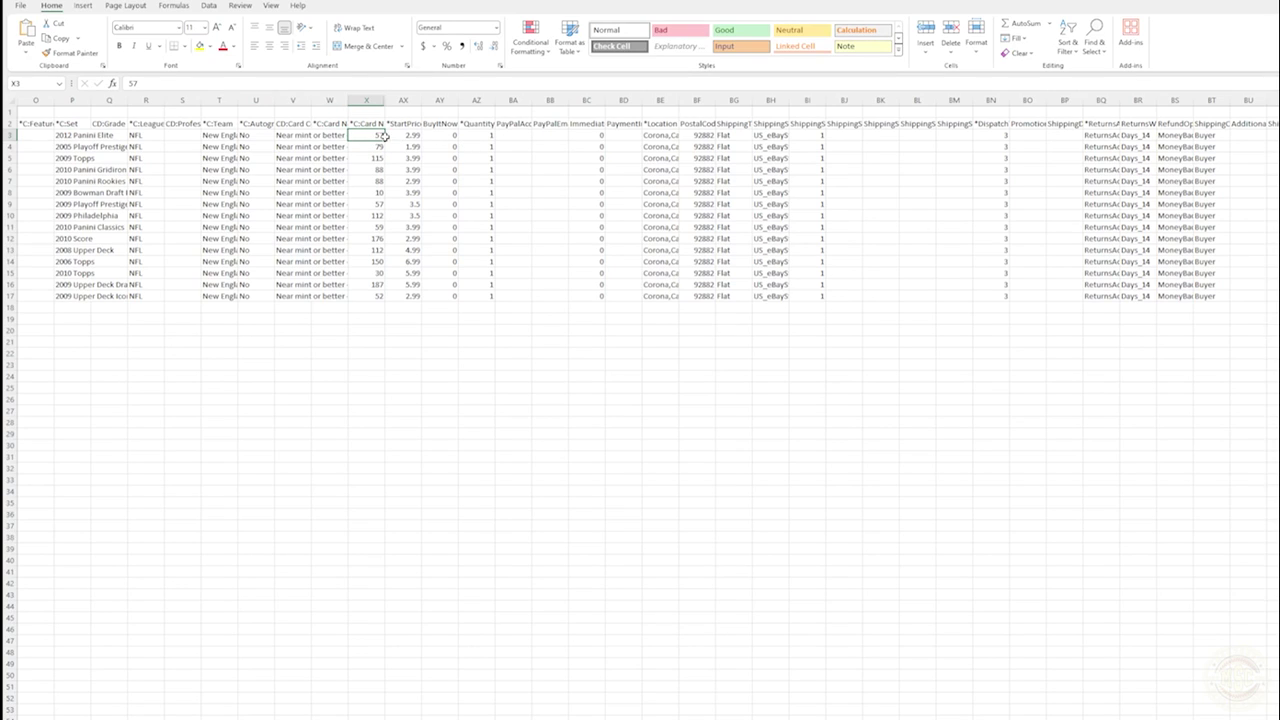
left_click(481, 135)
type("3")
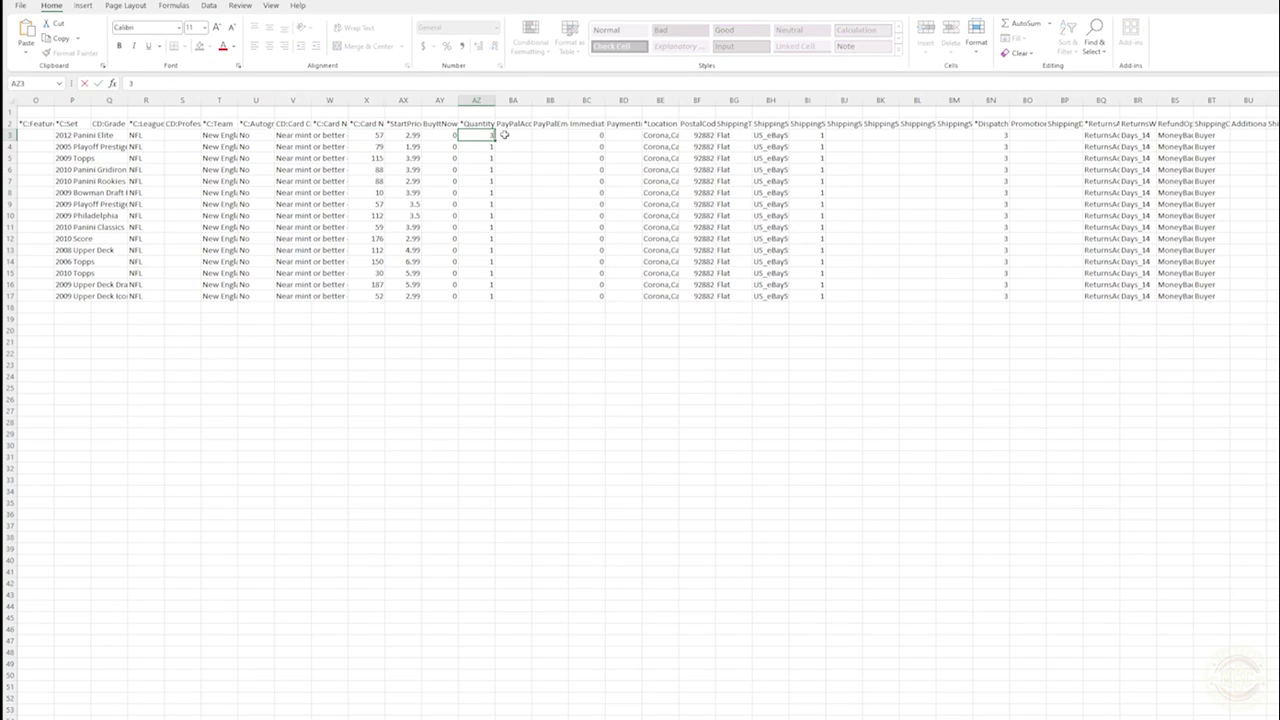
key("Return")
Set the quantity of the 2010 Panini Rookies #88 card in row 7 to 5.
key("Down")
key("Down")
key("Down")
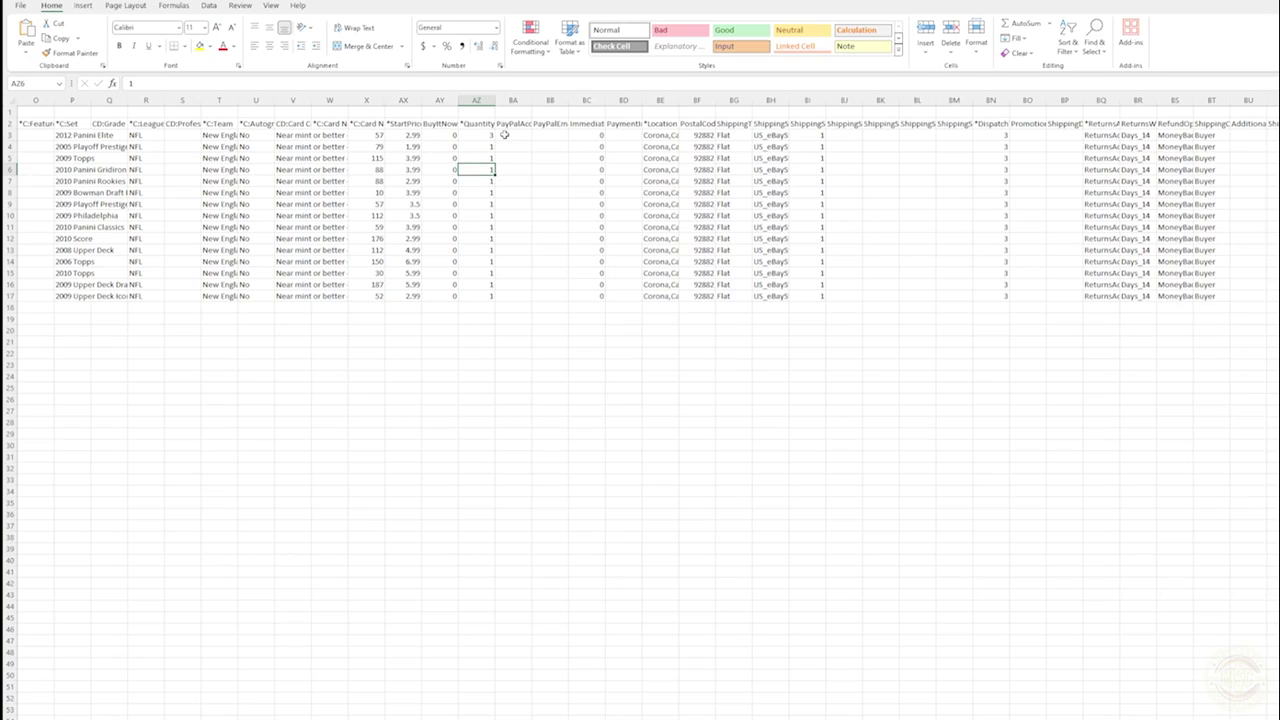
key("Left")
key("Left")
key("Left")
key("Left")
key("Left")
key("Left")
key("Left")
key("Left")
key("Left")
key("Left")
key("Up")
key("Right")
key("Right")
key("Right")
key("Right")
key("Right")
key("Right")
key("Right")
key("Down")
key("Up")
key("Down")
key("Left")
key("Left")
key("Left")
key("Left")
key("Left")
key("Left")
key("Left")
key("Right")
key("Right")
key("Right")
key("Right")
key("Right")
key("Right")
key("Right")
key("Right")
key("Right")
key("Right")
type("5")
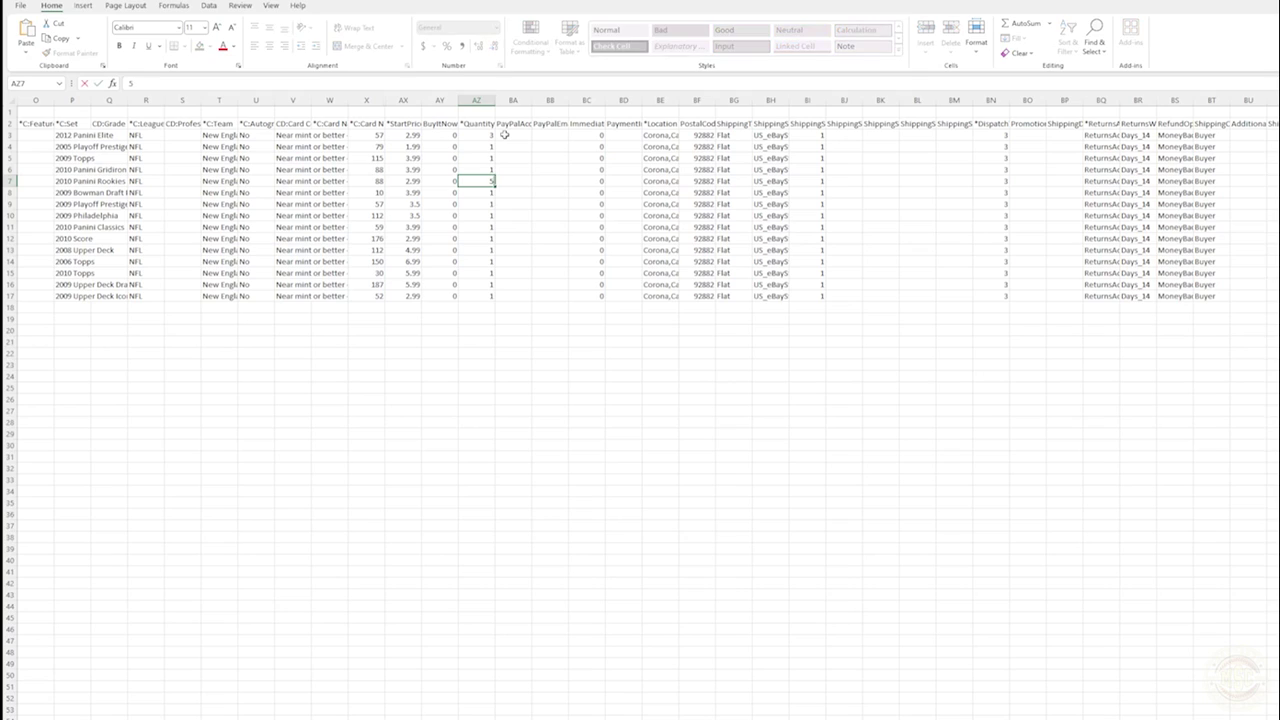
key("Return")
Set the quantity of the 2010 Panini Classics #59 card in row 11 to 18.
key("Down")
key("Down")
key("Down")
key("Left")
key("Left")
key("Left")
key("Right")
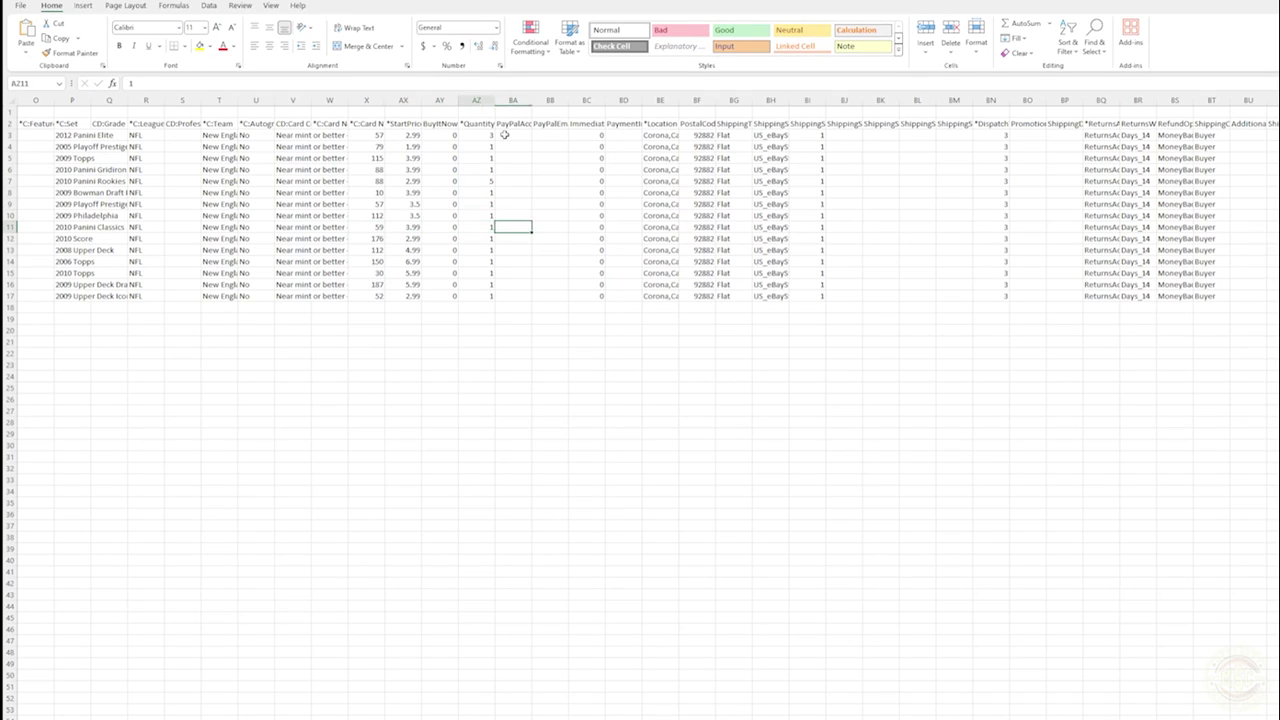
type("18")
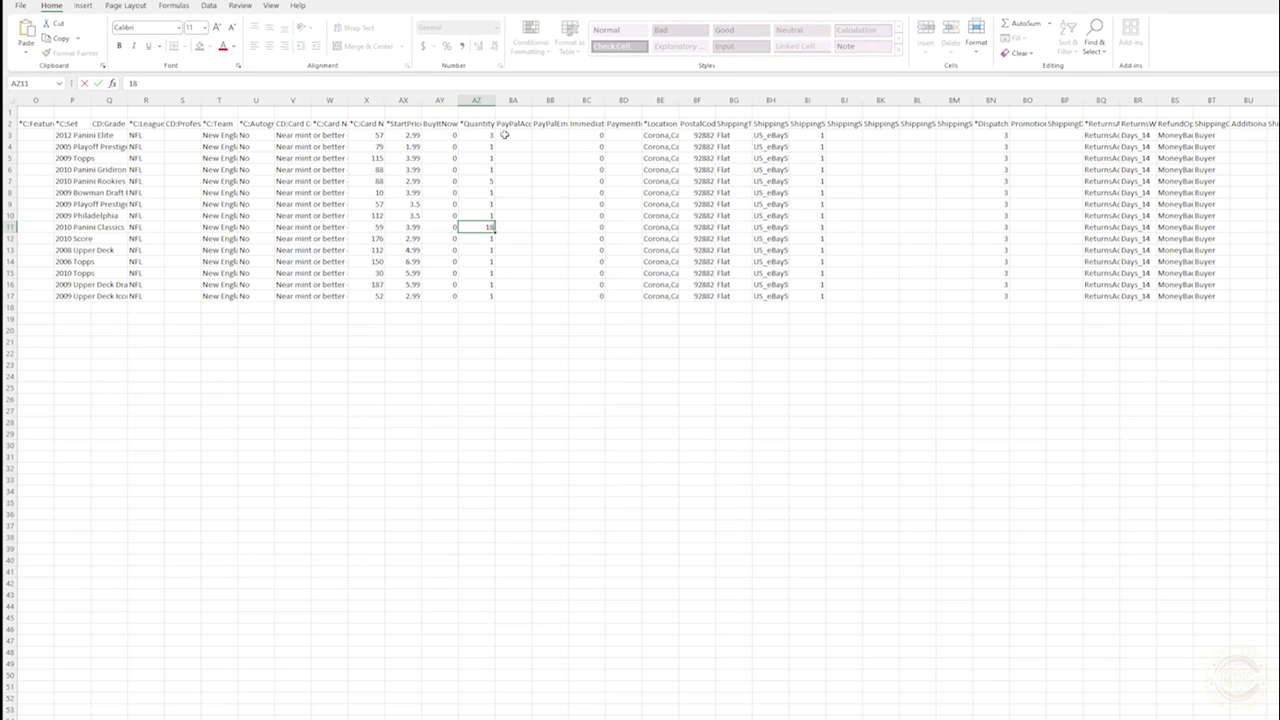
key("ctrl+Return")
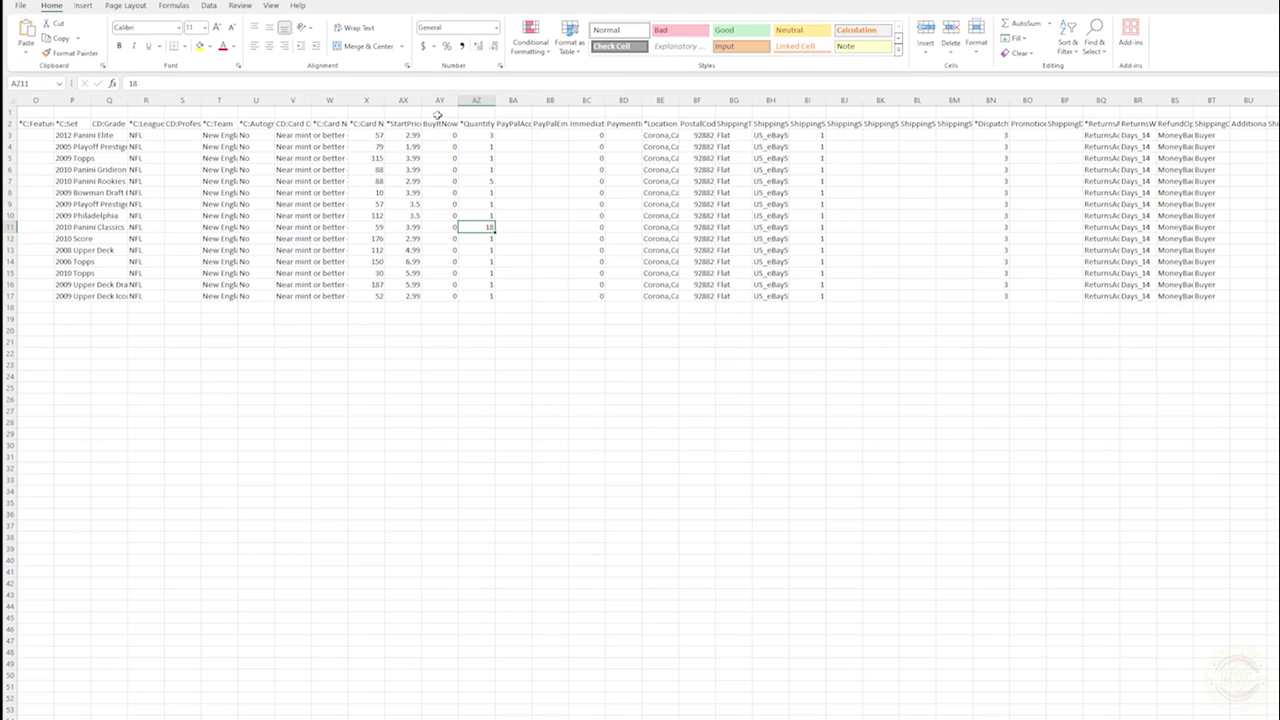
Unhide columns Y through AW between the card number and start price columns.
left_click_drag(366, 100, 420, 104)
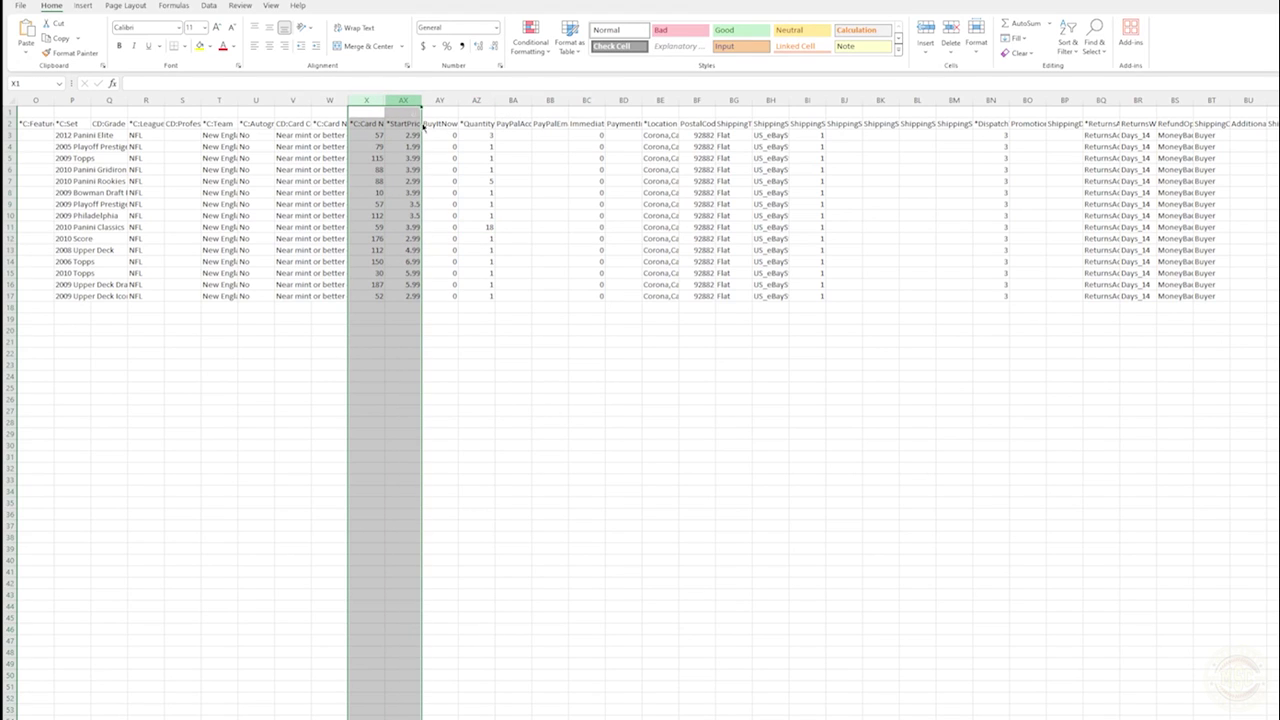
left_click(461, 313)
left_click(695, 264)
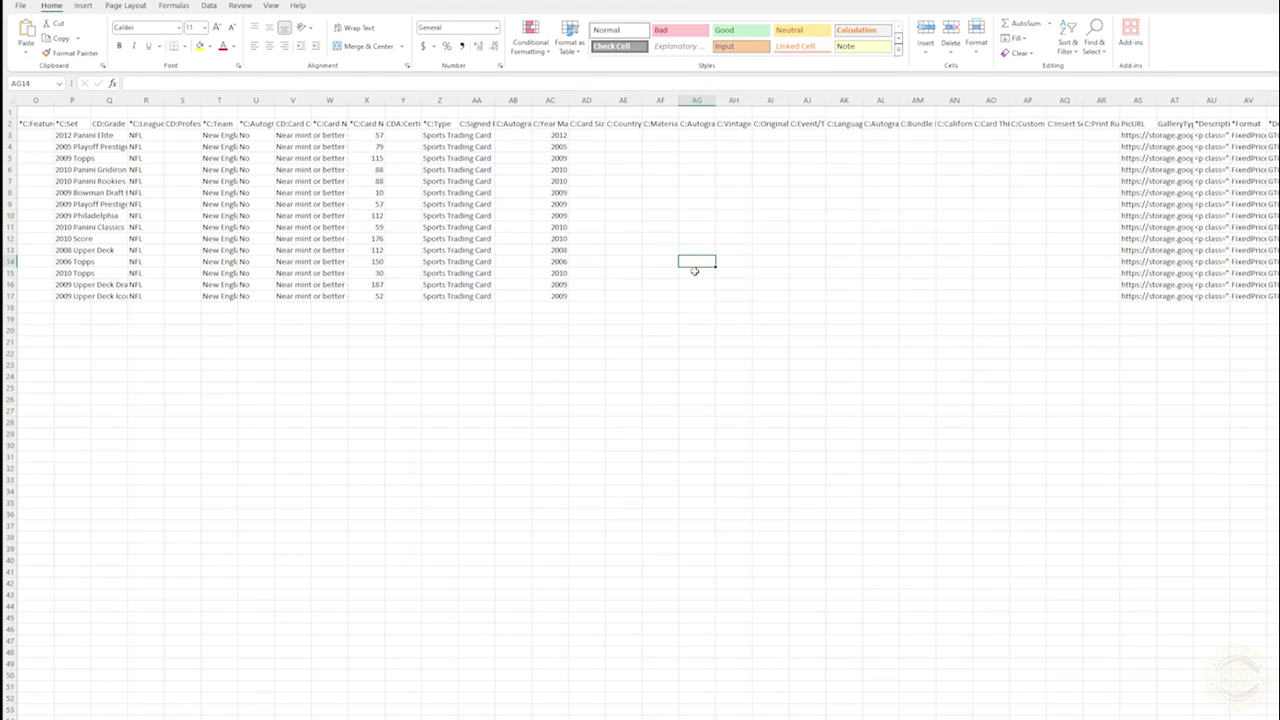
left_click(668, 247)
left_click(646, 226)
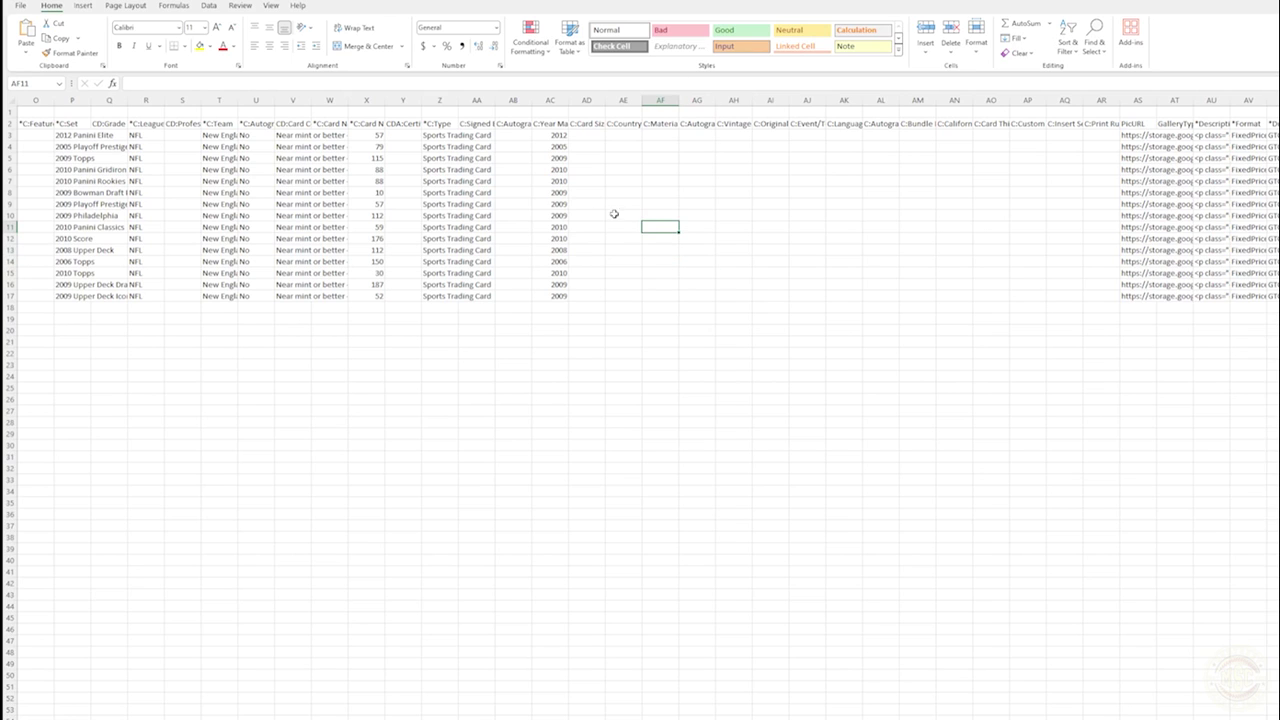
left_click(685, 203)
left_click(731, 205)
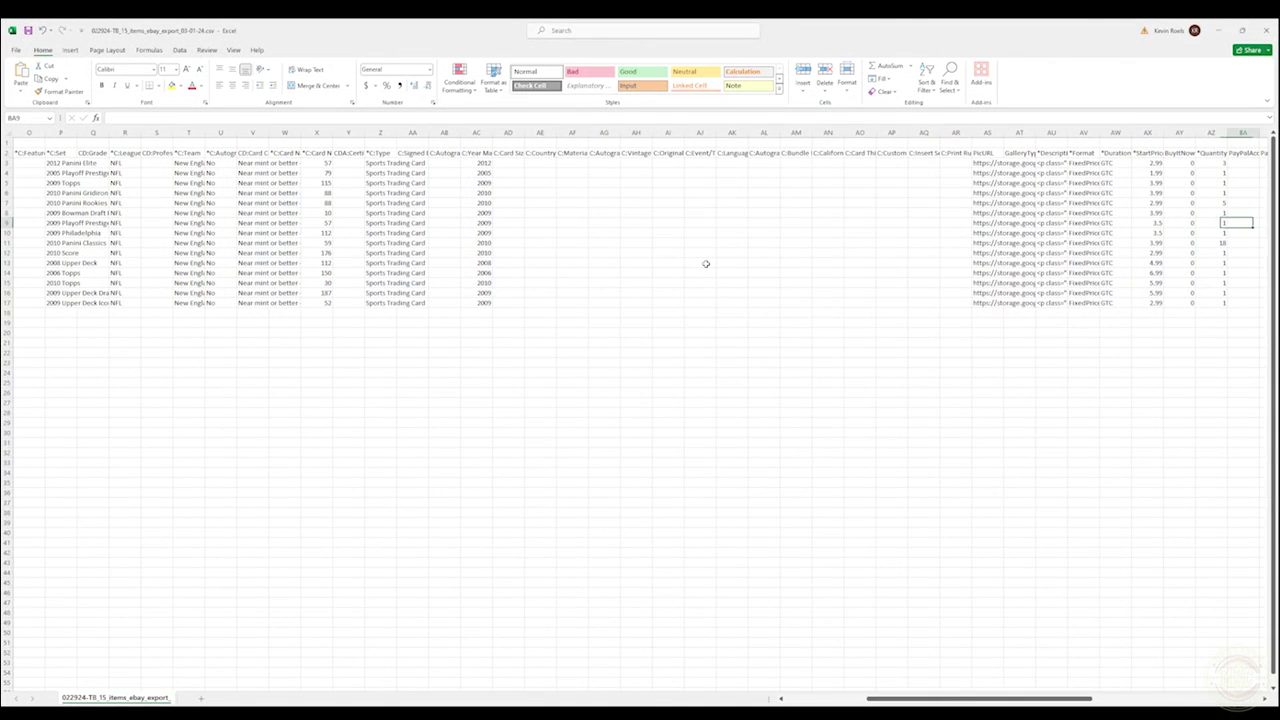
Set the quantity of the 2006 Topps #150 card in row 14 to 10.
scroll(707, 266, "right", 2)
left_click(1094, 293)
left_click(1172, 271)
left_click(1158, 272)
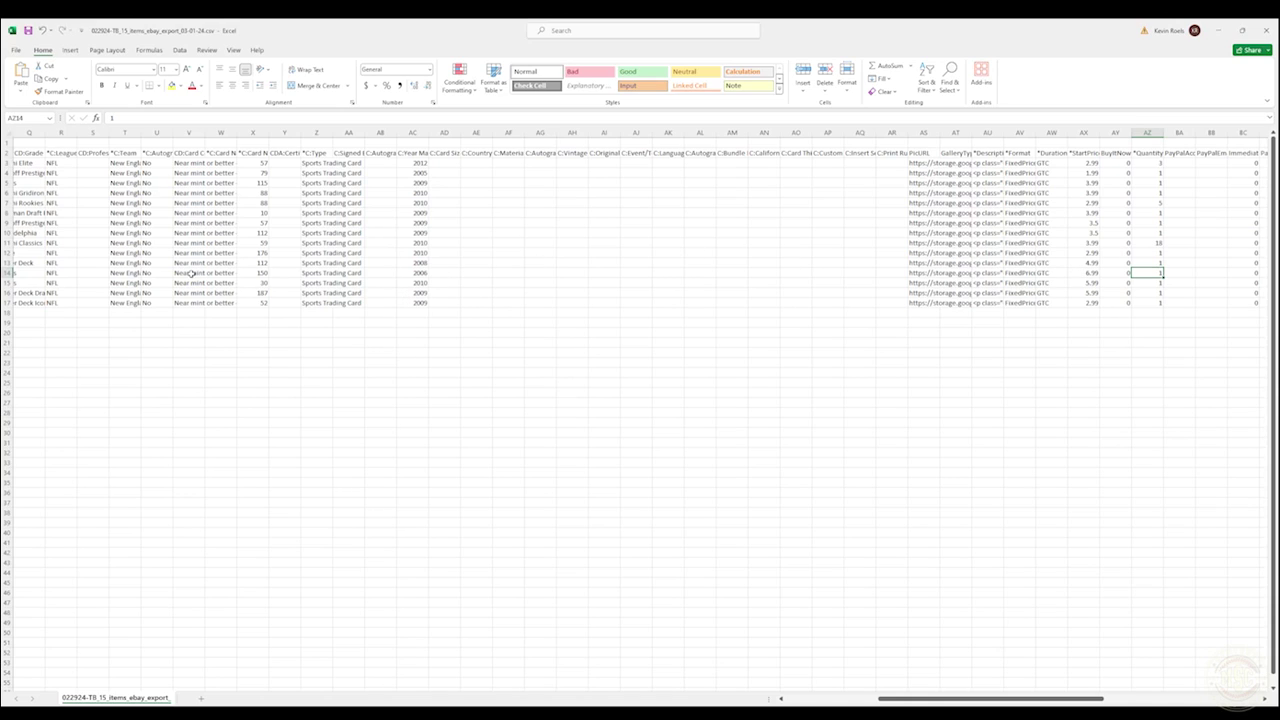
left_click(860, 353)
left_click(978, 337)
left_click(1083, 322)
left_click(8, 272)
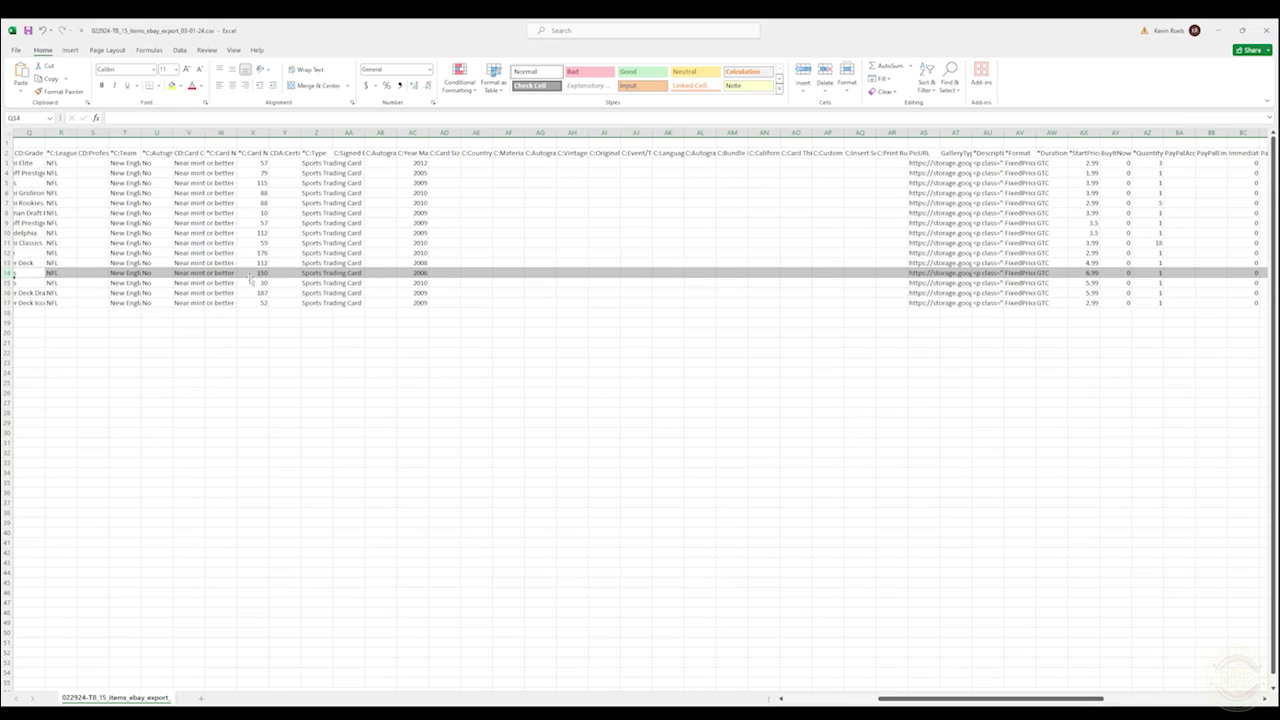
left_click(1155, 273)
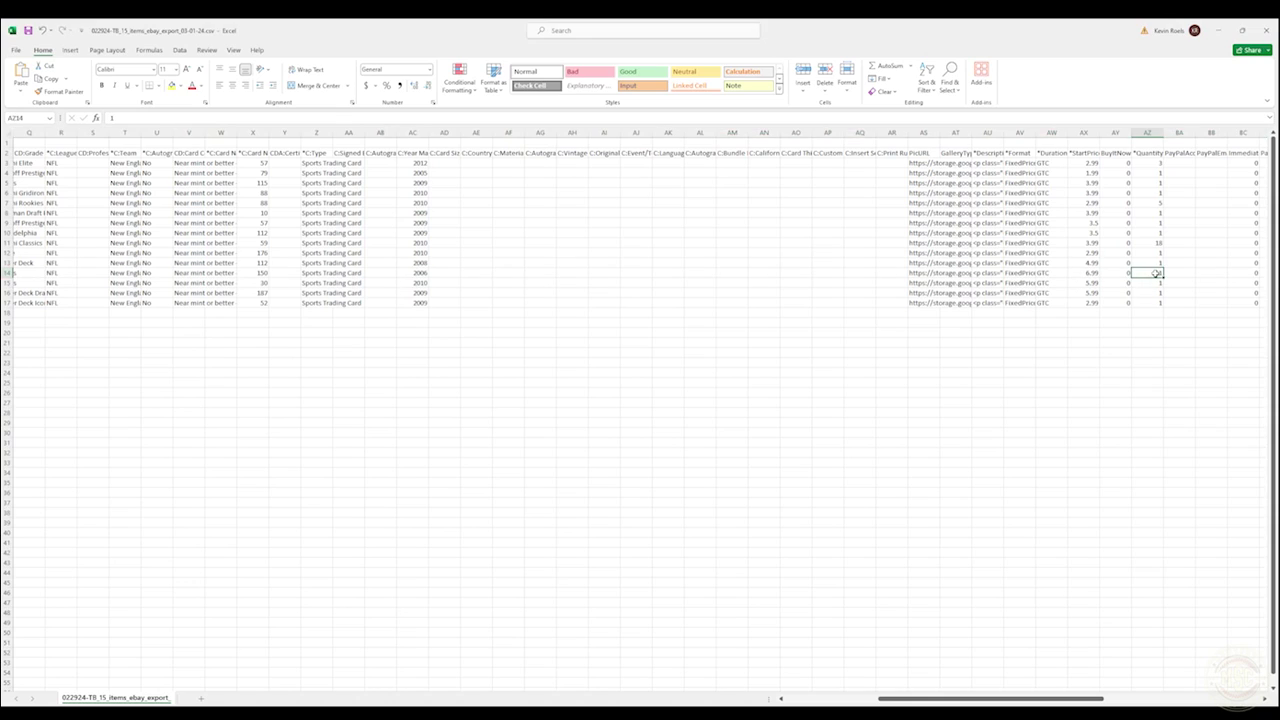
key("Down")
Check the row of the 2005 Playoff Prestige #79 card and its quantity.
left_click(6, 173)
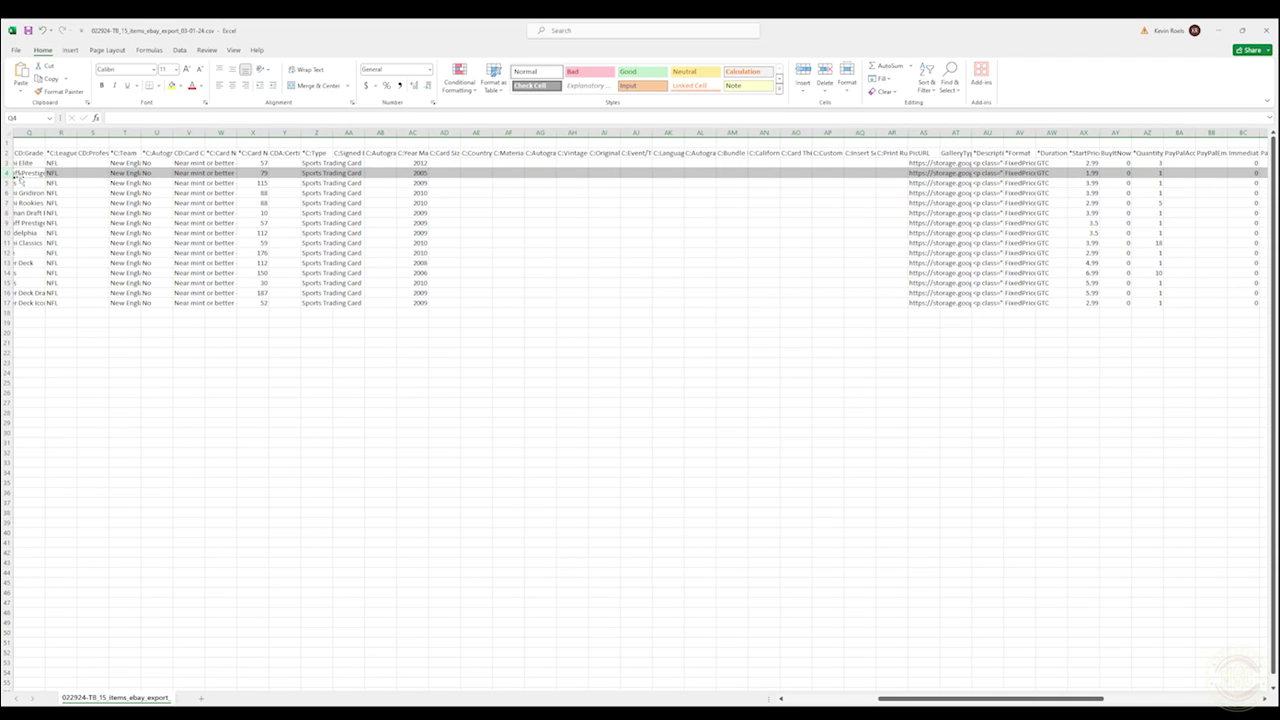
left_click(403, 373)
left_click(1162, 173)
key("ctrl+a")
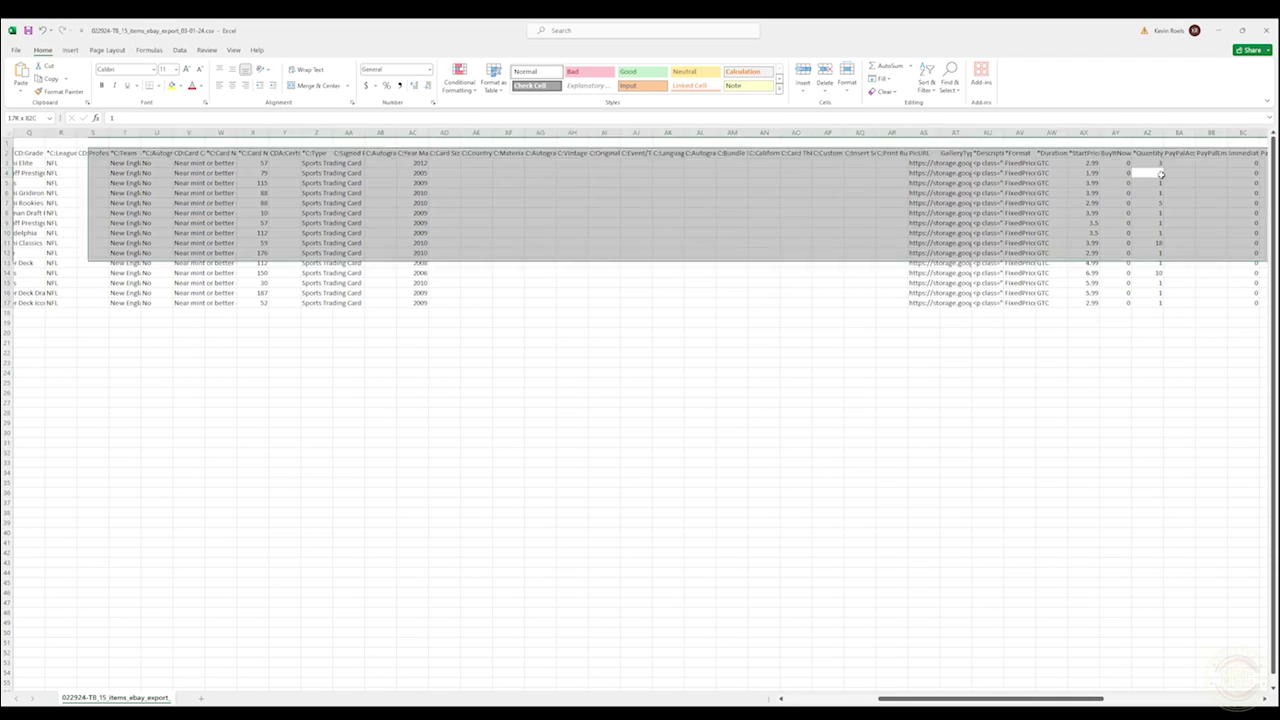
left_click(1158, 182)
left_click(960, 335)
left_click(893, 392)
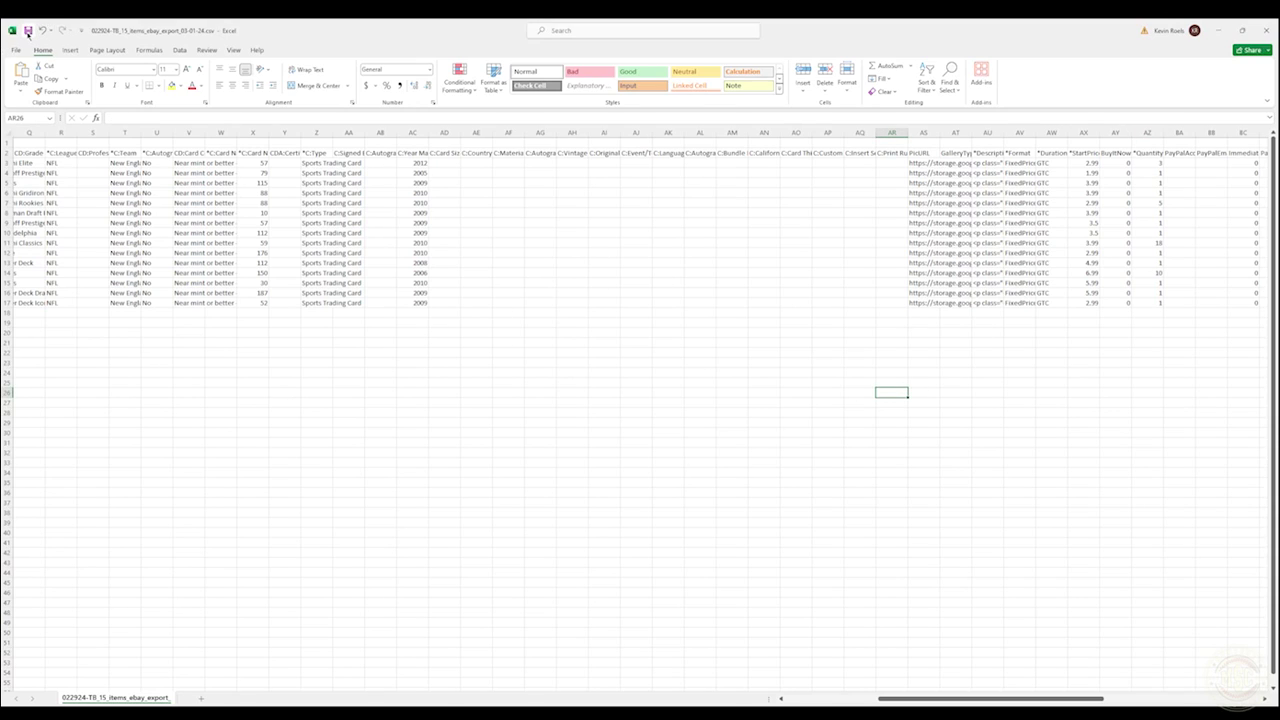
Check the save options for 022924-TB_15_items_ebay_export_03-01-24.csv and close the workbook.
left_click(16, 50)
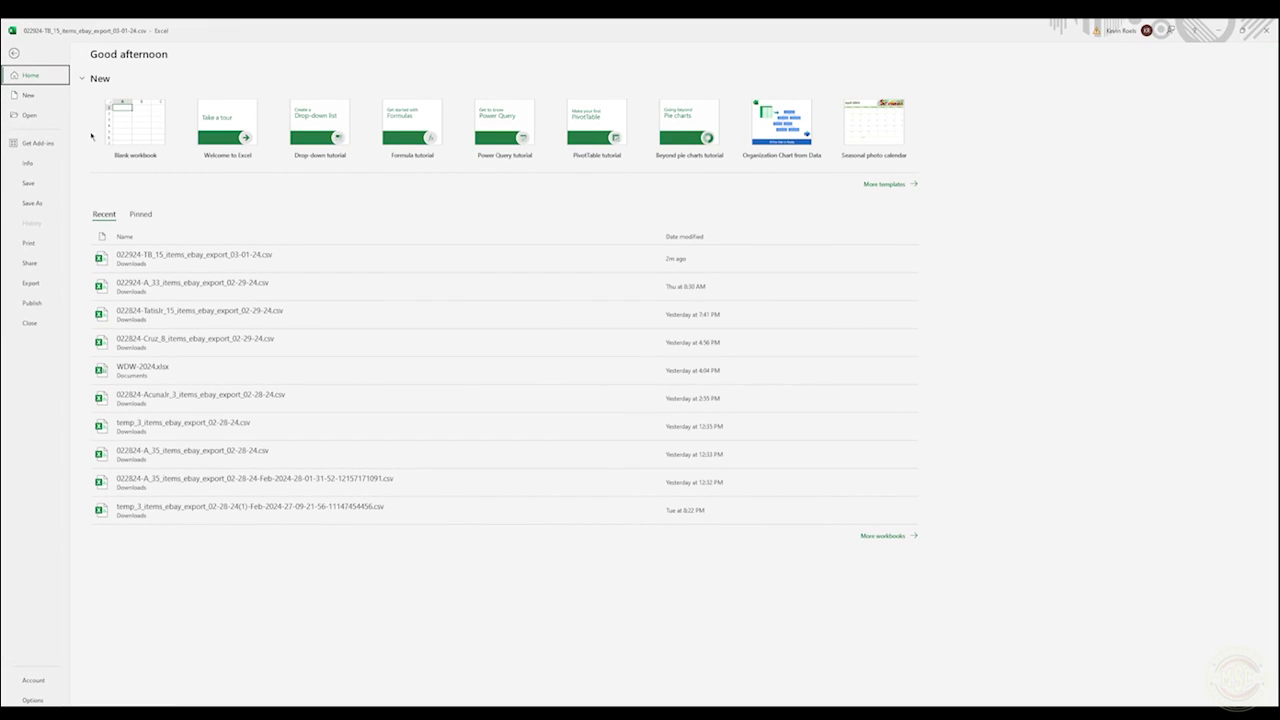
left_click(14, 53)
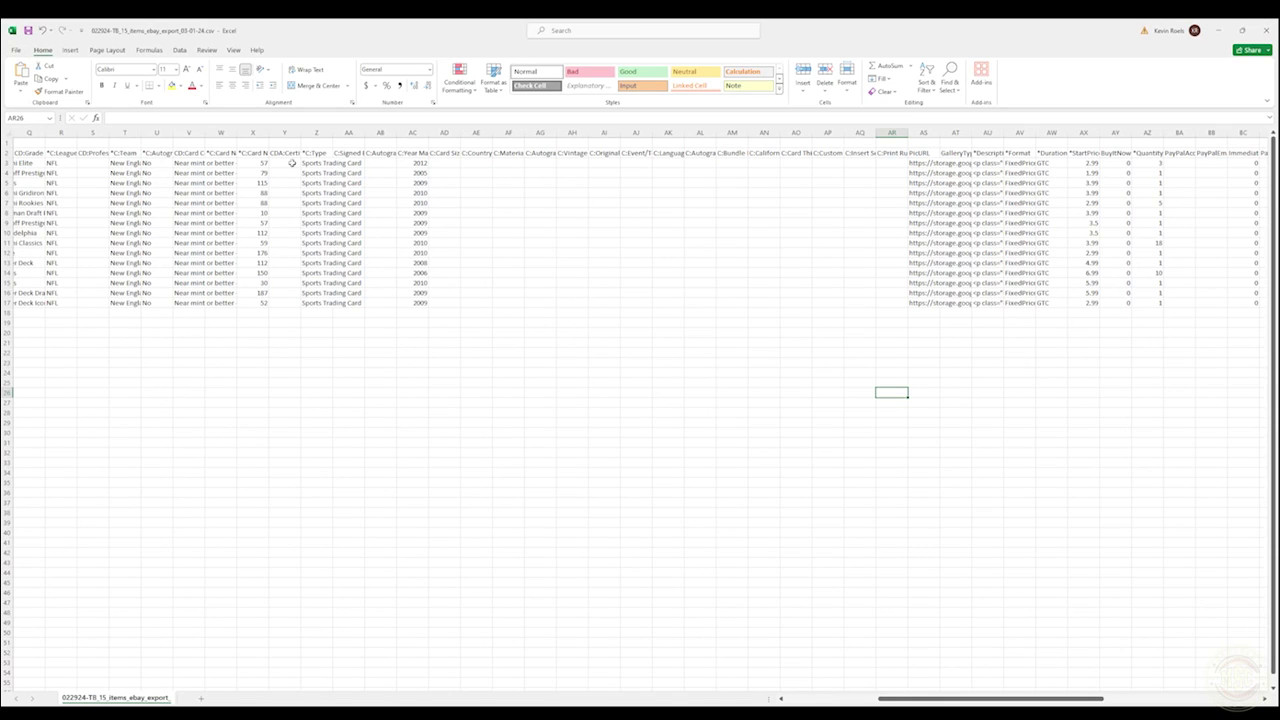
left_click(1272, 30)
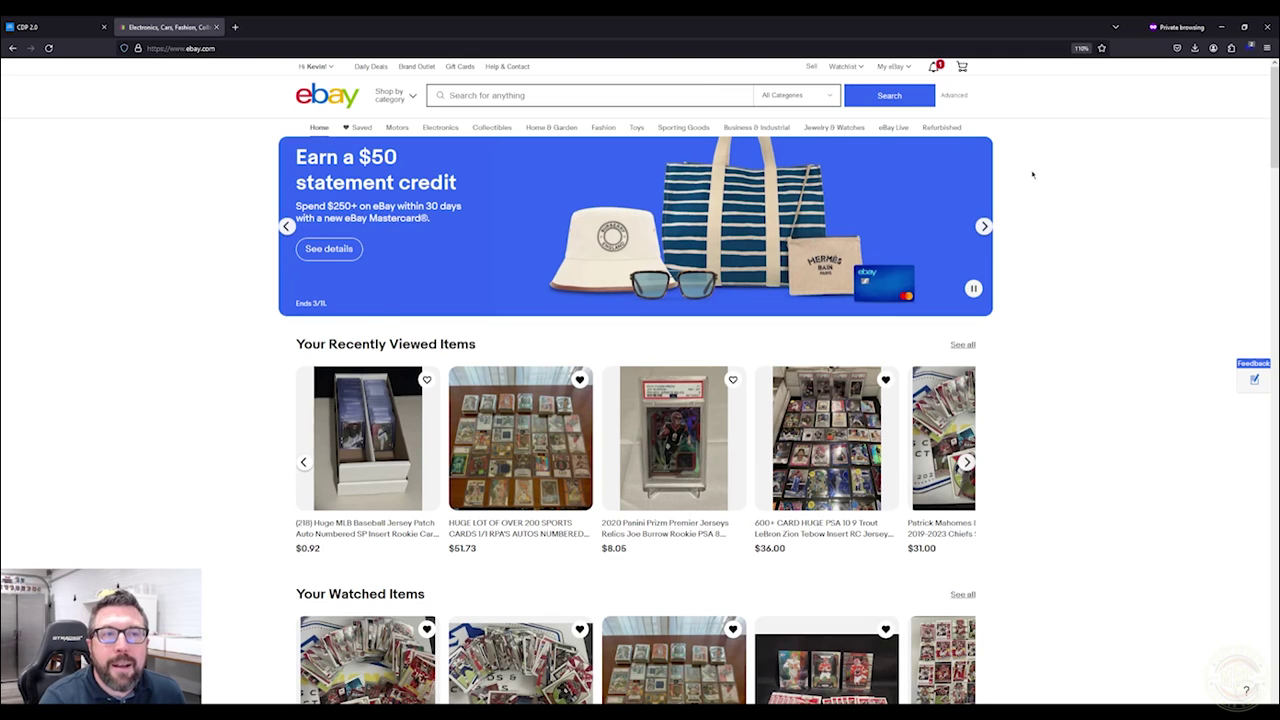
On the eBay site, go to the Seller Hub selling area and open the Uploads page of its reports.
mouse_move(906, 68)
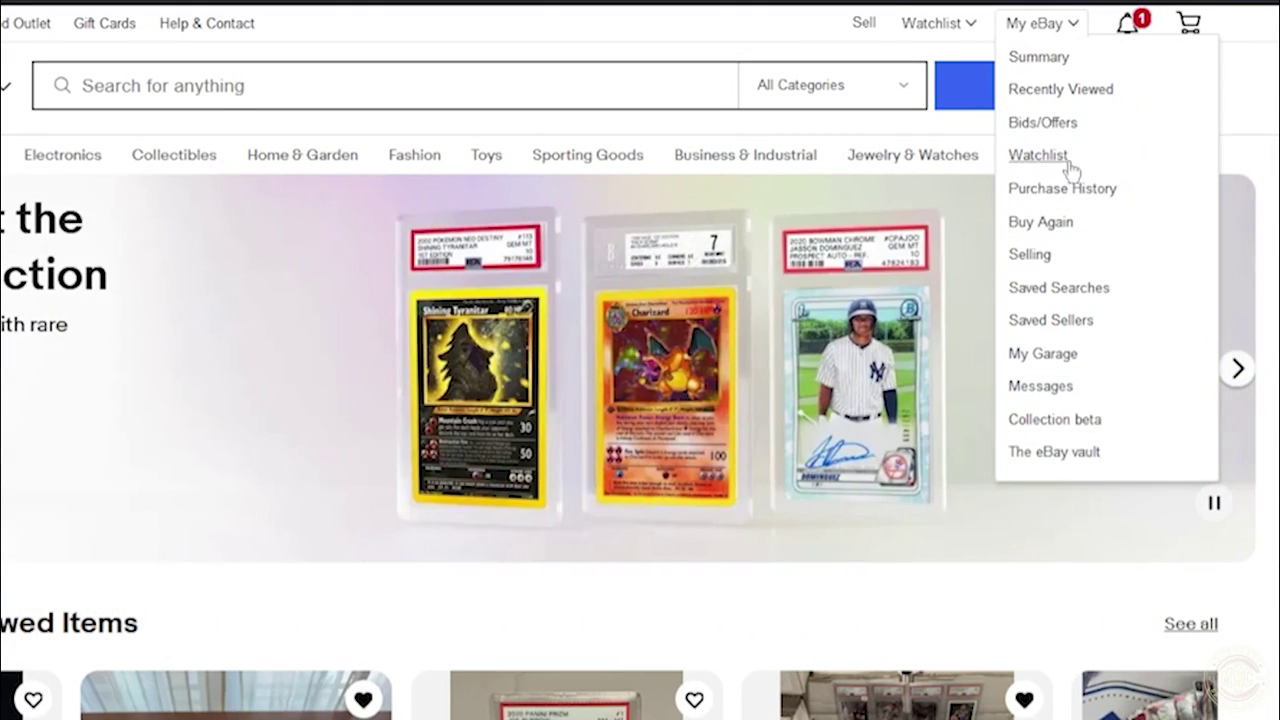
left_click(1030, 256)
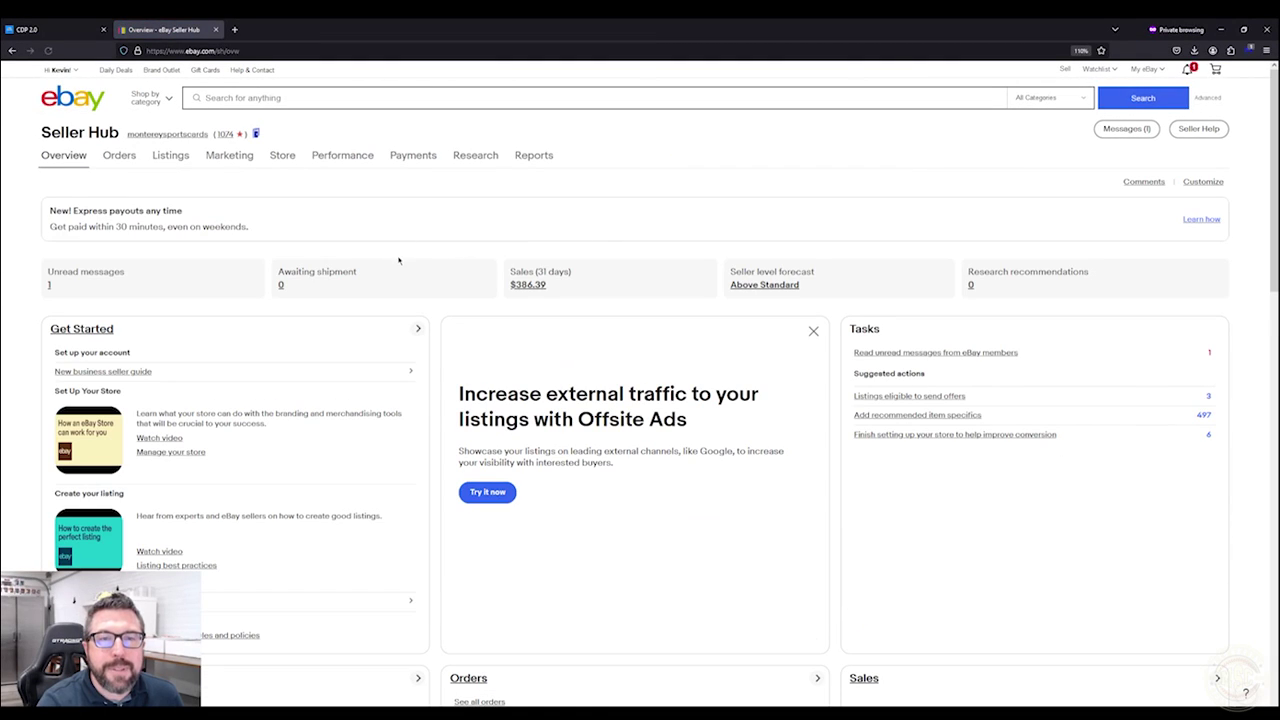
mouse_move(530, 157)
left_click(535, 181)
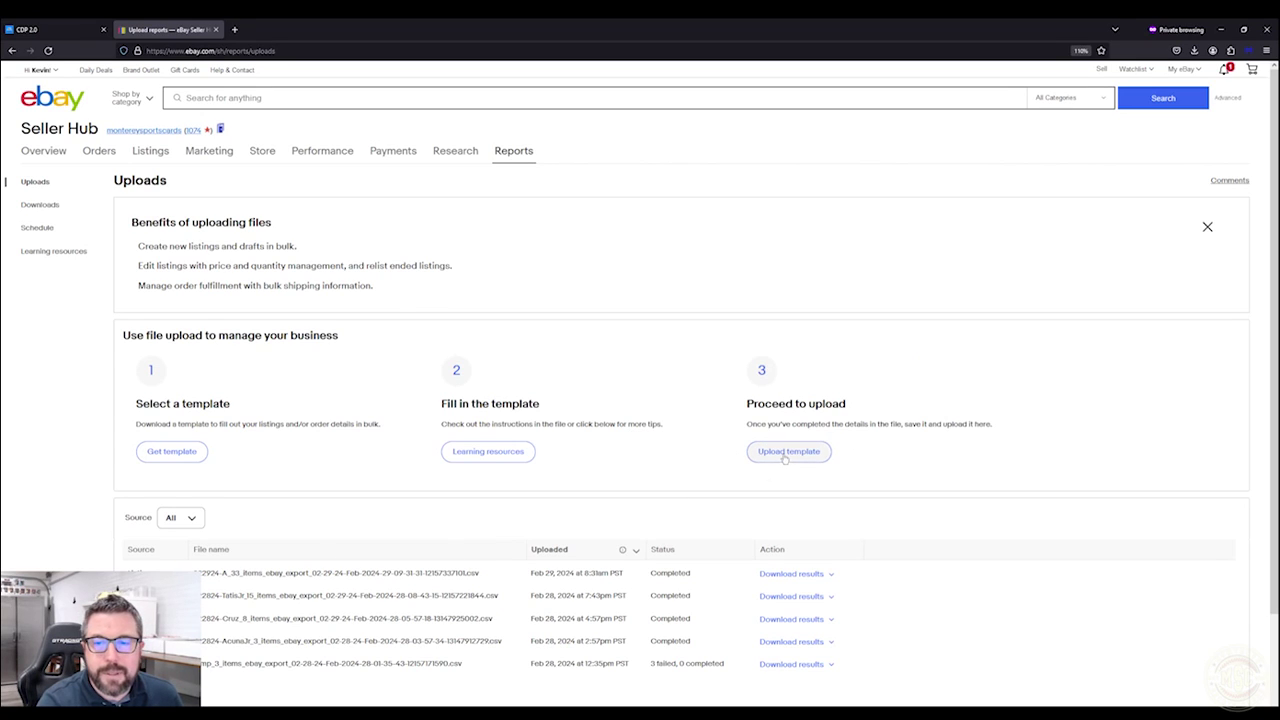
Upload 022924-TB_15_items_ebay_export_03-01-24.csv from the Downloads folder as the listing template.
left_click(786, 455)
left_click(715, 433)
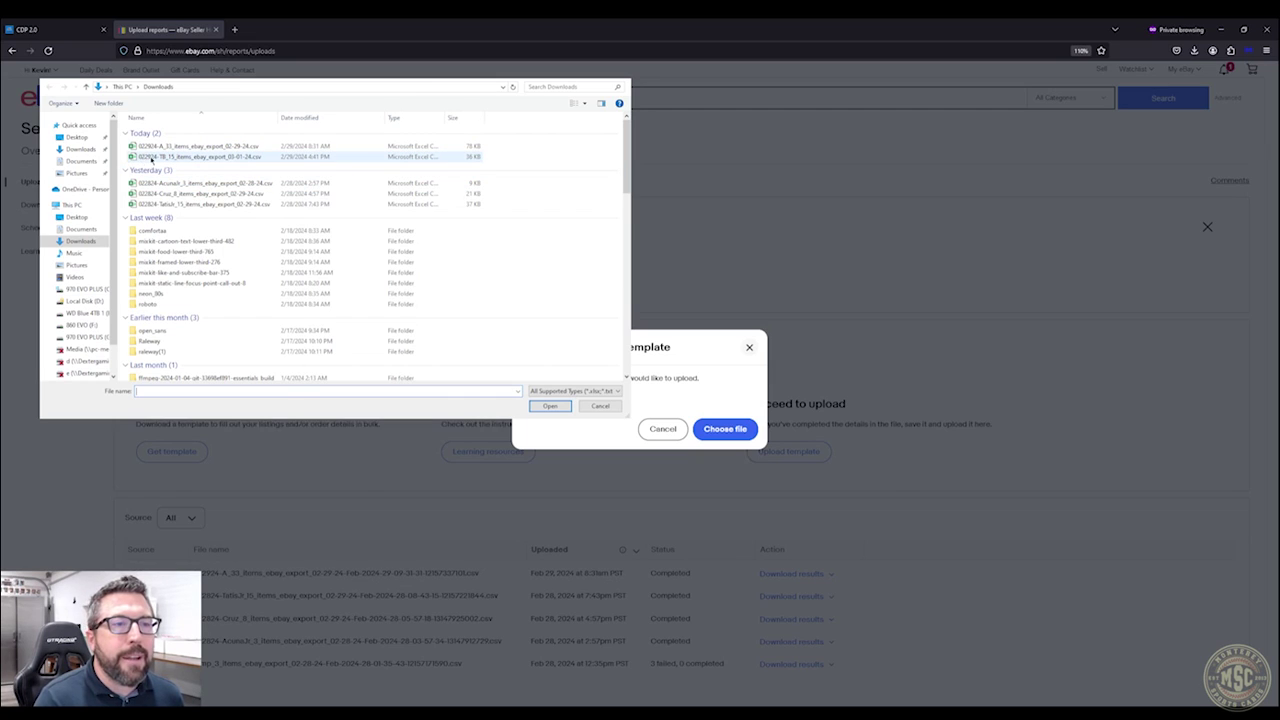
double_click(181, 158)
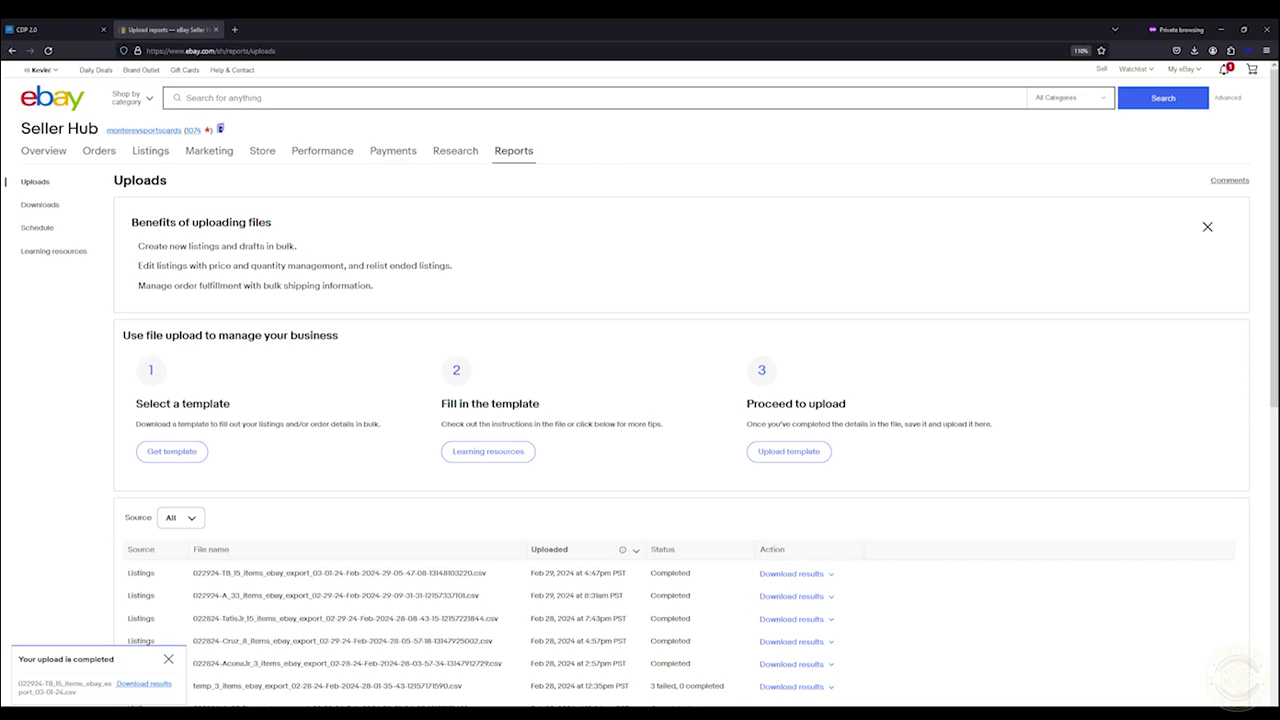
Show the available listing pages in Seller Hub.
mouse_move(150, 151)
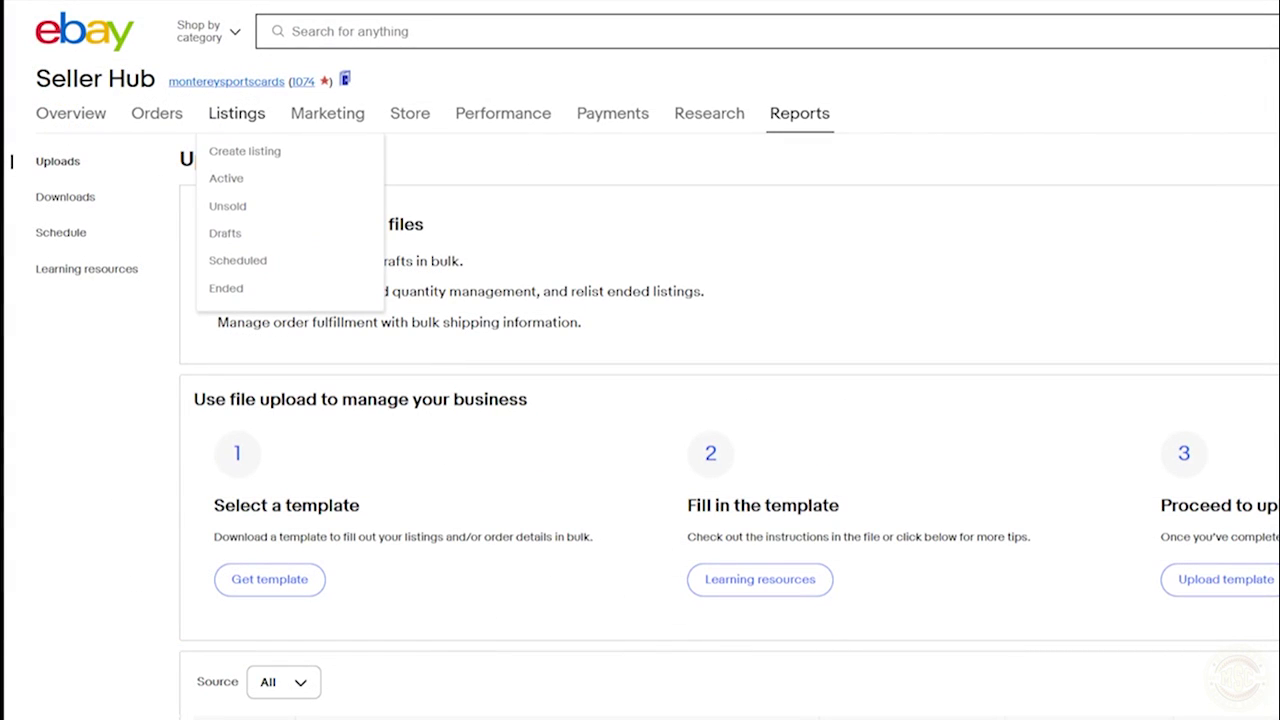